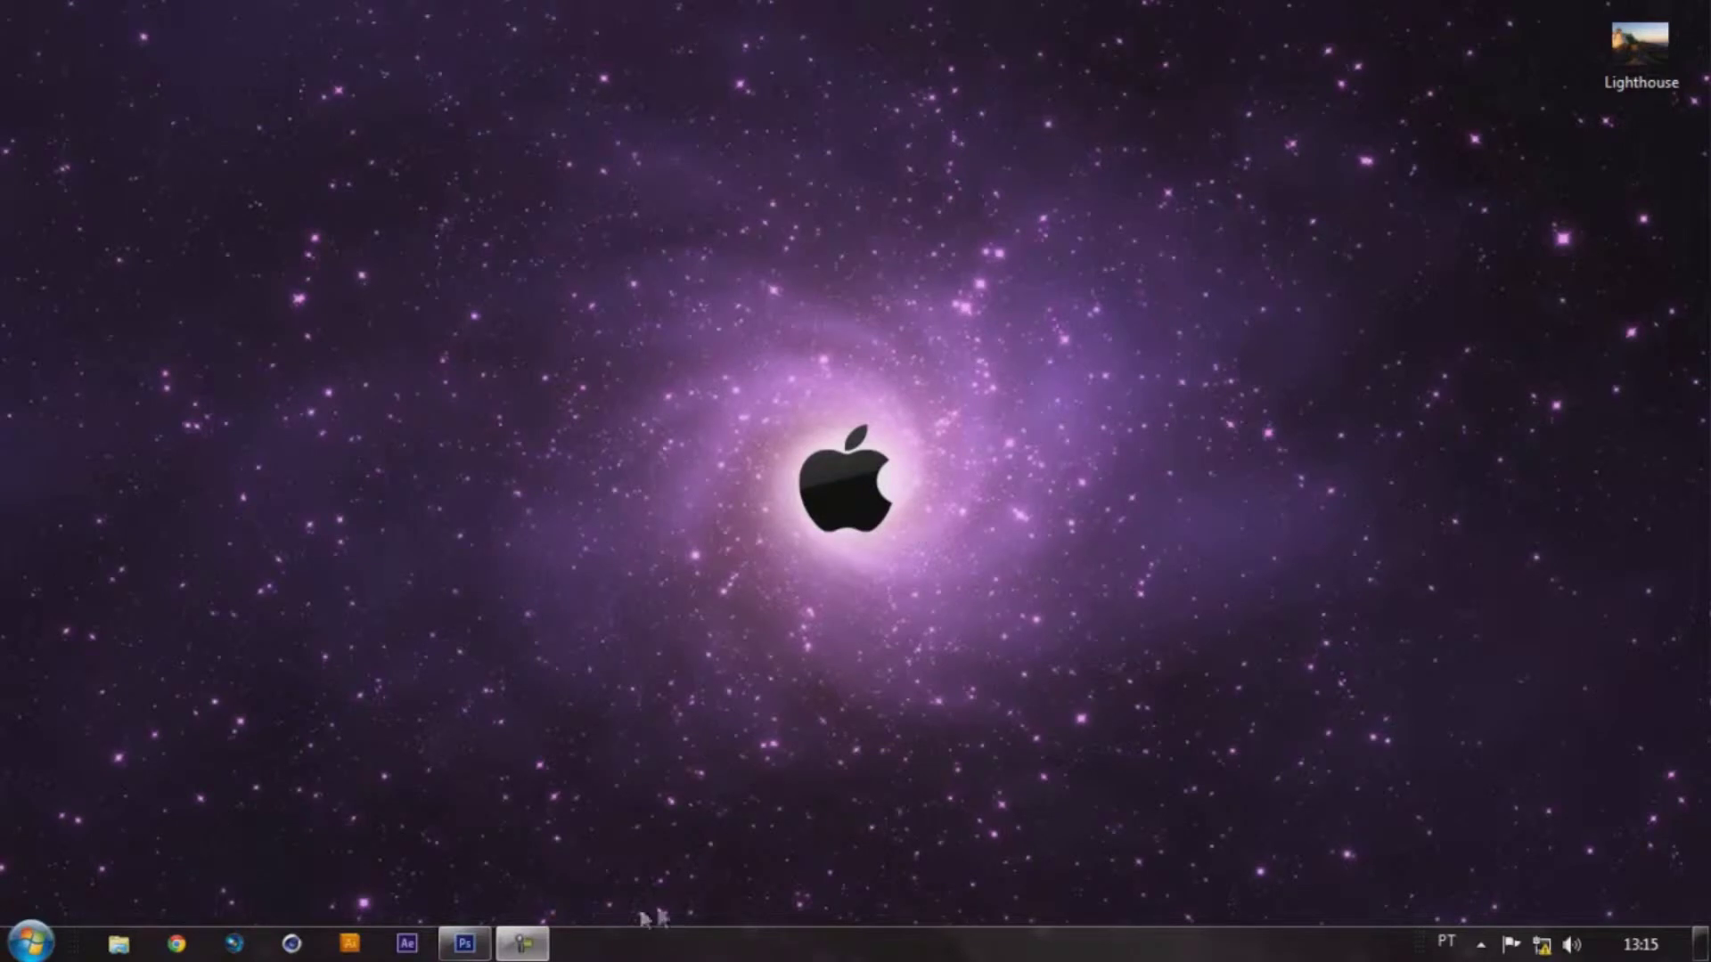
Step: Switch to Photoshop and create a new 1500 x 950 pixel RGB document with a white background
{"action": "left_click", "coordinate": [464, 943]}
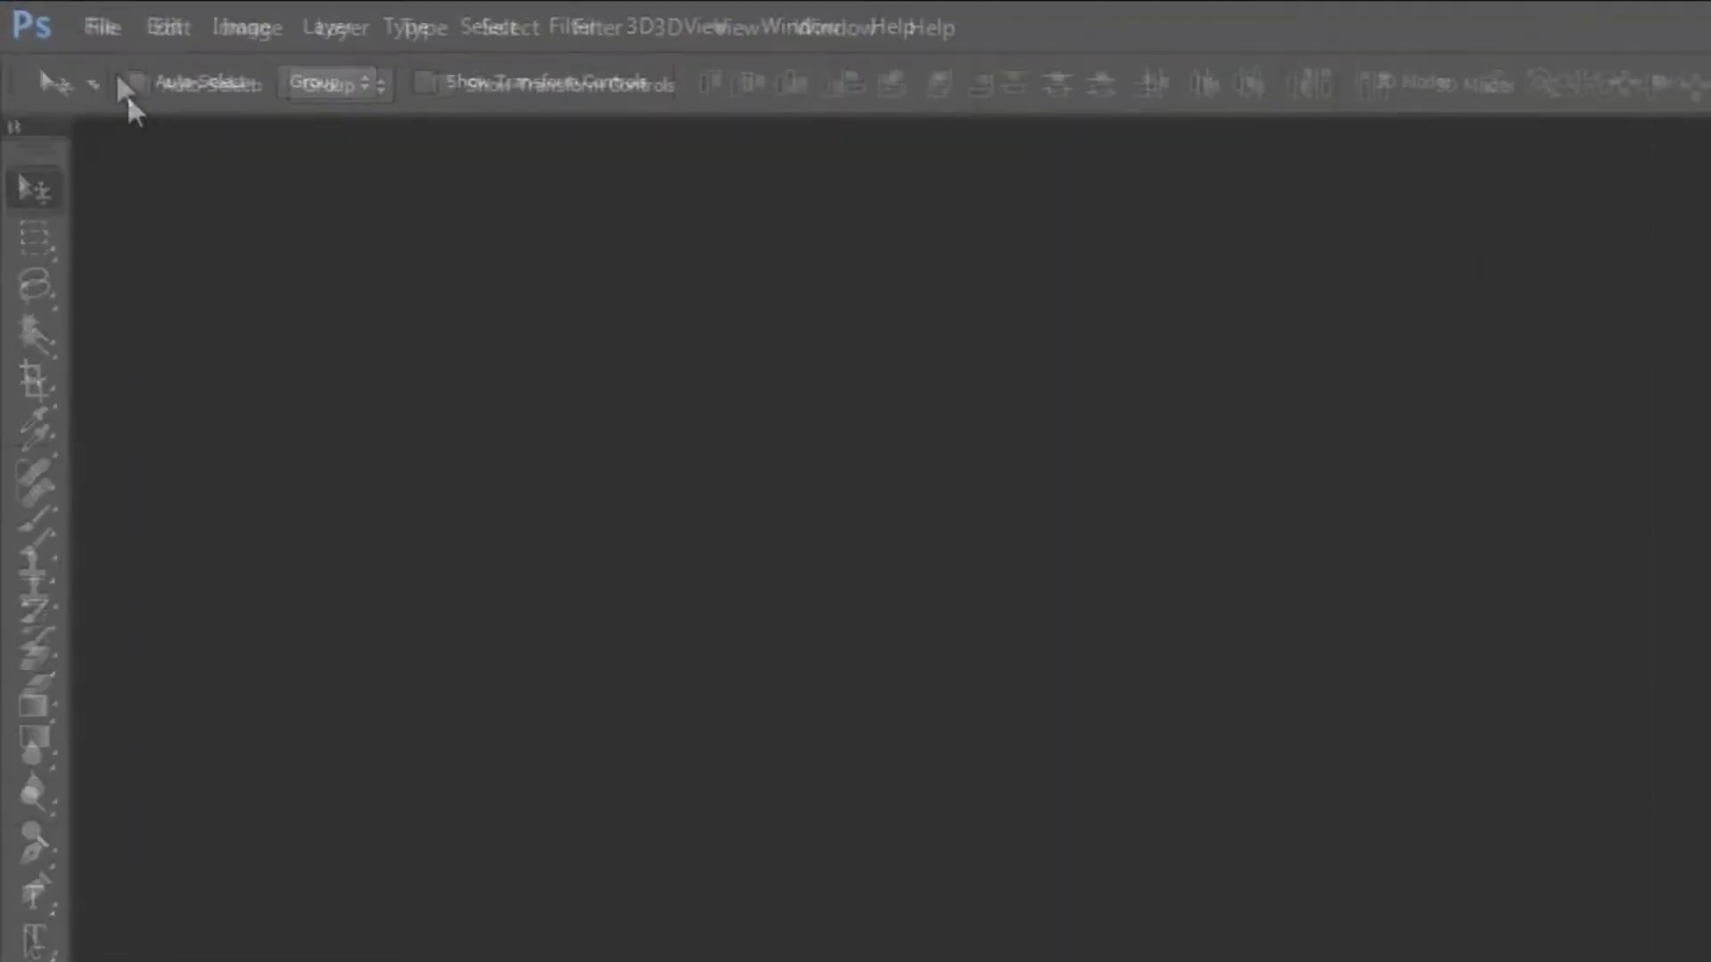
{"action": "left_click", "coordinate": [65, 18]}
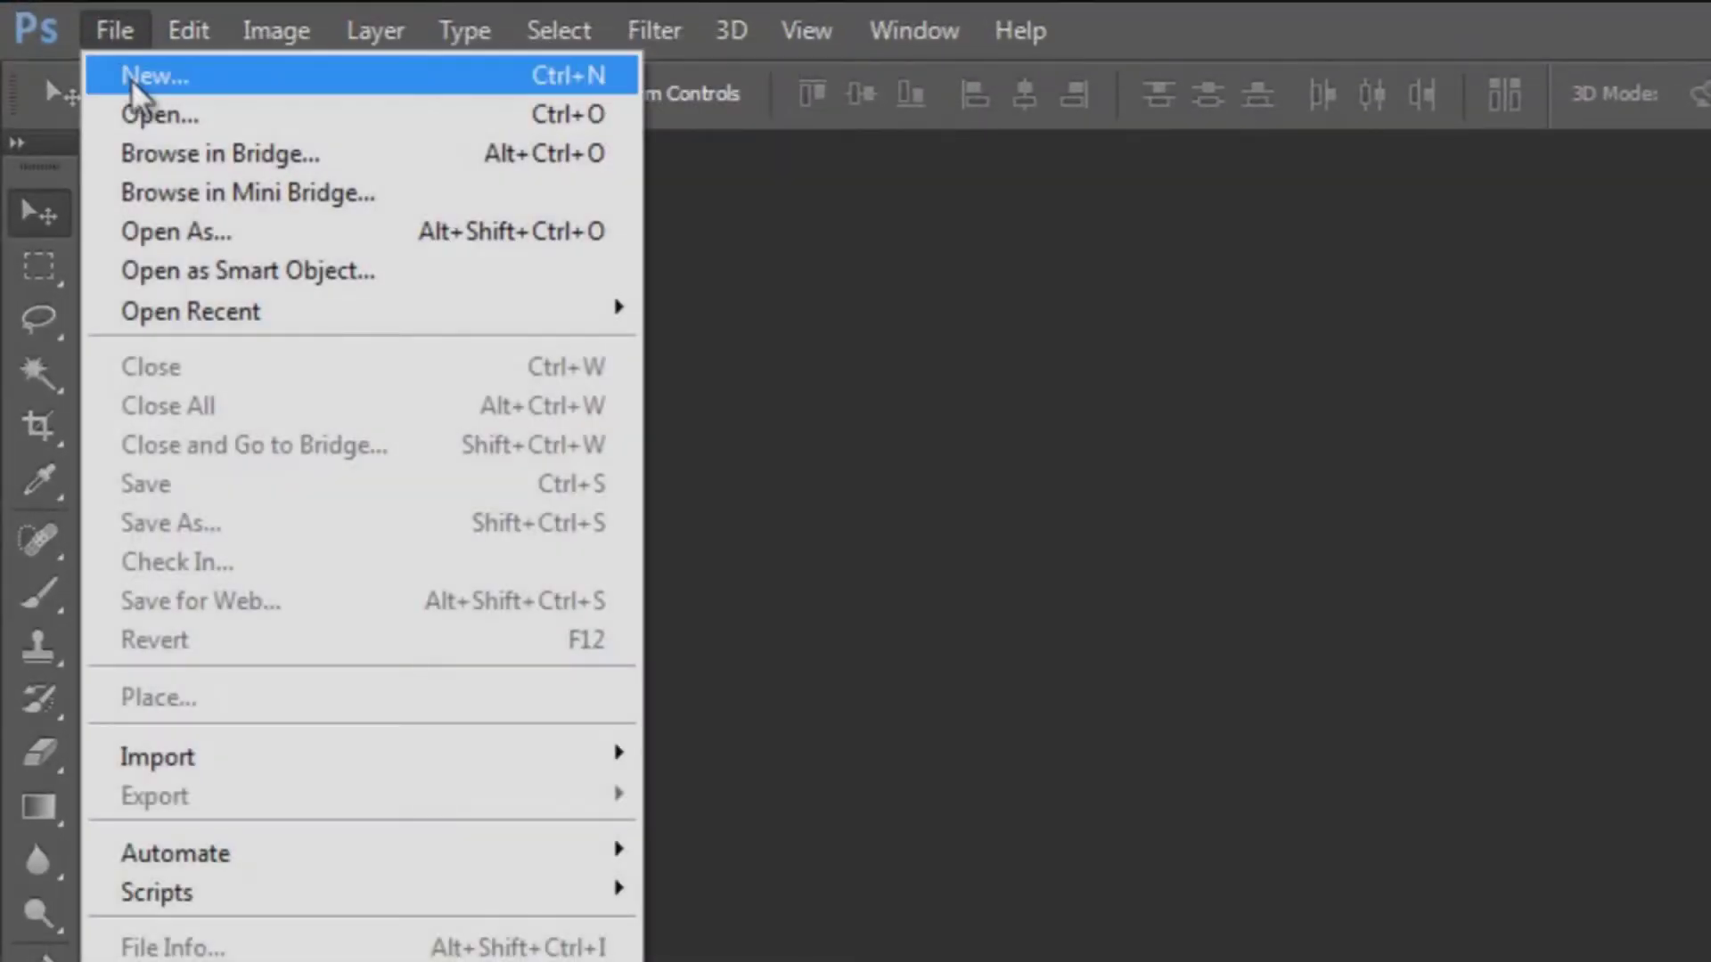
{"action": "left_click", "coordinate": [145, 87]}
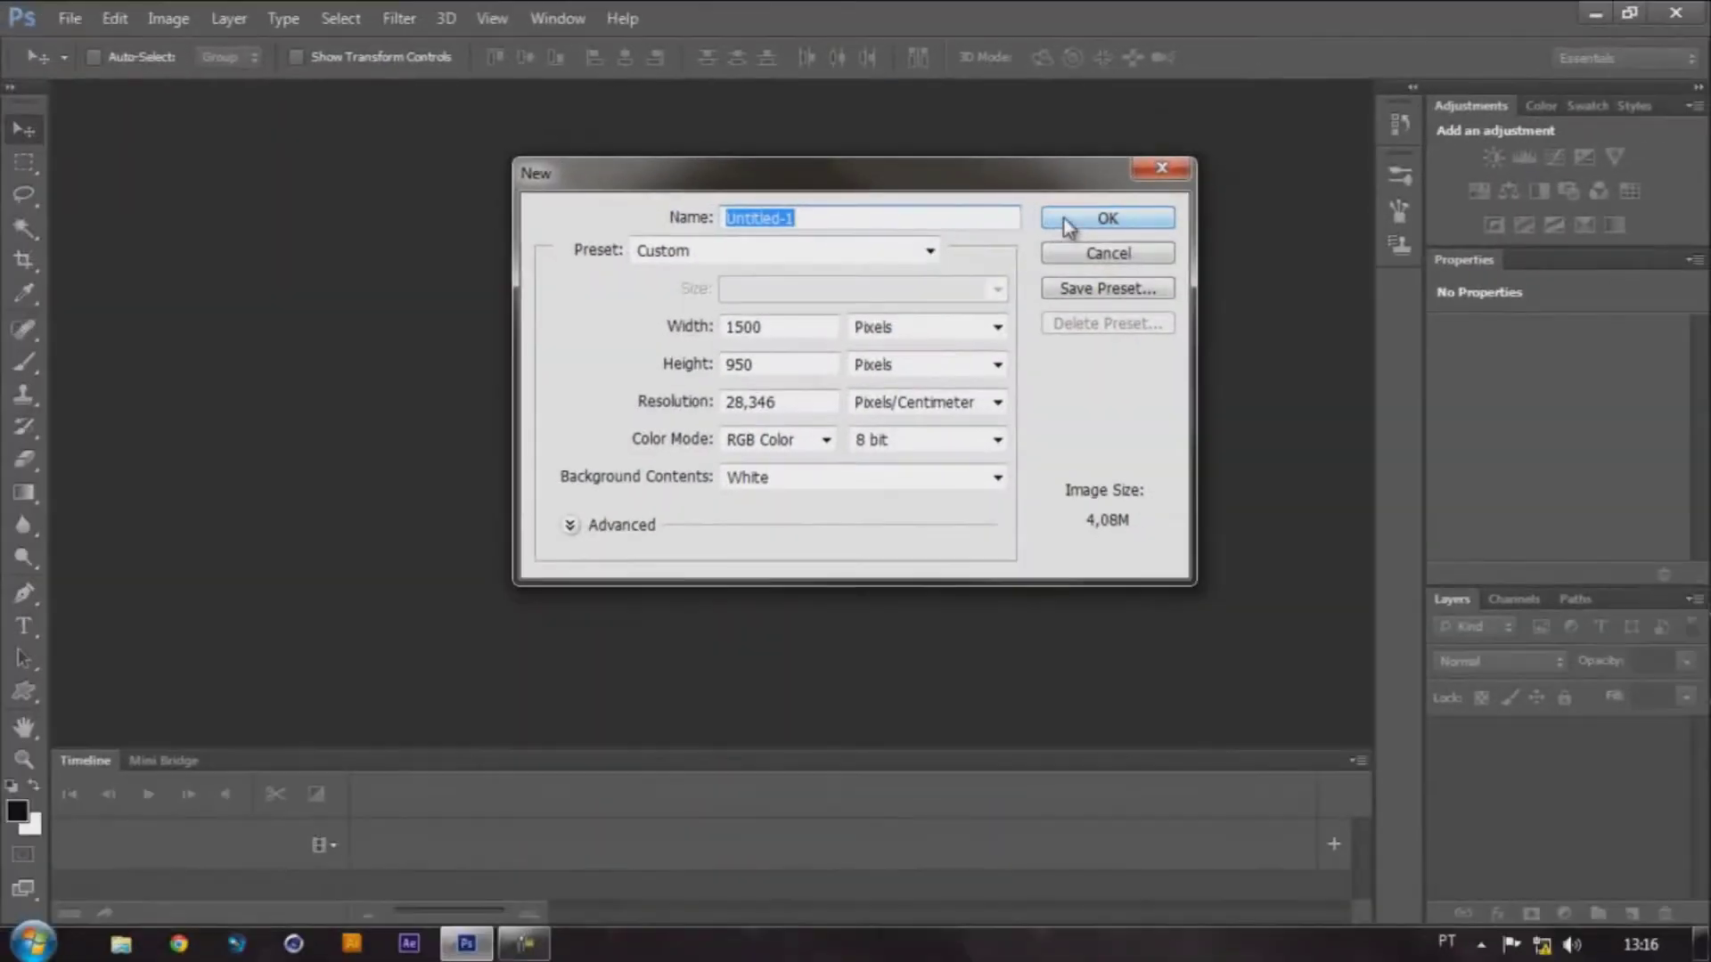
{"action": "left_click", "coordinate": [1180, 222]}
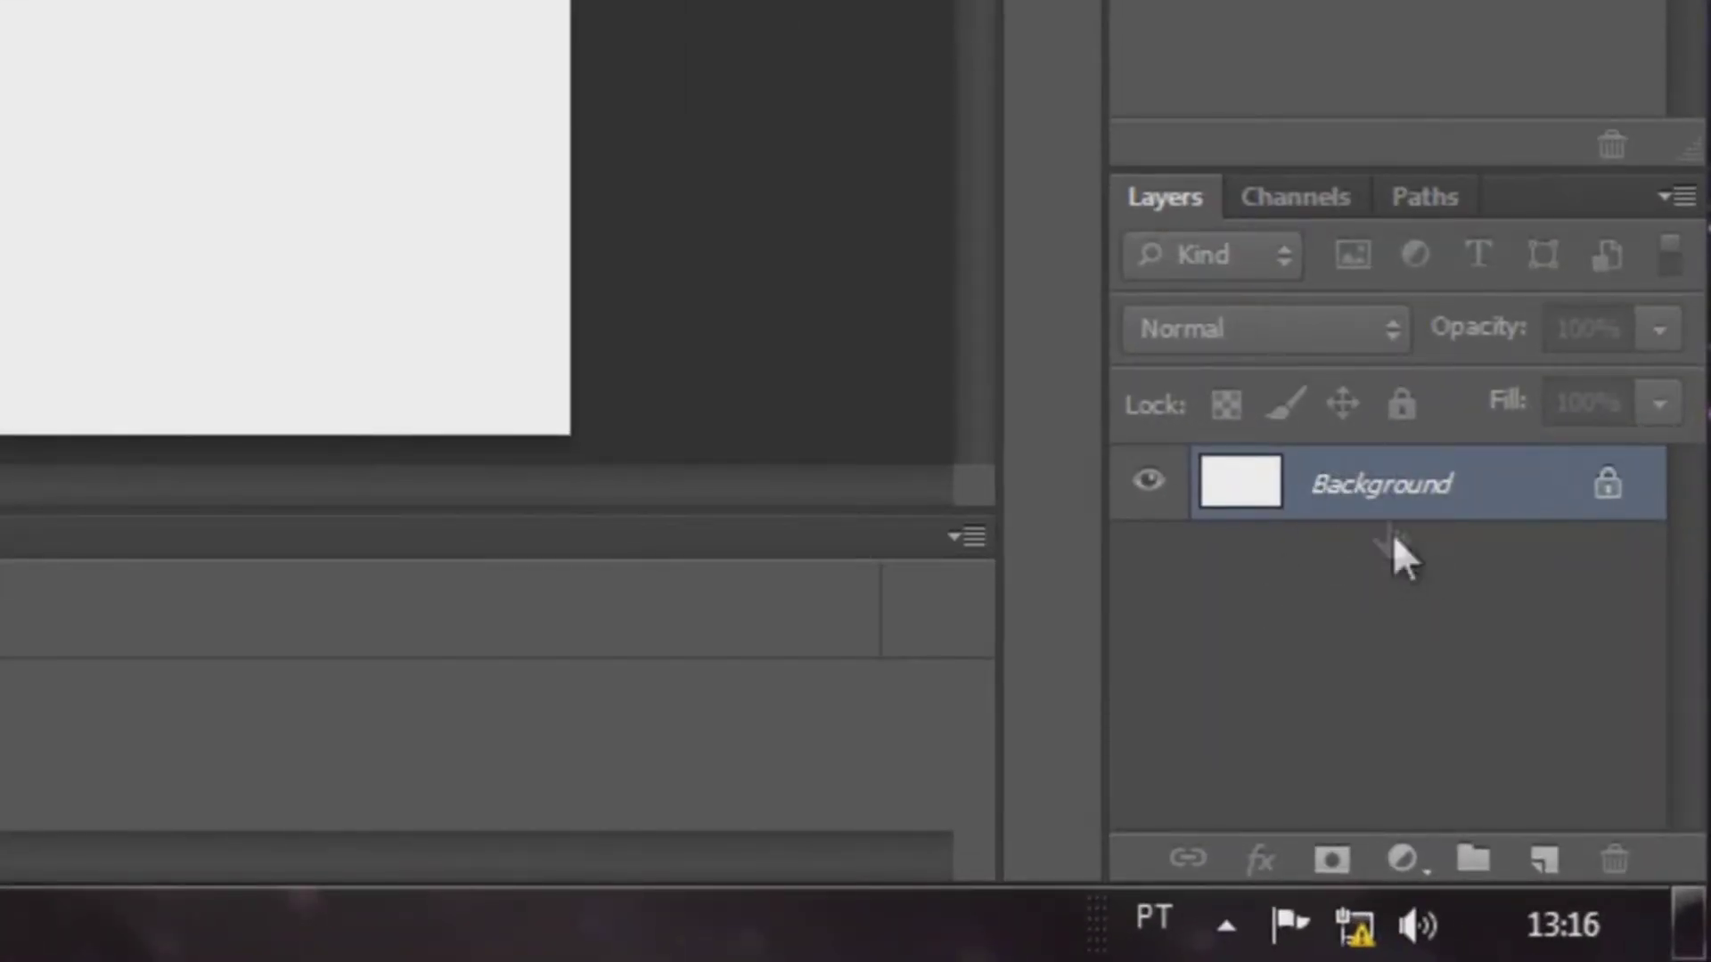
Step: Convert the locked Background into a regular layer named "fundo"
{"action": "double_click", "coordinate": [1369, 495]}
{"action": "type", "text": "fun"}
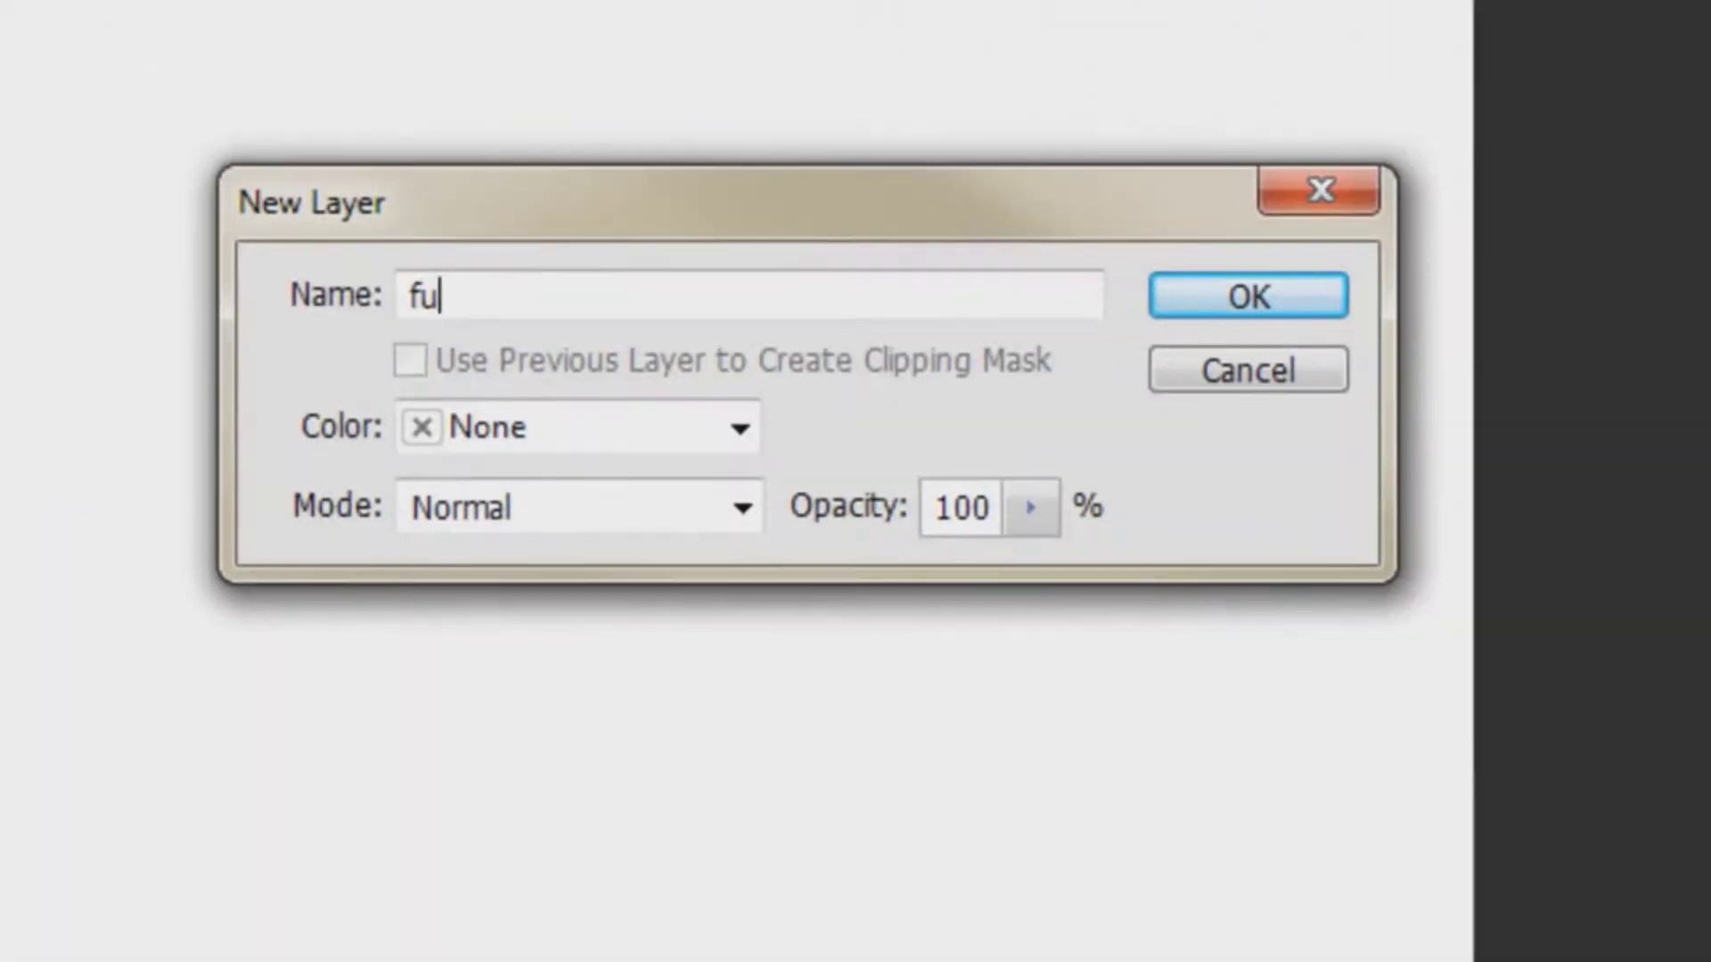
{"action": "type", "text": "do"}
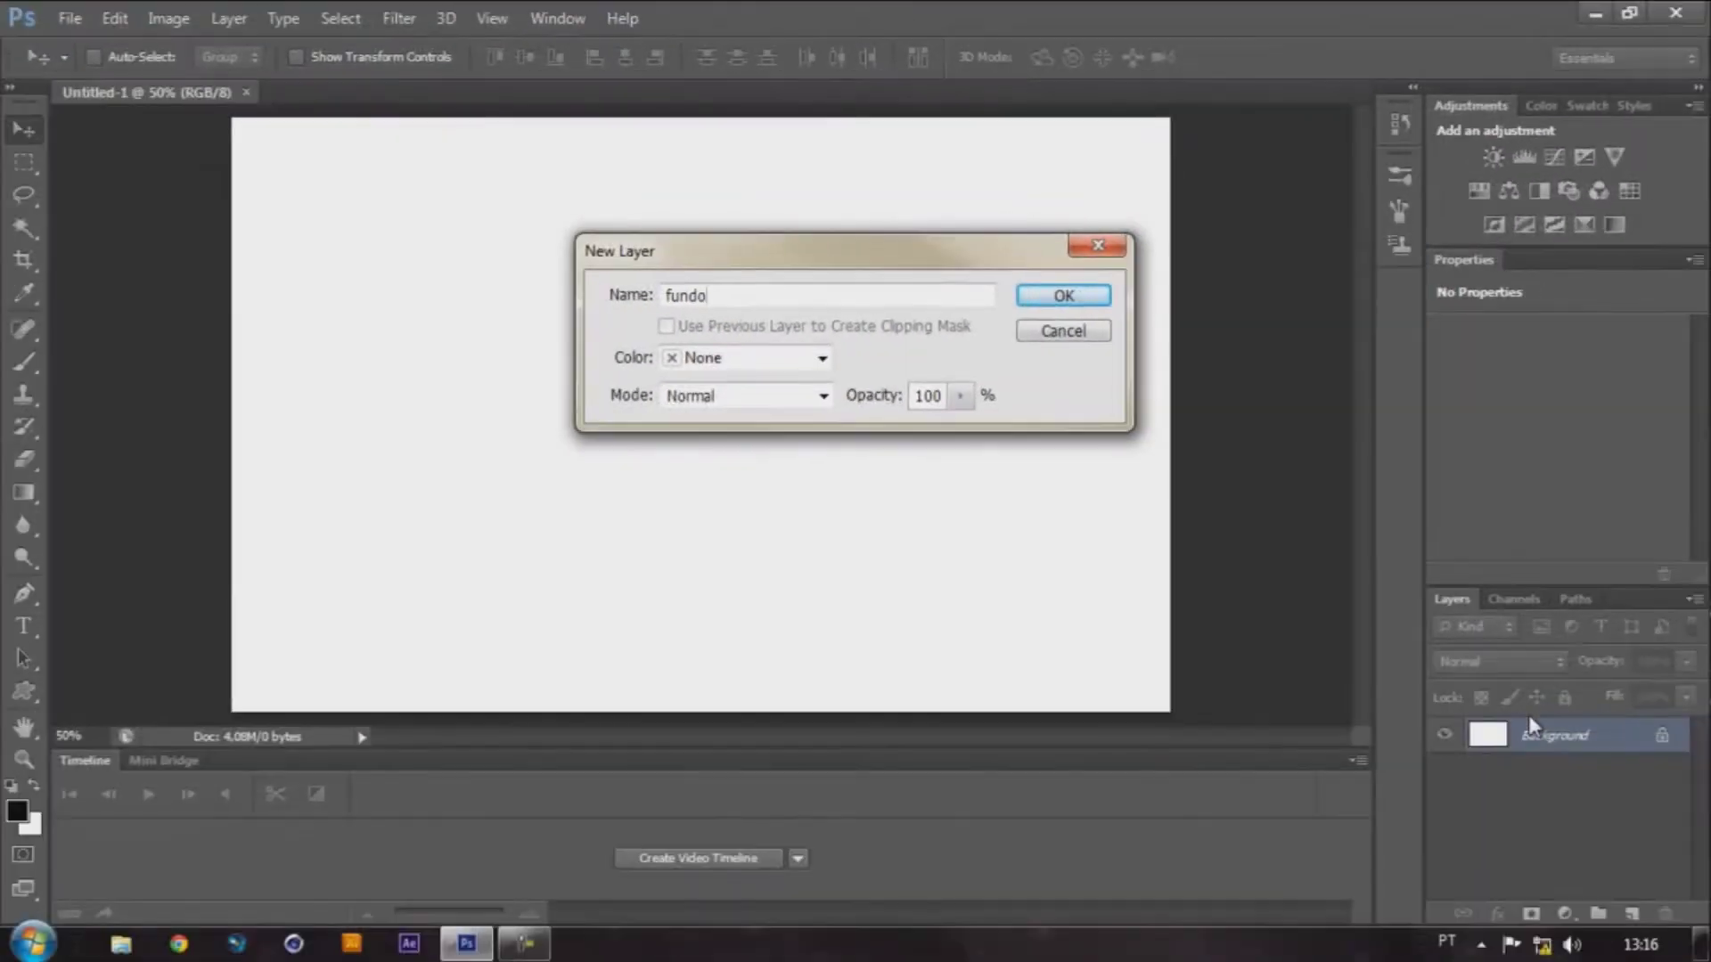
{"action": "key", "text": "Return"}
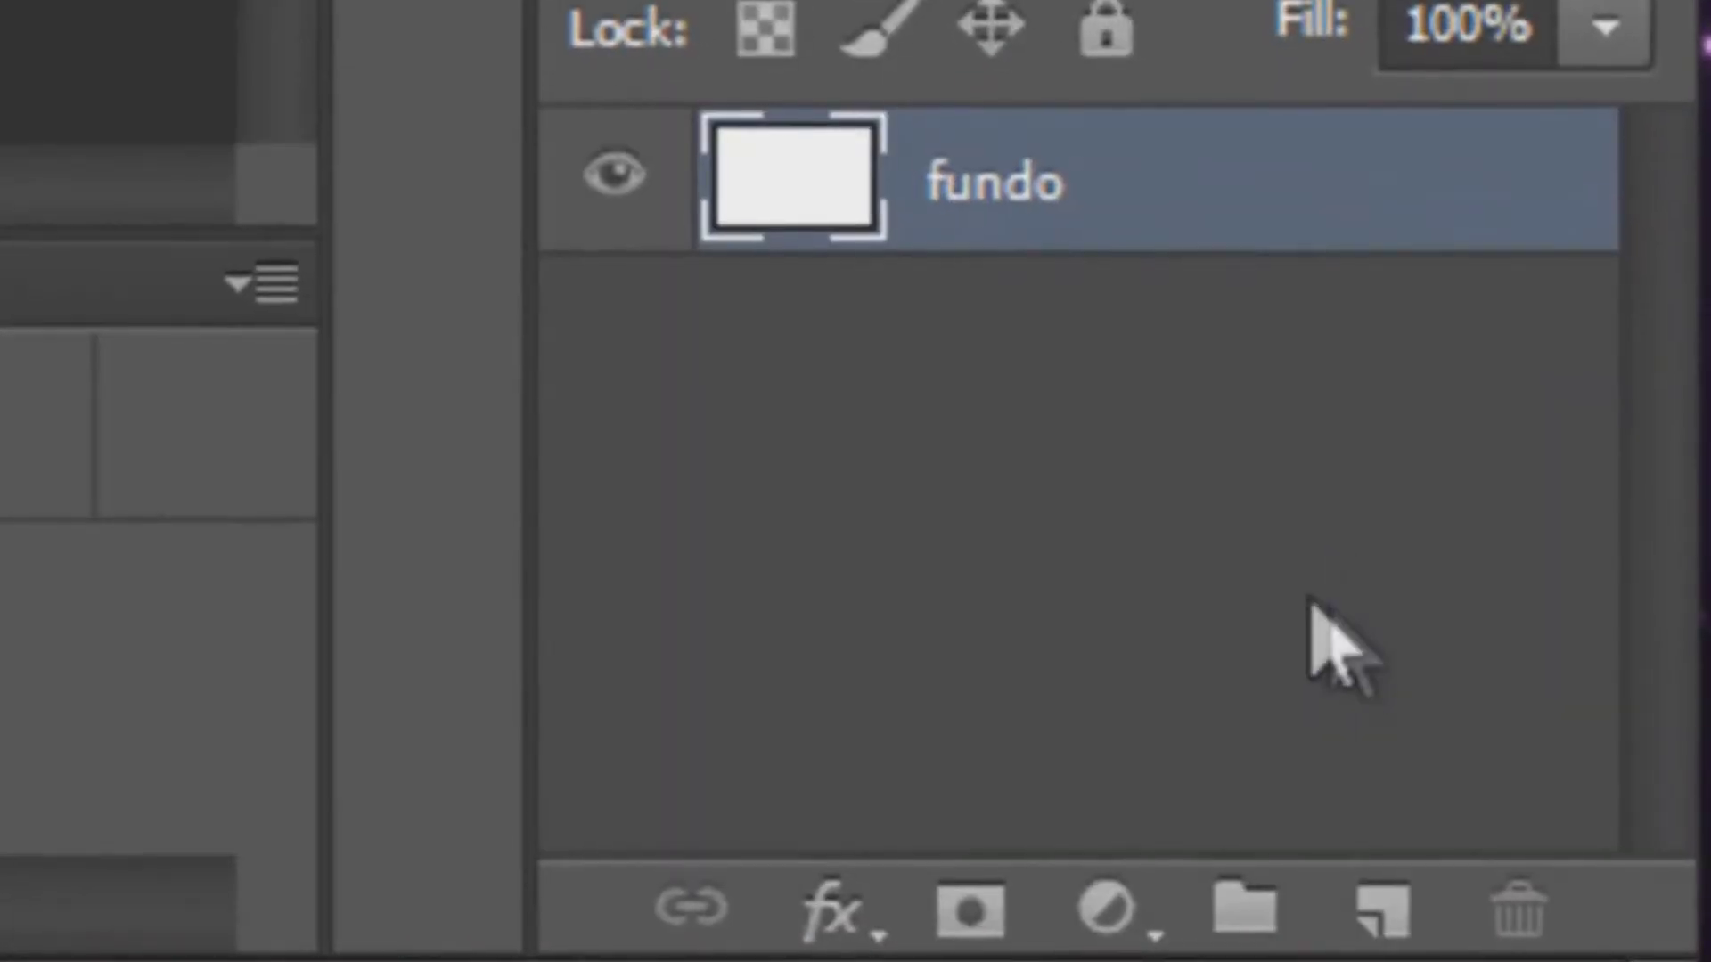
Step: Add a new empty layer above fundo and rename it "texto"
{"action": "left_click", "coordinate": [1390, 918]}
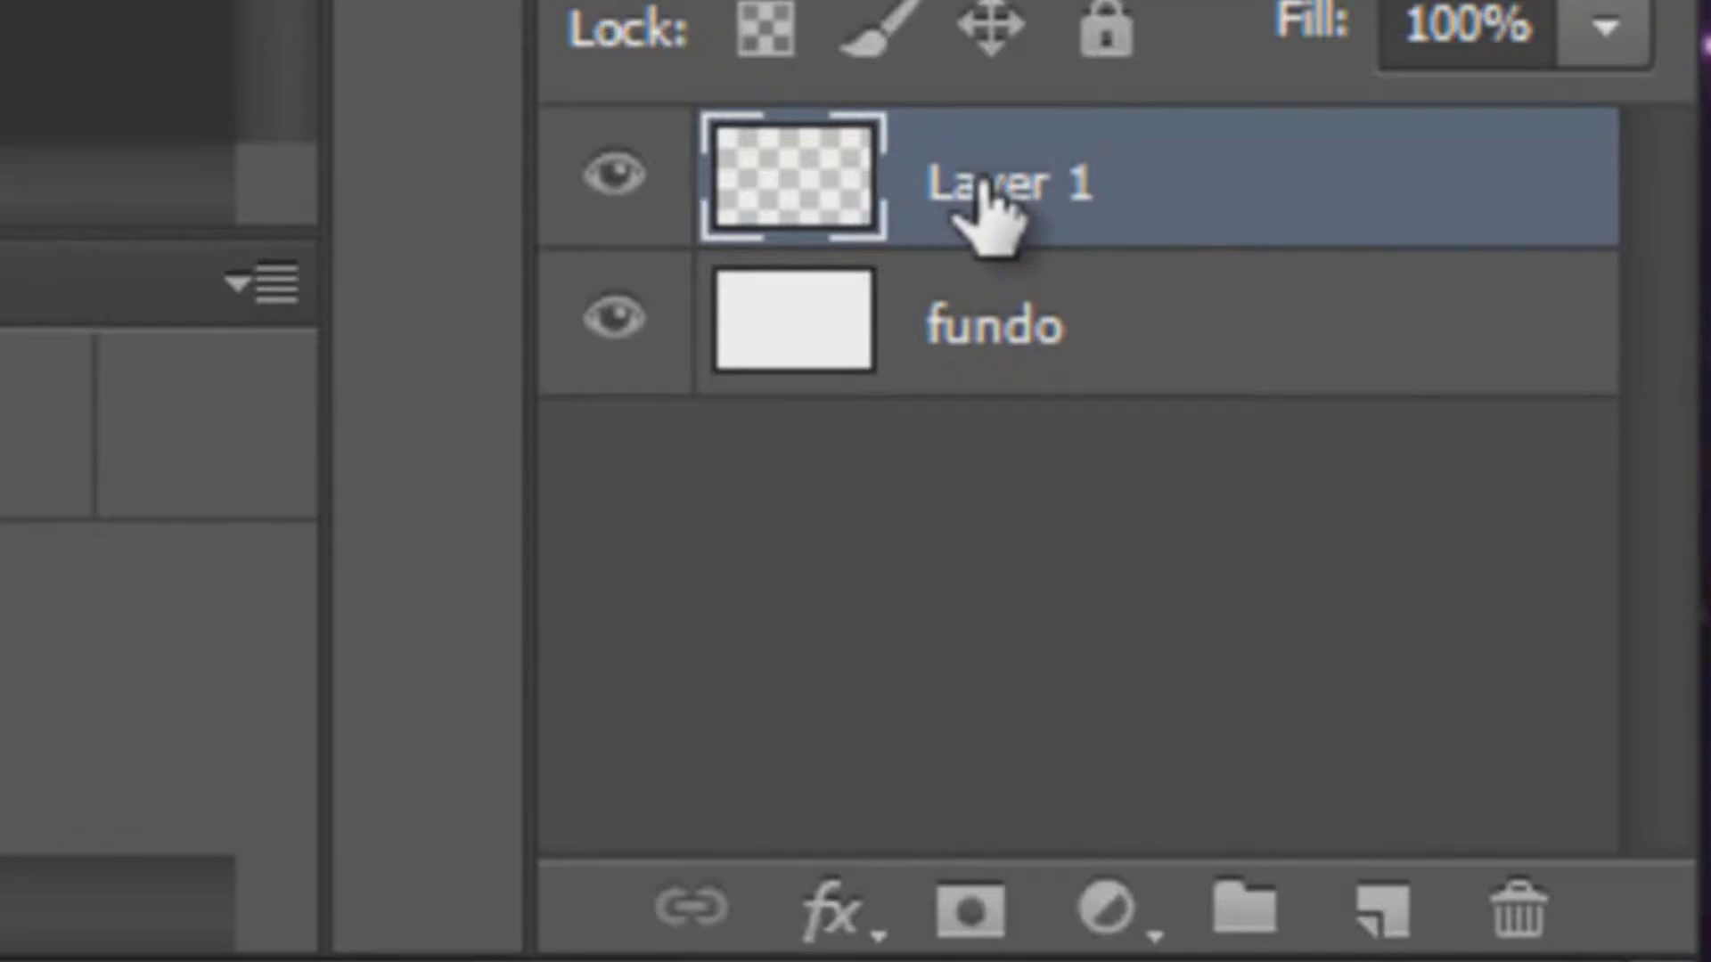
{"action": "double_click", "coordinate": [987, 185]}
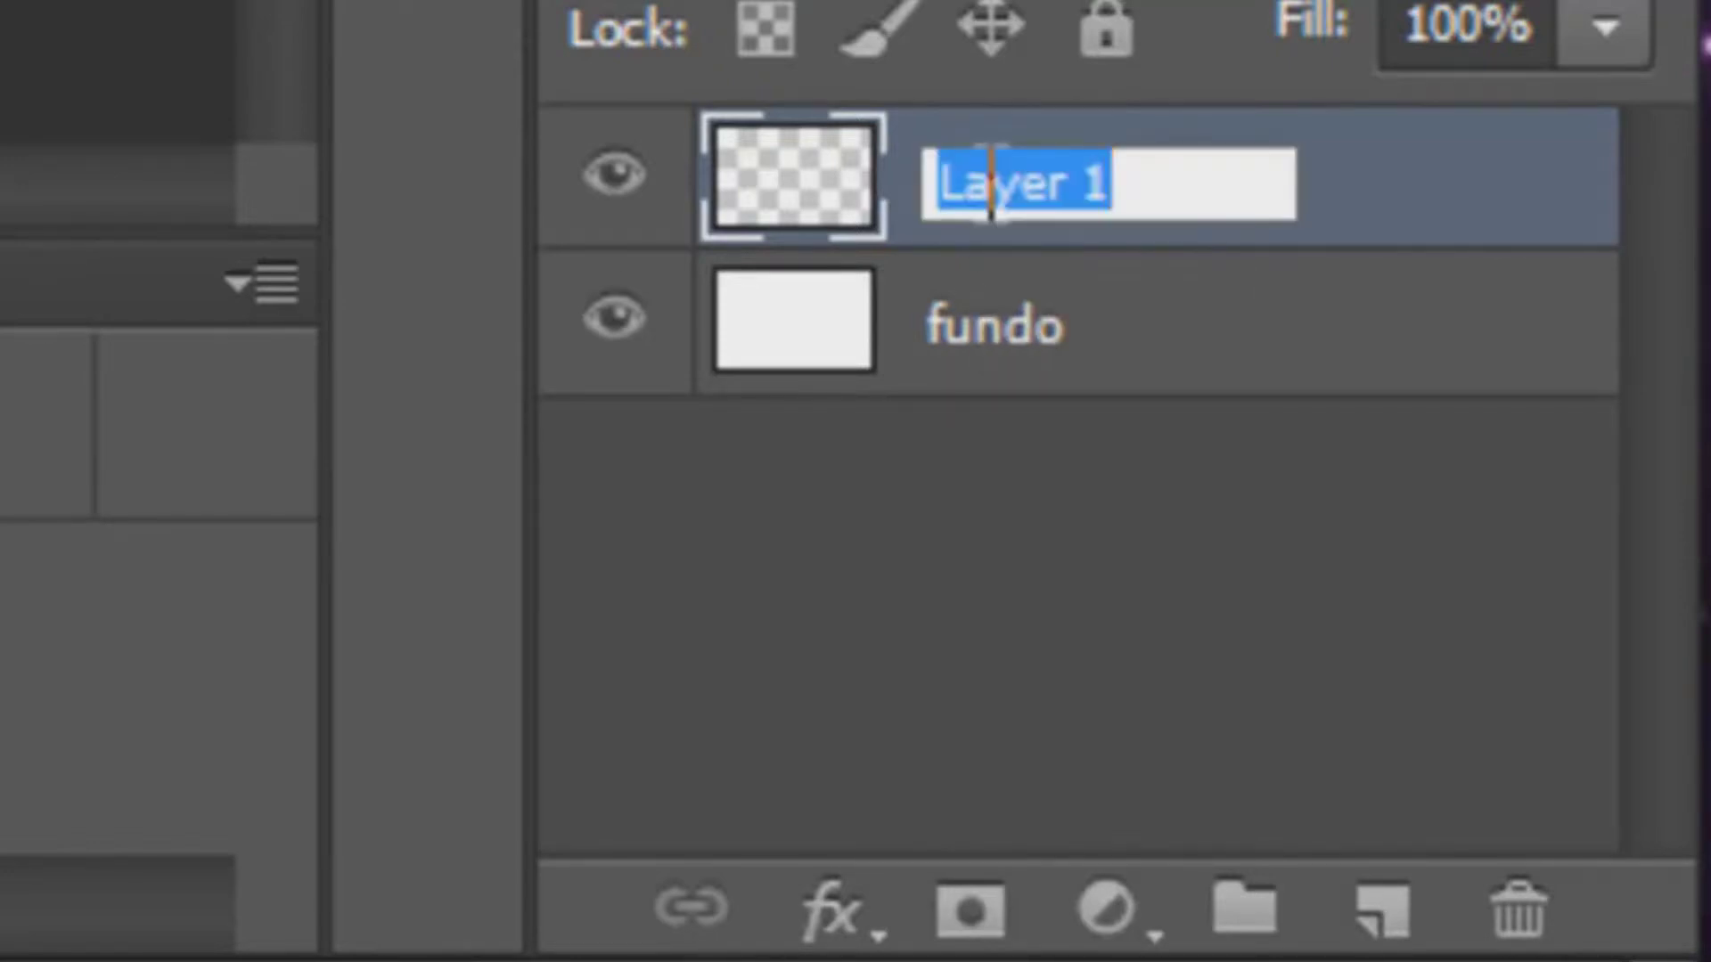
{"action": "type", "text": "text"}
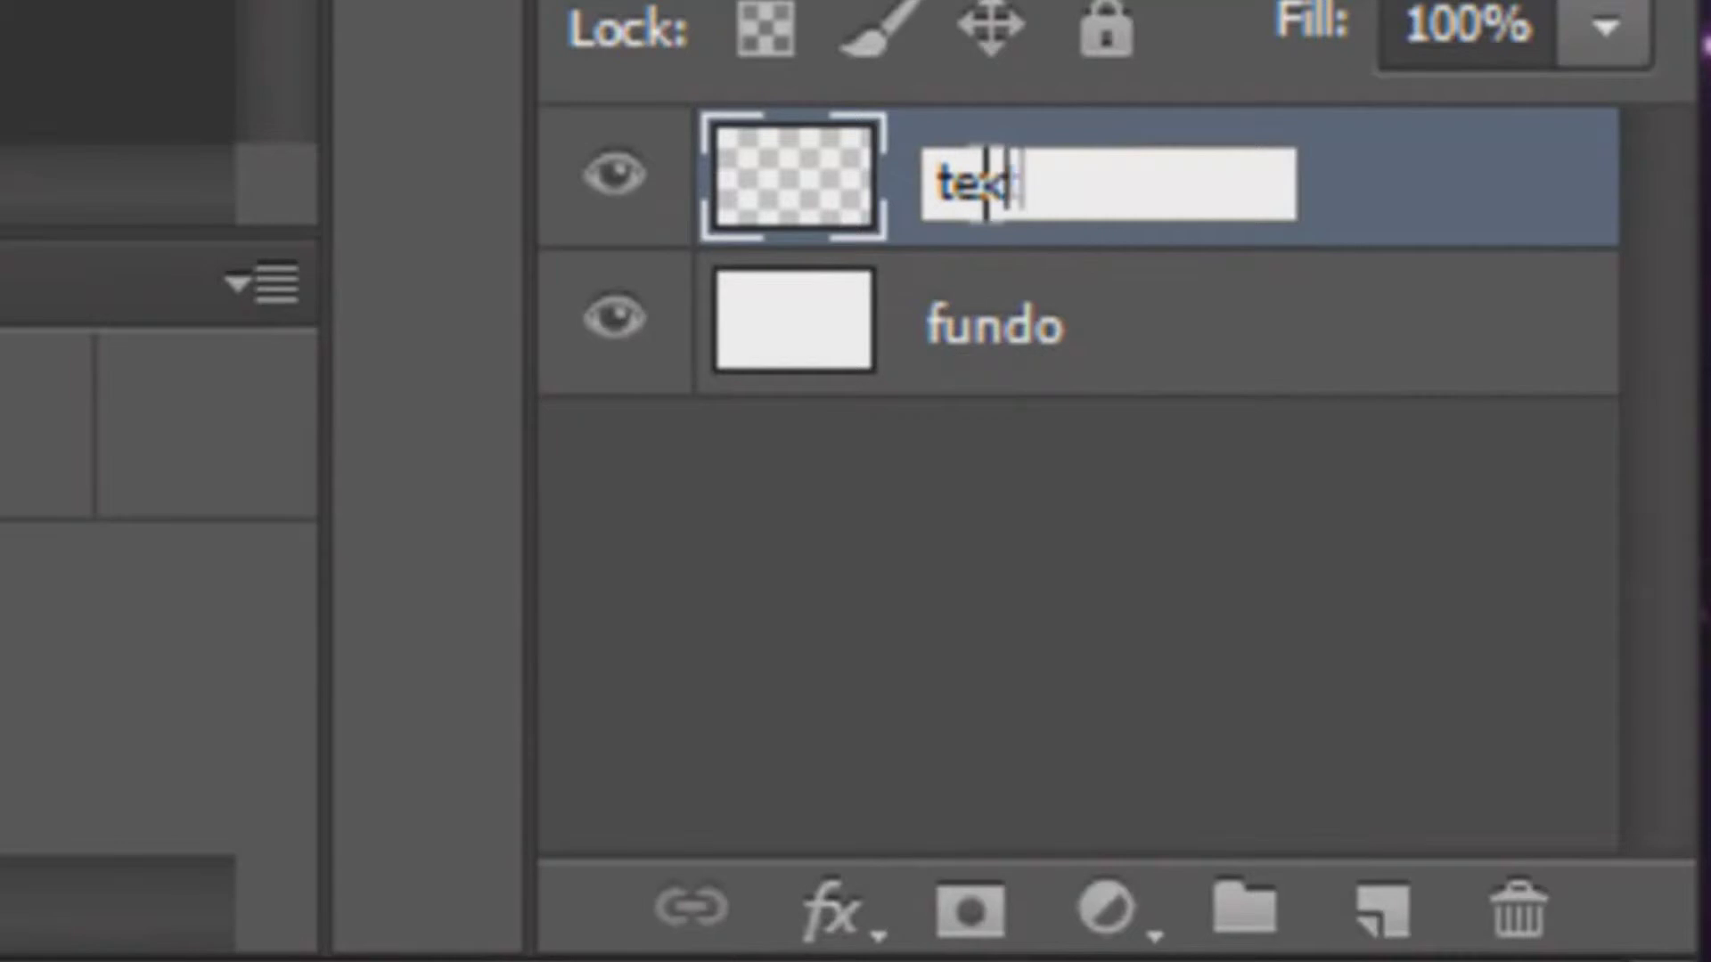
{"action": "type", "text": "o"}
{"action": "key", "text": "Return"}
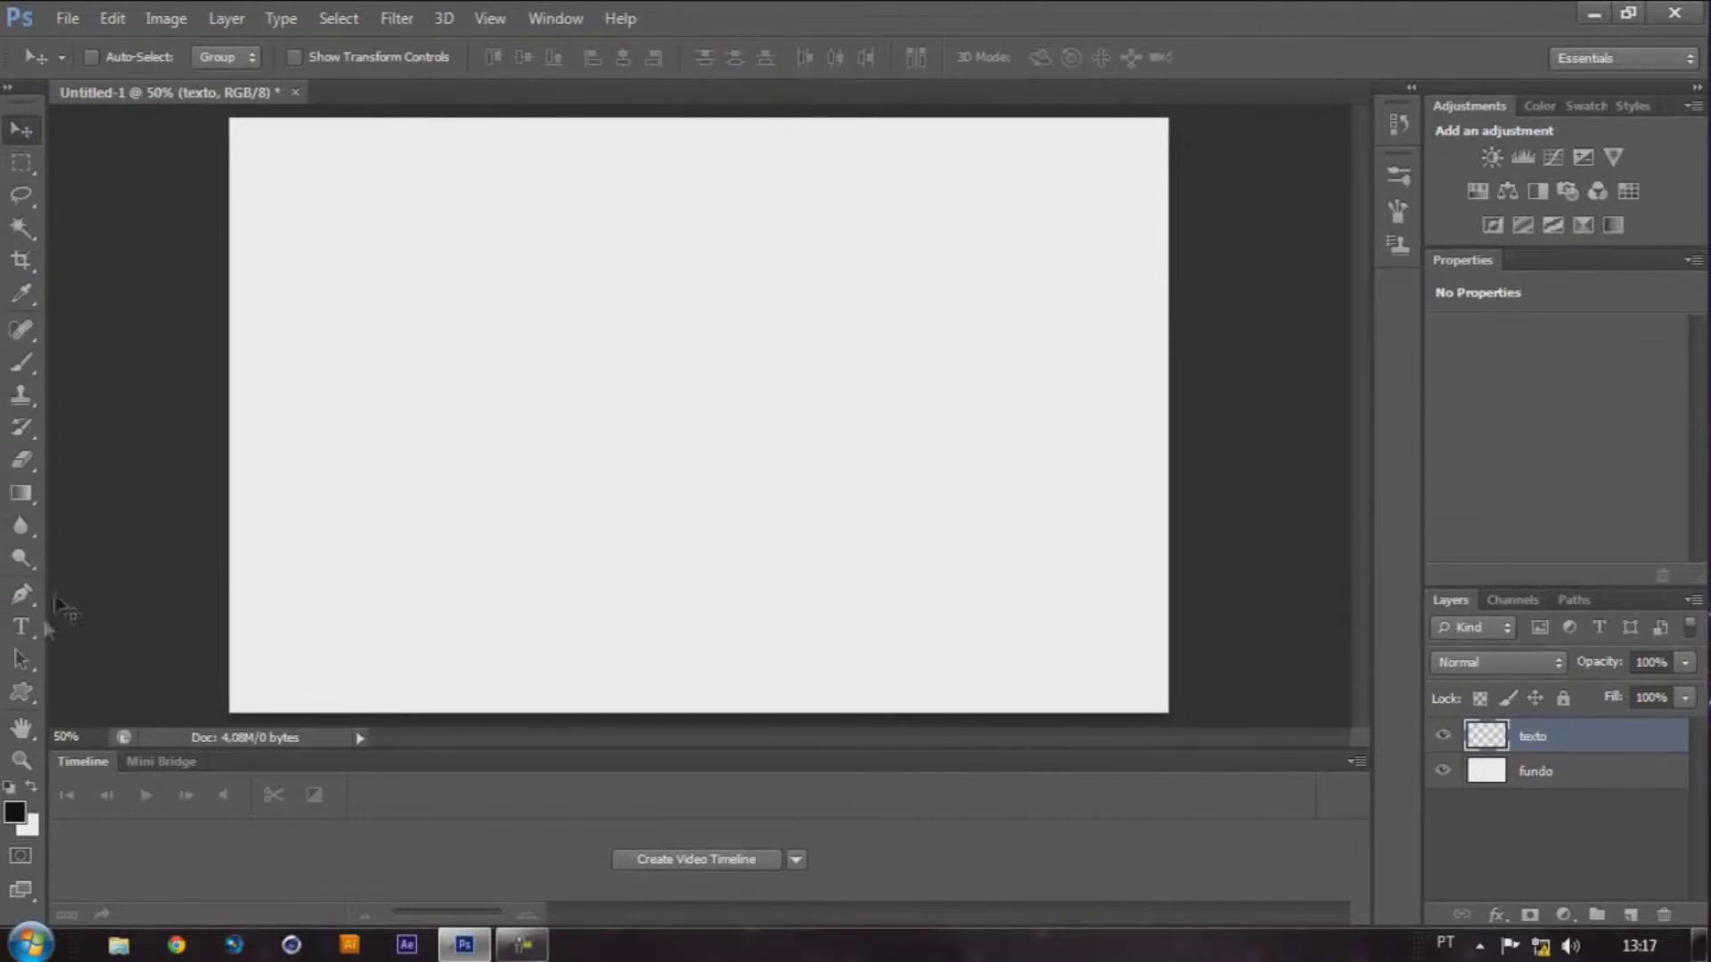
Step: Write "Texto básico" across the upper half of the canvas in Myriad Pro Bold Condensed, 294 pt
{"action": "left_click", "coordinate": [22, 626]}
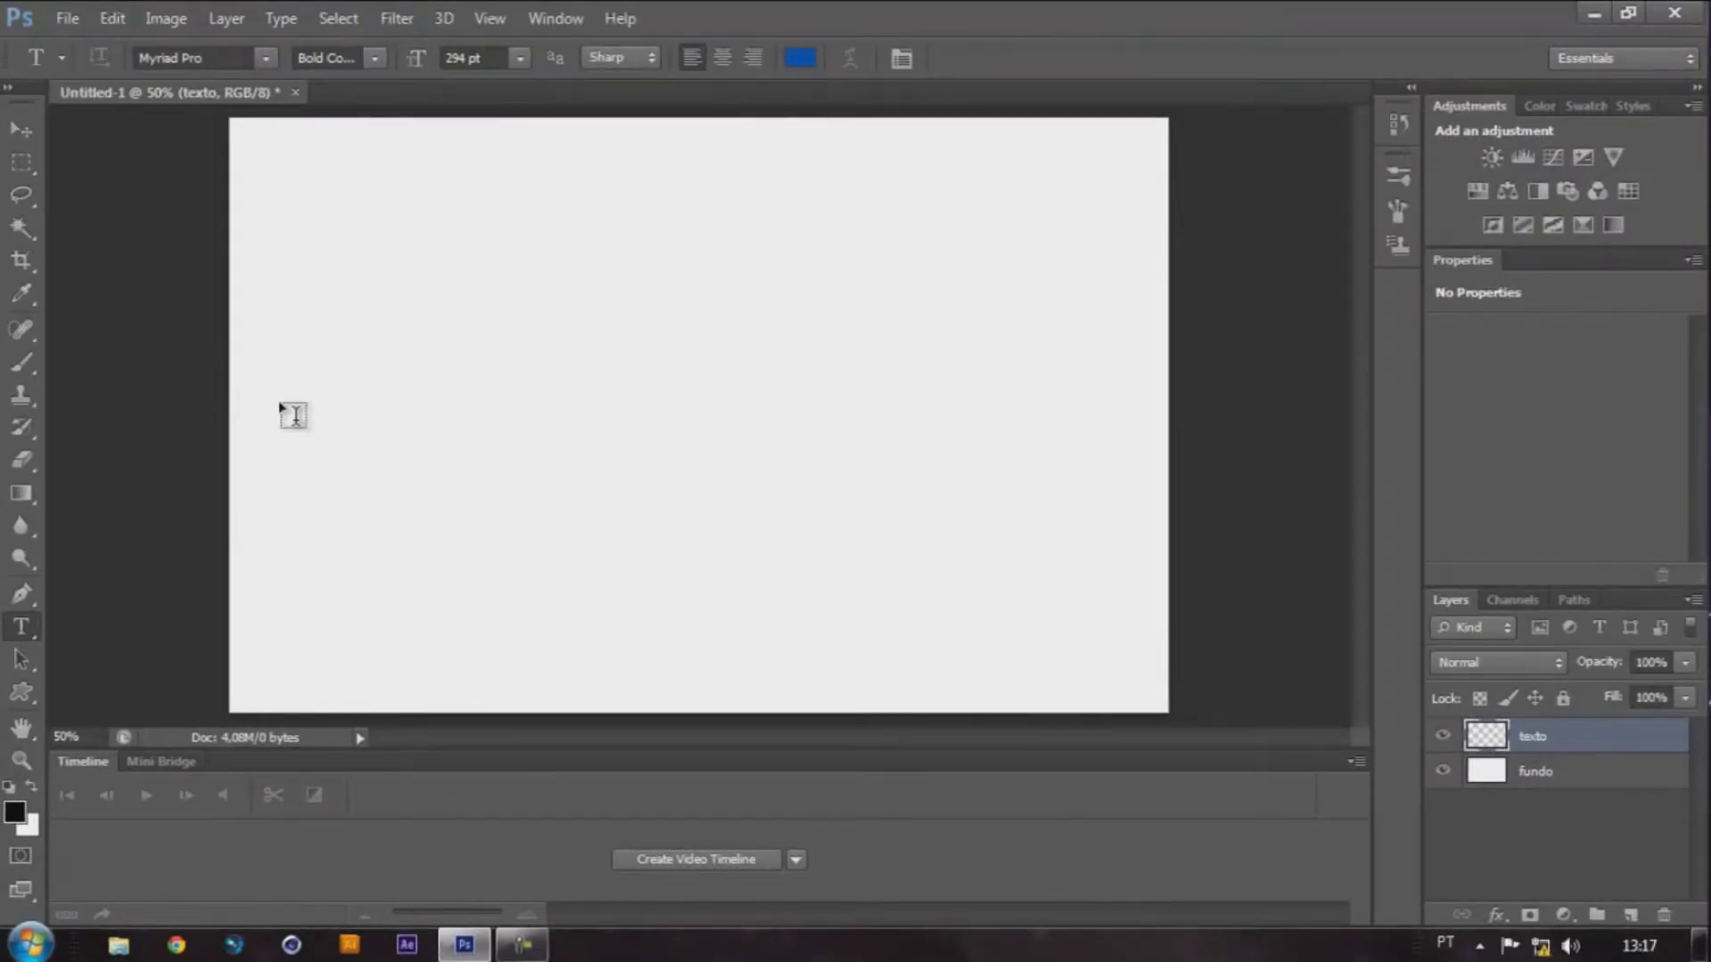
{"action": "left_click", "coordinate": [290, 414]}
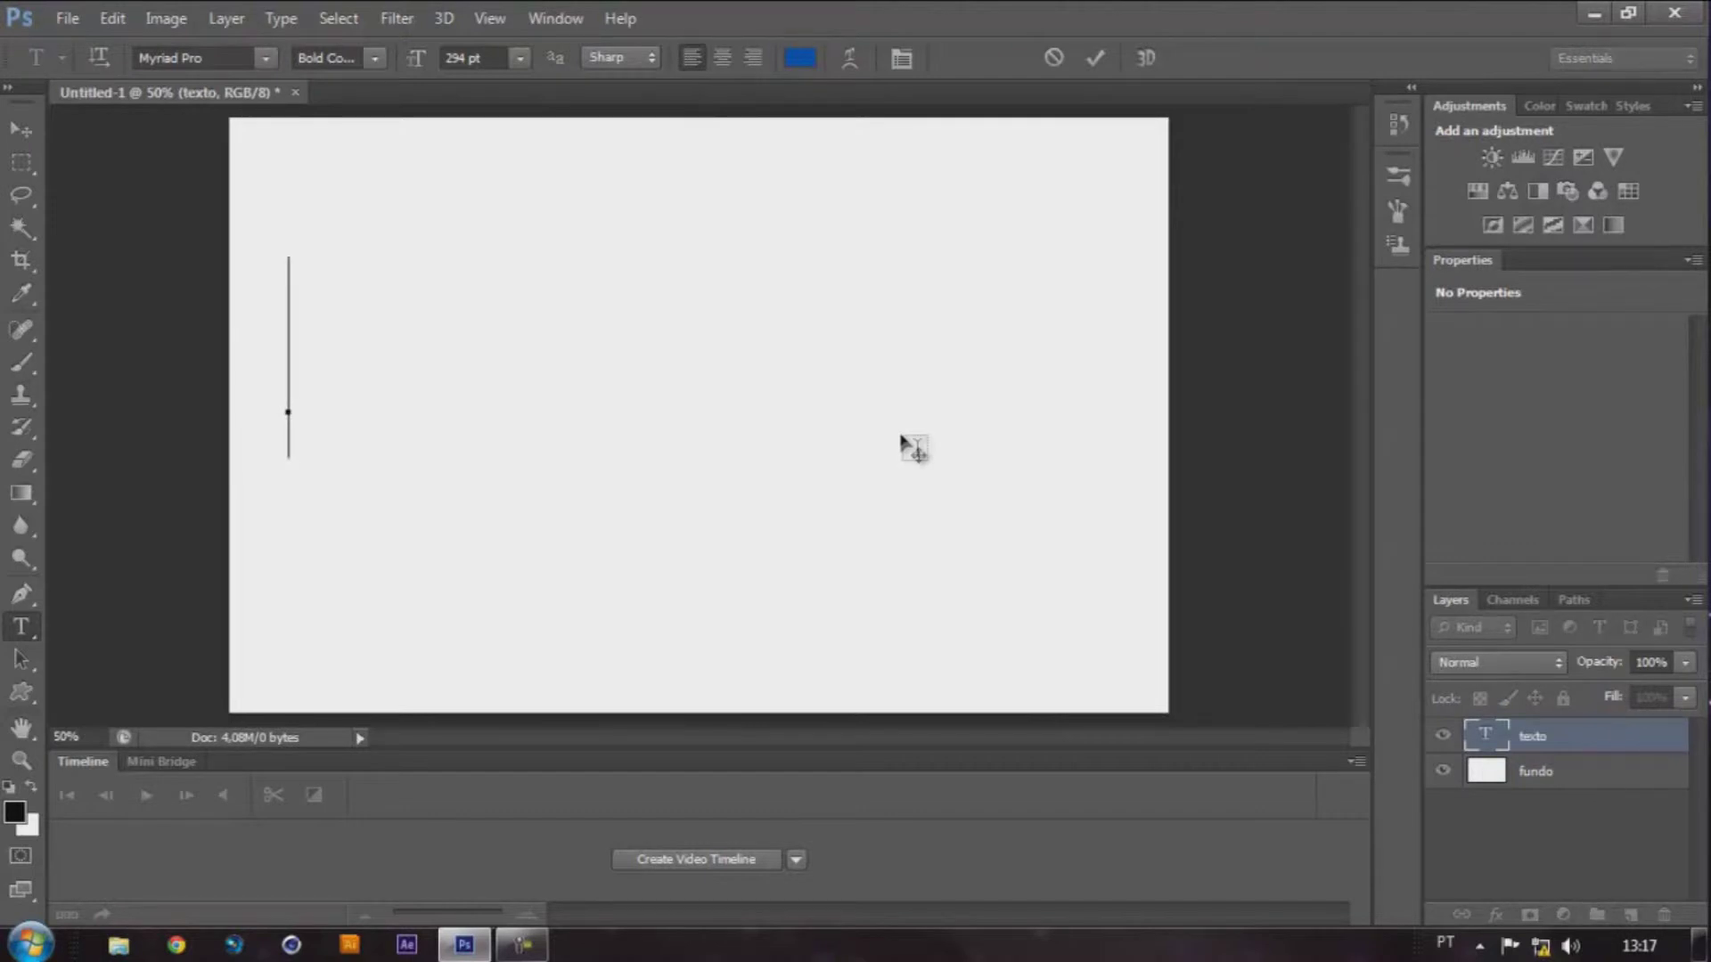
{"action": "type", "text": "Text"}
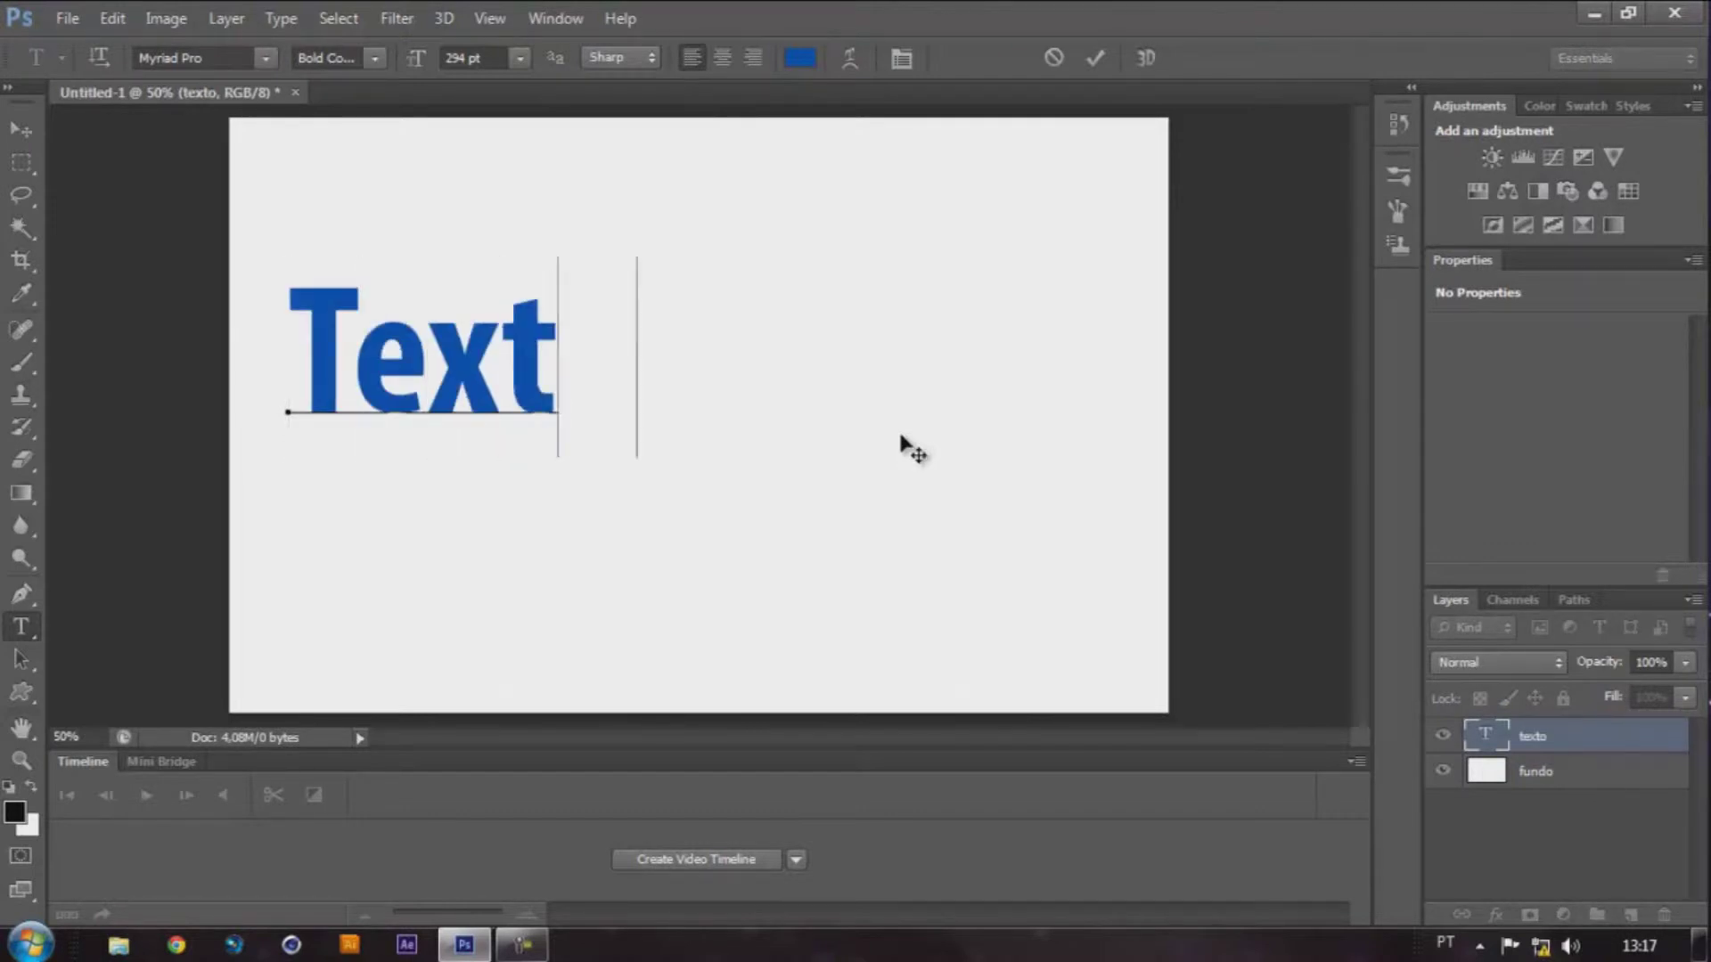
{"action": "type", "text": "o b"}
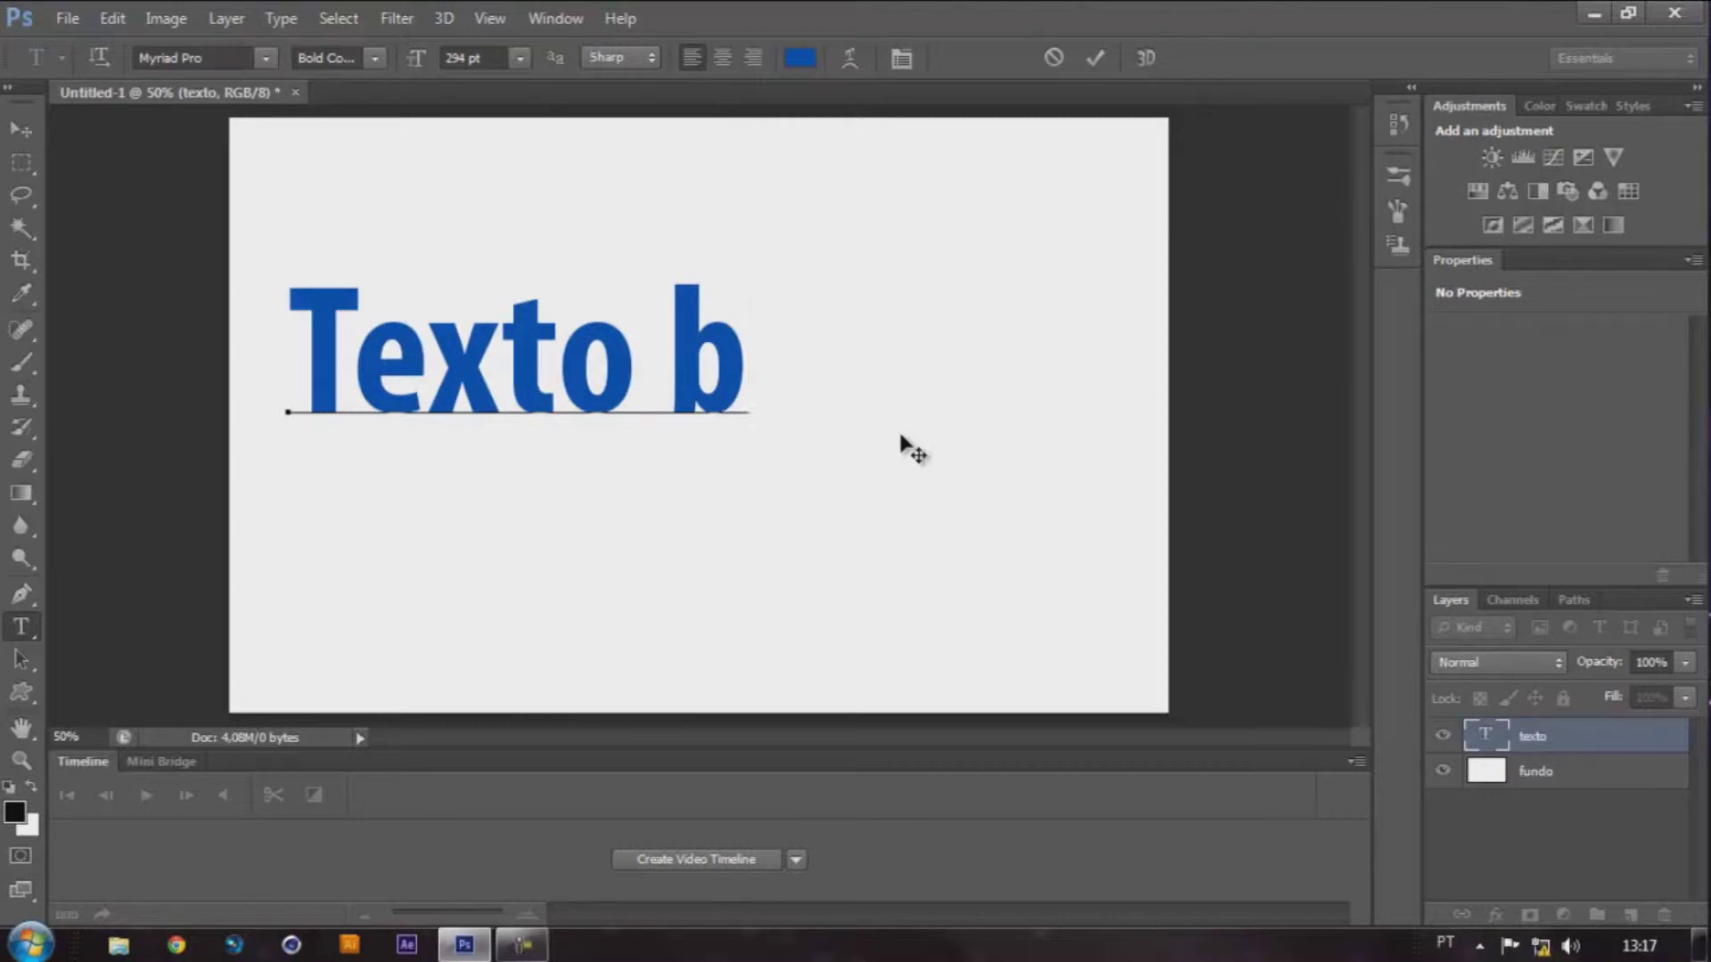
{"action": "type", "text": "ásico"}
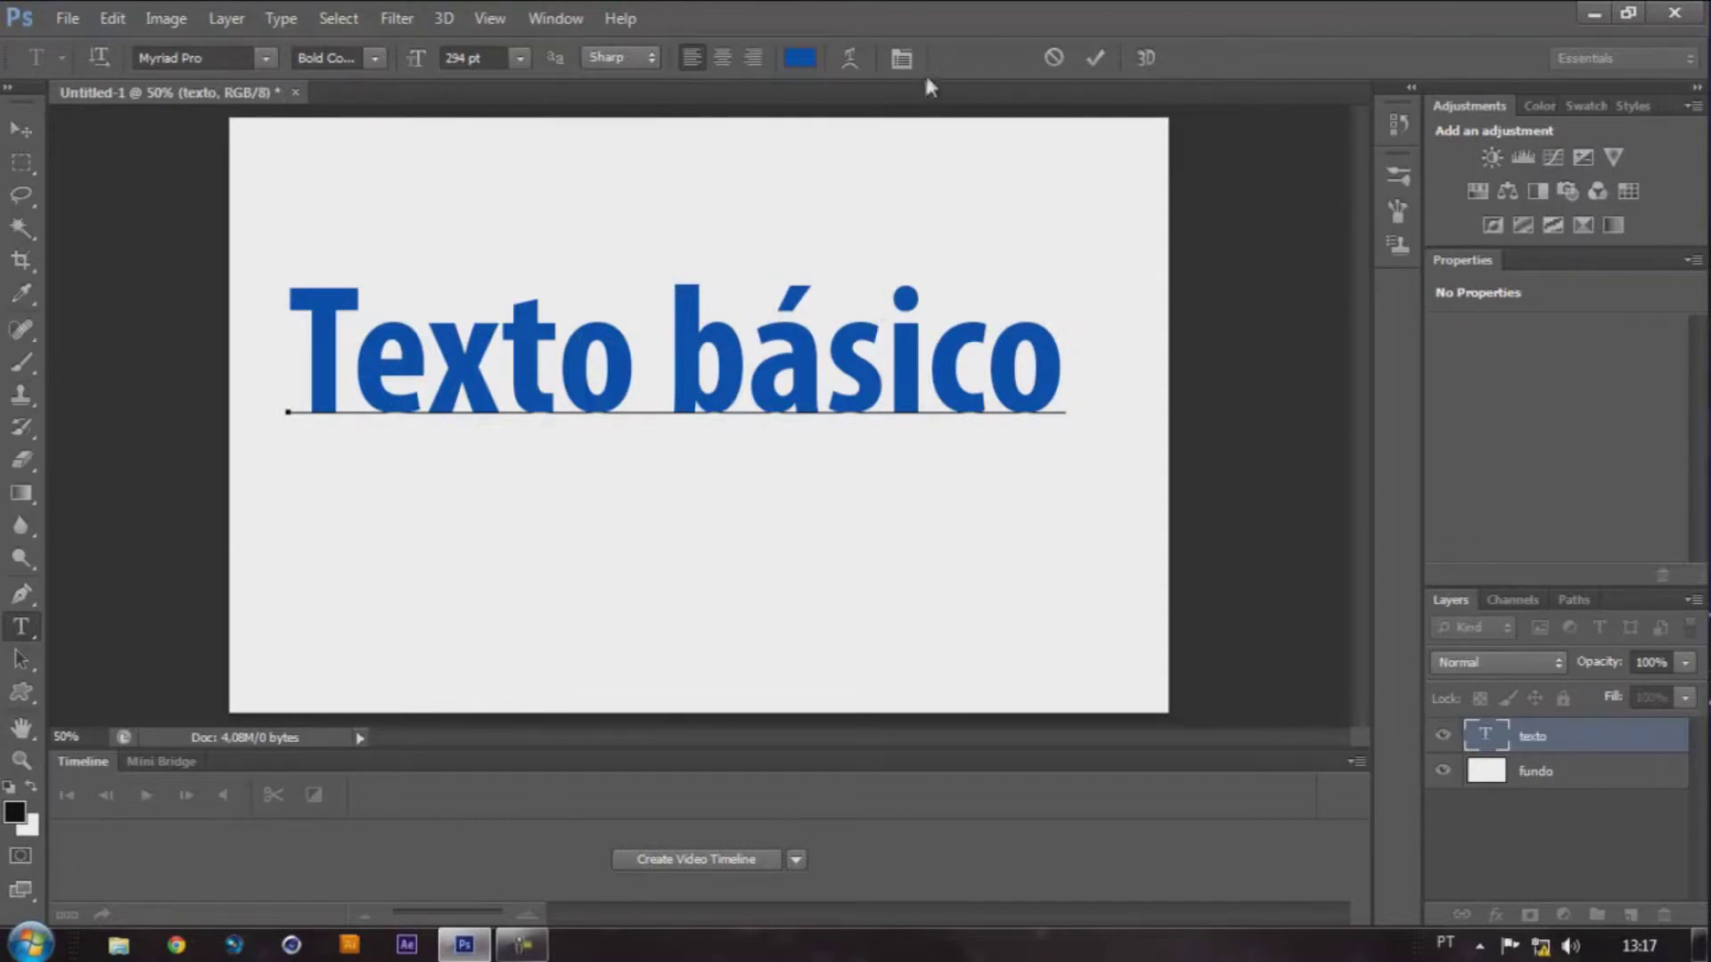
Step: Try to change the text colour to a bright cyan without selecting the letters
{"action": "left_click", "coordinate": [795, 61]}
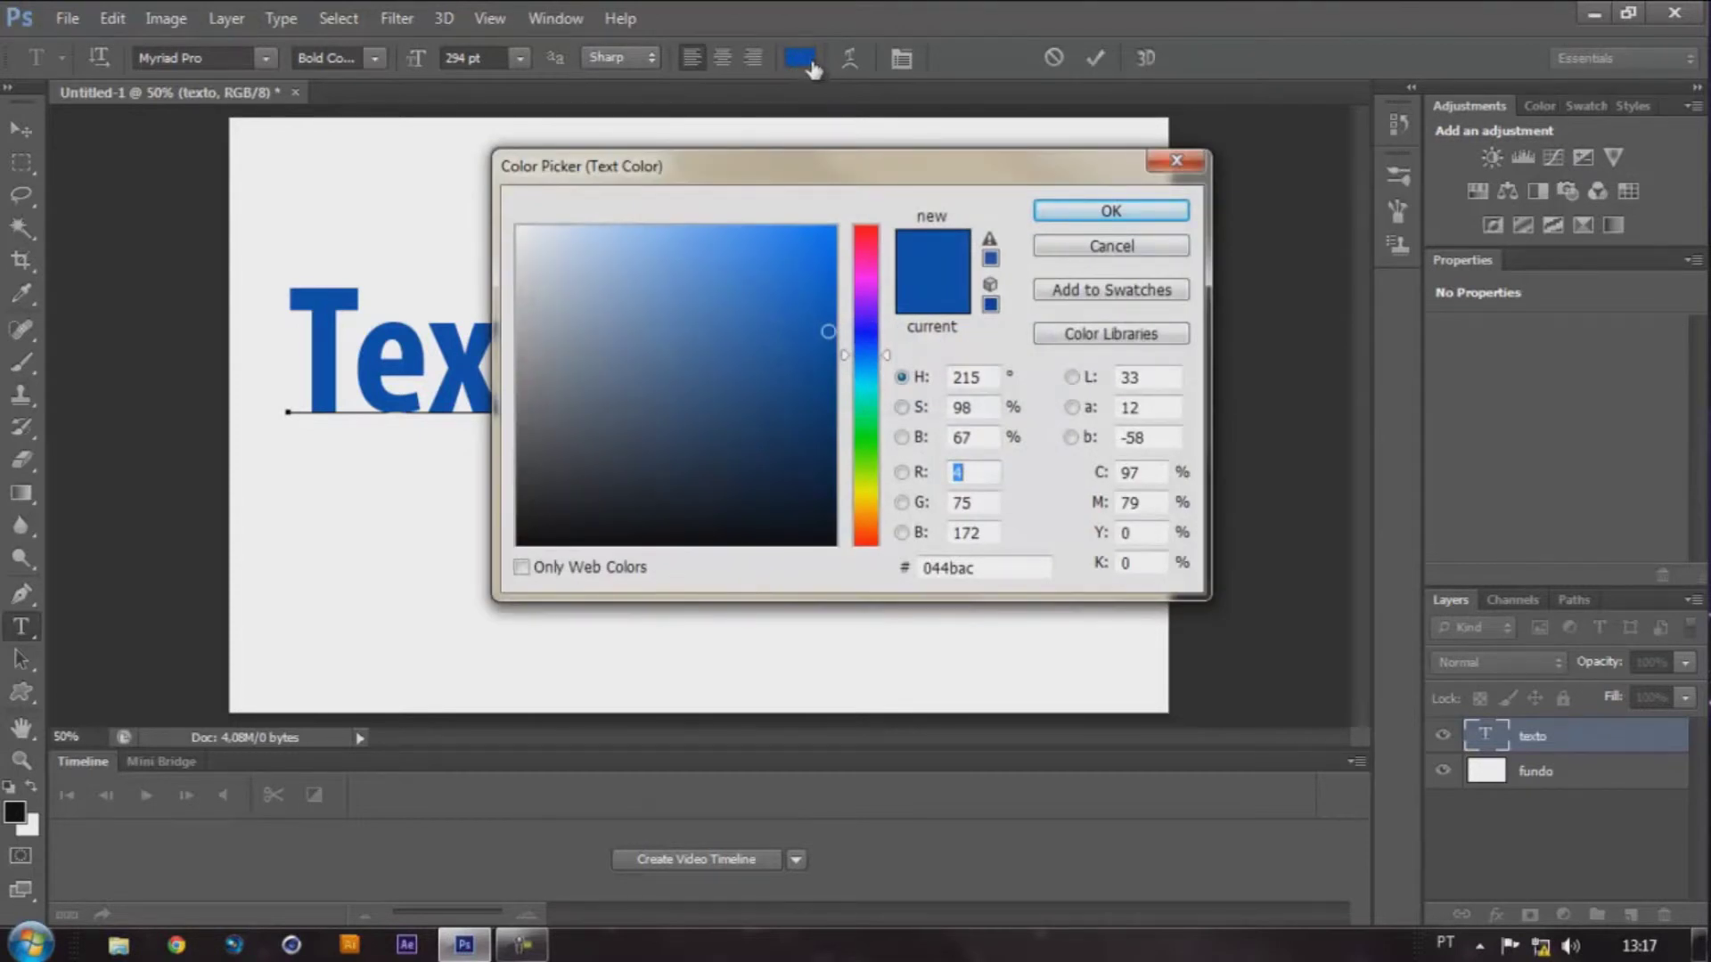
{"action": "left_click", "coordinate": [865, 369]}
{"action": "mouse_move", "coordinate": [866, 371]}
{"action": "left_mouse_down"}
{"action": "mouse_move", "coordinate": [864, 538]}
{"action": "mouse_move", "coordinate": [866, 354]}
{"action": "mouse_move", "coordinate": [864, 388]}
{"action": "left_mouse_up"}
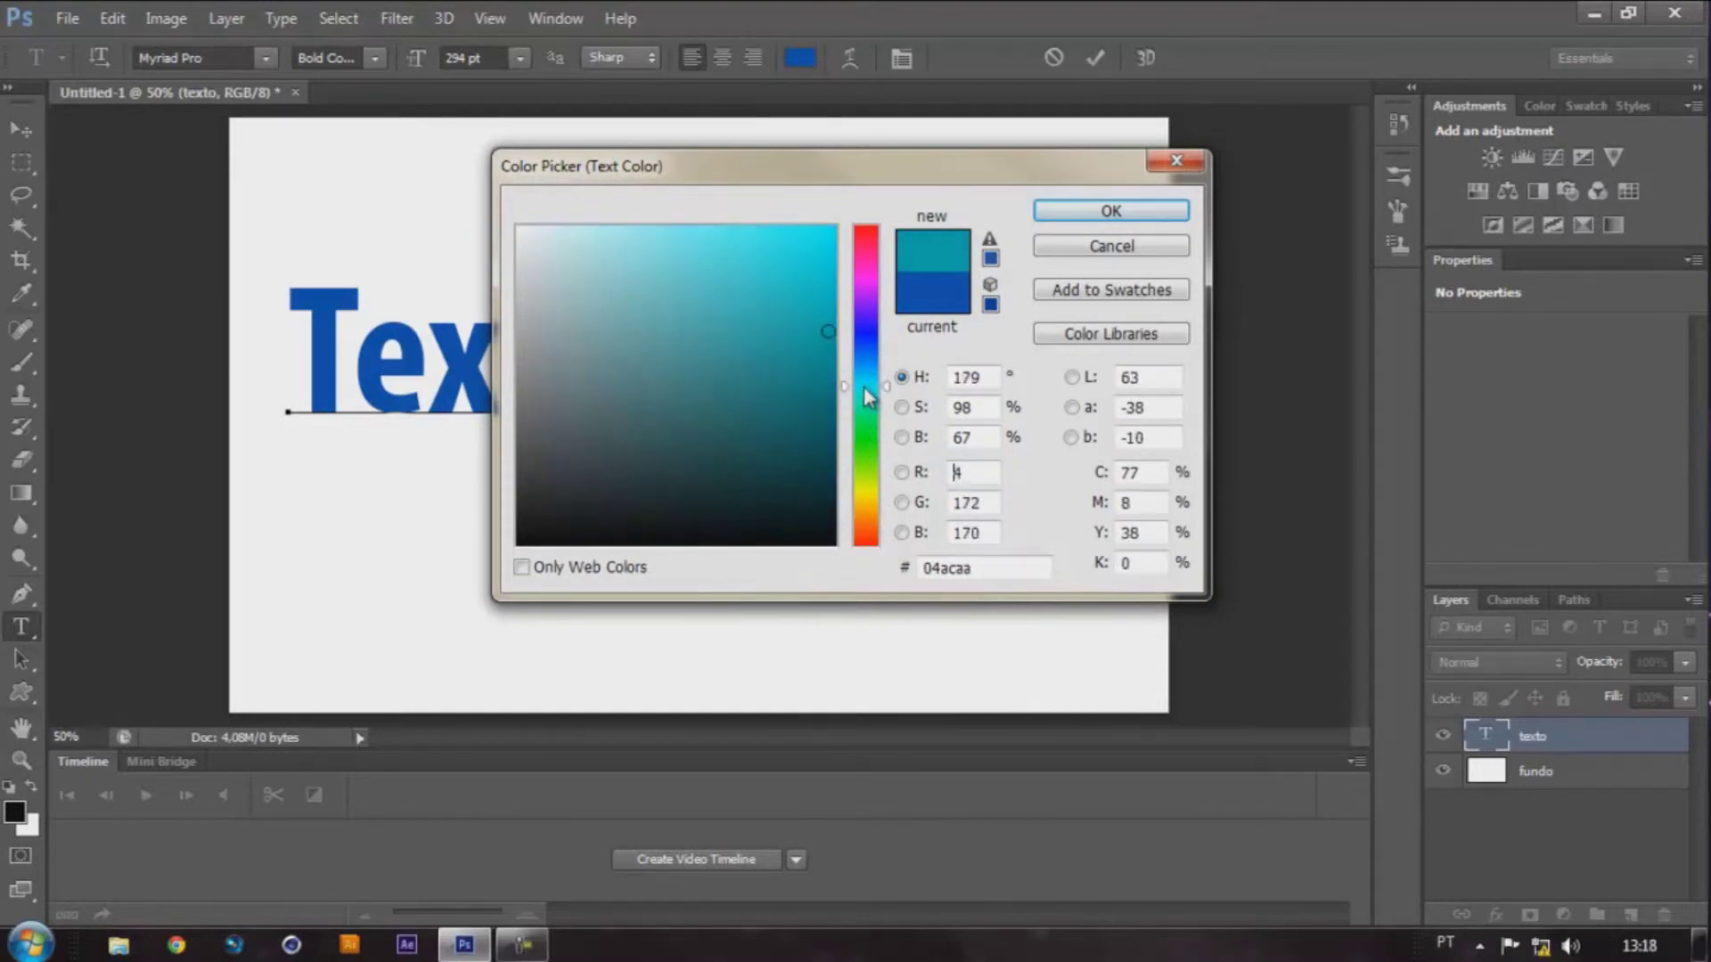
{"action": "left_click", "coordinate": [834, 228]}
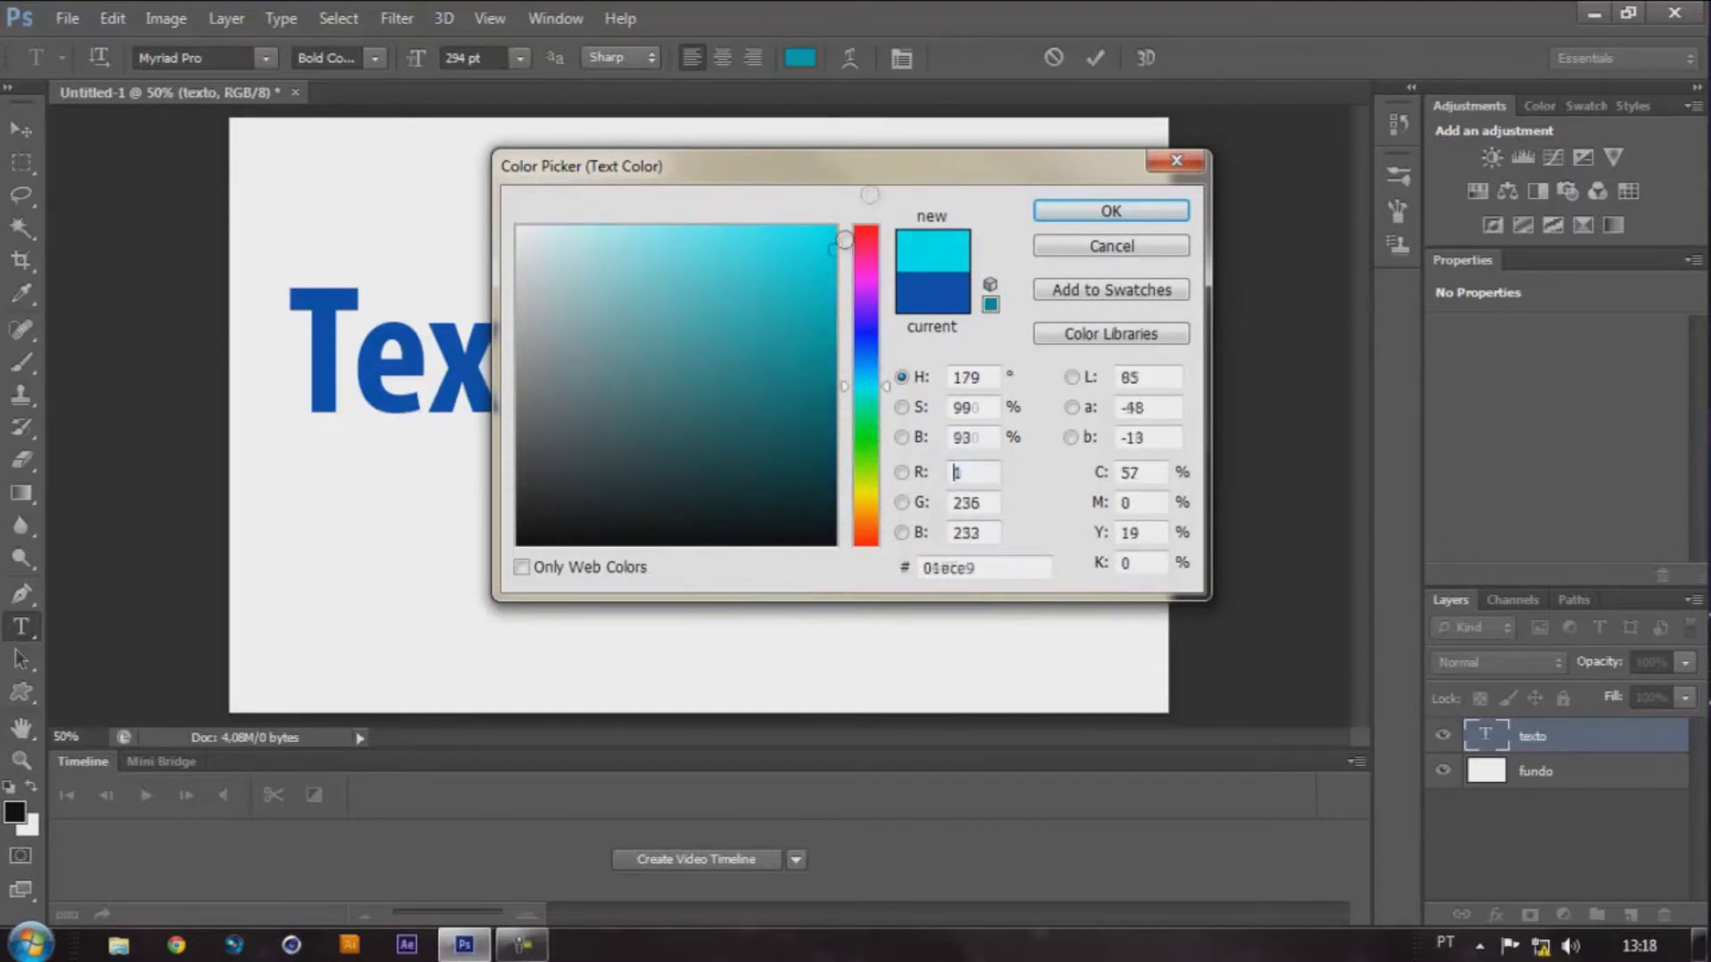
{"action": "left_click", "coordinate": [1098, 210]}
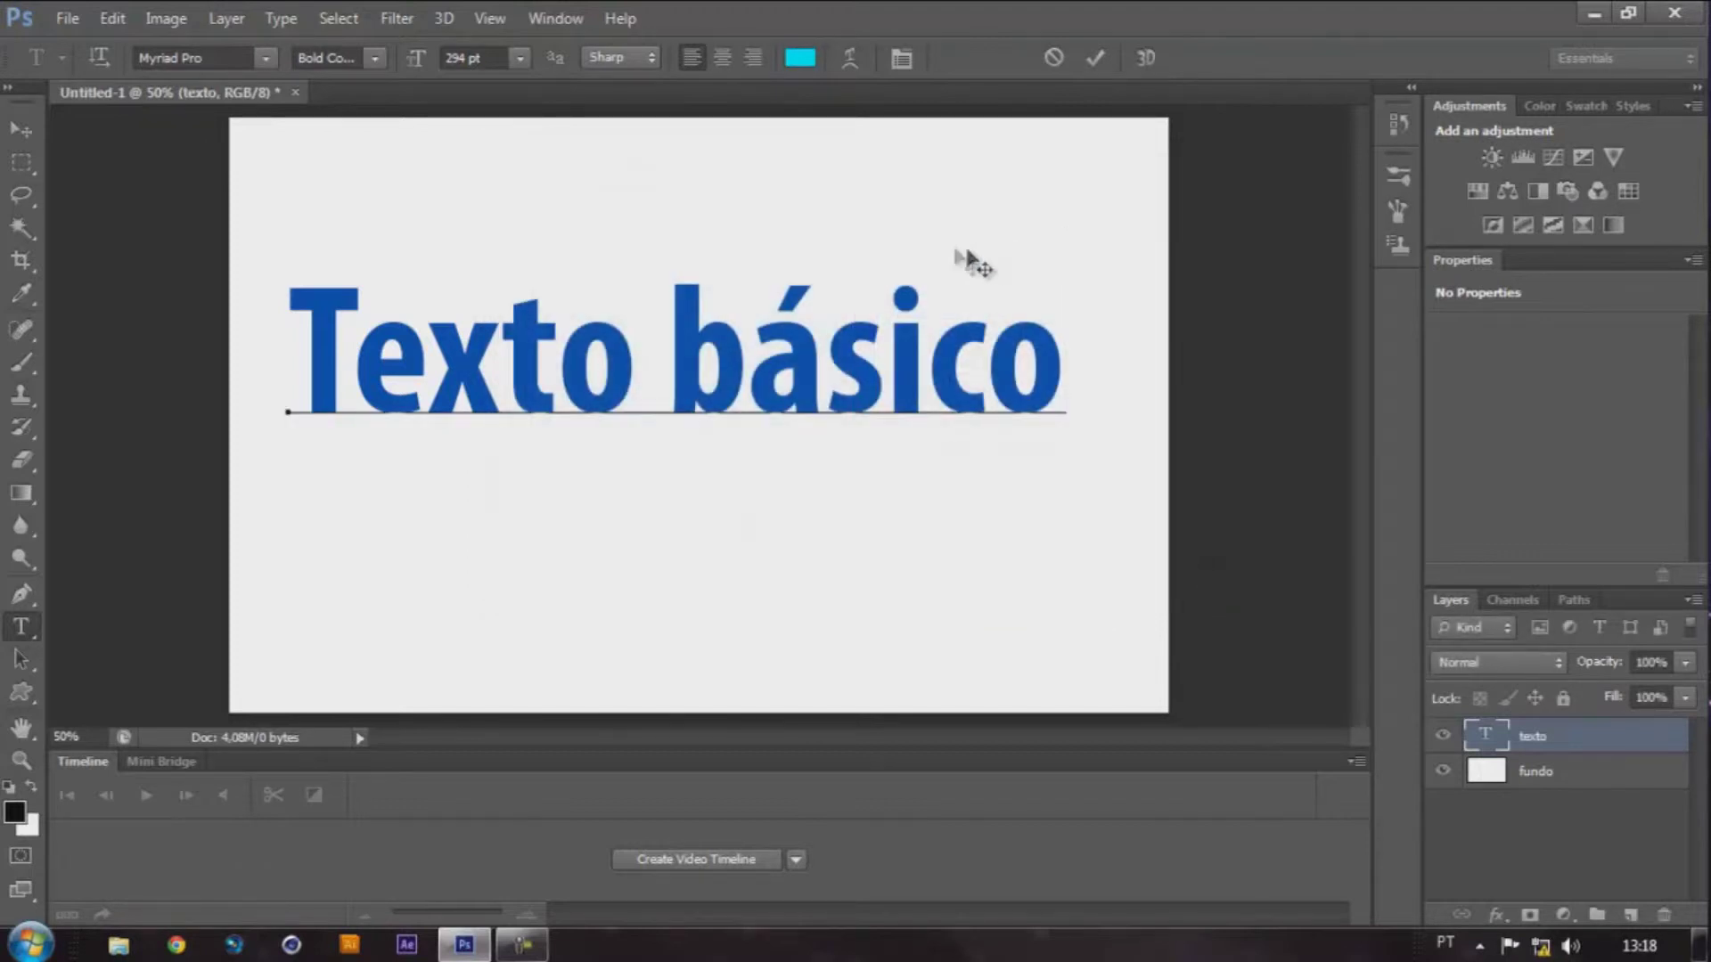
Step: Select all of "Texto básico" and set its text colour to light blue 00b4ff
{"action": "left_click_drag", "start_coordinate": [1064, 374], "coordinate": [223, 330]}
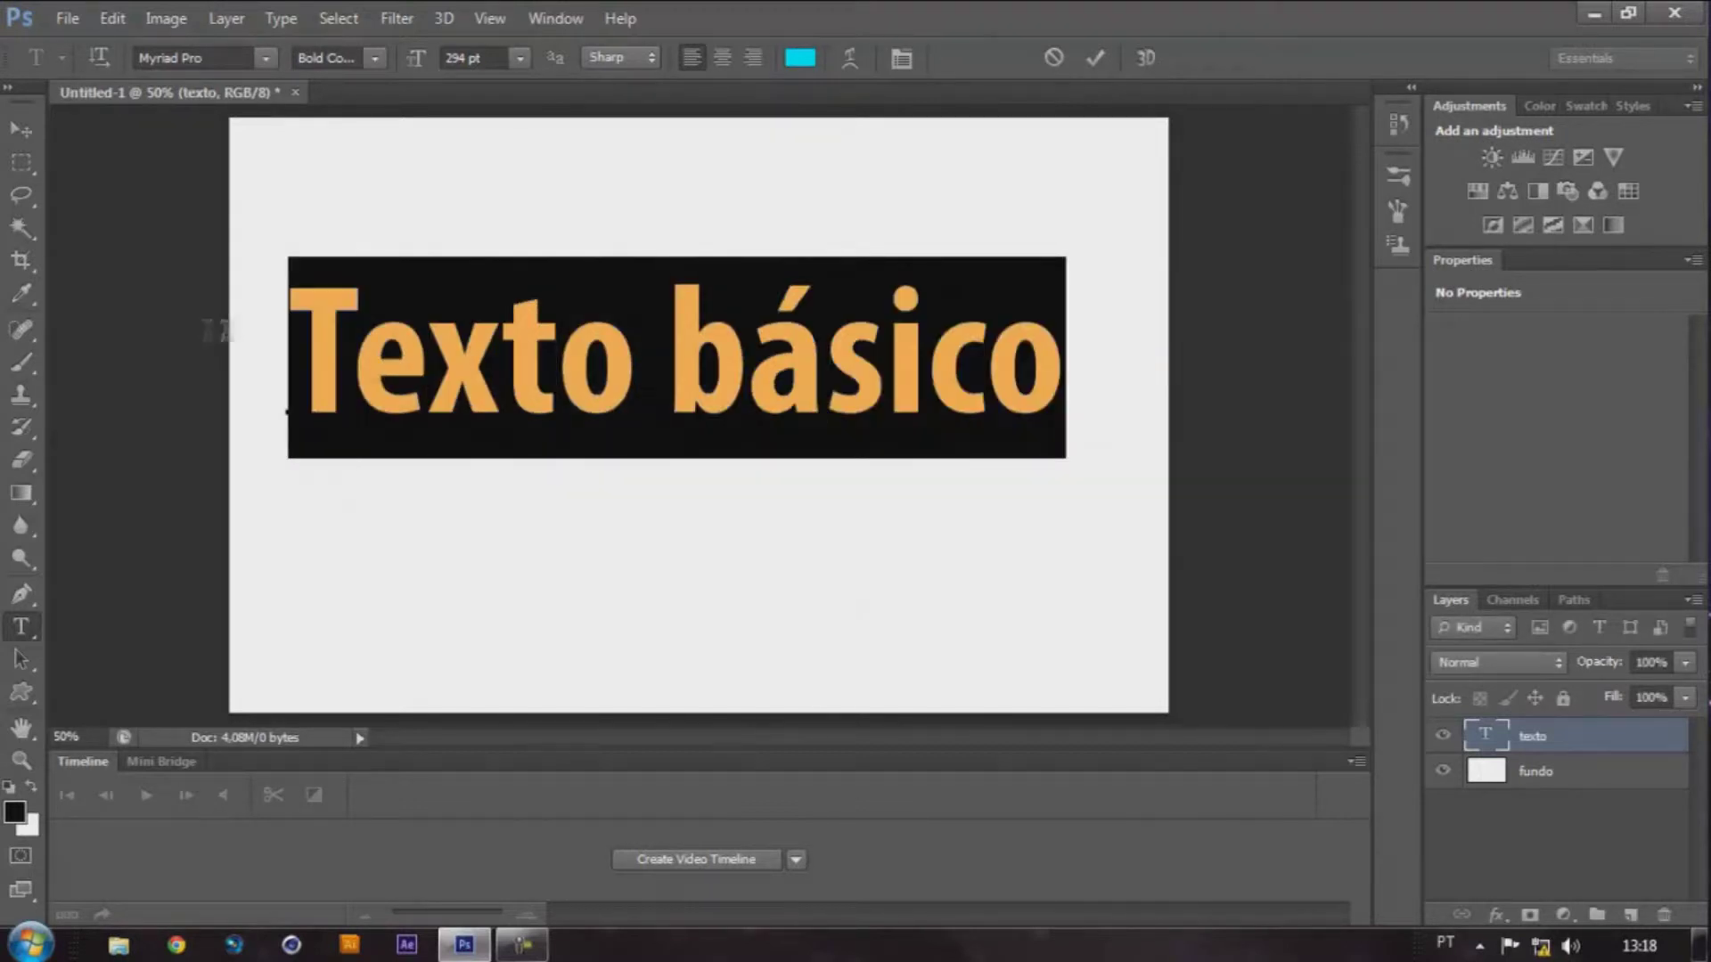
{"action": "left_click", "coordinate": [800, 58]}
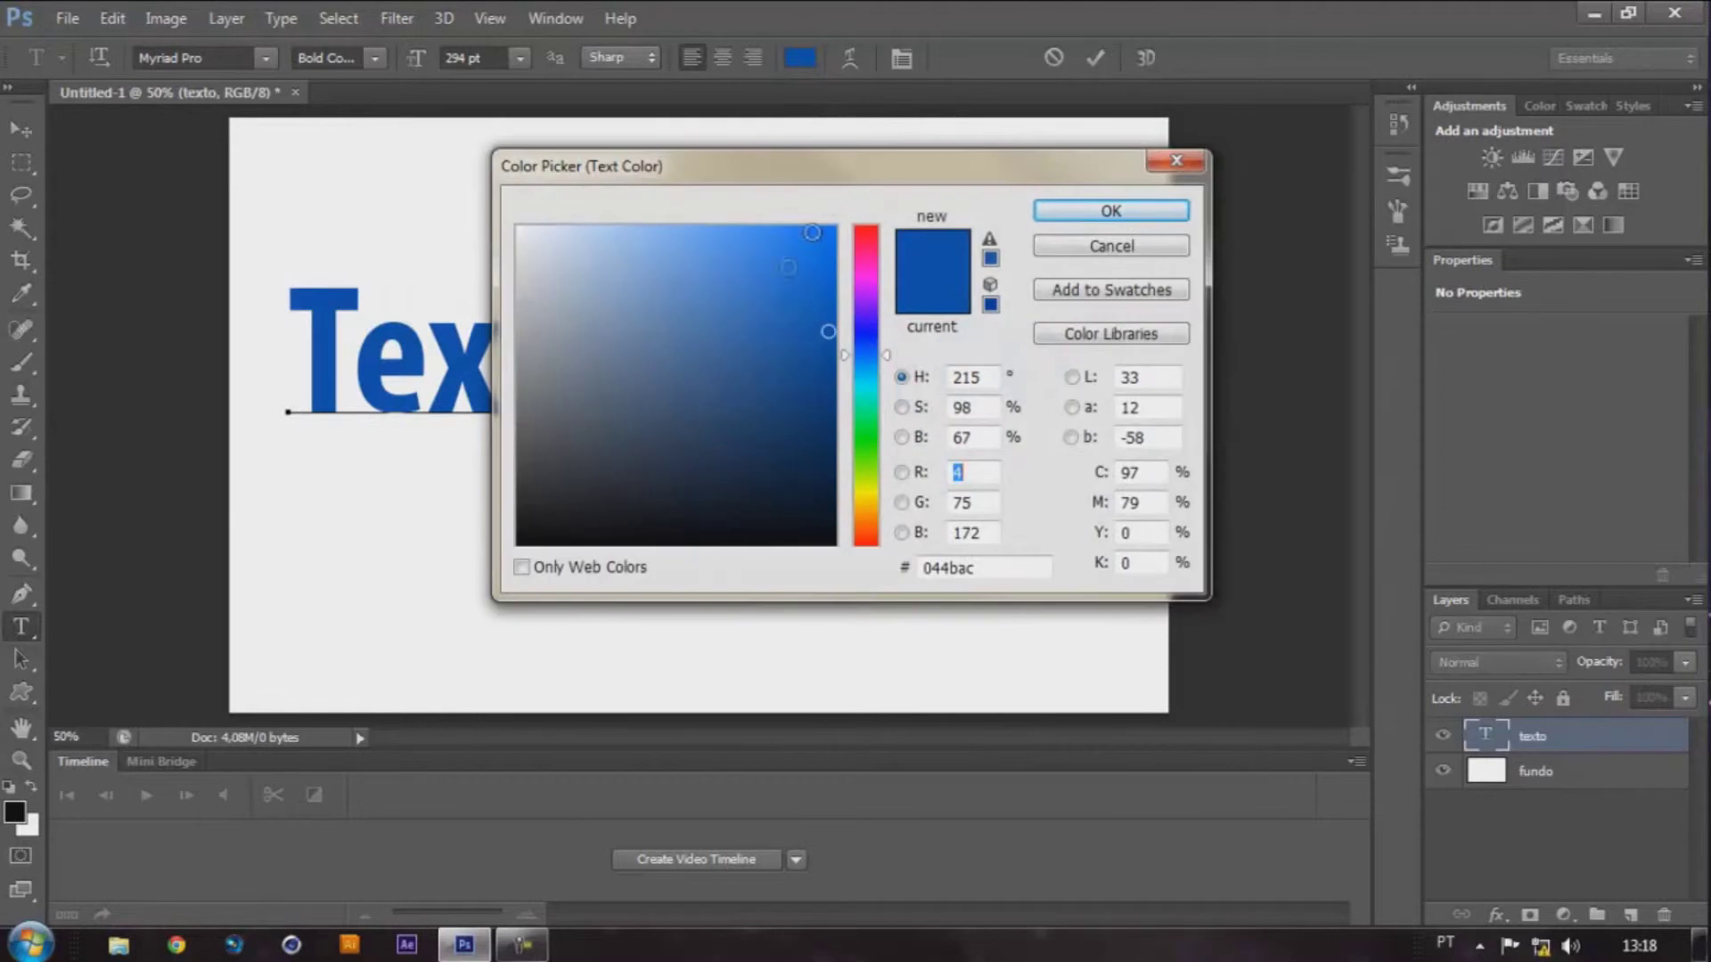
{"action": "left_click_drag", "start_coordinate": [865, 383], "coordinate": [865, 370]}
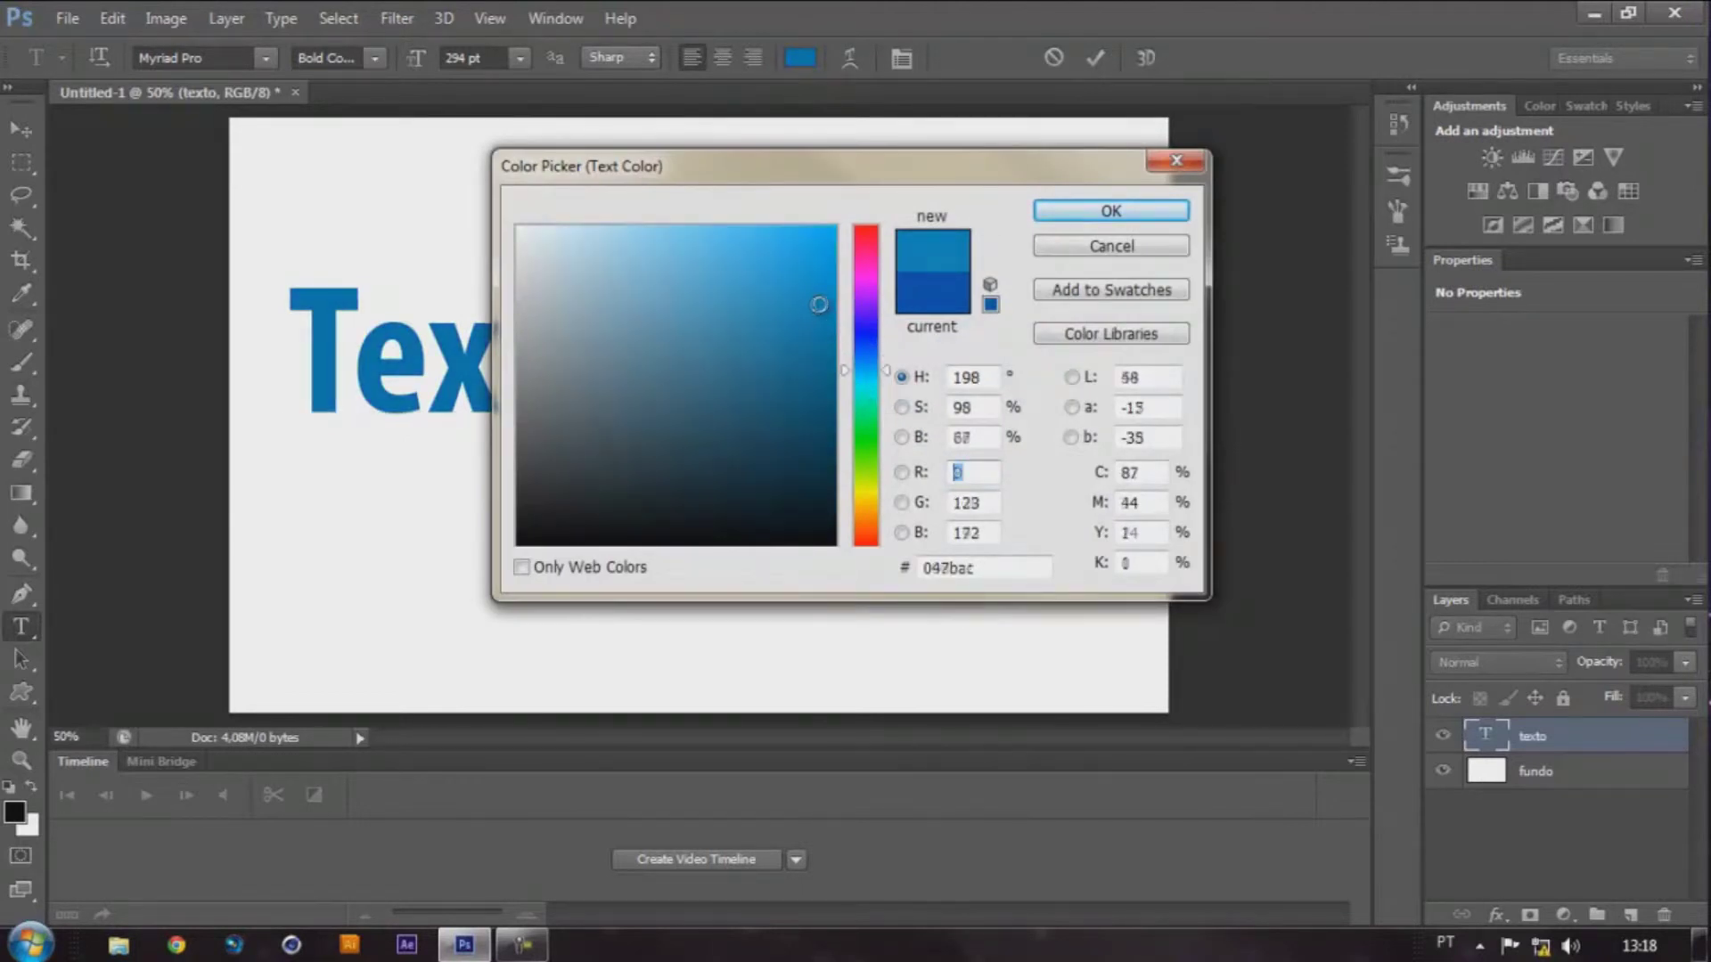
{"action": "left_click_drag", "start_coordinate": [814, 294], "coordinate": [850, 209]}
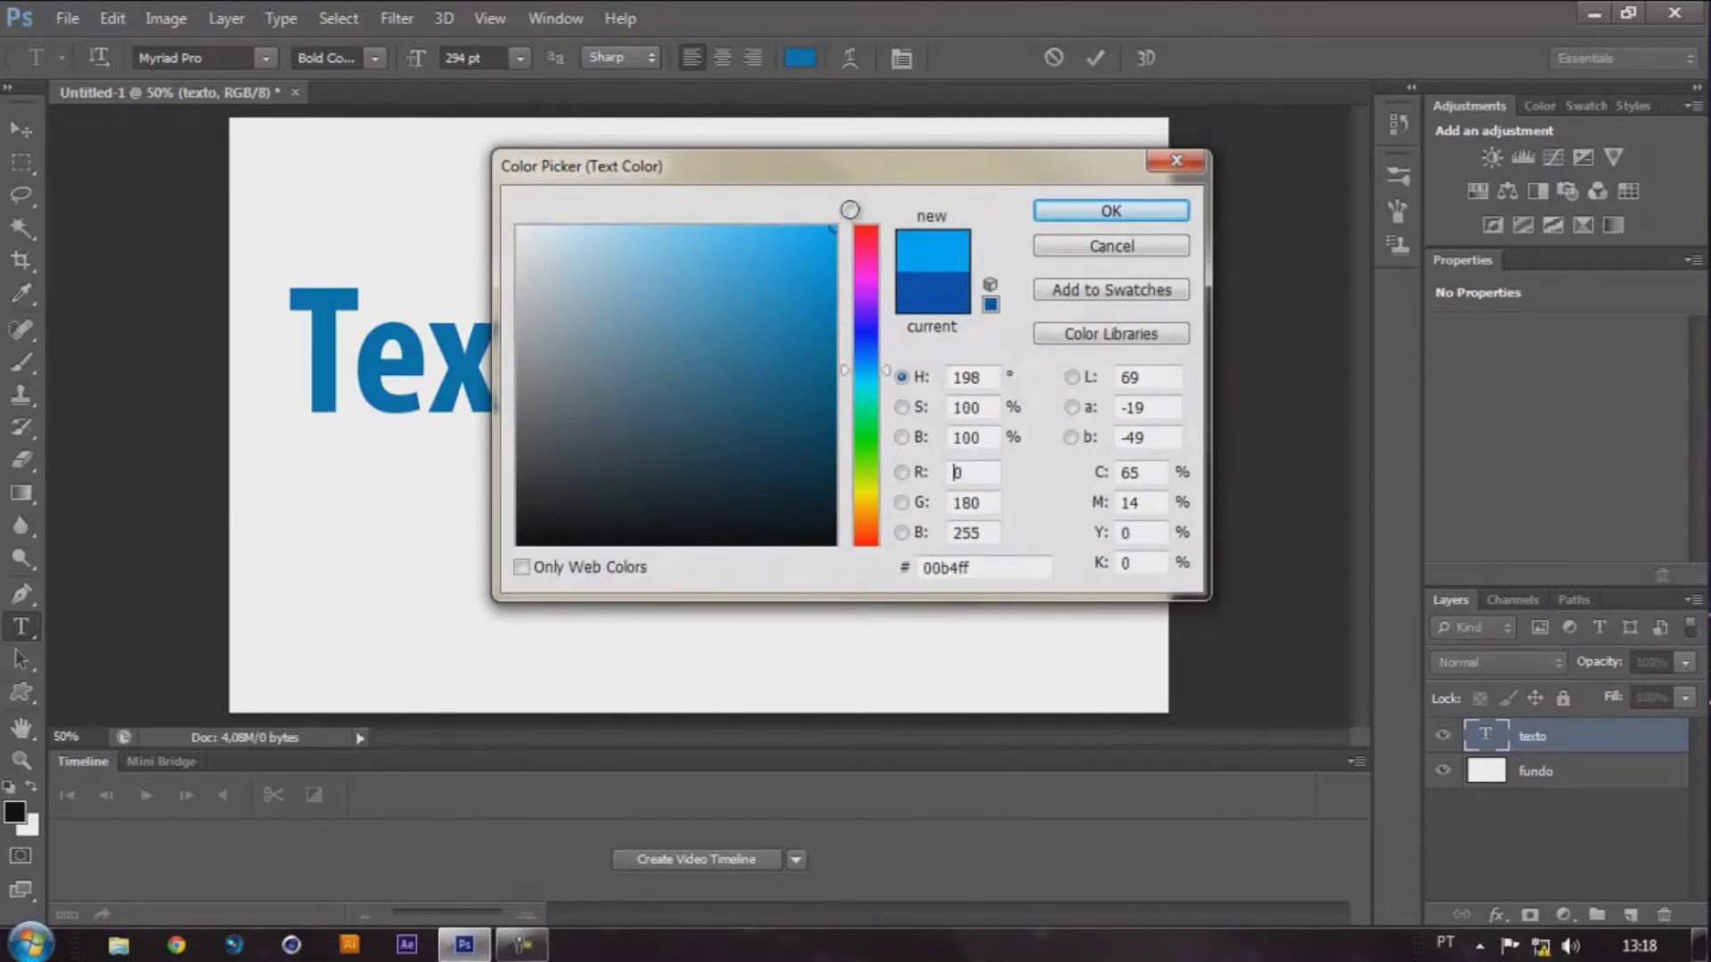
{"action": "left_click", "coordinate": [1079, 212]}
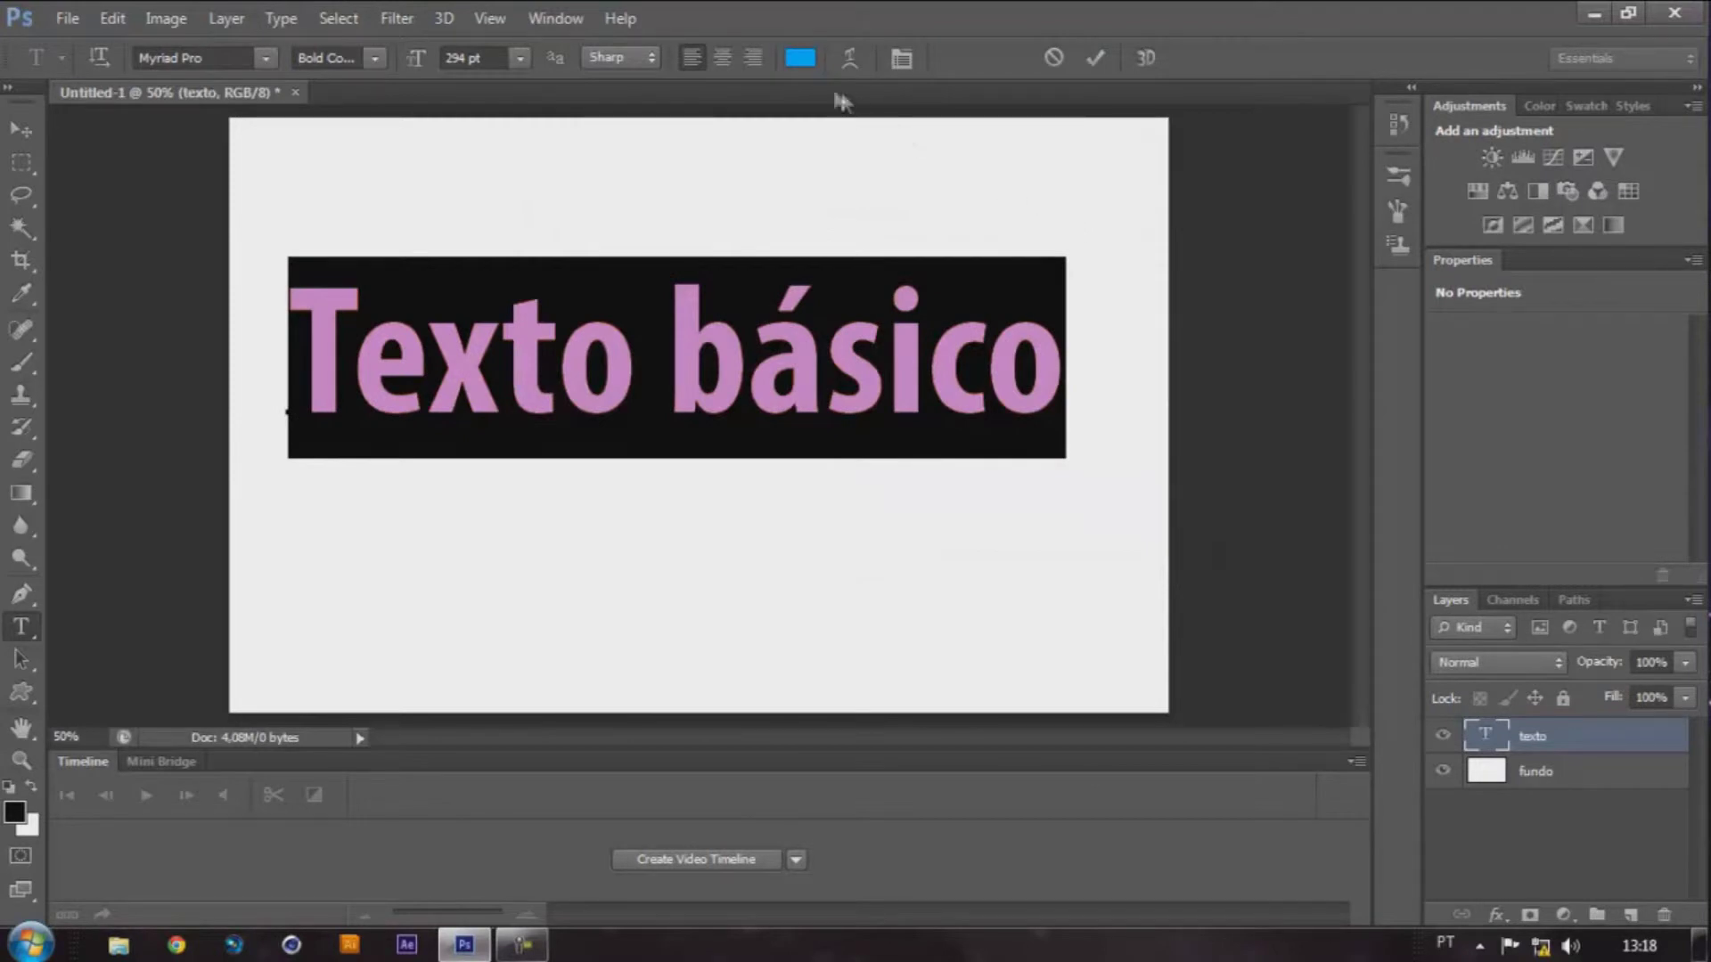
Step: Try centre and right alignment on the selected text, and return it to left alignment
{"action": "left_click", "coordinate": [724, 57]}
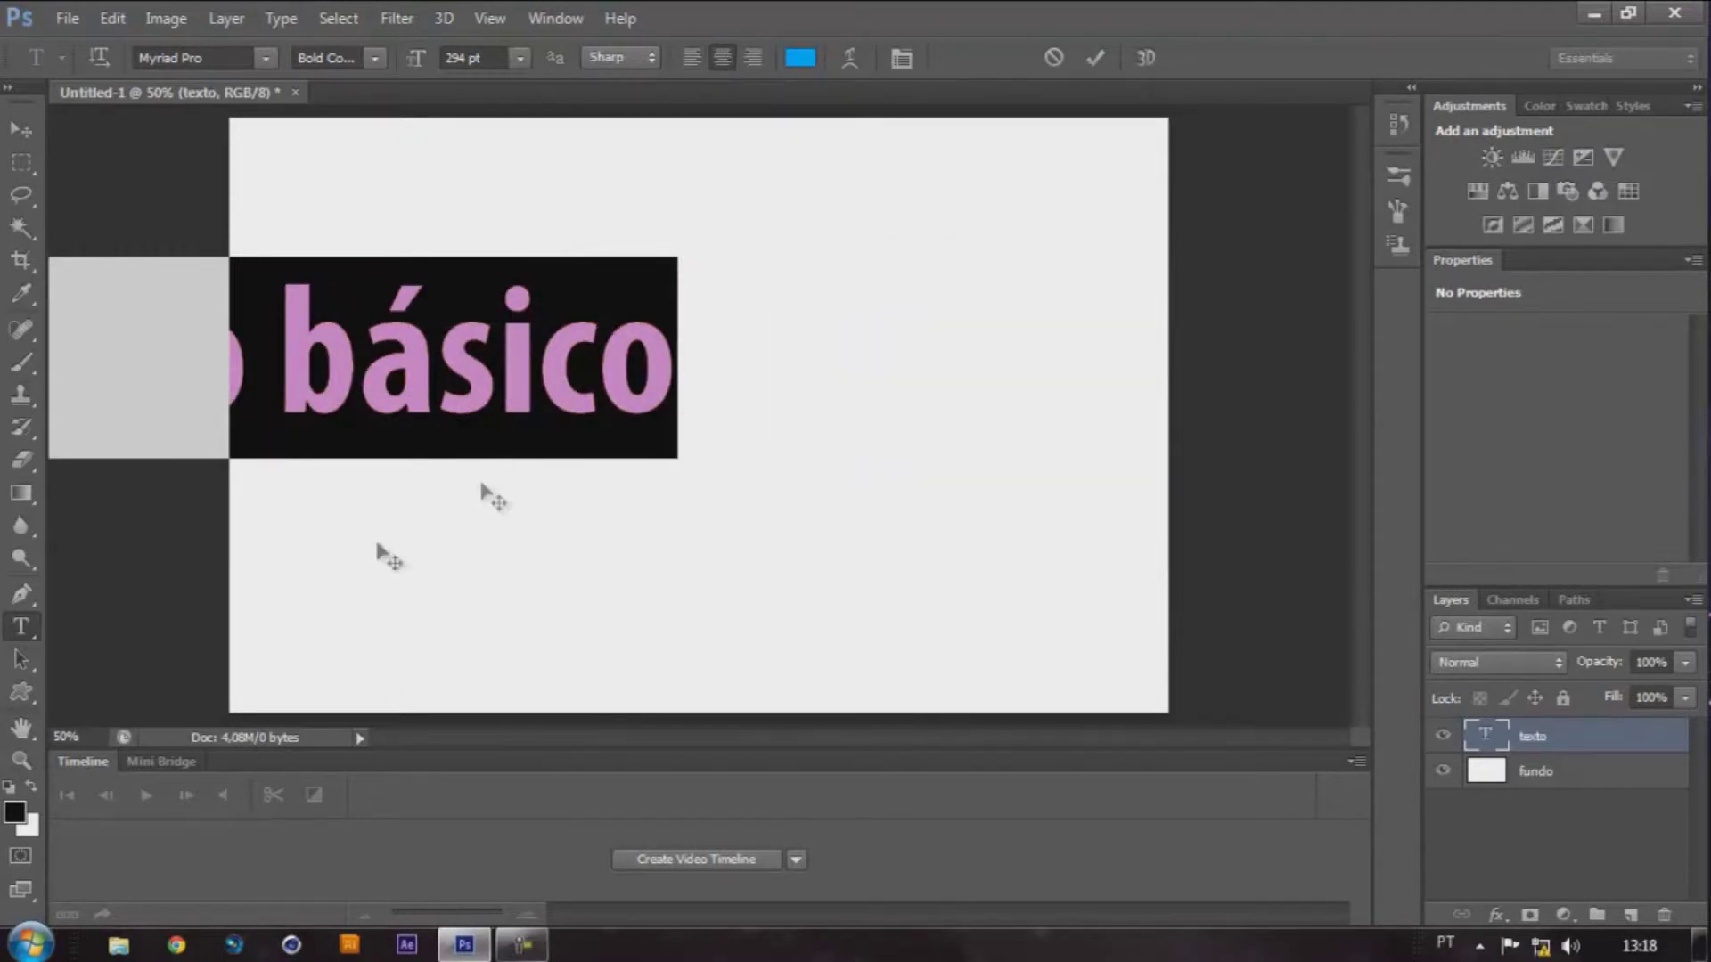
{"action": "left_click", "coordinate": [679, 58]}
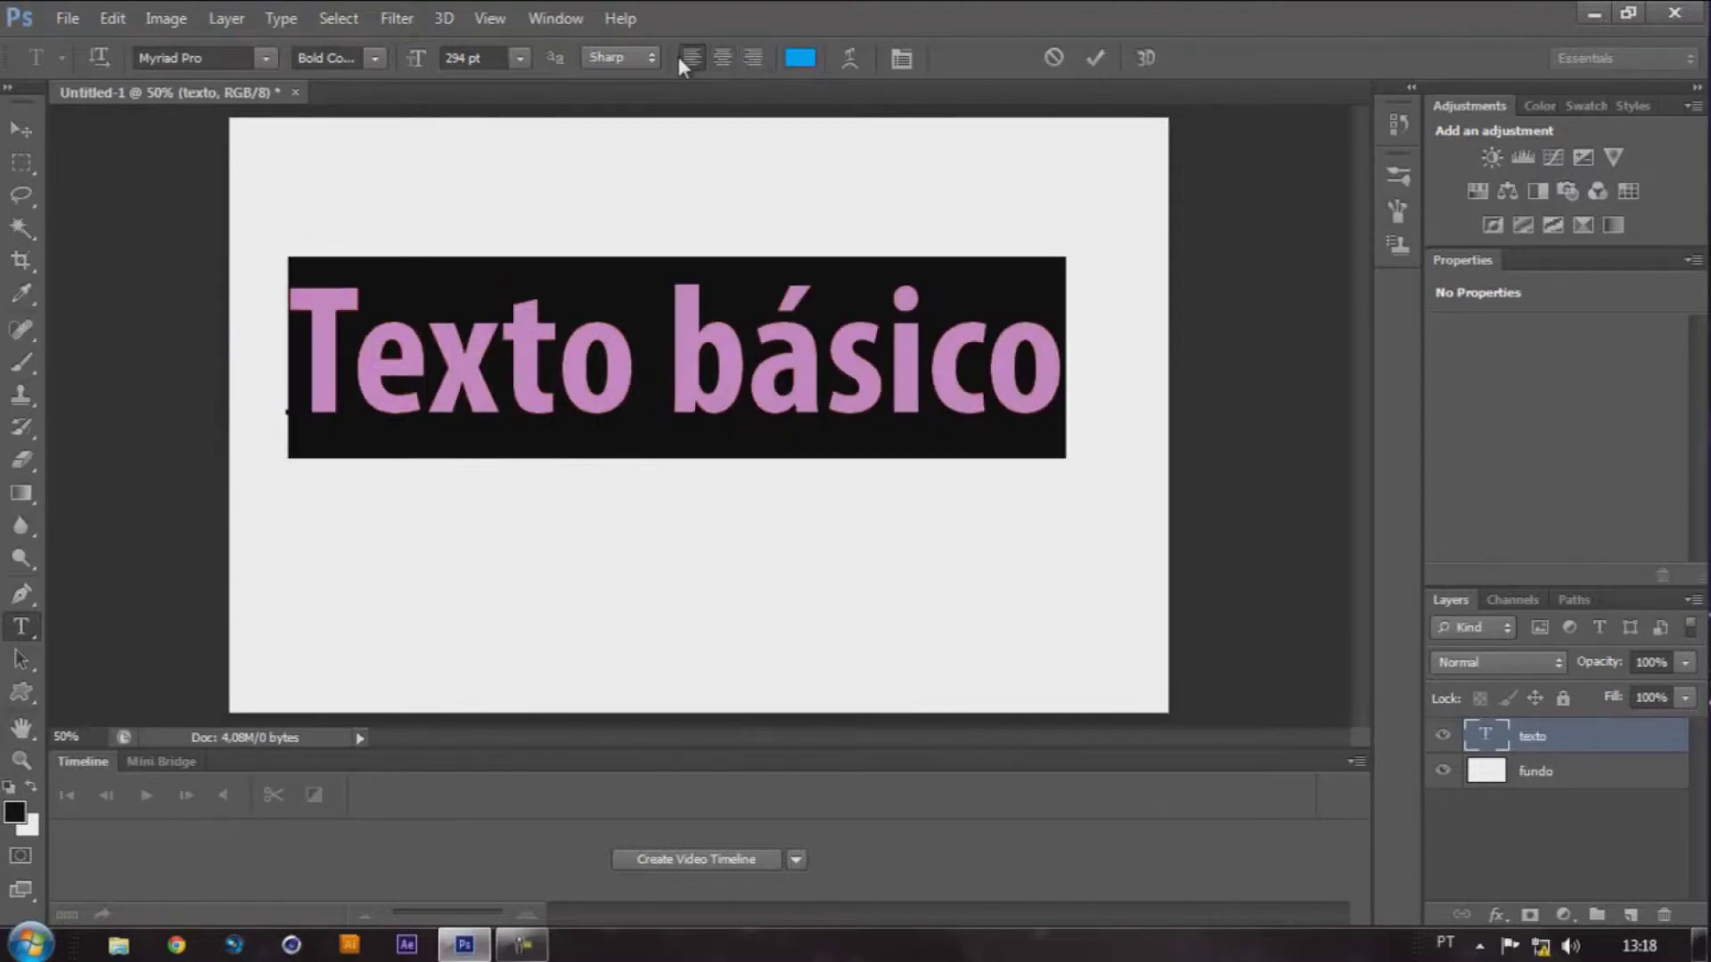
{"action": "left_click", "coordinate": [753, 58]}
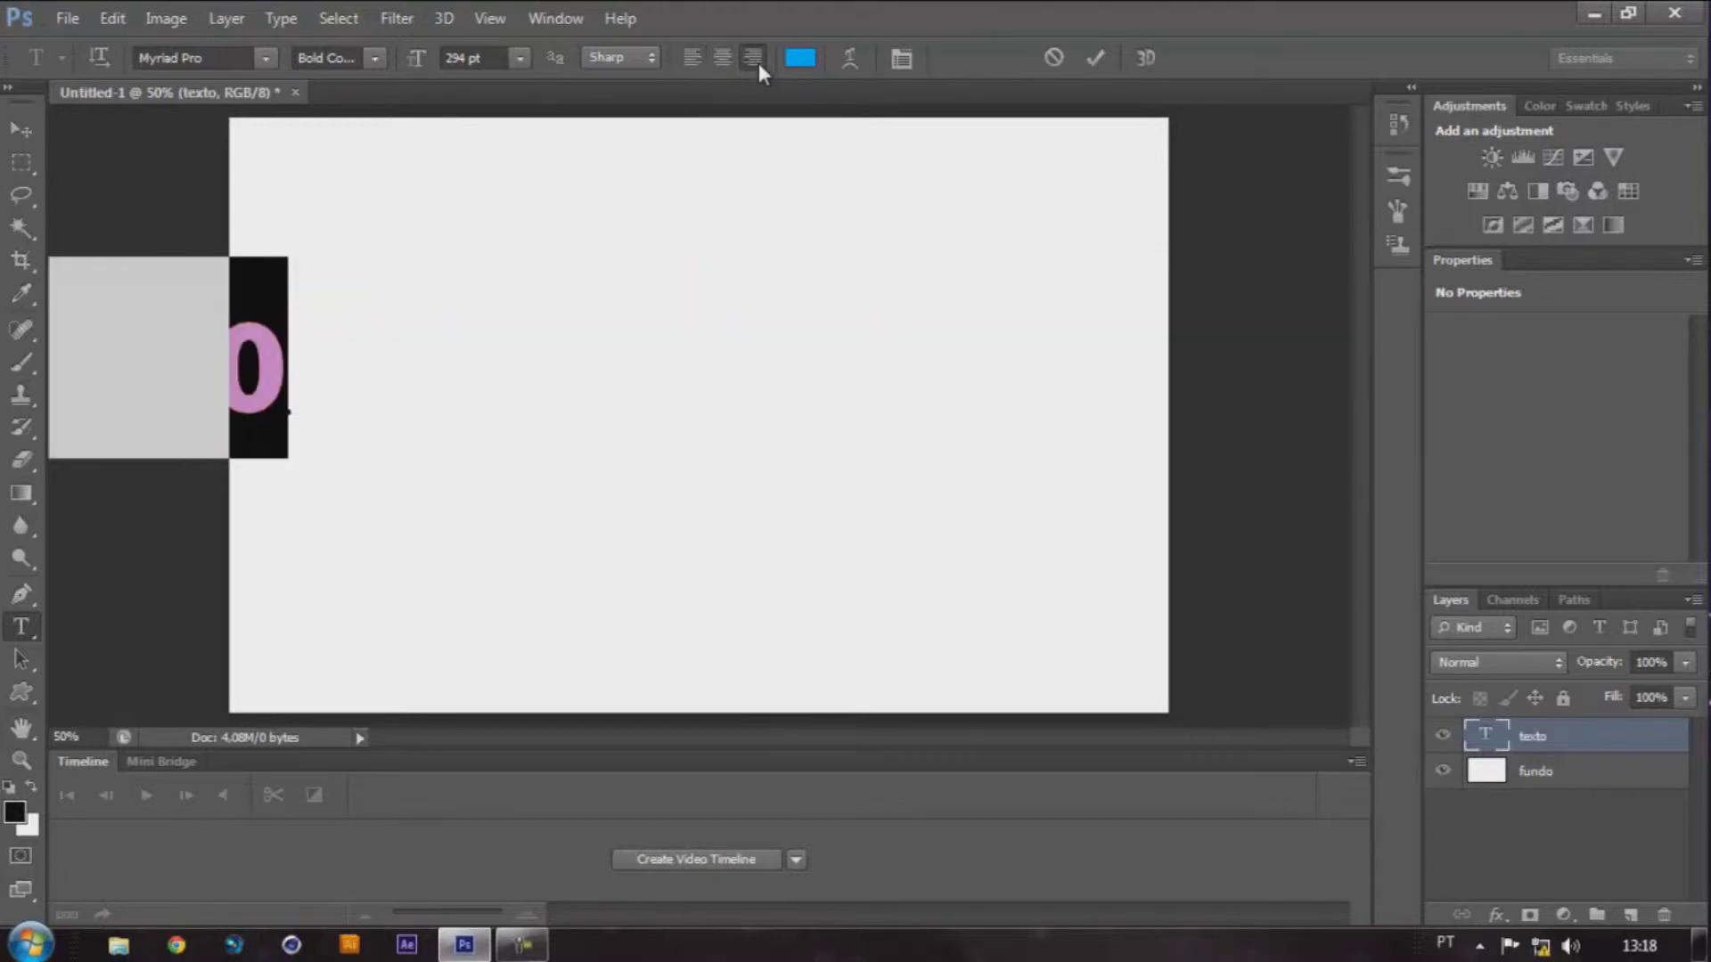
{"action": "left_click", "coordinate": [697, 59]}
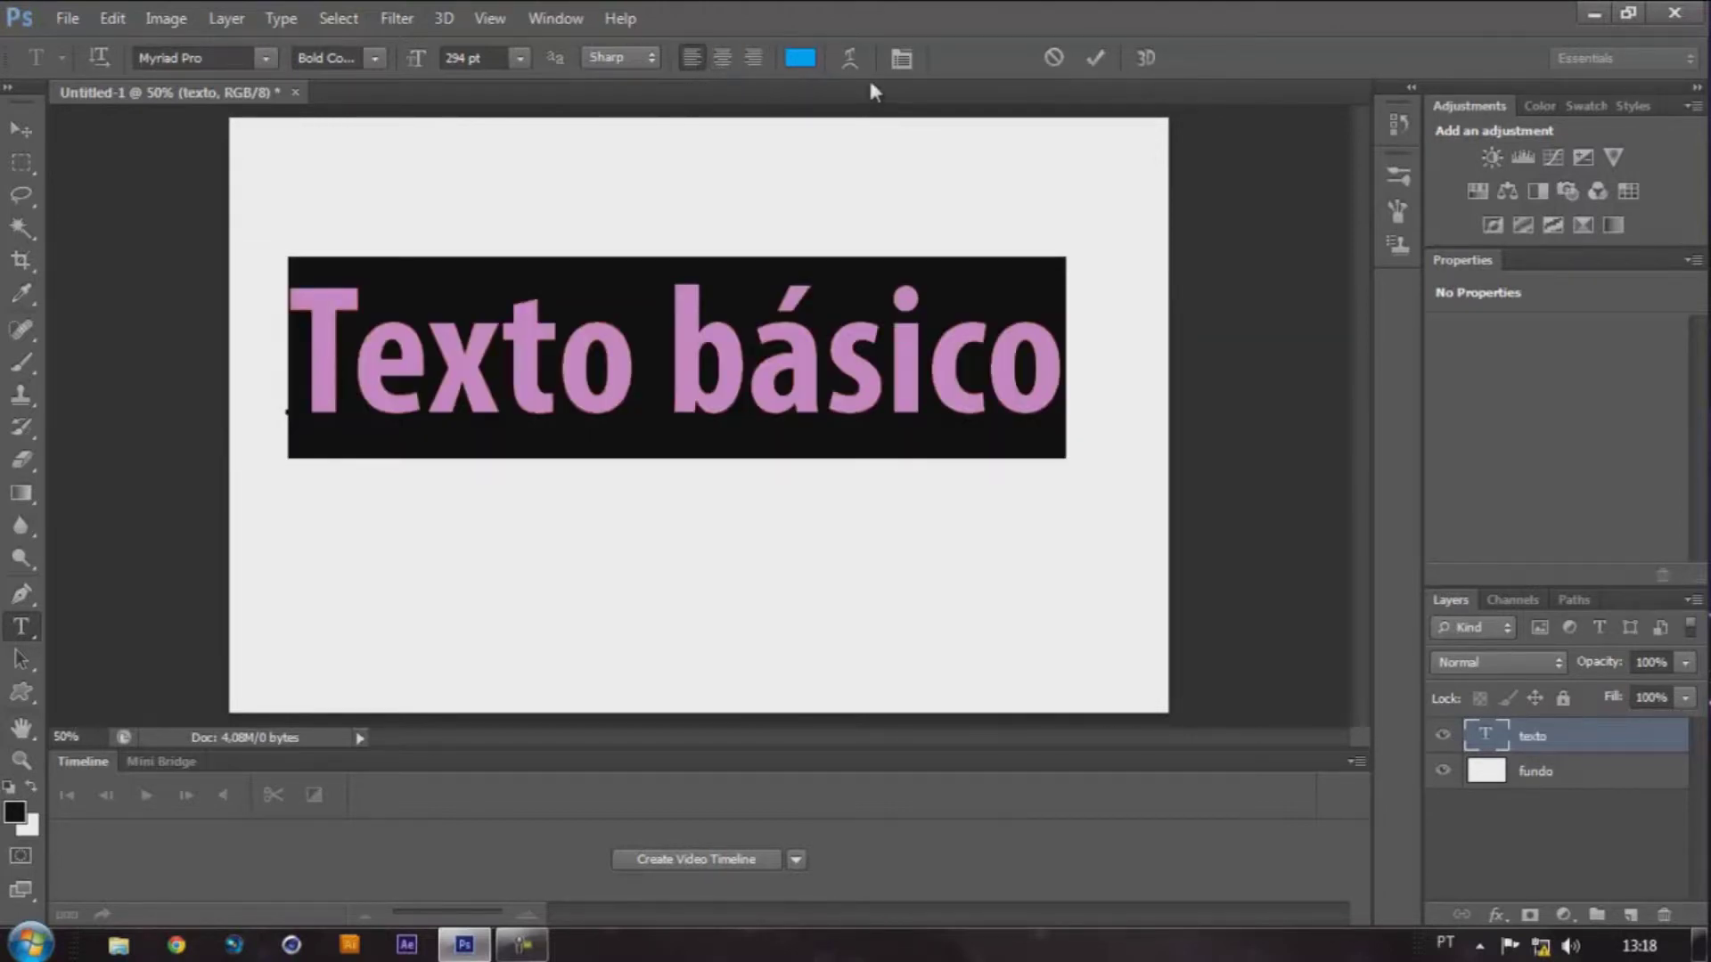
Step: Try the Rockwell Extra Bold font on the selected text and undo the font change
{"action": "left_click", "coordinate": [266, 59]}
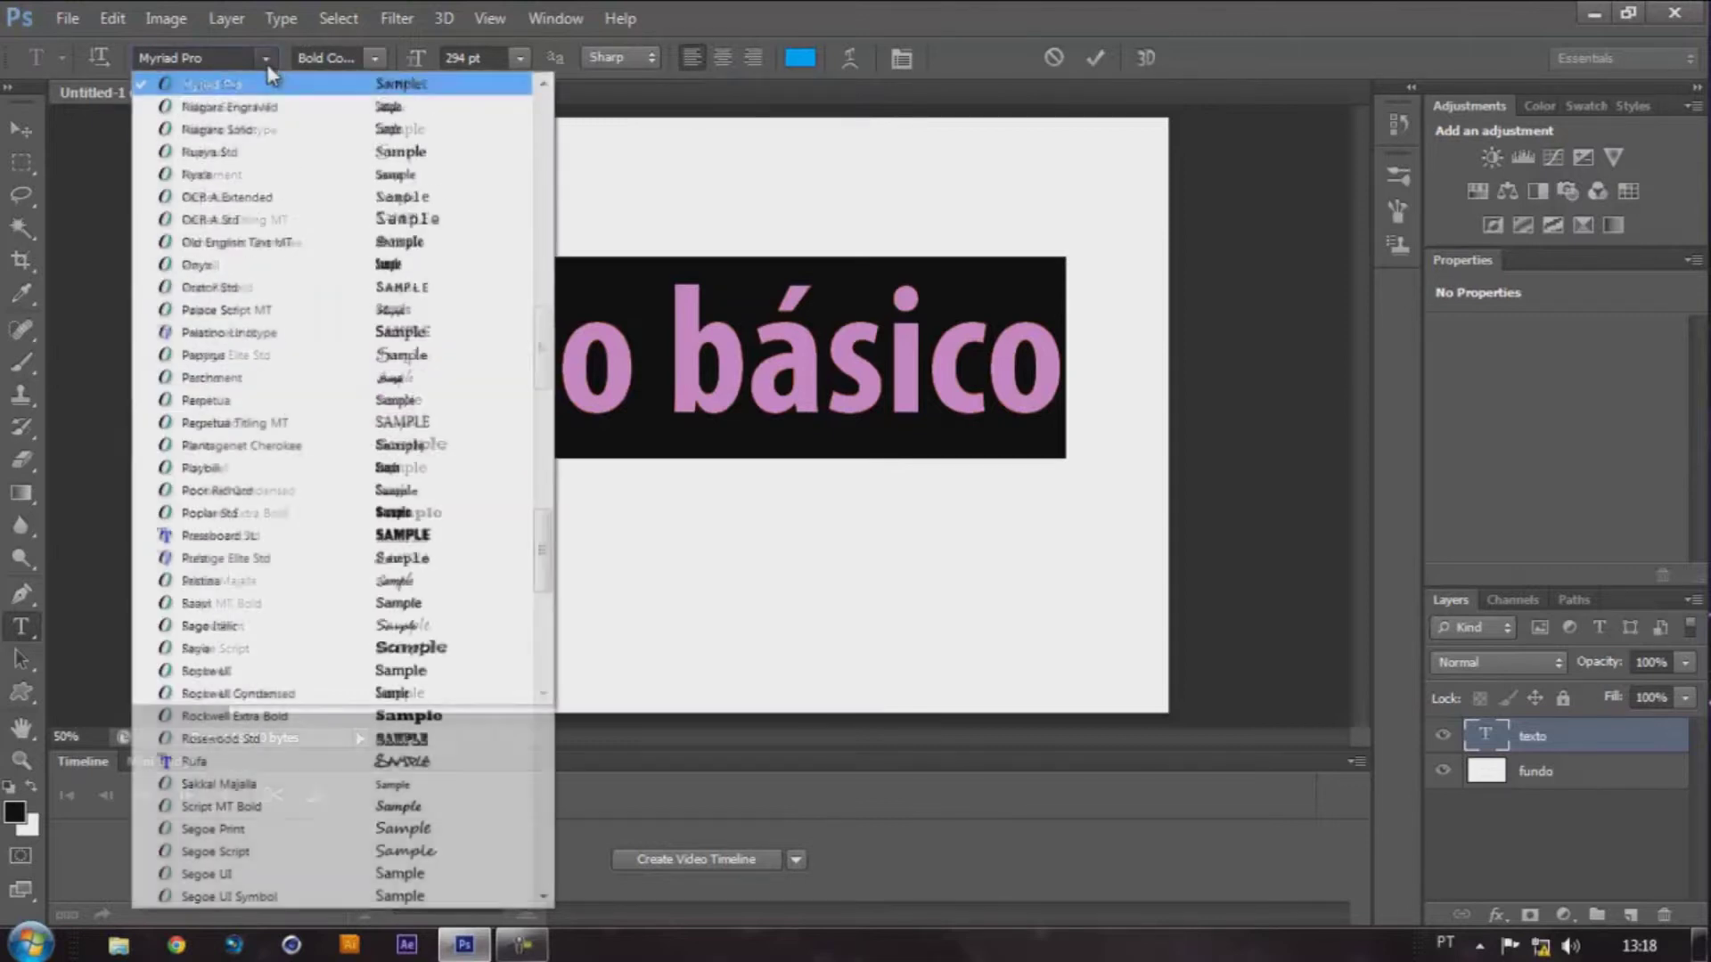
{"action": "key", "text": "Down"}
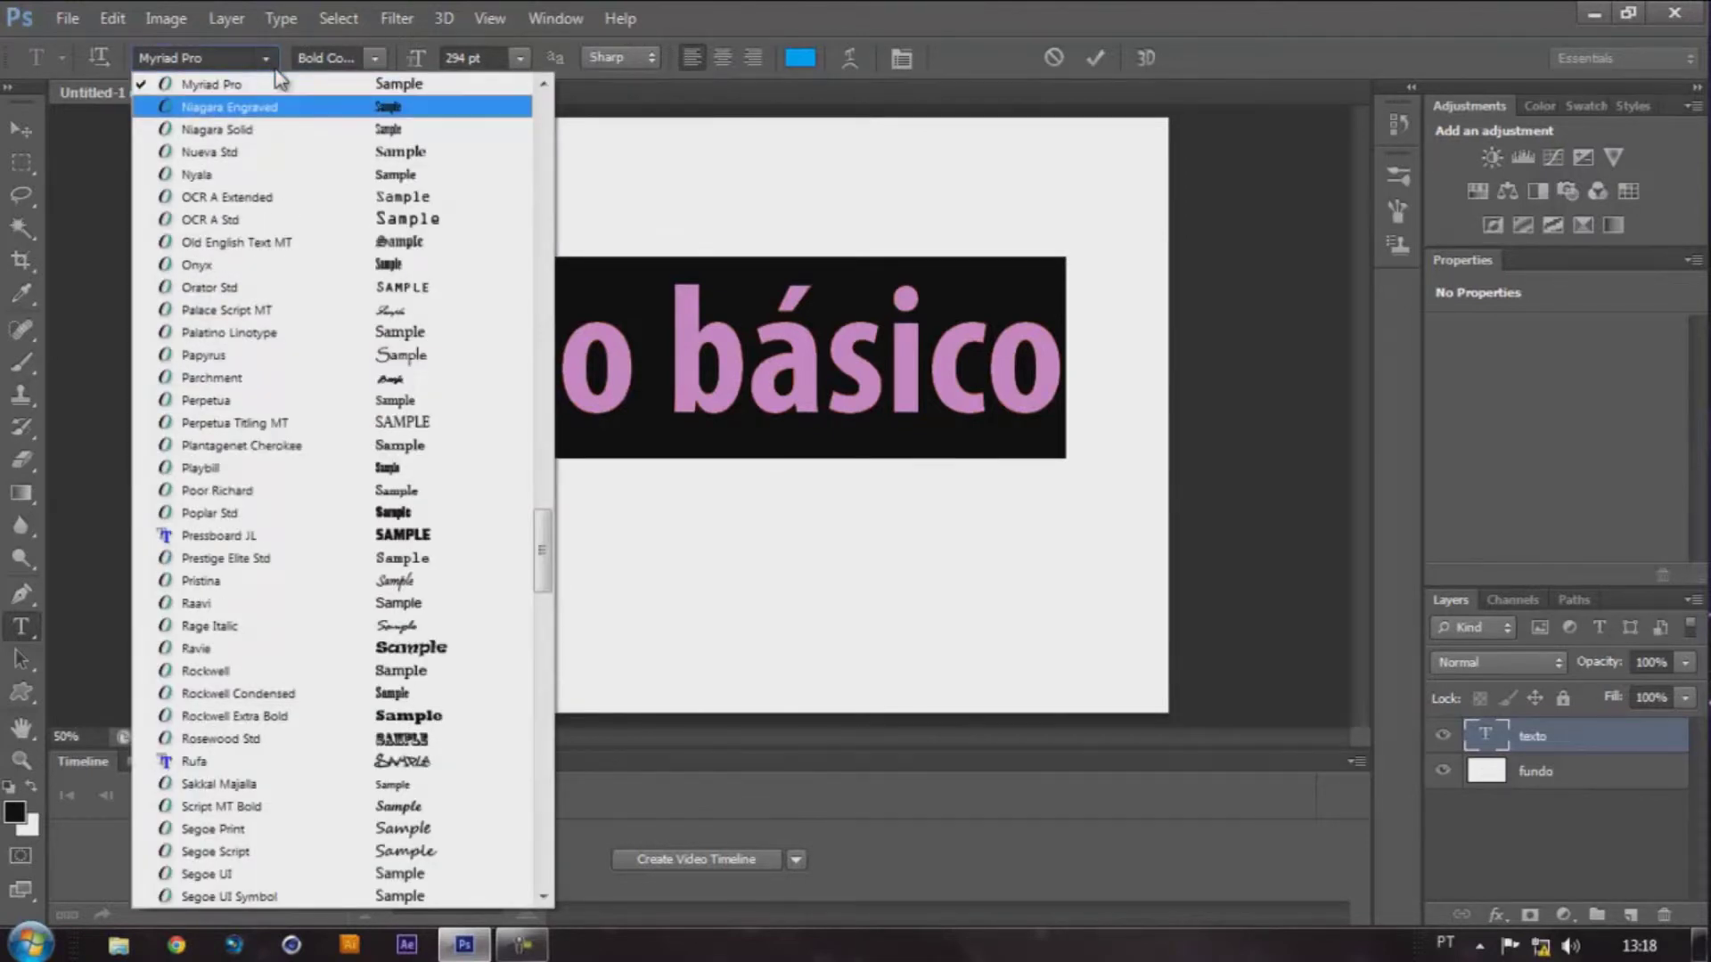
{"action": "key", "text": "Down"}
{"action": "key", "text": "Down"}
{"action": "key", "text": "Down"}
{"action": "key", "text": "Down"}
{"action": "key", "text": "Down"}
{"action": "key", "text": "Down"}
{"action": "key", "text": "Down"}
{"action": "key", "text": "Down"}
{"action": "key", "text": "Down"}
{"action": "key", "text": "Down"}
{"action": "key", "text": "Down"}
{"action": "key", "text": "Down"}
{"action": "key", "text": "Down"}
{"action": "key", "text": "Down"}
{"action": "key", "text": "Down"}
{"action": "key", "text": "Down"}
{"action": "key", "text": "Down"}
{"action": "key", "text": "Down"}
{"action": "key", "text": "Down"}
{"action": "key", "text": "Down"}
{"action": "key", "text": "Down"}
{"action": "key", "text": "Down"}
{"action": "key", "text": "Down"}
{"action": "key", "text": "Down"}
{"action": "key", "text": "Down"}
{"action": "key", "text": "Down"}
{"action": "key", "text": "Down"}
{"action": "key", "text": "Down"}
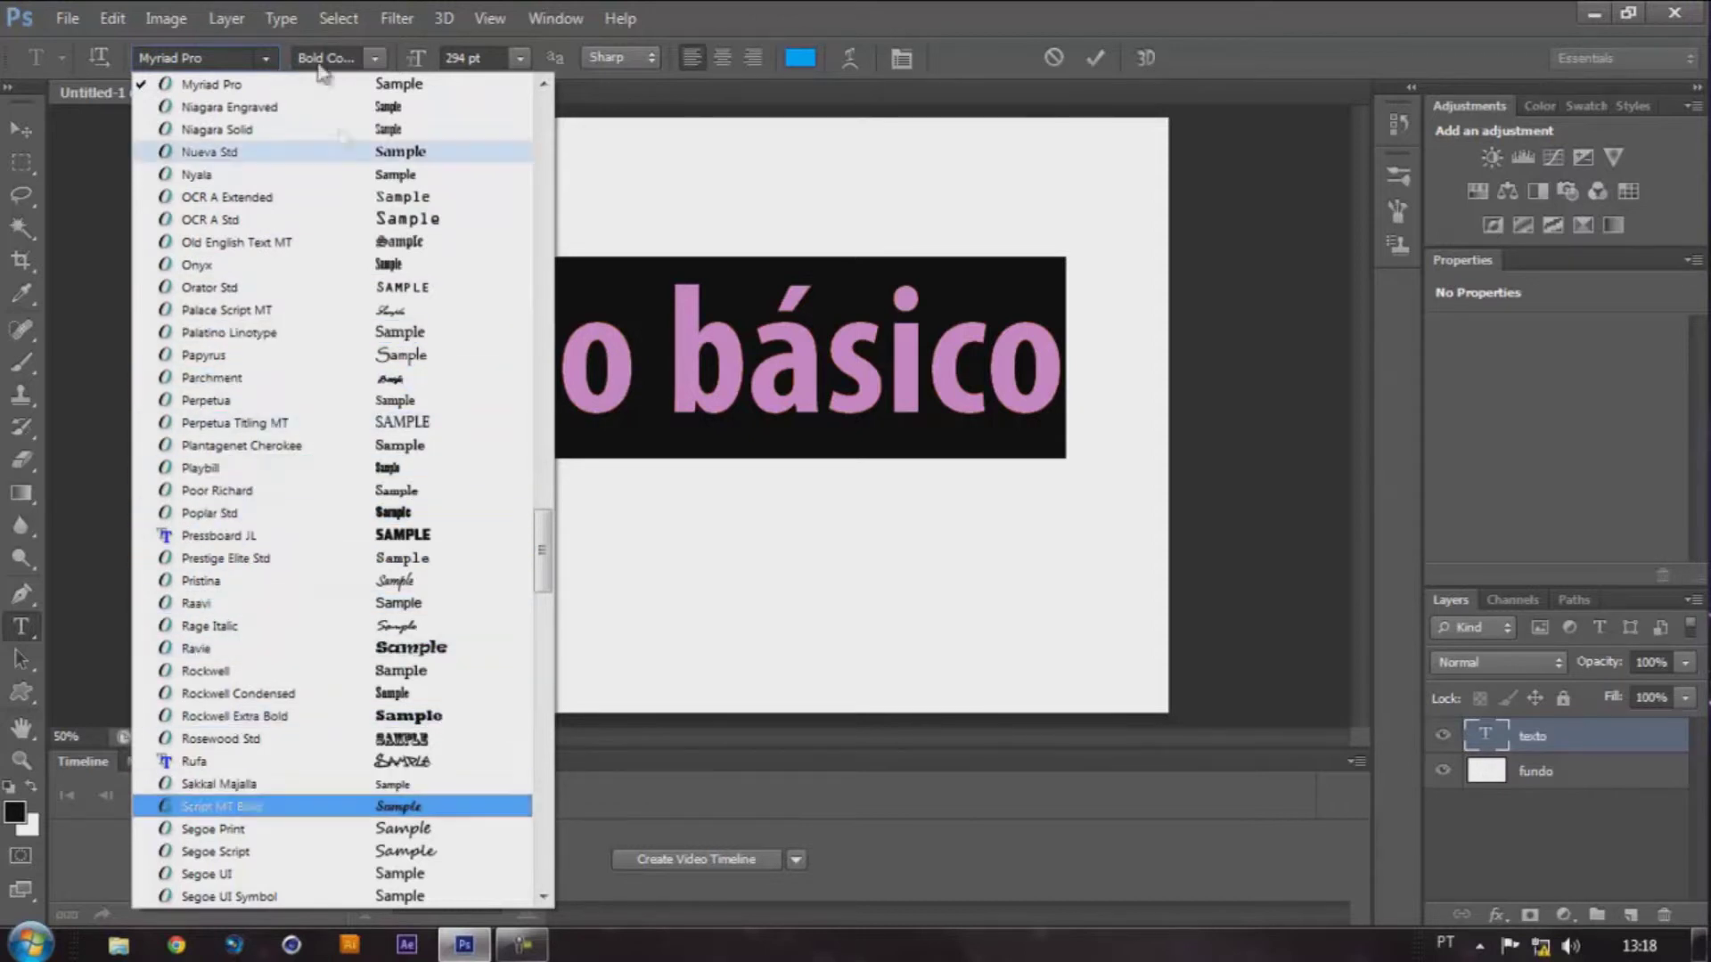
{"action": "left_click", "coordinate": [391, 716]}
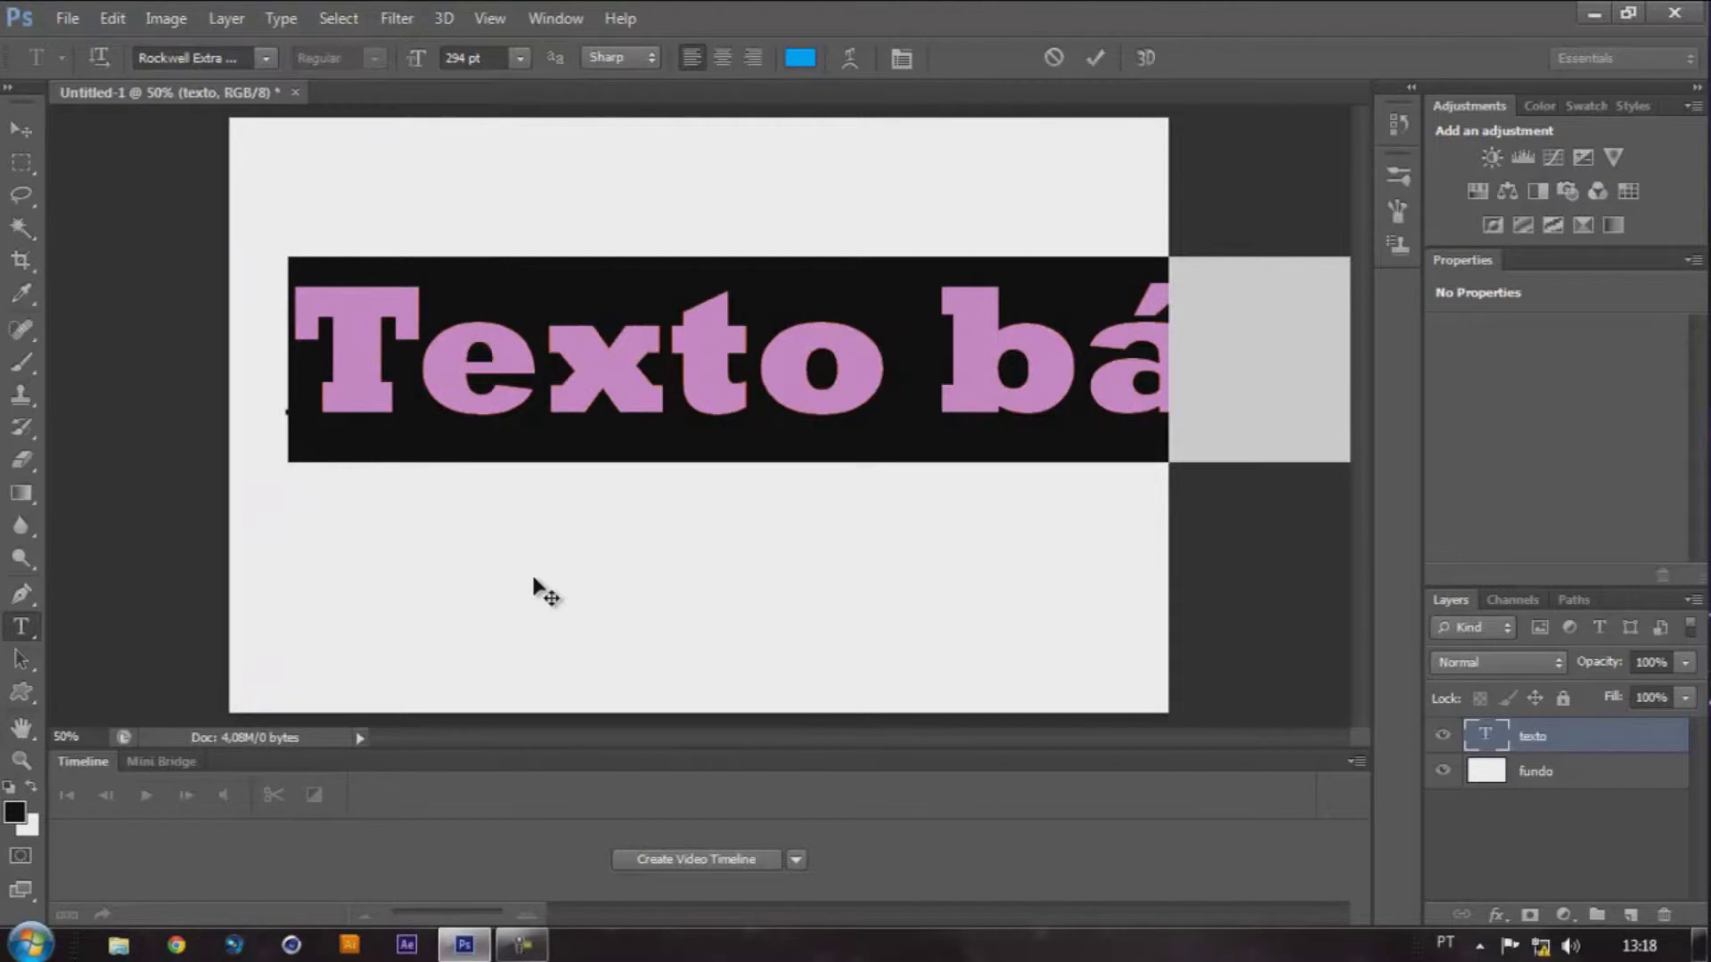
{"action": "key", "text": "ctrl"}
{"action": "key", "text": "ctrl+z"}
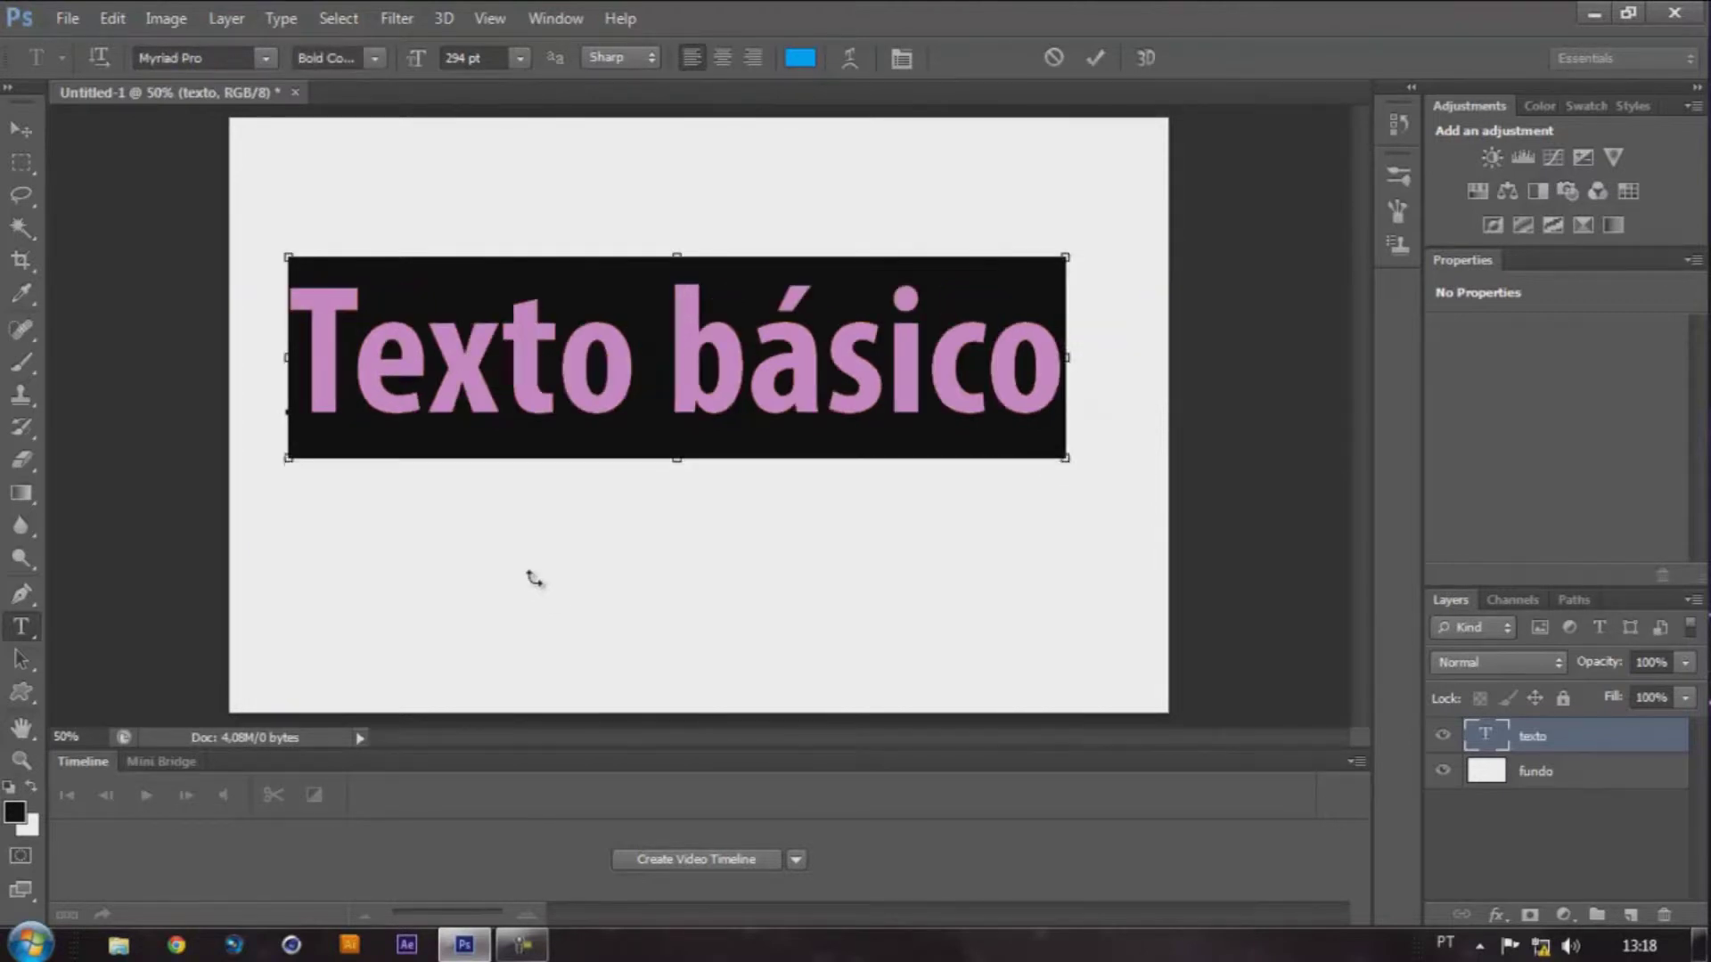
Step: Review the available font styles and preset sizes, and set the selected text's font size to 295 pt
{"action": "left_click", "coordinate": [373, 61]}
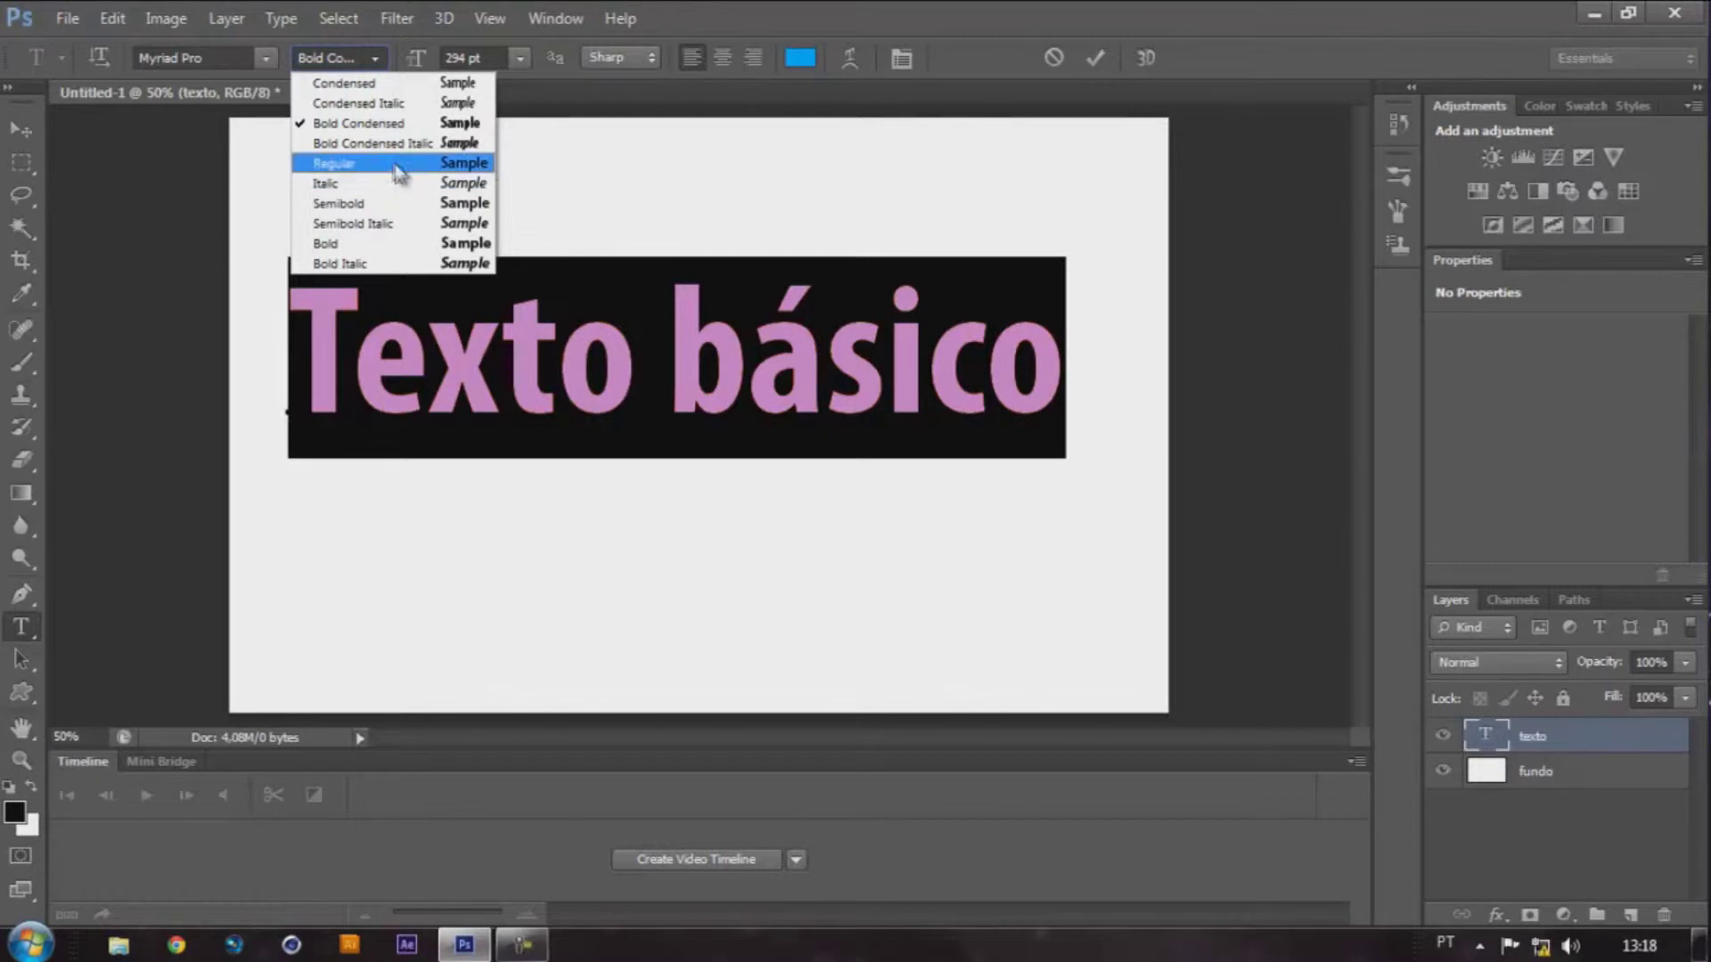
{"action": "left_click", "coordinate": [374, 59]}
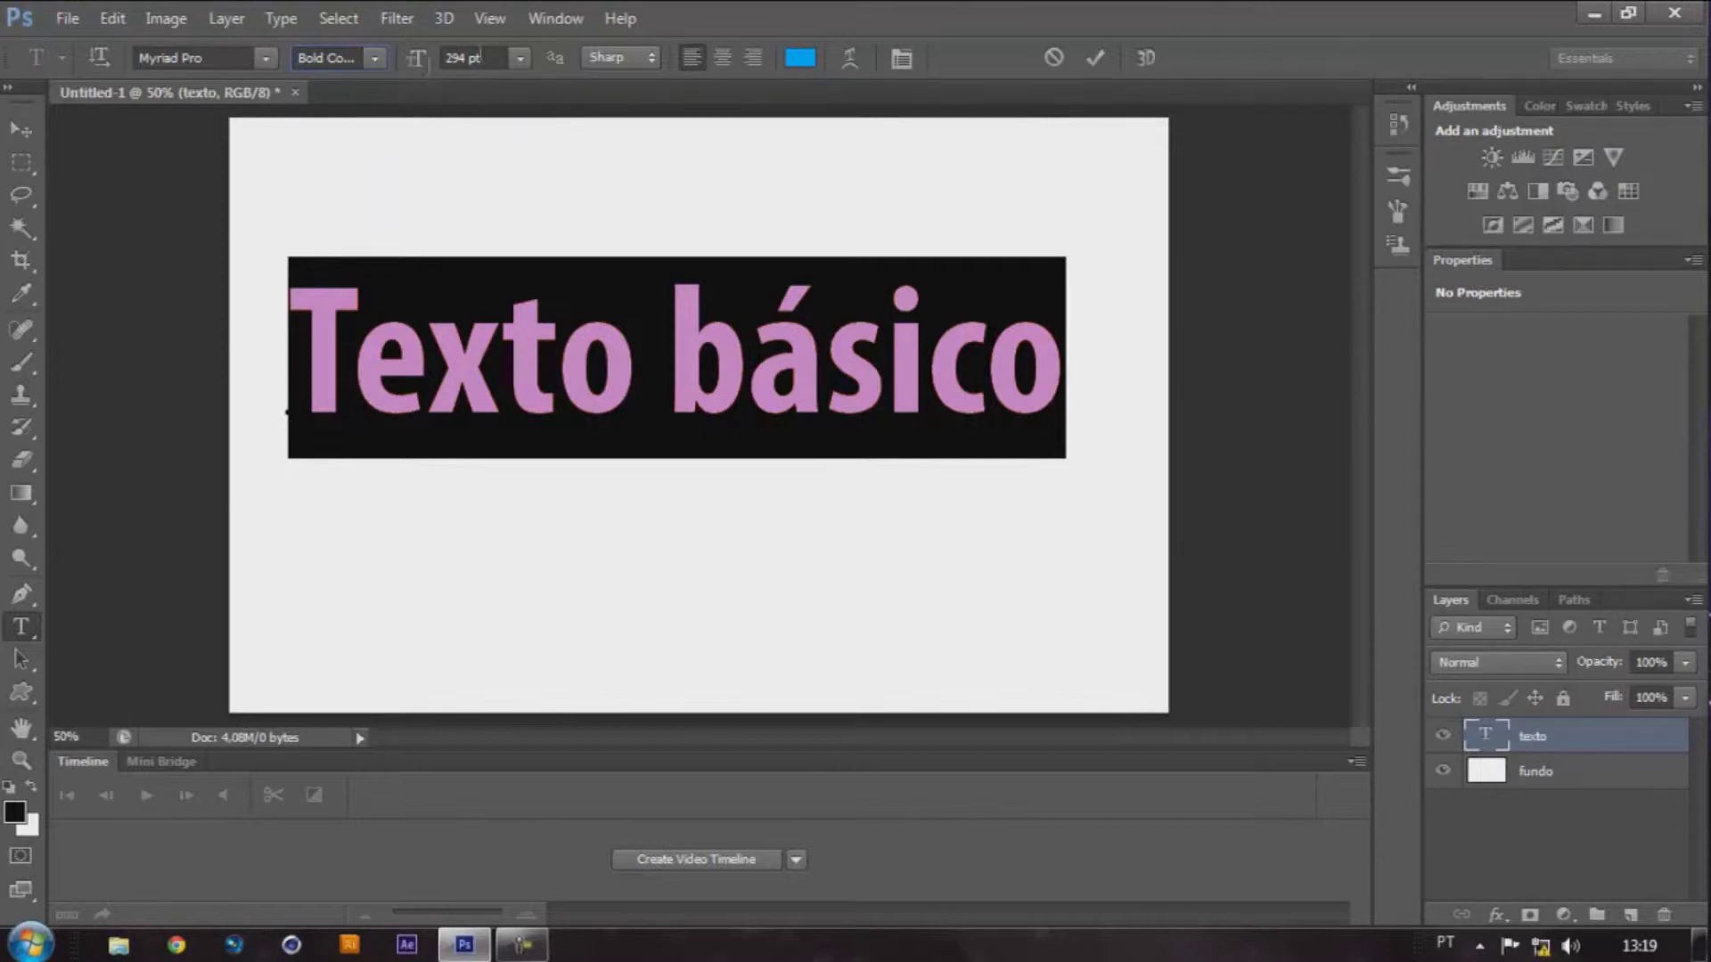
{"action": "left_click", "coordinate": [522, 59]}
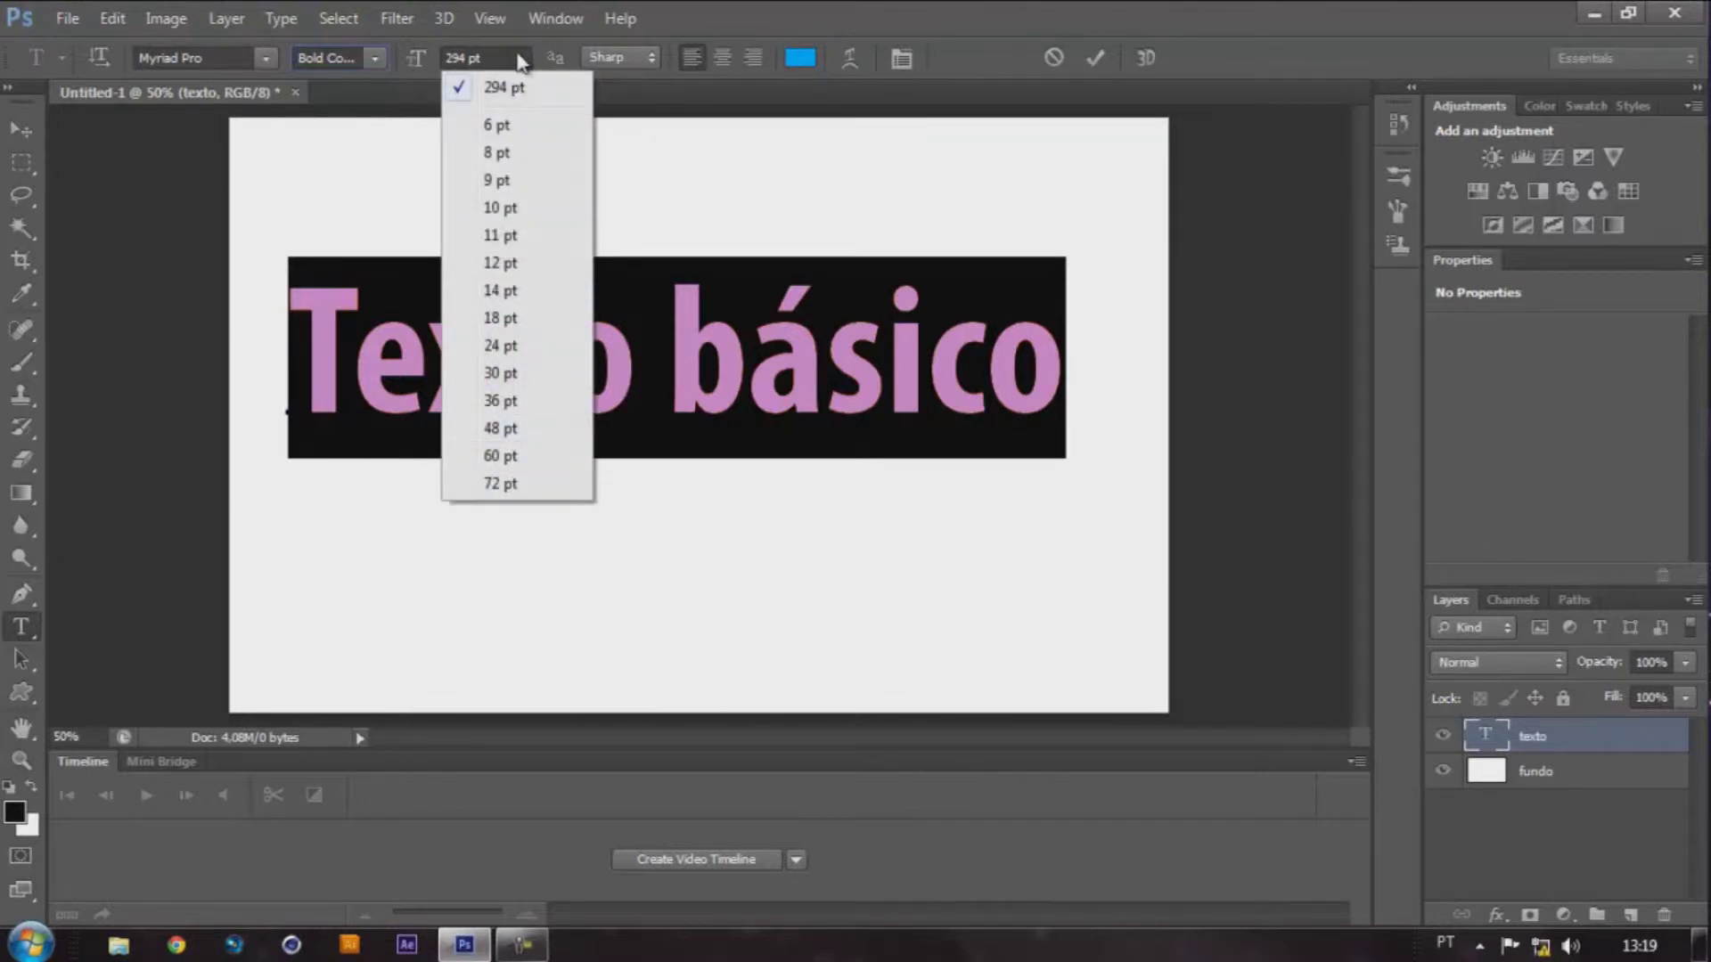
{"action": "left_click", "coordinate": [522, 59]}
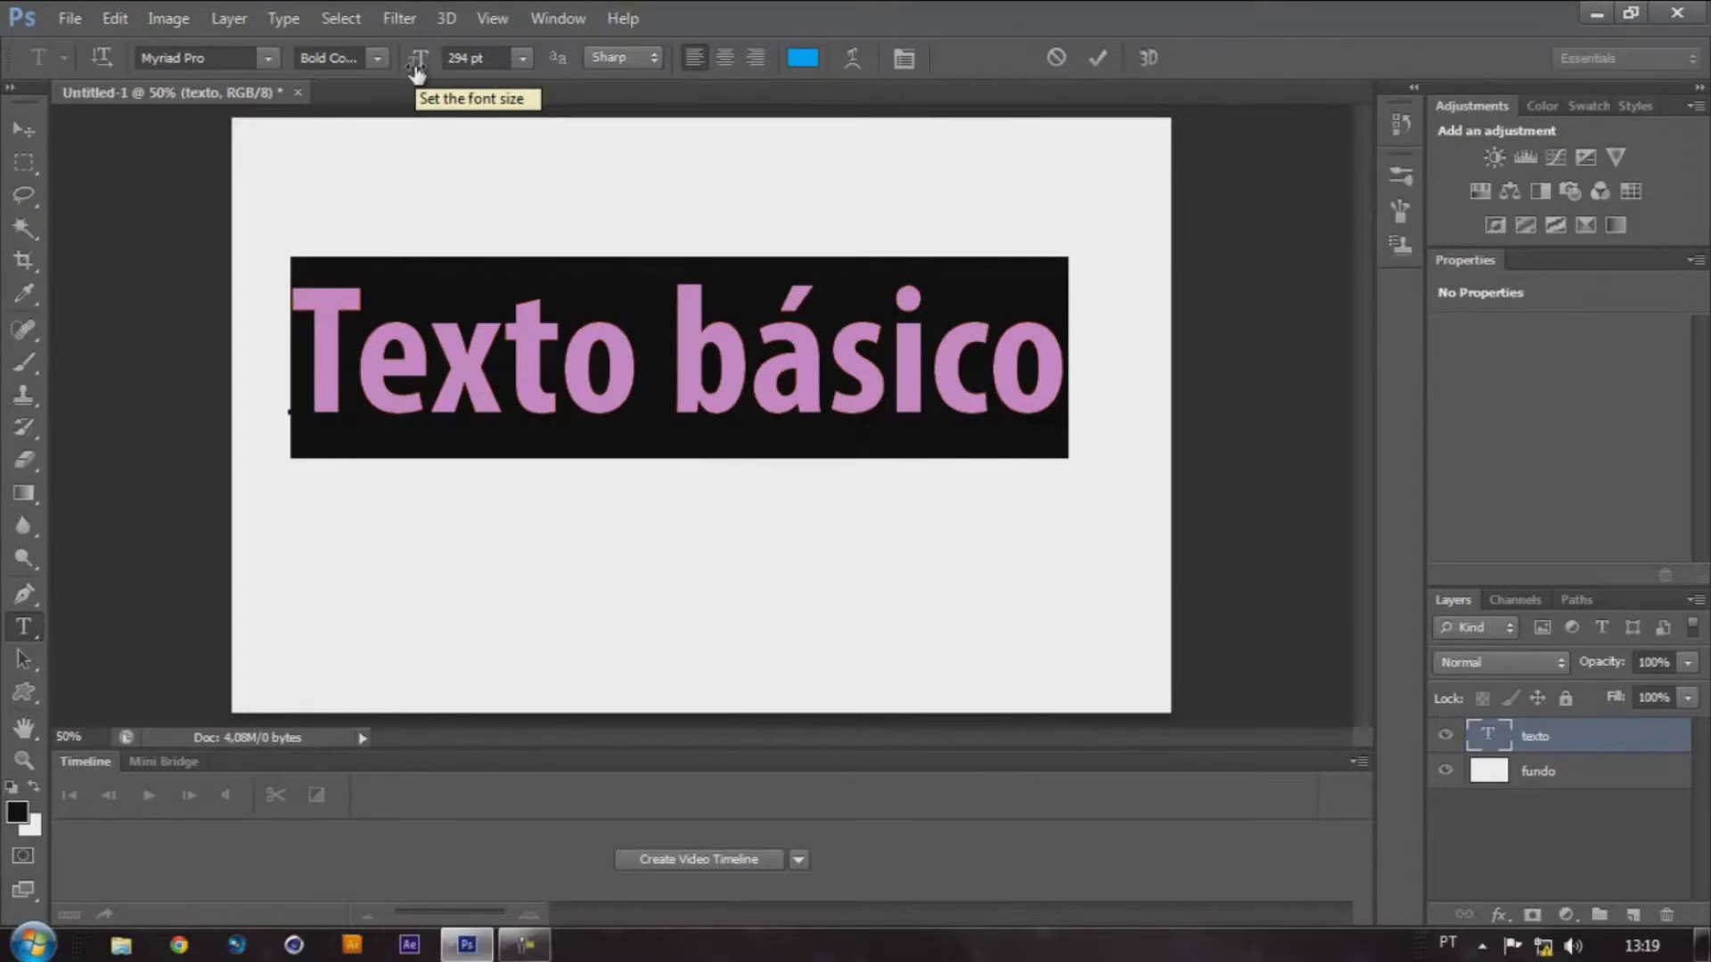
{"action": "mouse_move", "coordinate": [417, 72]}
{"action": "left_mouse_down"}
{"action": "mouse_move", "coordinate": [486, 67]}
{"action": "mouse_move", "coordinate": [401, 73]}
{"action": "mouse_move", "coordinate": [417, 67]}
{"action": "left_mouse_up"}
Step: Try the Sharp, Crisp and Strong anti-aliasing methods on the text and set it to Smooth
{"action": "left_click", "coordinate": [655, 58]}
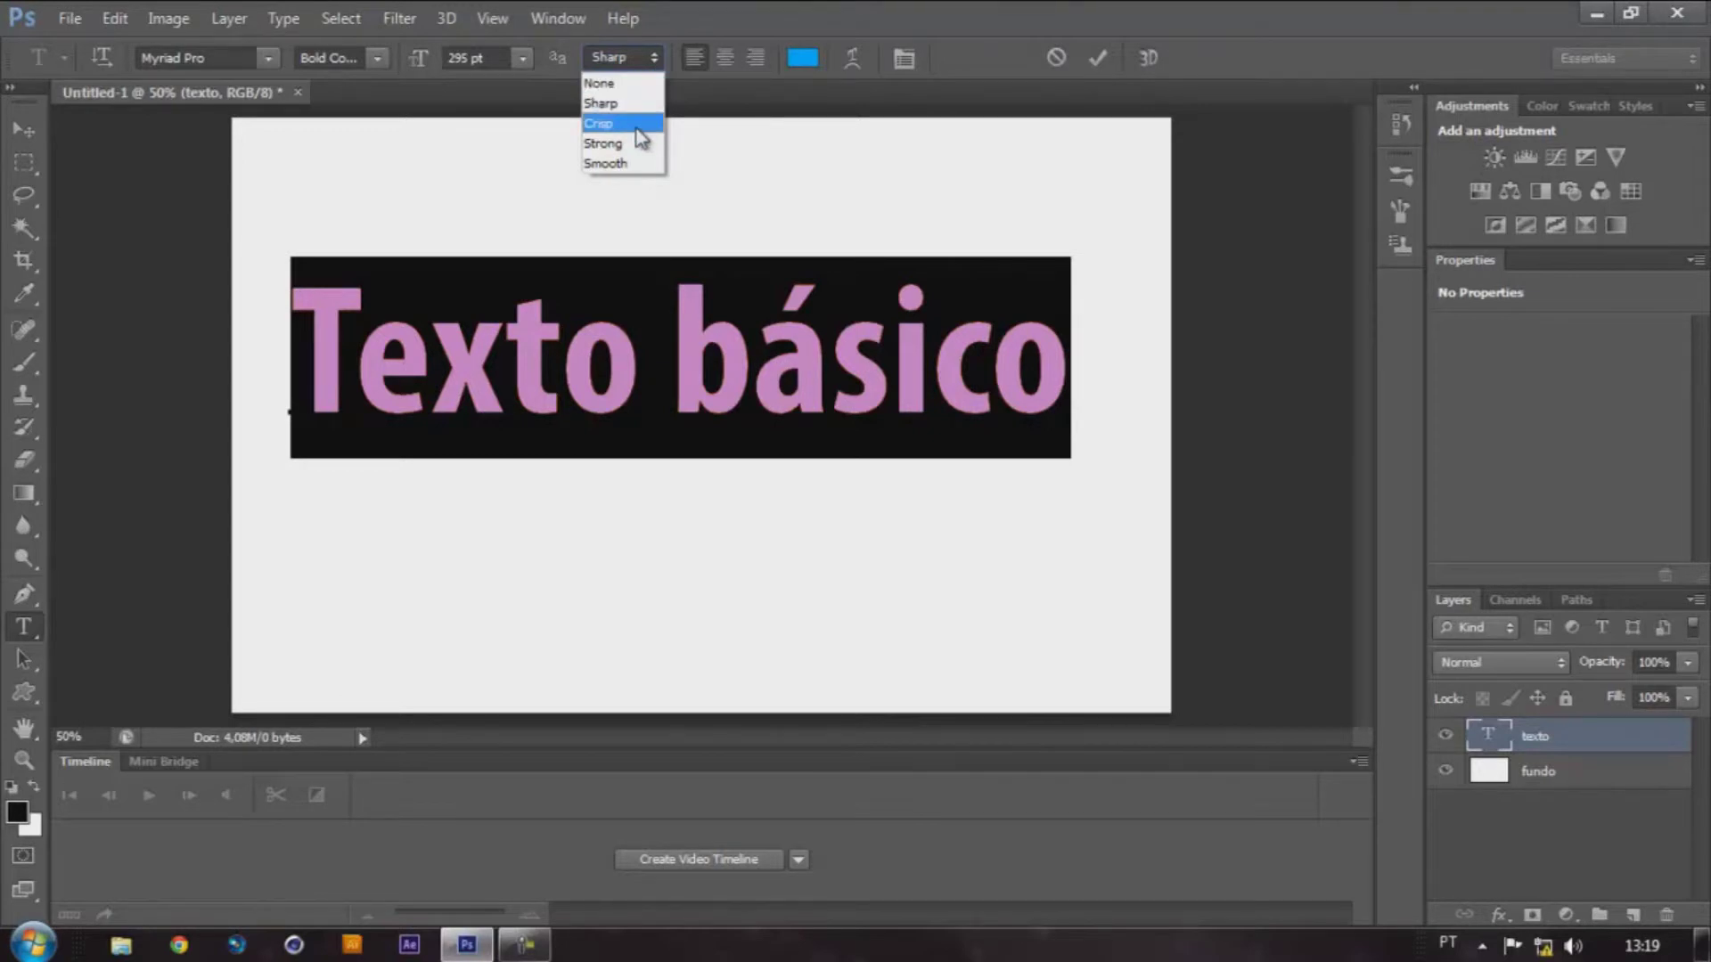
{"action": "left_click", "coordinate": [624, 103]}
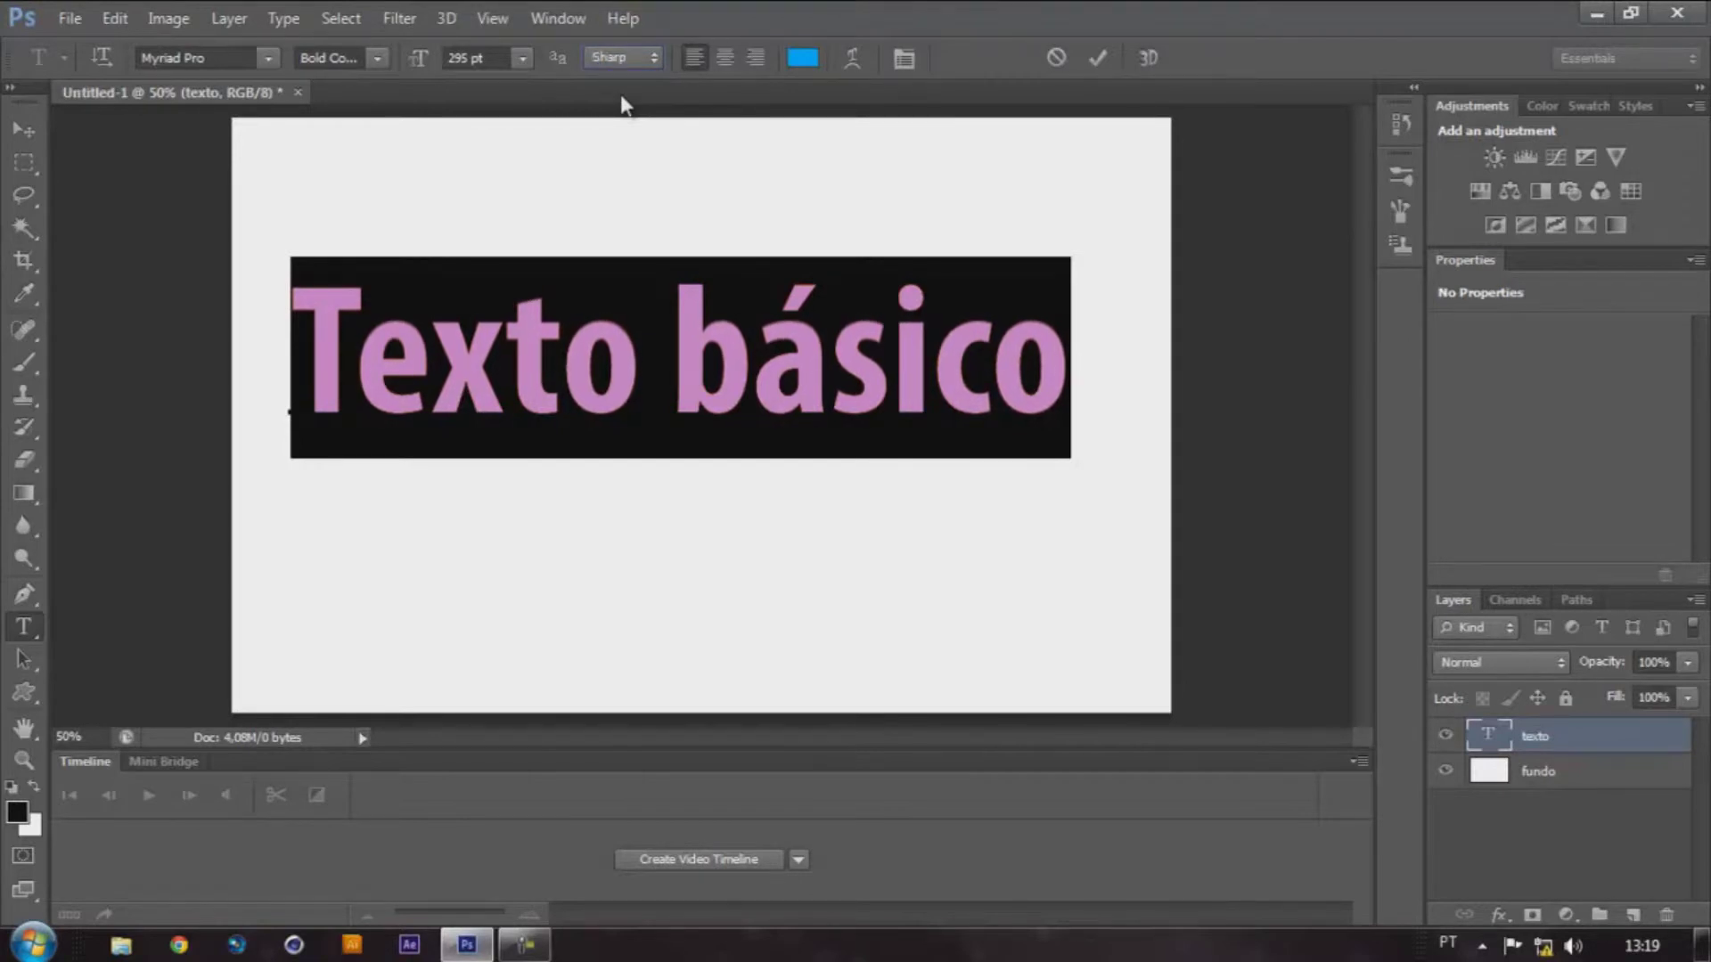
{"action": "key", "text": "Up"}
{"action": "key", "text": "Down"}
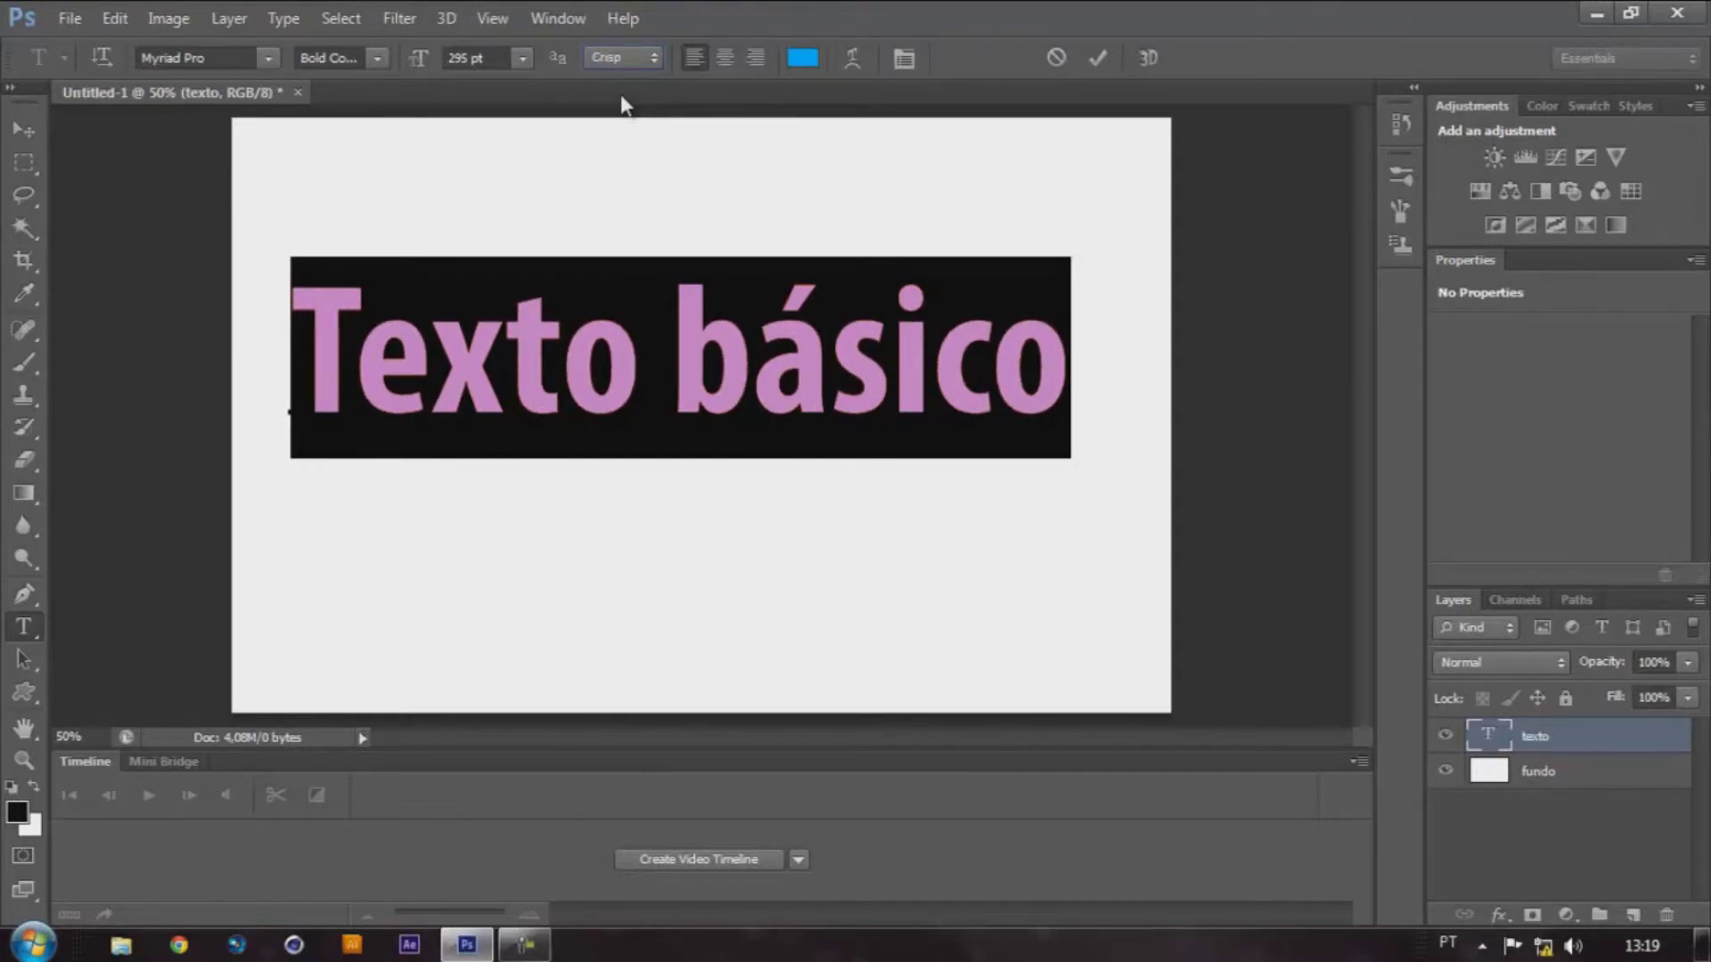
{"action": "key", "text": "Down"}
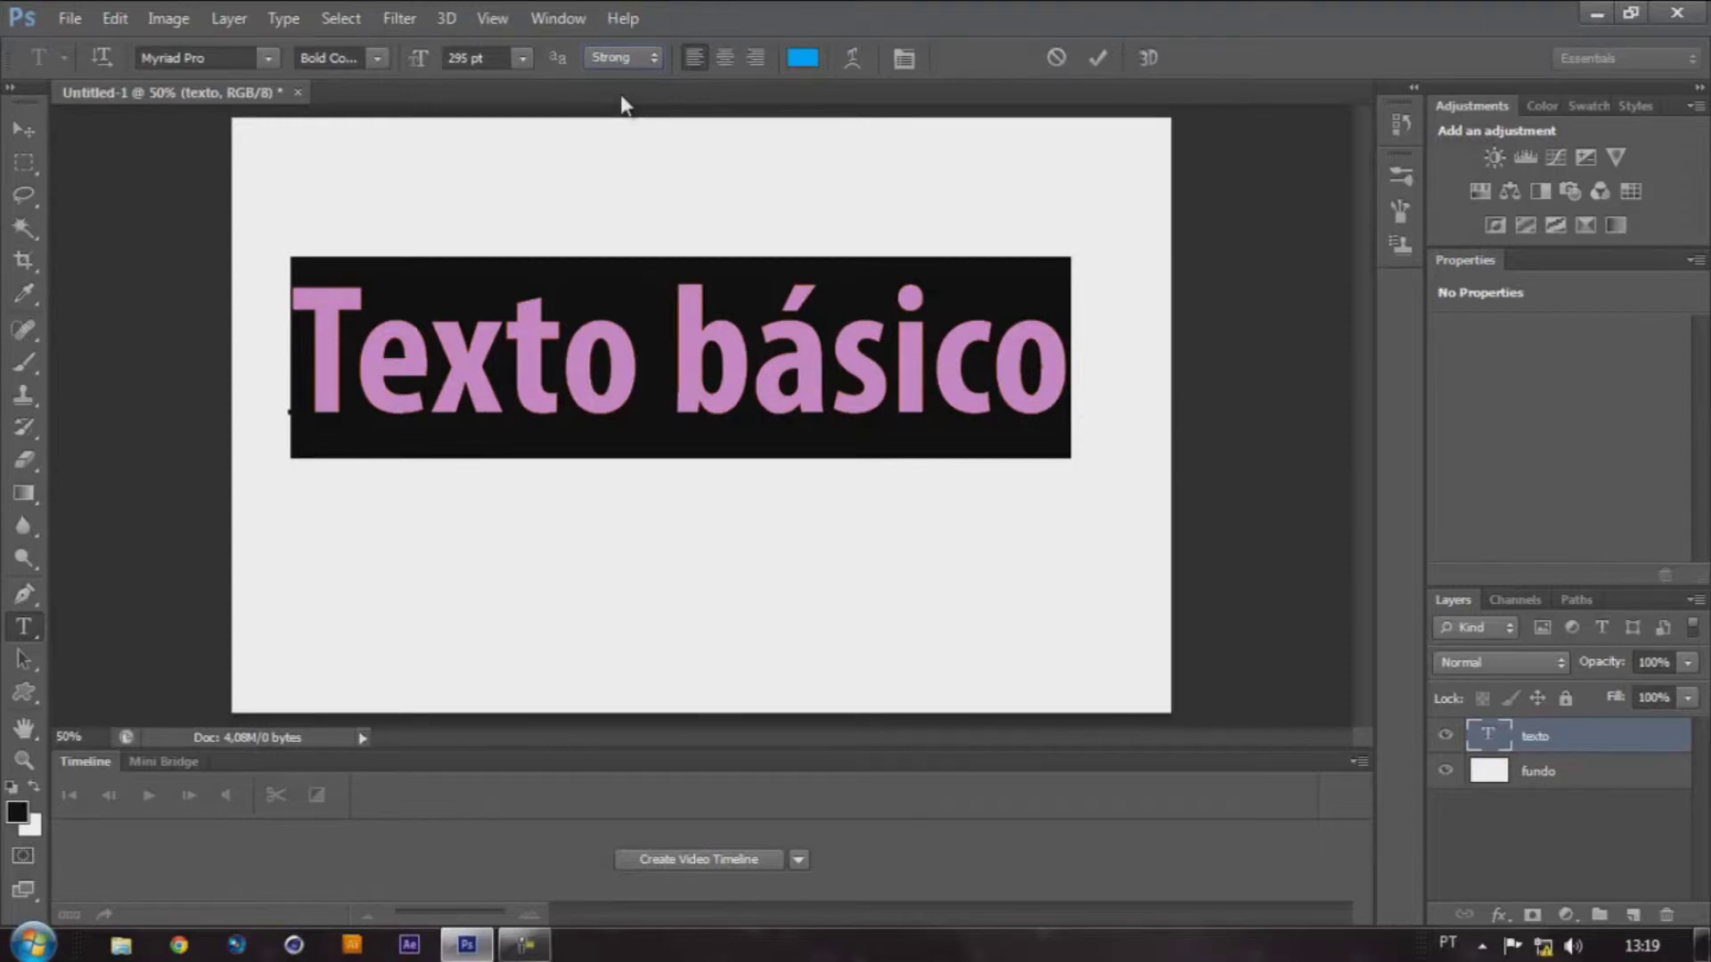
{"action": "key", "text": "Down"}
Step: Open Warp Text for "Texto básico", preview the Arc to Arc Upper styles, and move the dialog clear of the text
{"action": "left_click", "coordinate": [854, 59]}
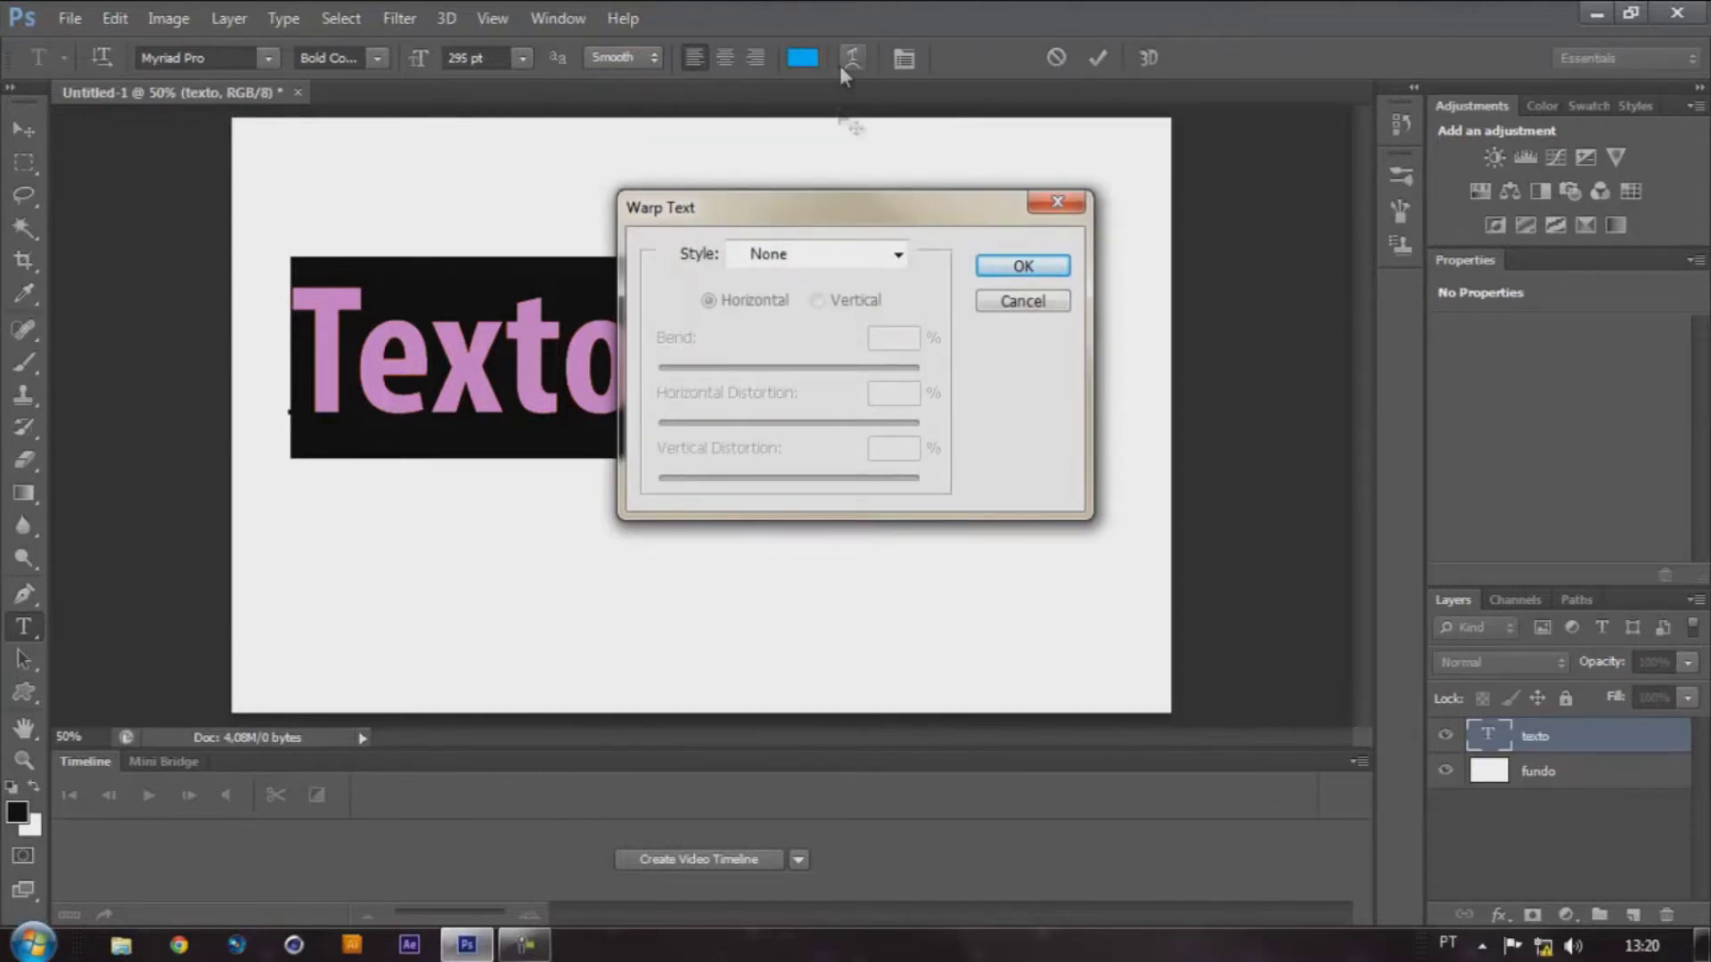
{"action": "left_click", "coordinate": [897, 256]}
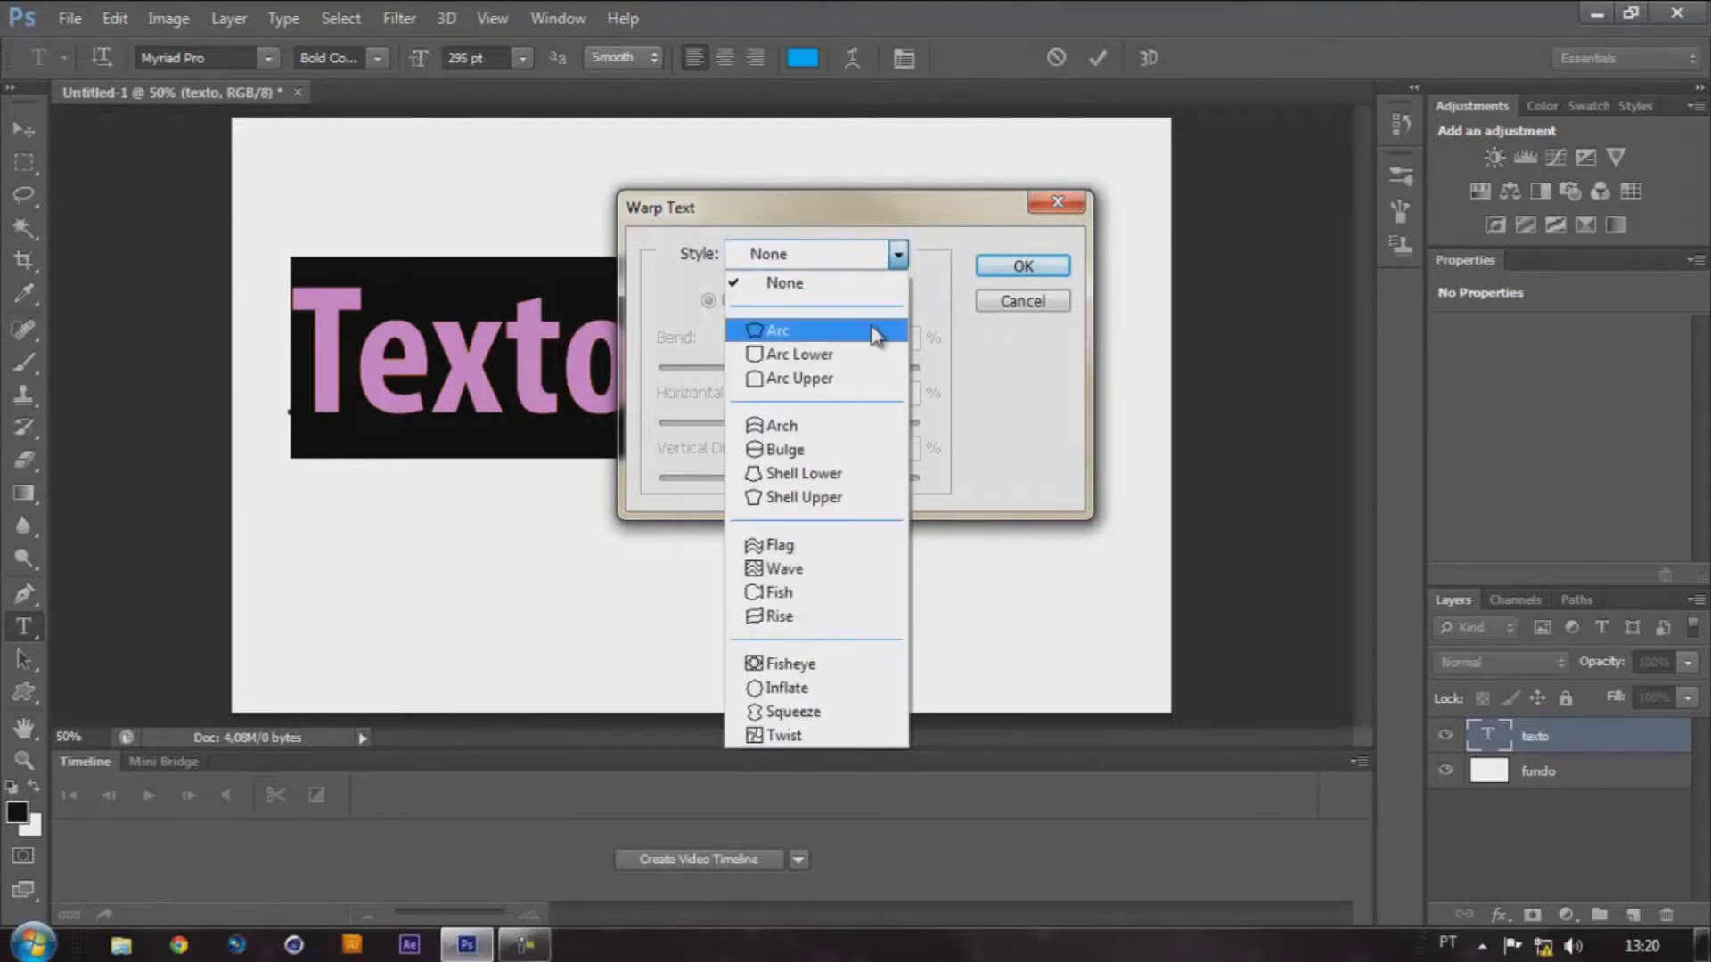
{"action": "left_click", "coordinate": [872, 328]}
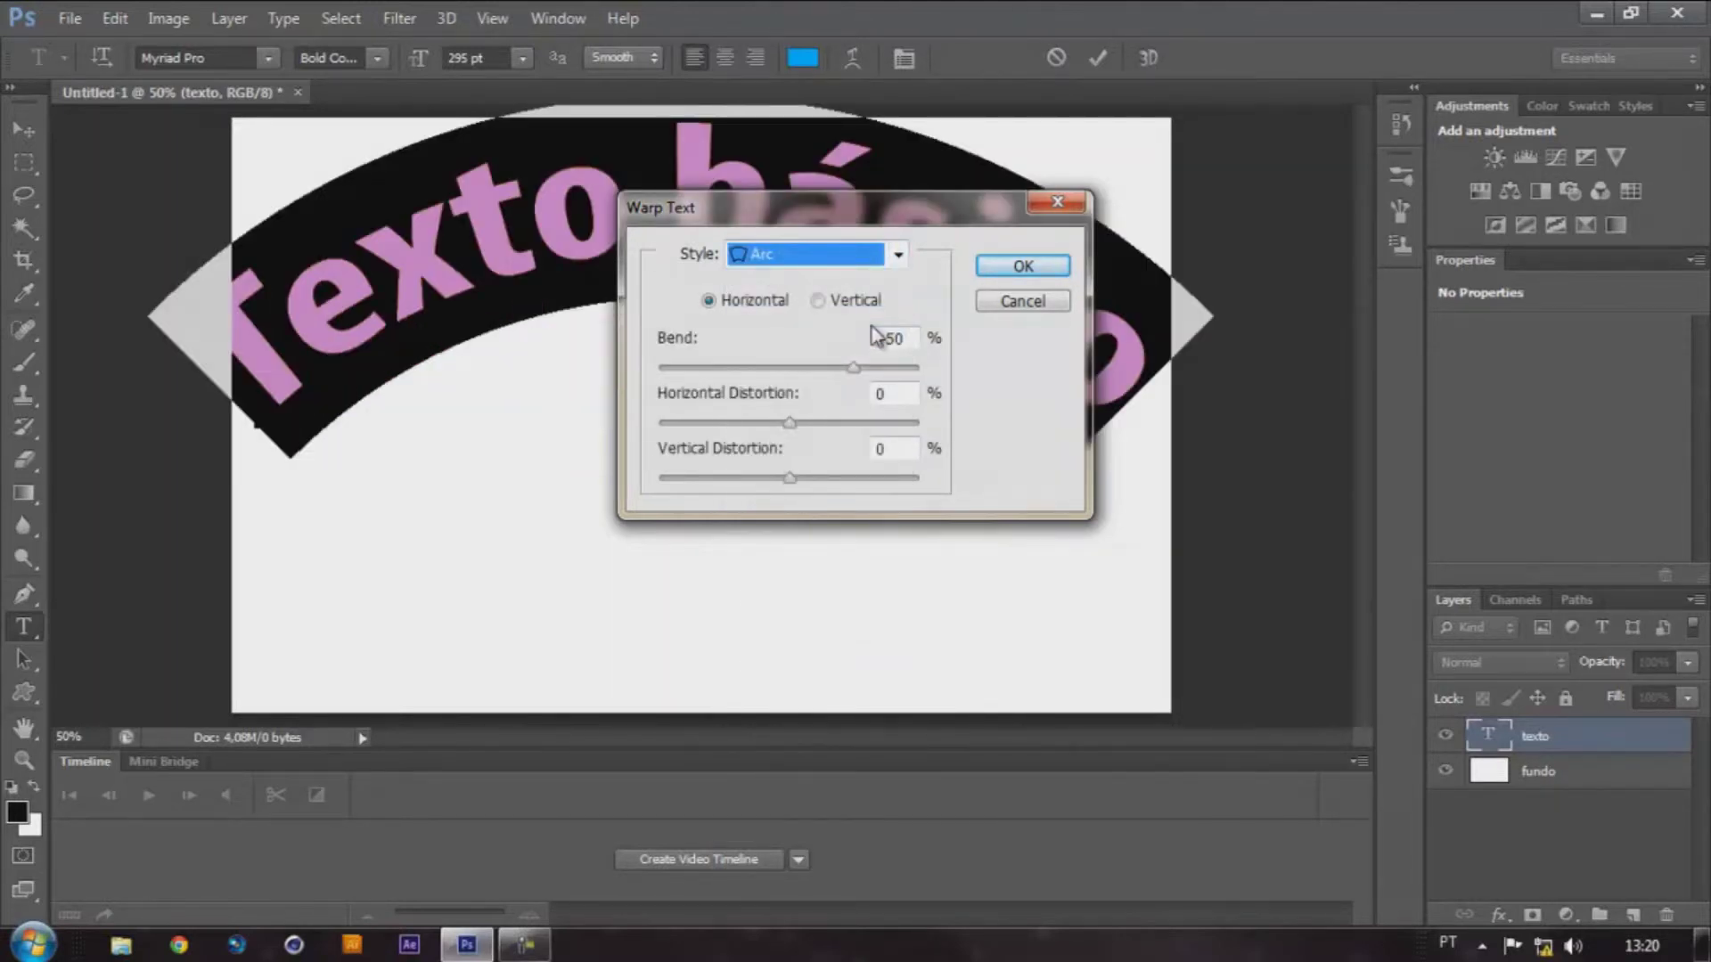
{"action": "key", "text": "Down"}
{"action": "key", "text": "Down"}
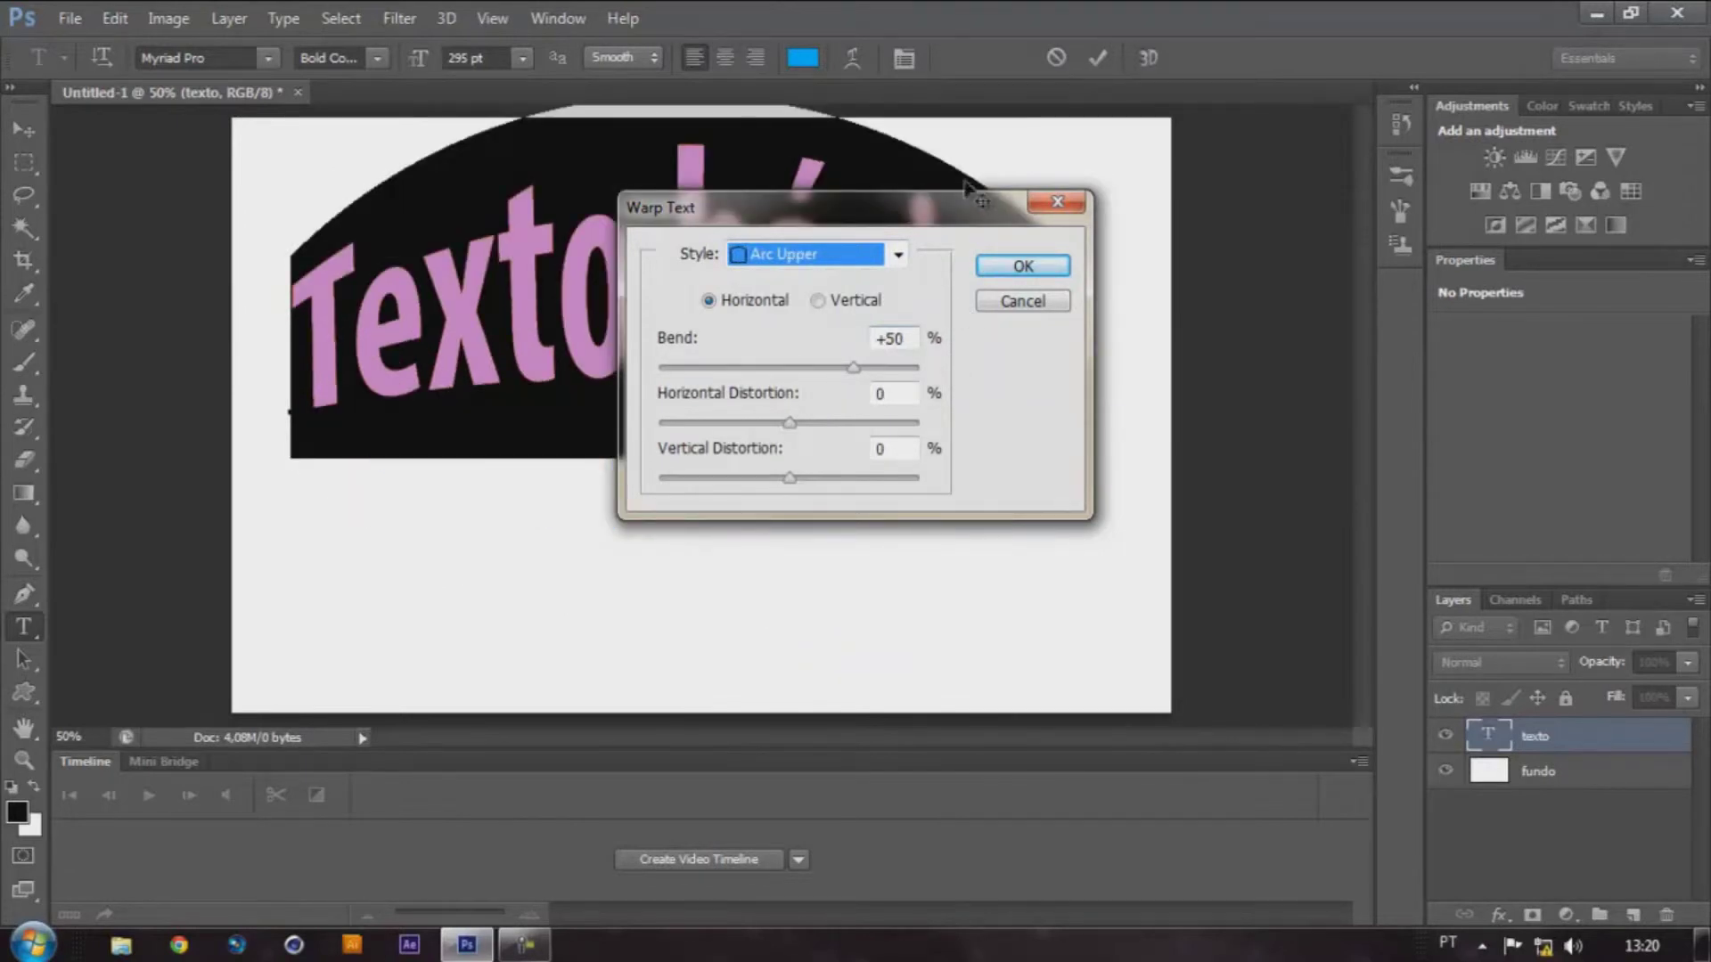
{"action": "left_click_drag", "start_coordinate": [936, 201], "coordinate": [1497, 202]}
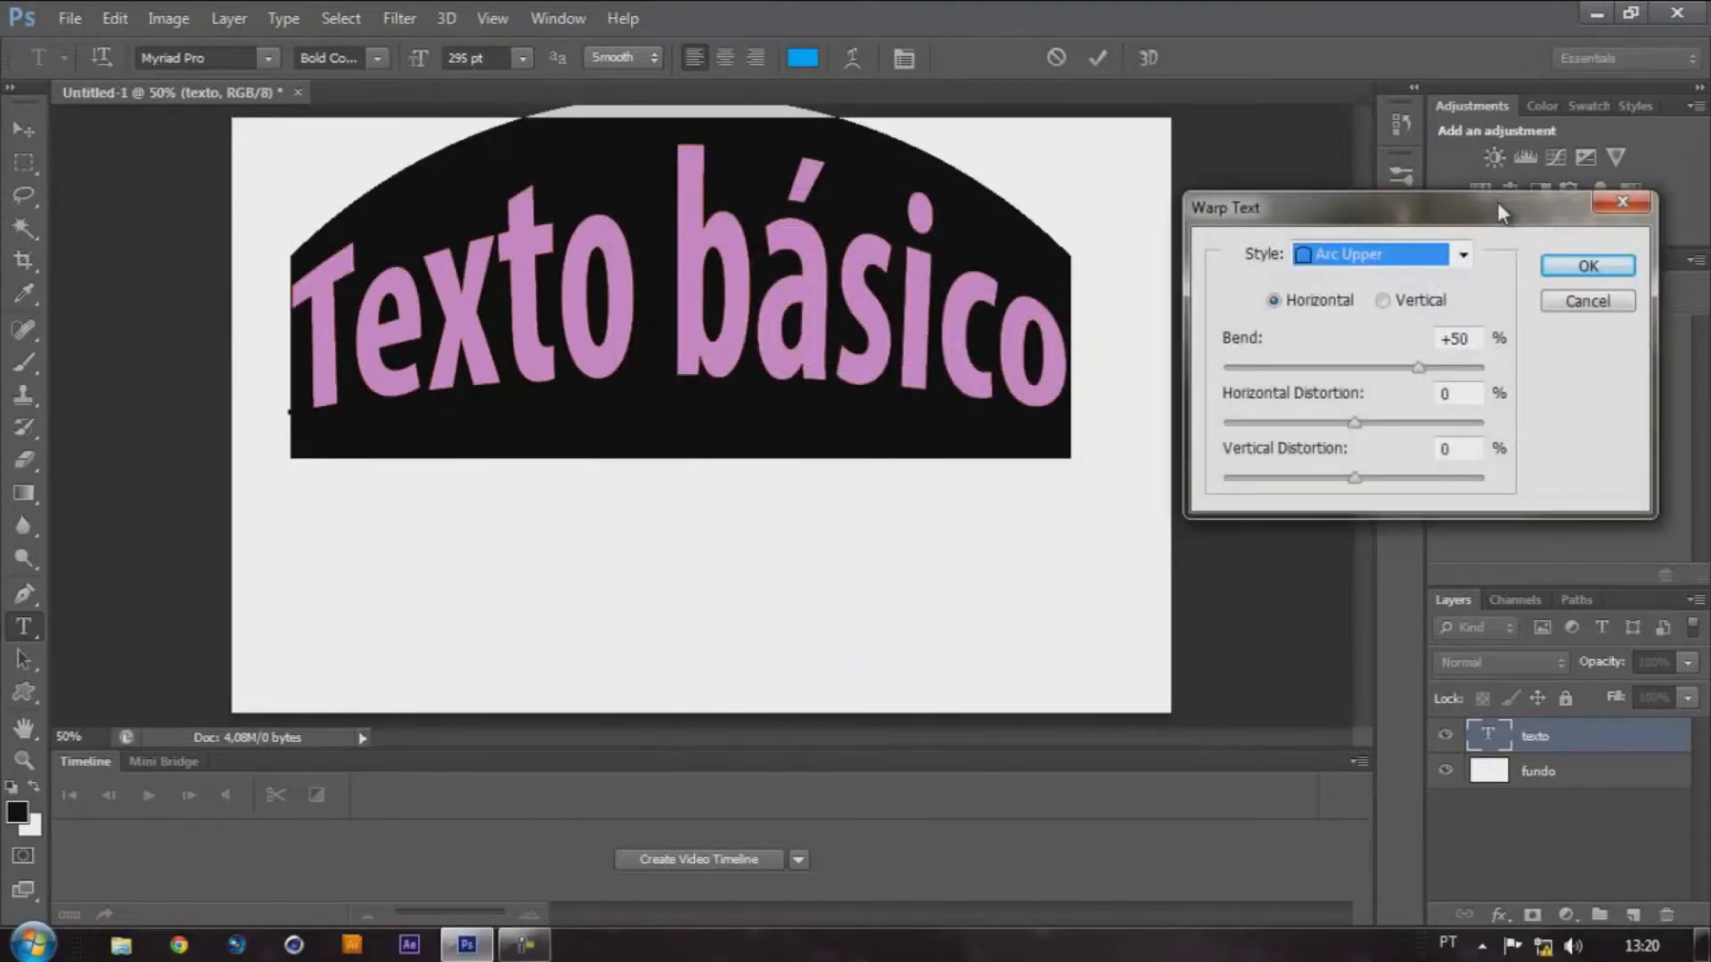
Step: Preview the remaining warp styles on the text one after another, from Arch through to Twist
{"action": "key", "text": "Down"}
{"action": "key", "text": "Down"}
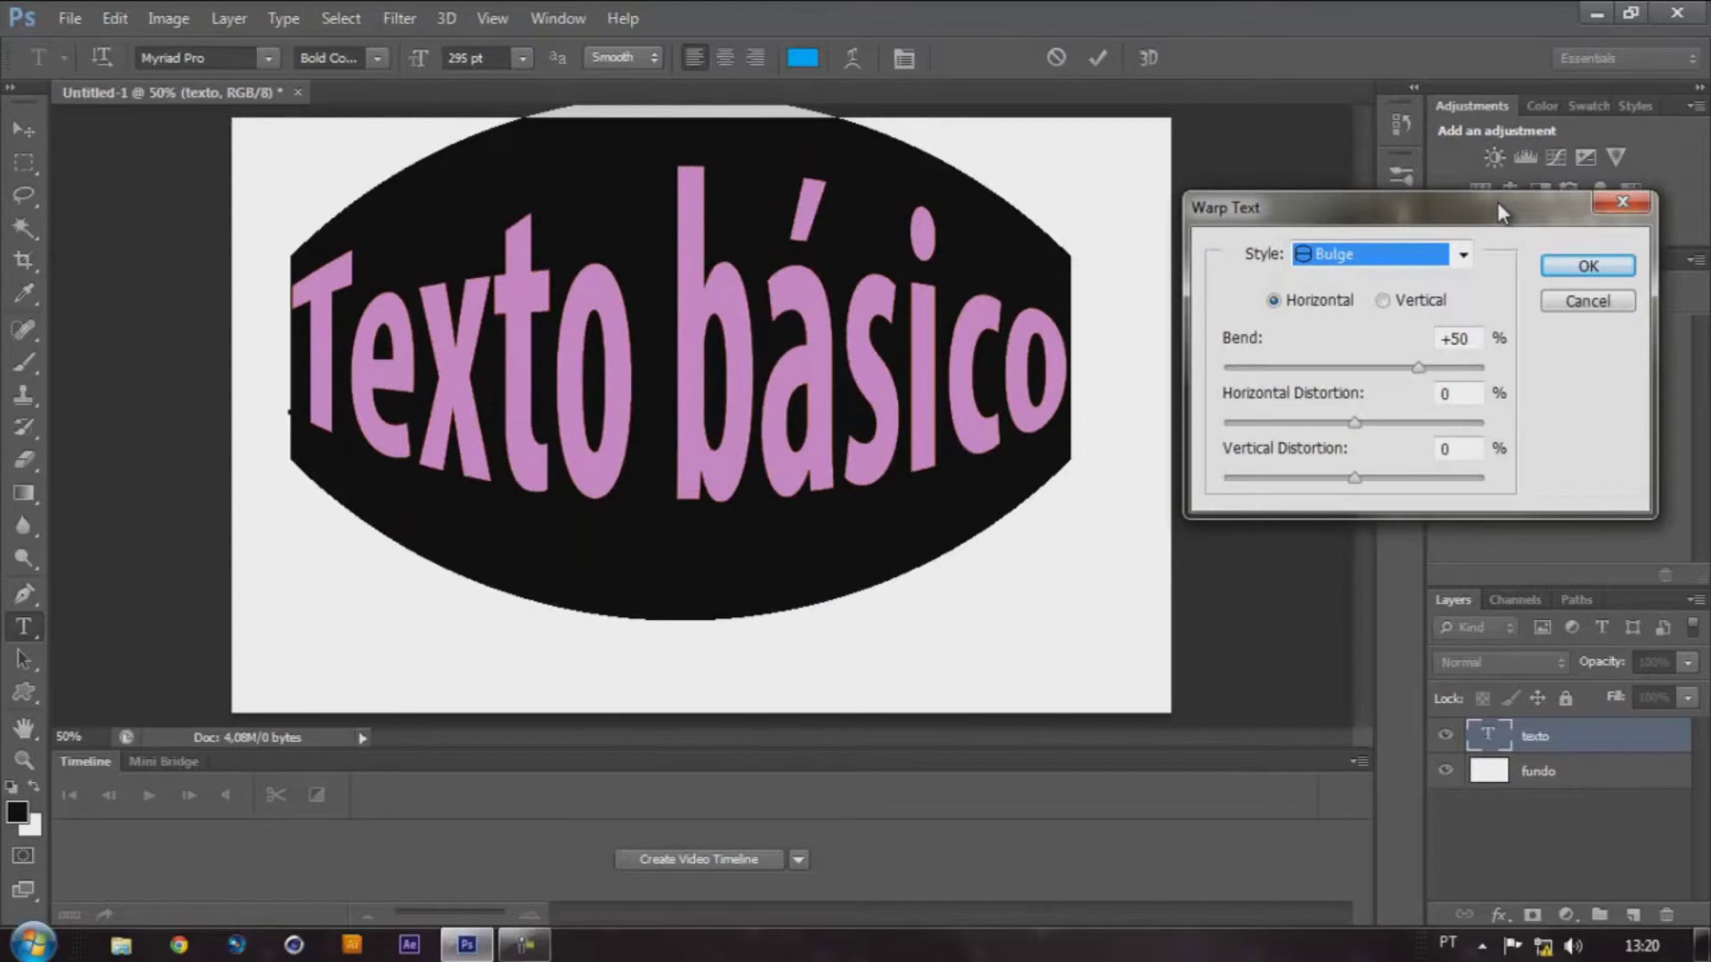
{"action": "key", "text": "Down"}
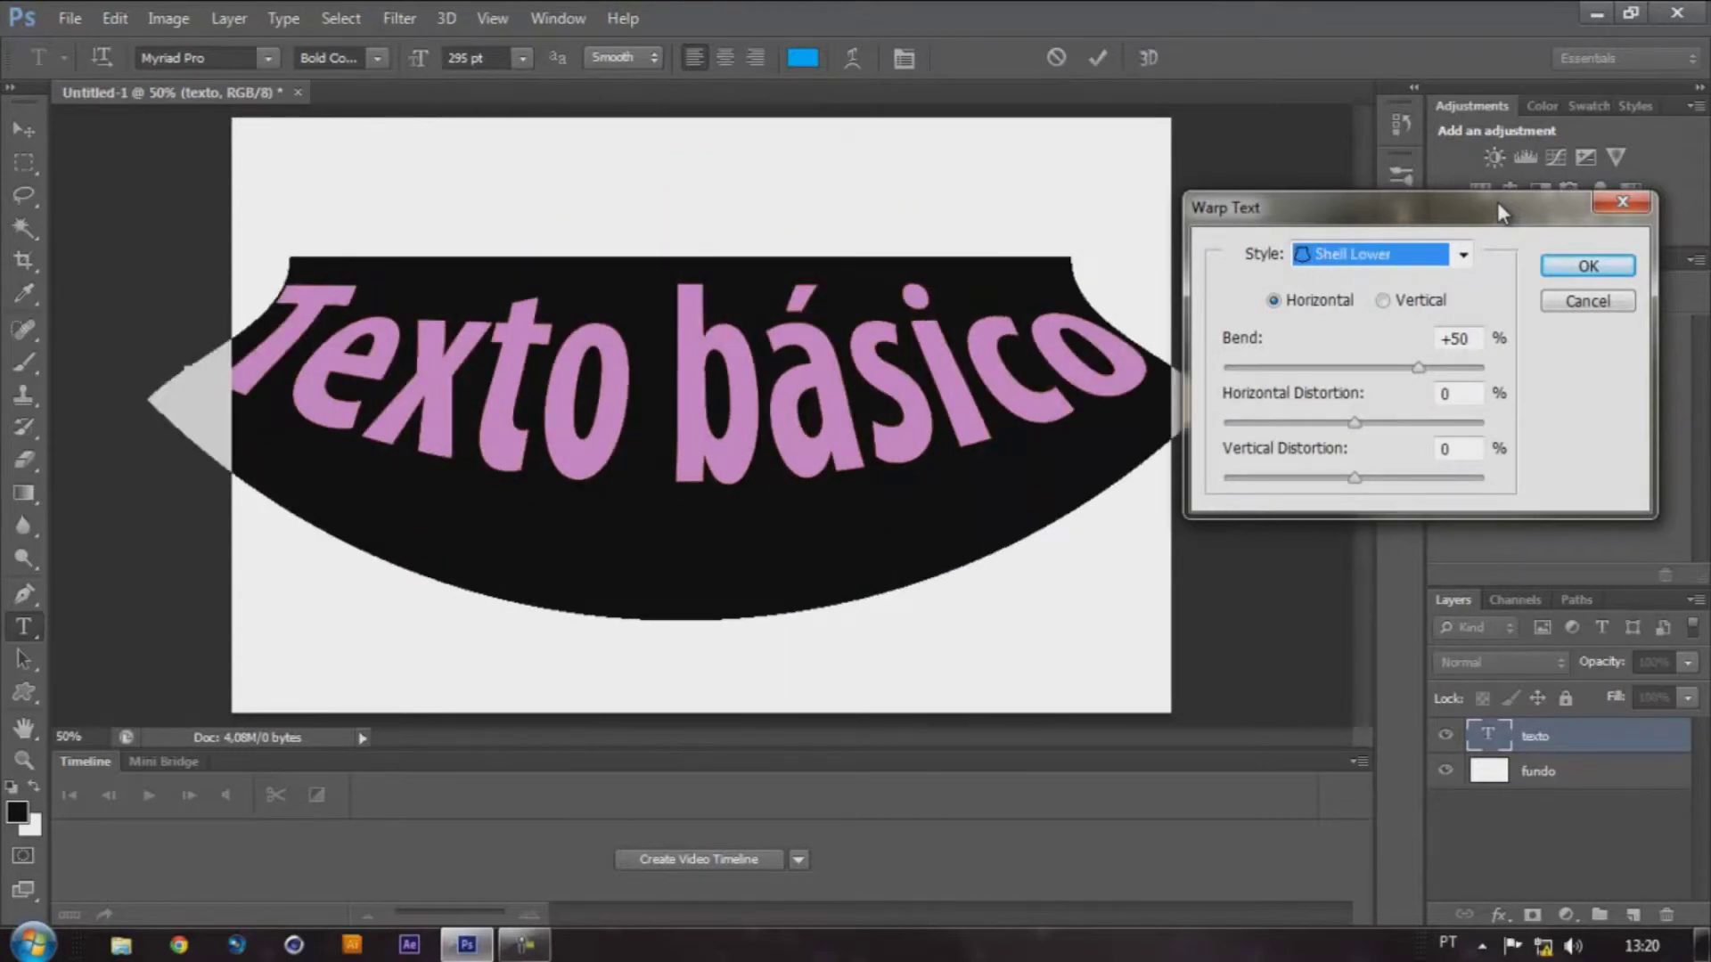
{"action": "key", "text": "Down"}
{"action": "key", "text": "Down"}
{"action": "key", "text": "Down"}
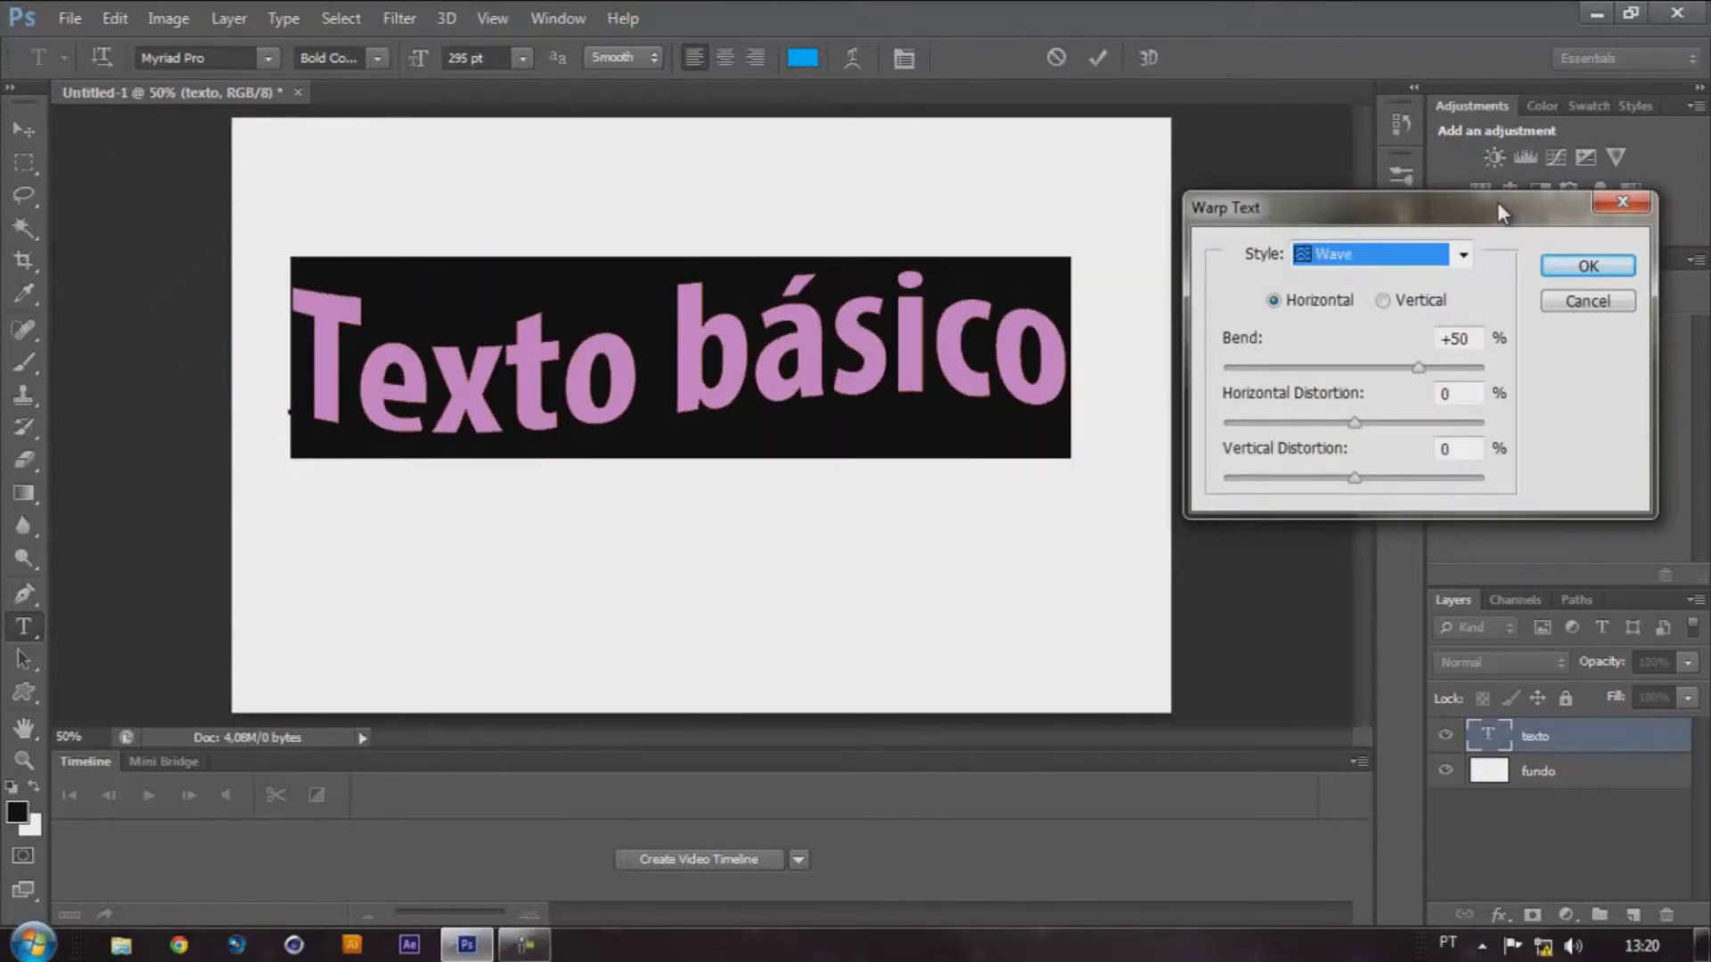
{"action": "key", "text": "Down"}
{"action": "key", "text": "Down"}
{"action": "key", "text": "Down"}
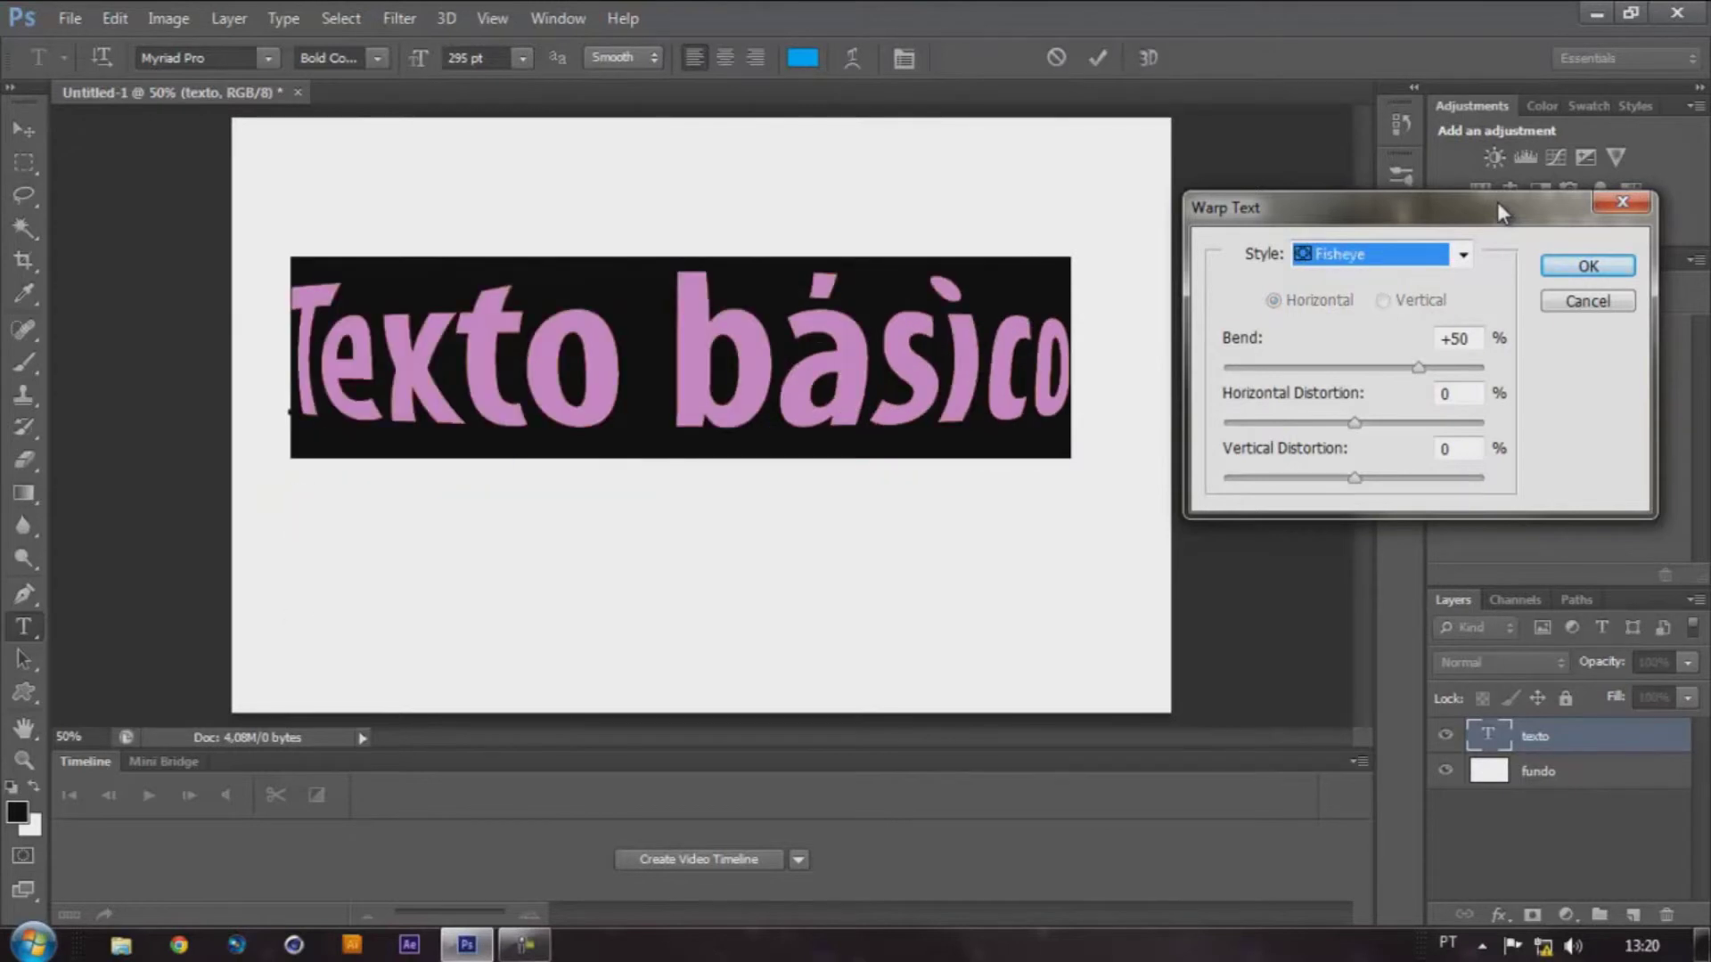
{"action": "key", "text": "Down"}
{"action": "key", "text": "Down"}
{"action": "key", "text": "Down"}
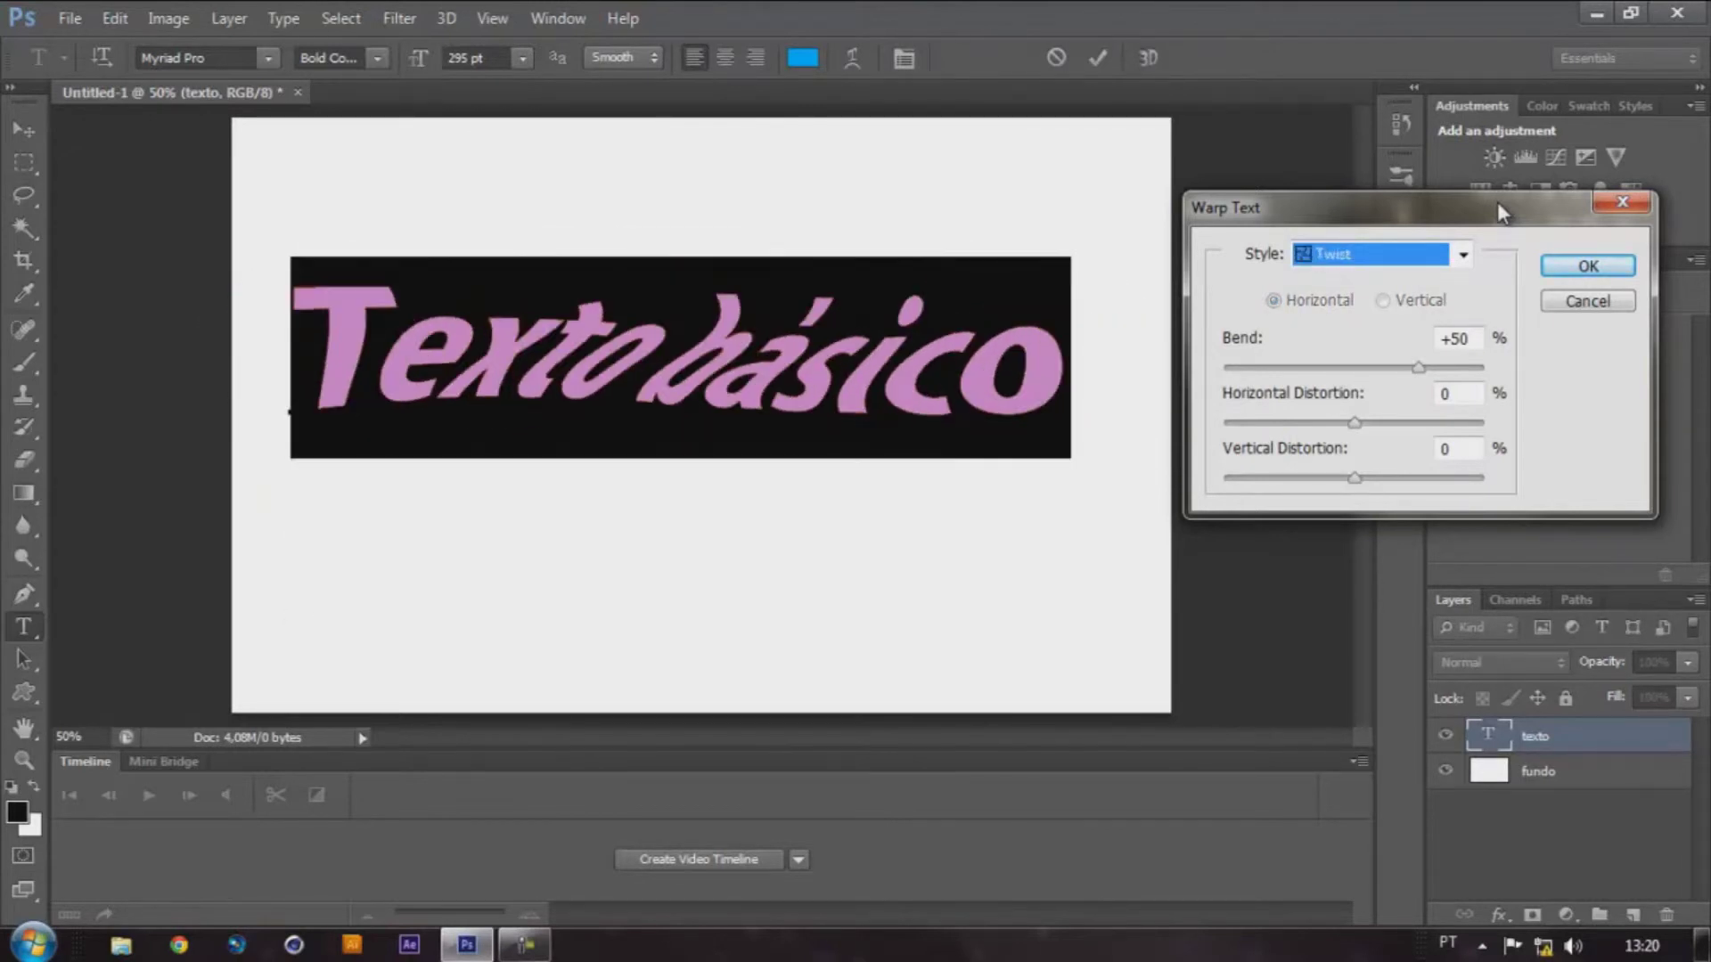
Step: Go back through the warp styles to Bulge and apply it to the text with a +50% bend
{"action": "key", "text": "Up"}
{"action": "key", "text": "Up"}
{"action": "key", "text": "Up"}
{"action": "key", "text": "Up"}
{"action": "key", "text": "Up"}
{"action": "key", "text": "Up"}
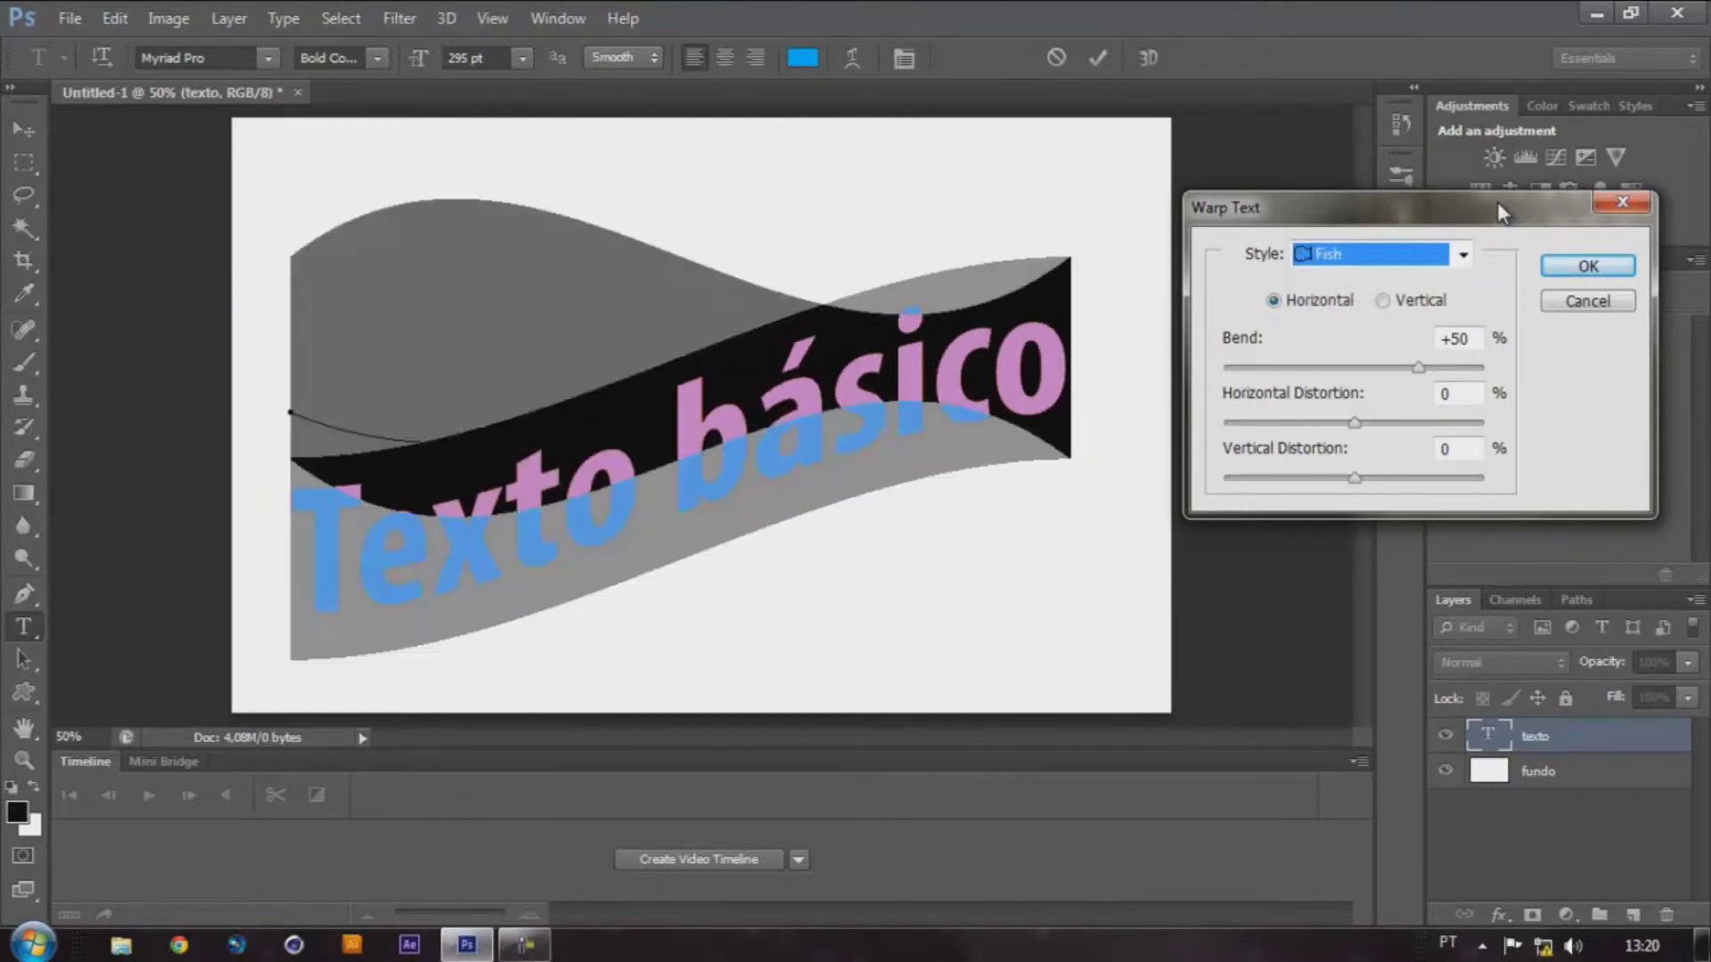
{"action": "key", "text": "Up"}
{"action": "key", "text": "Up"}
{"action": "key", "text": "Up"}
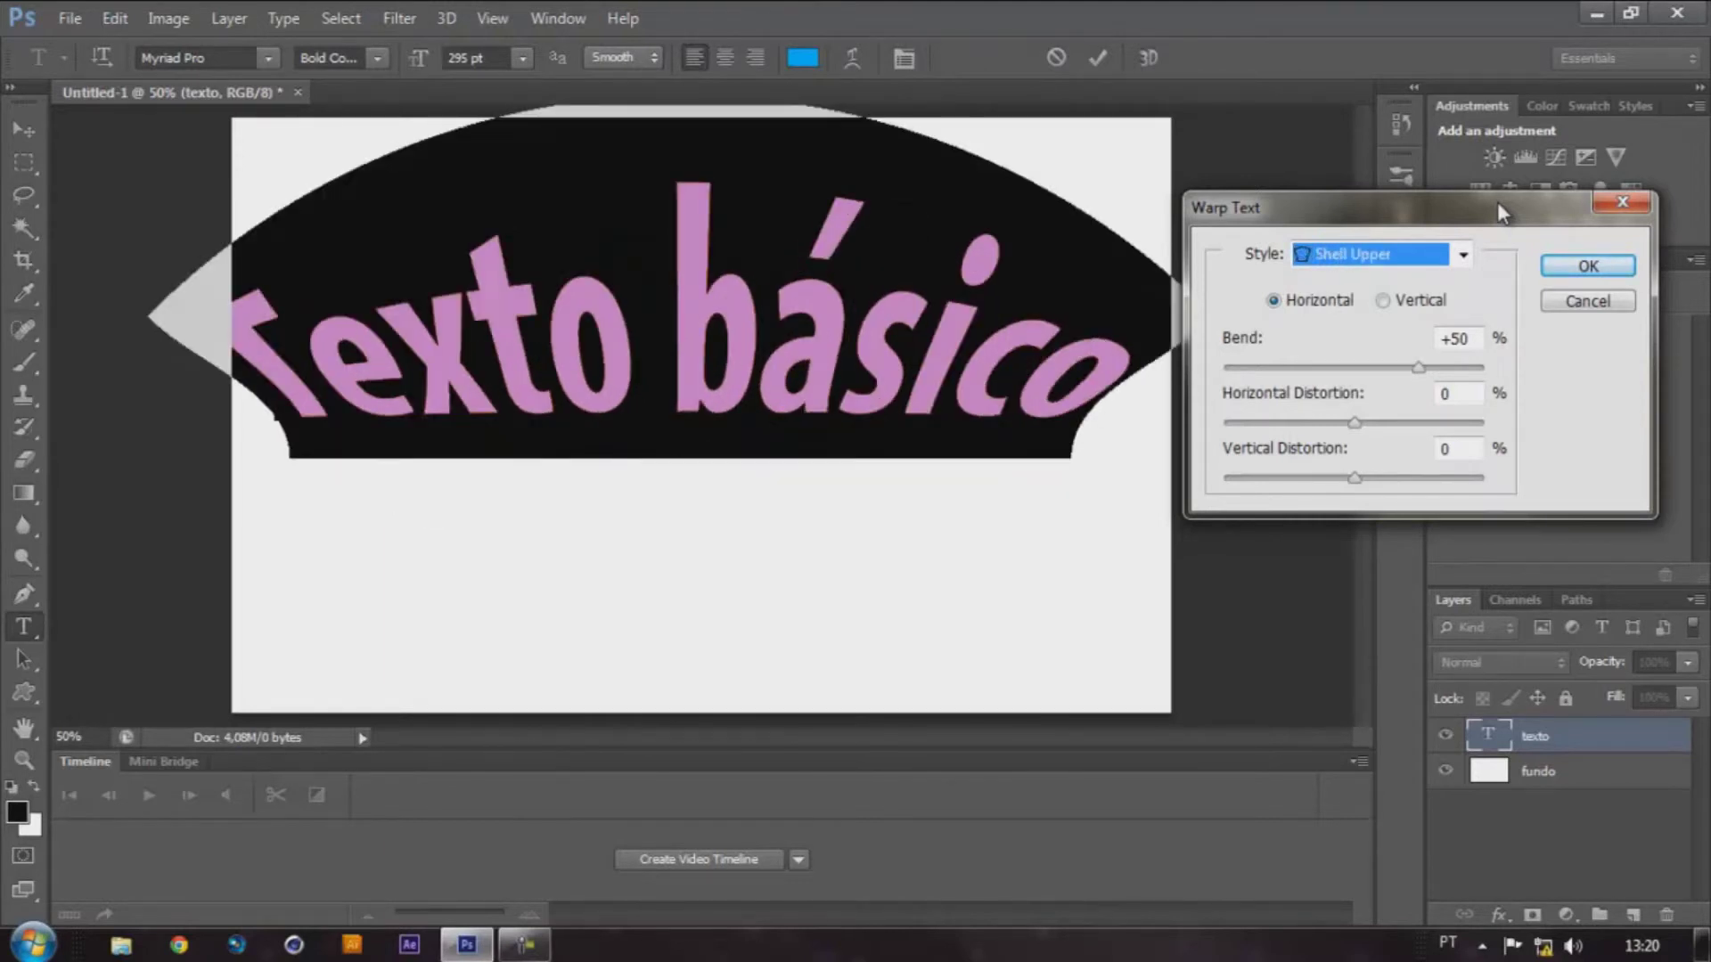
{"action": "key", "text": "Up"}
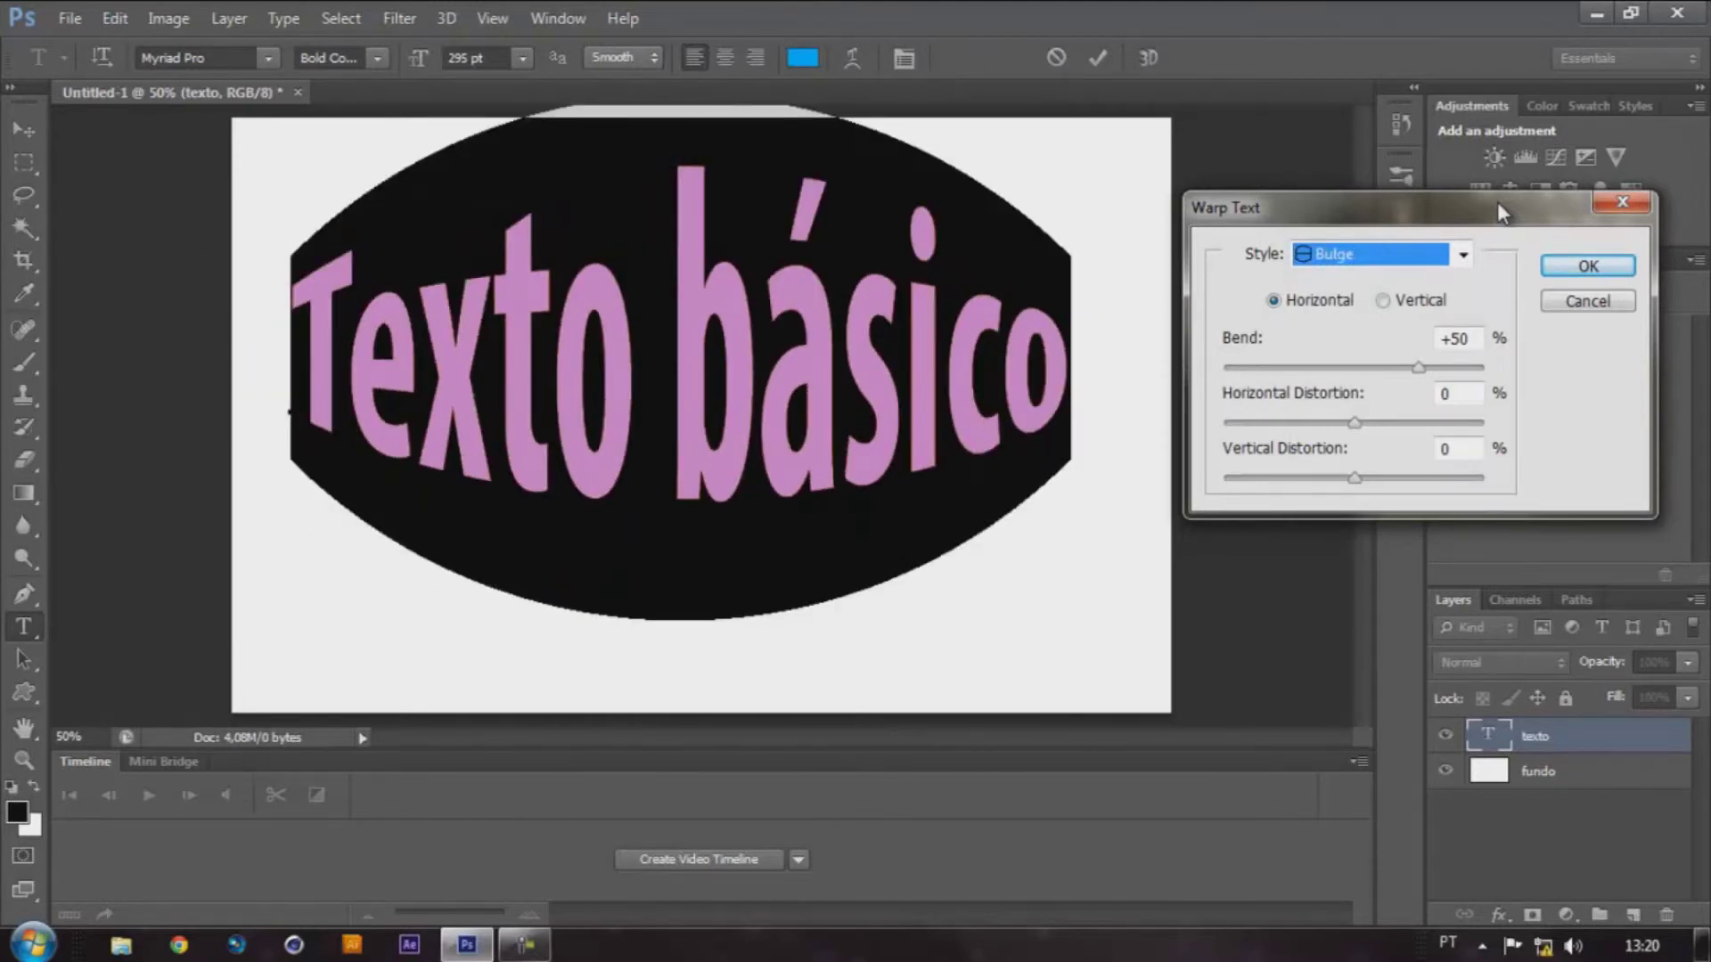
{"action": "left_click", "coordinate": [1617, 267]}
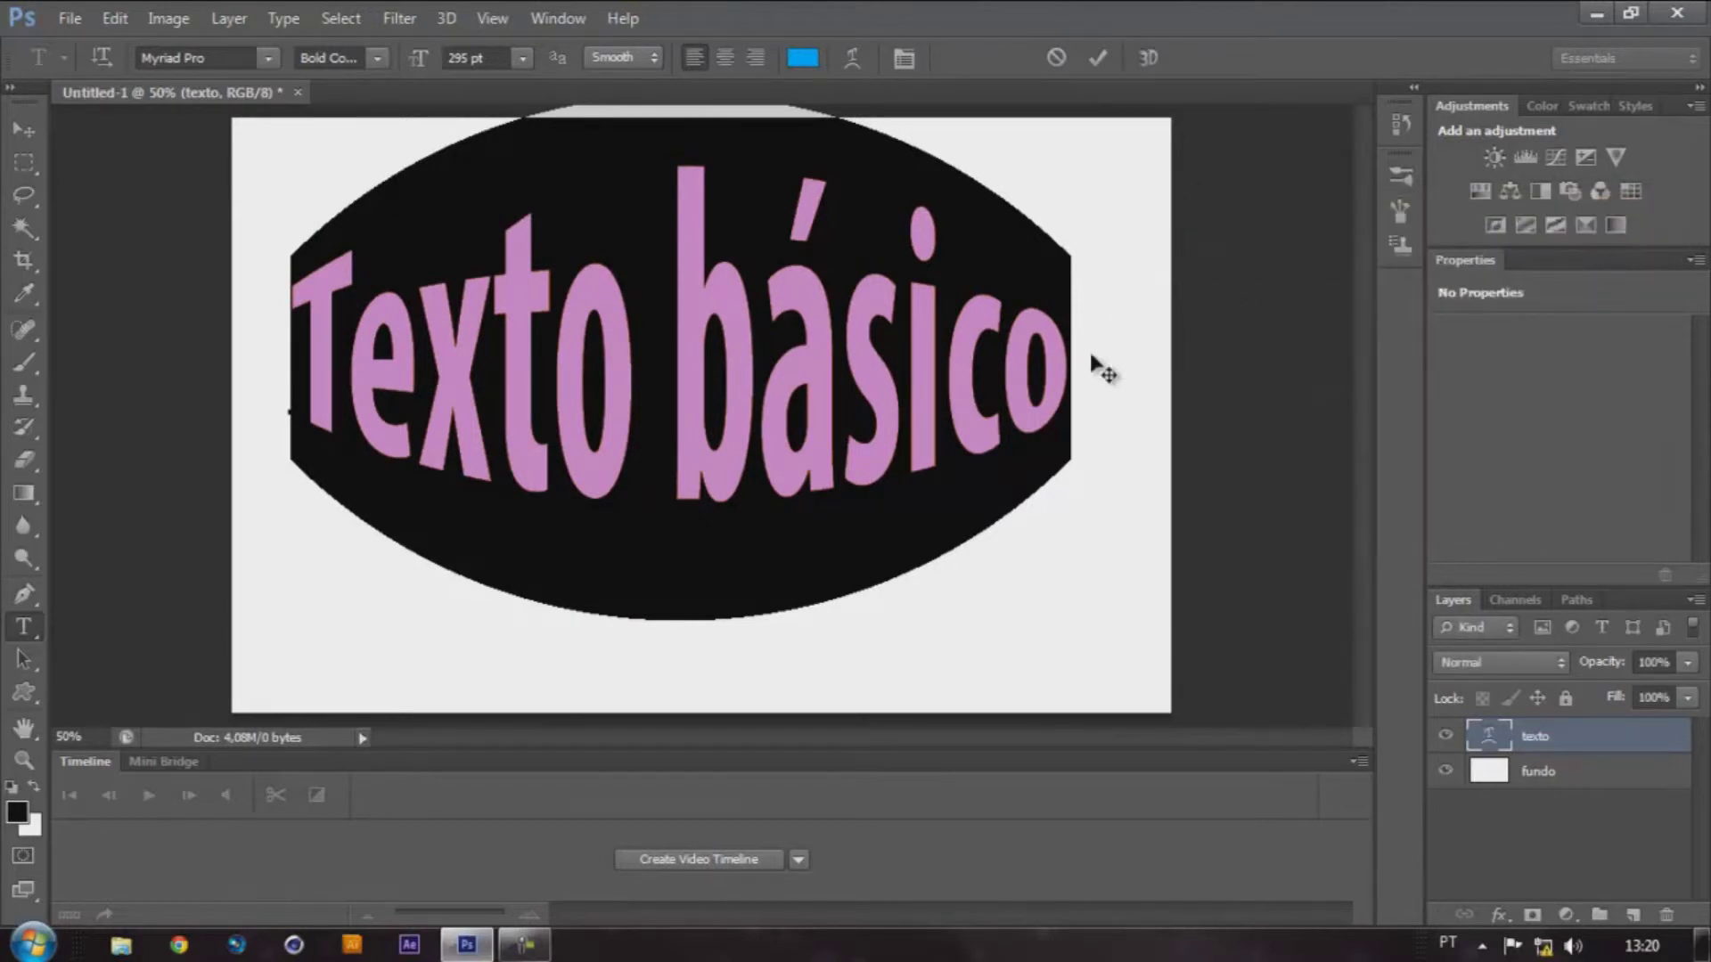
Step: Finish editing the text with the Move tool and enable Bevel & Emboss in the texto layer's Layer Style settings
{"action": "left_click", "coordinate": [25, 131]}
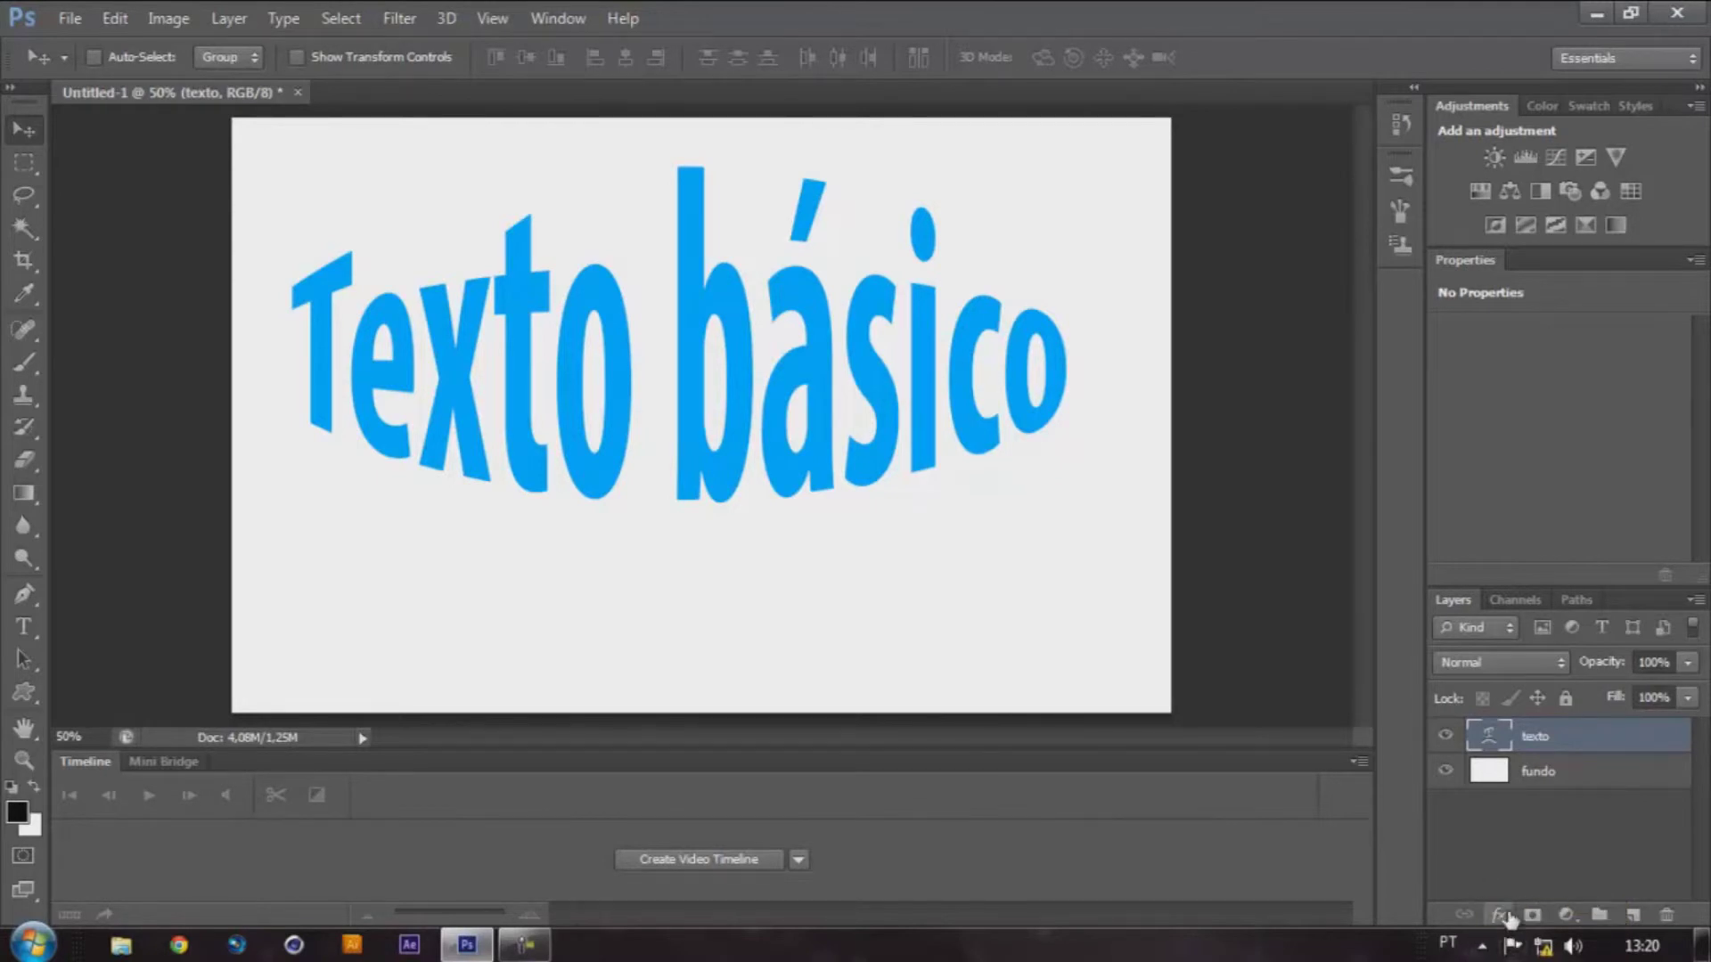
{"action": "double_click", "coordinate": [1631, 745]}
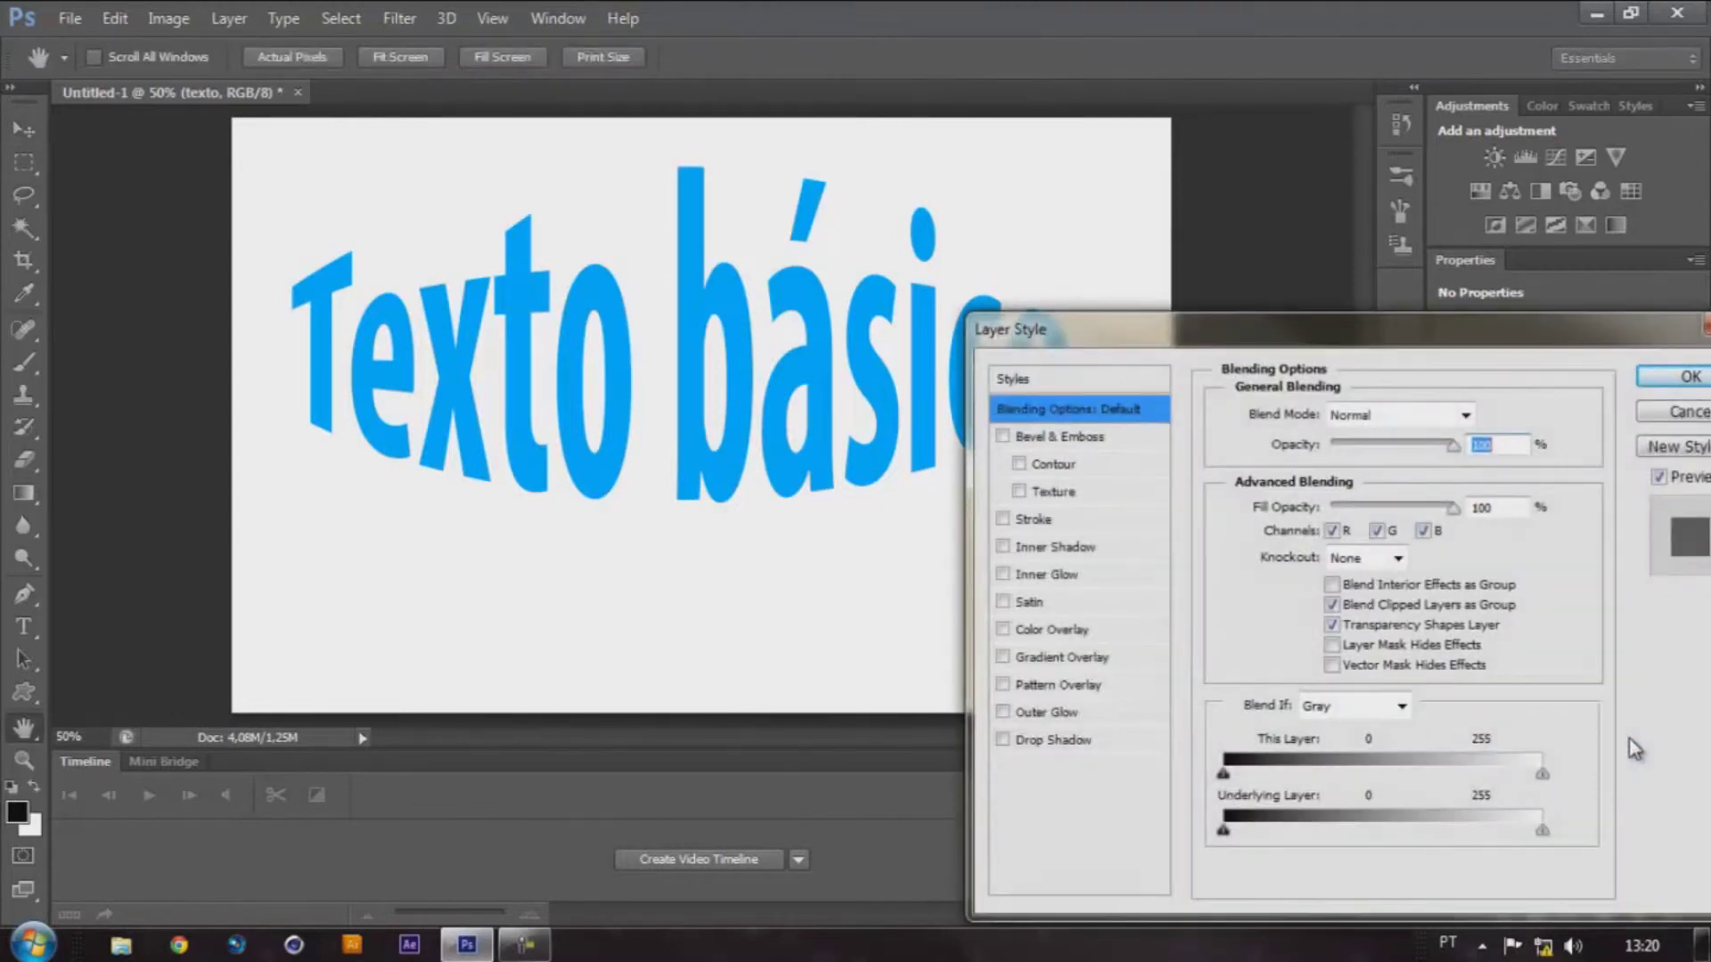
{"action": "left_click_drag", "start_coordinate": [1408, 350], "coordinate": [1331, 340]}
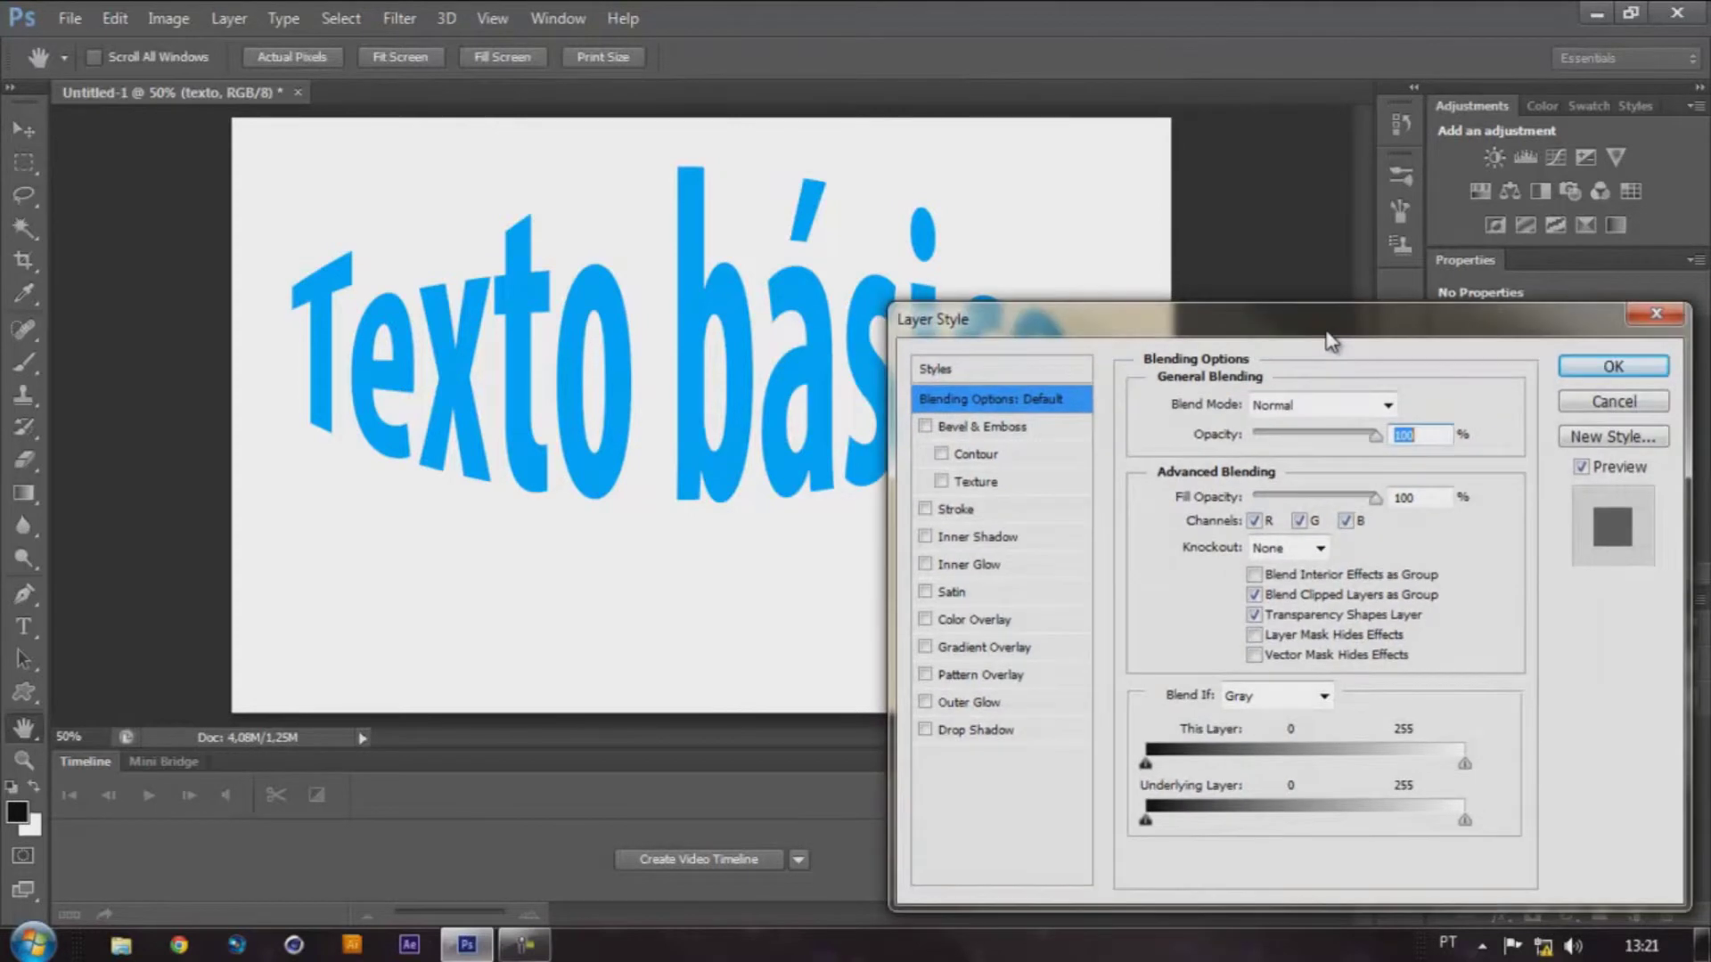
{"action": "left_click", "coordinate": [931, 432]}
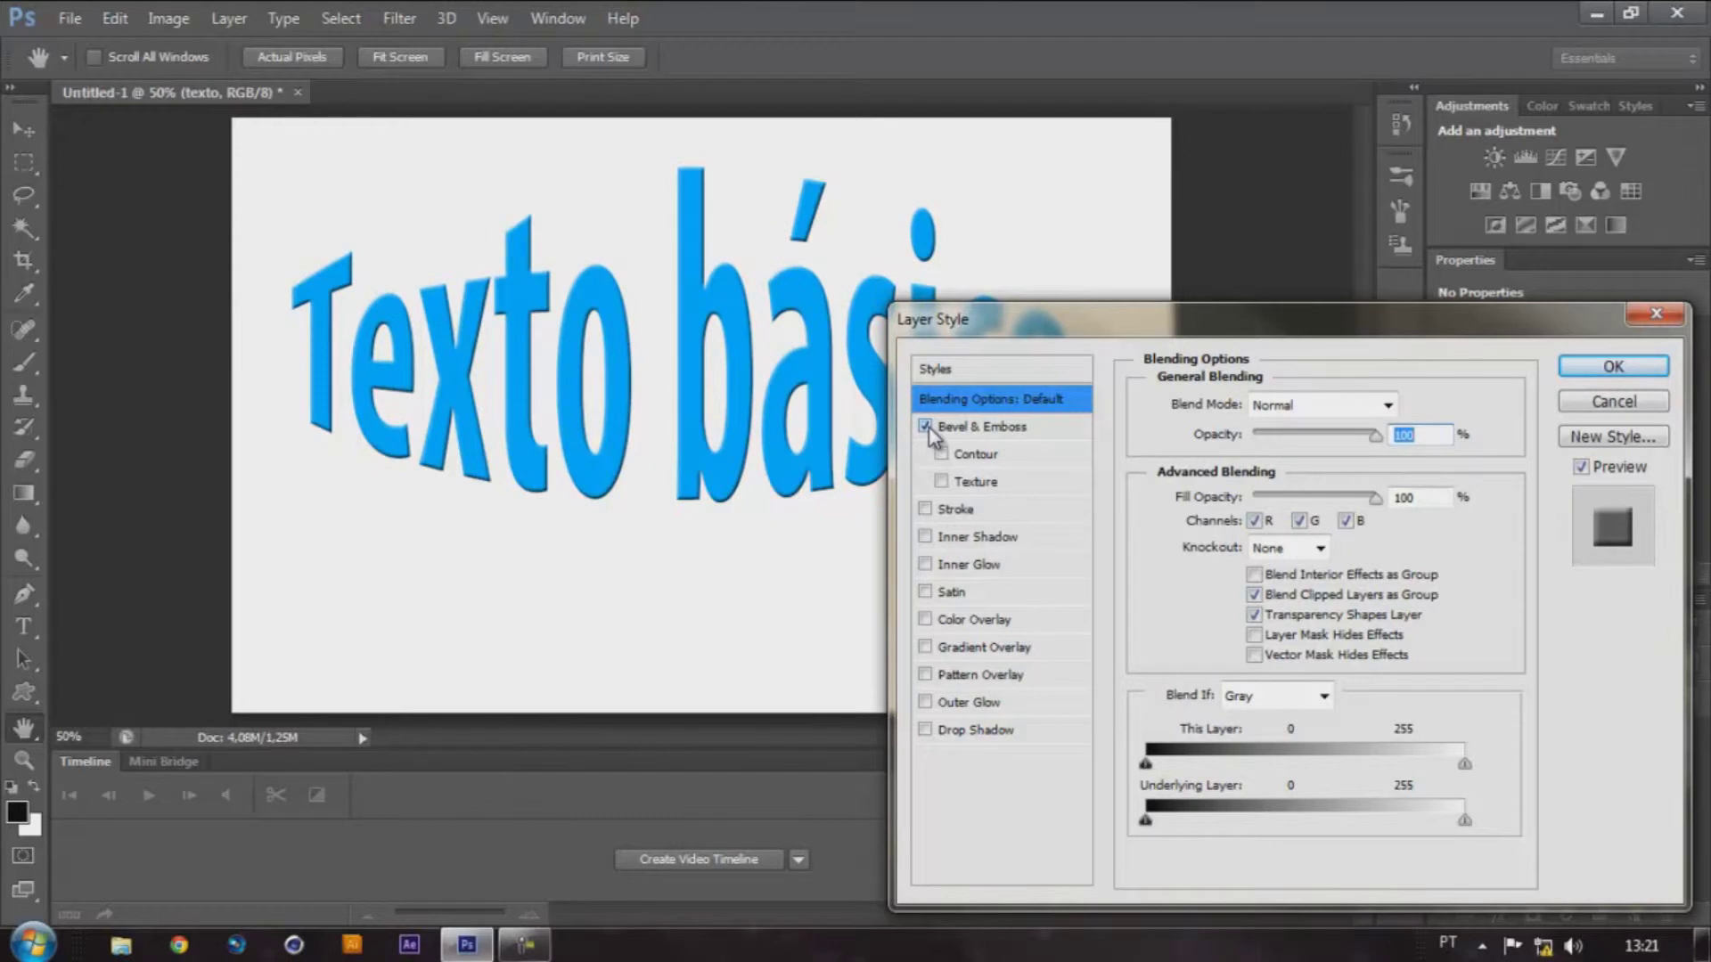
Step: Try the Contour, Texture, Stroke and Inner Shadow effects on the texto layer and switch each one off again
{"action": "left_click", "coordinate": [940, 455]}
{"action": "left_click", "coordinate": [940, 456]}
{"action": "left_click", "coordinate": [942, 482]}
{"action": "left_click", "coordinate": [942, 482]}
{"action": "left_click", "coordinate": [925, 510]}
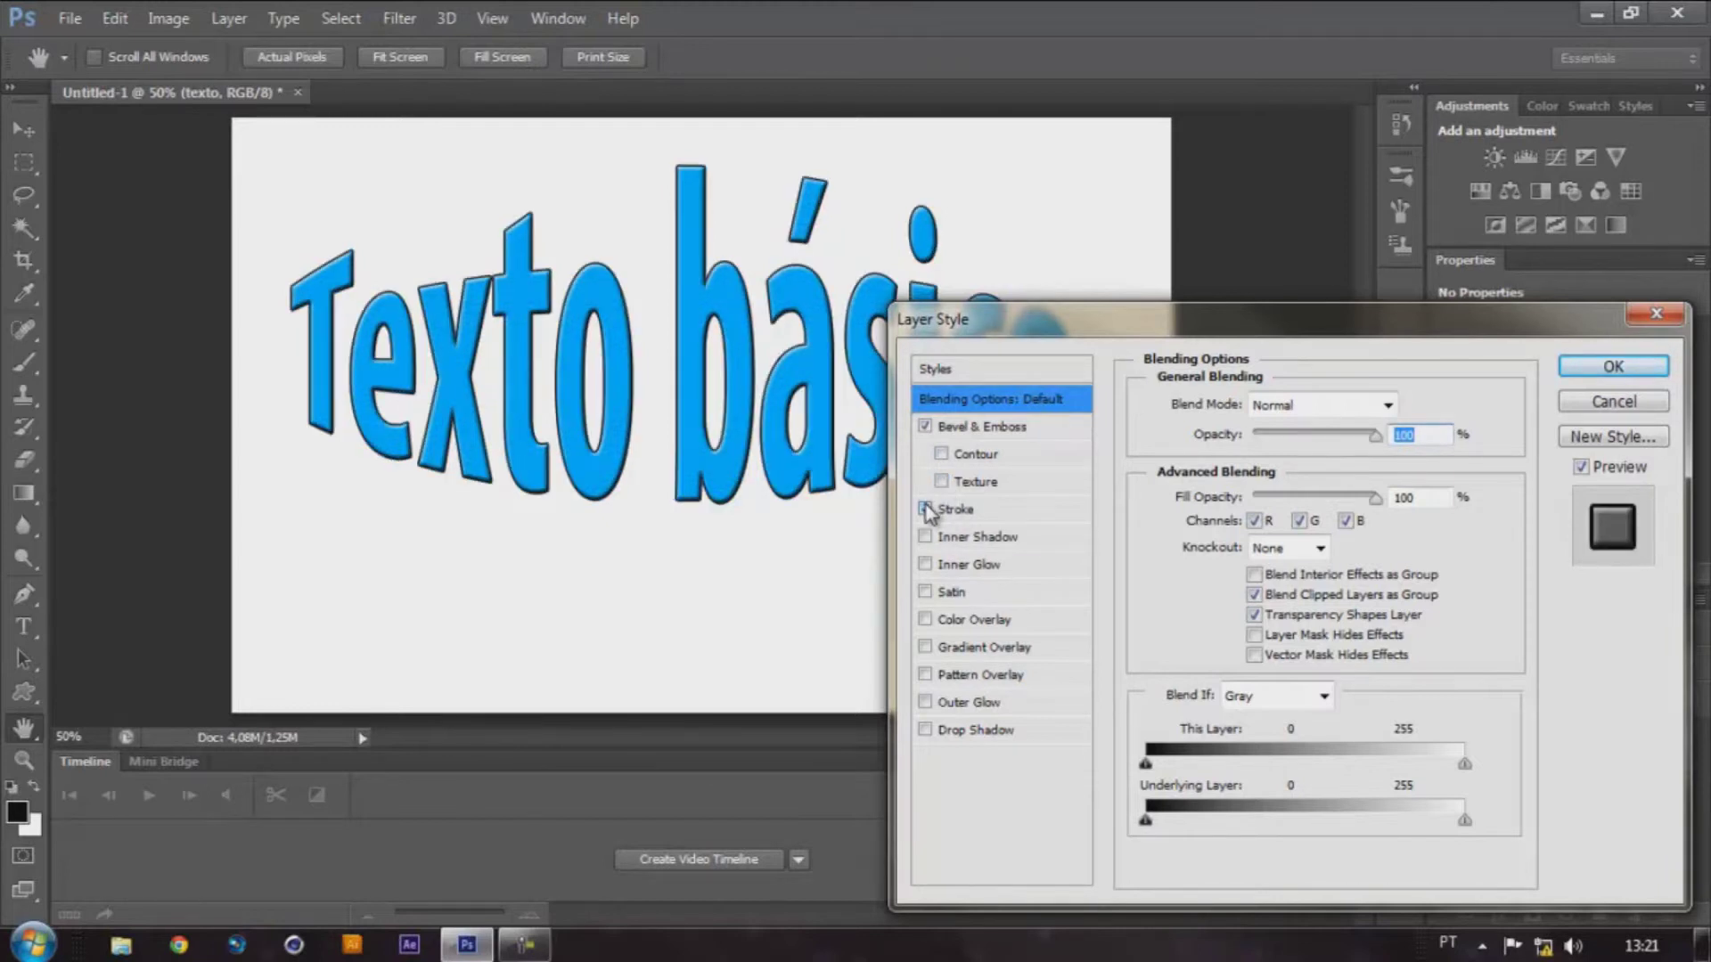
{"action": "left_click", "coordinate": [926, 510]}
{"action": "left_click", "coordinate": [925, 538]}
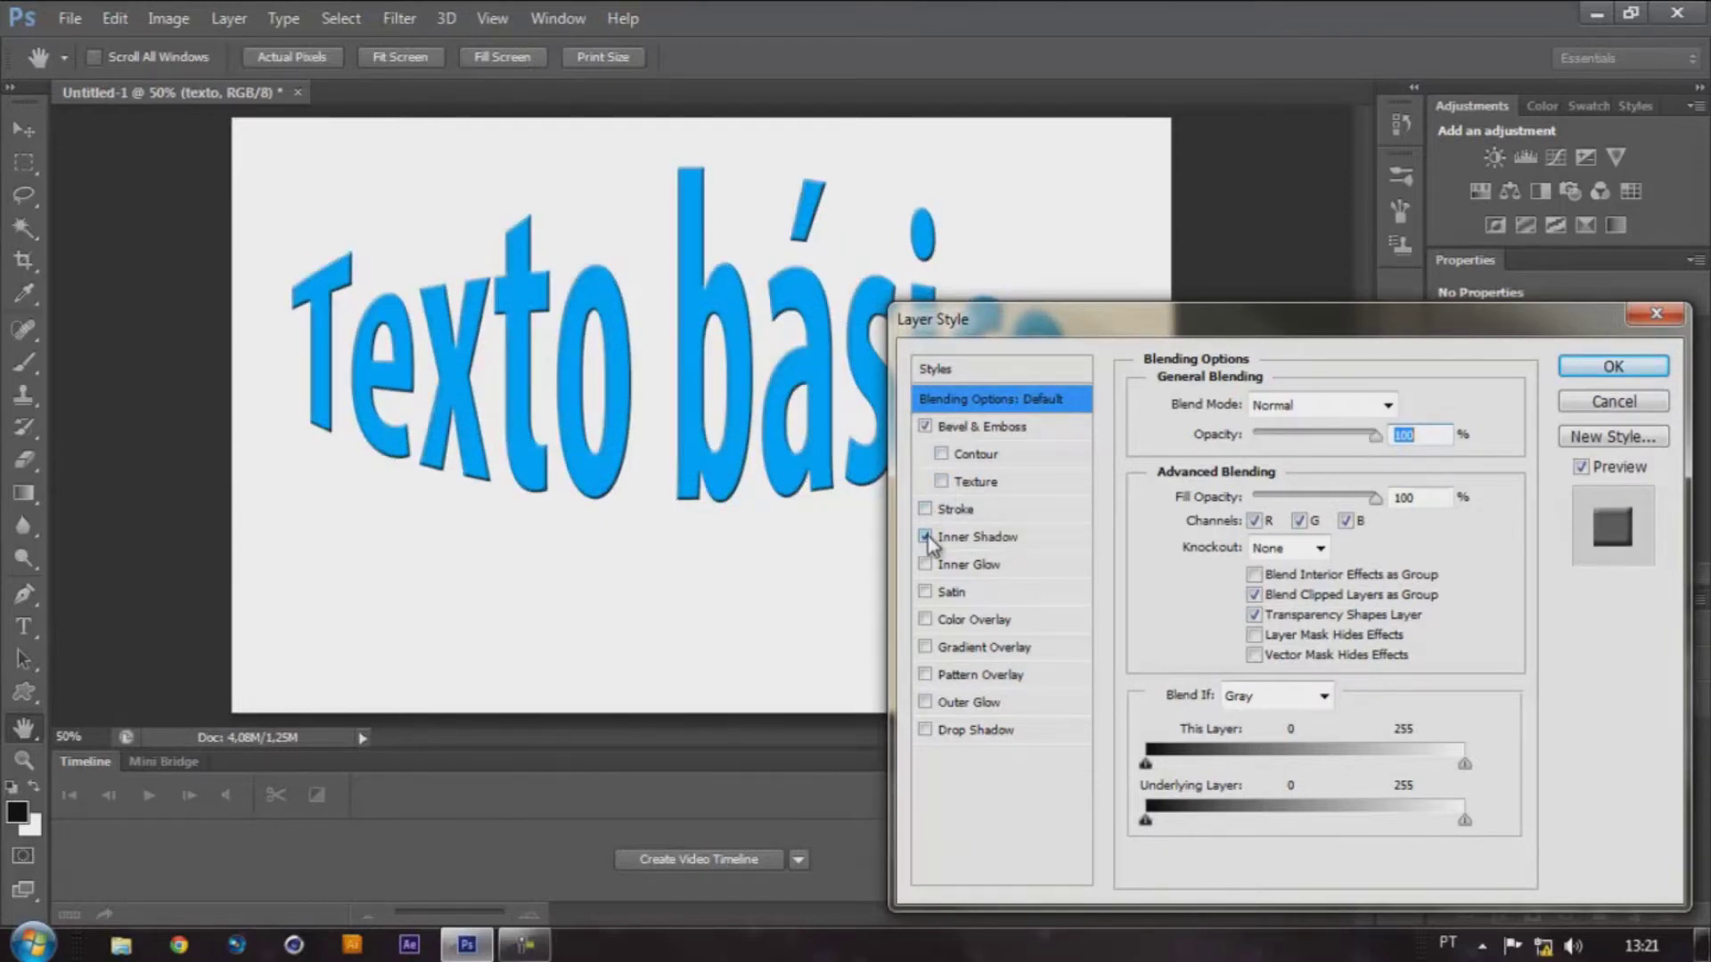
{"action": "left_click", "coordinate": [925, 538]}
Step: Try Inner Glow, Satin and Color Overlay on the texto layer and disable all three
{"action": "left_click", "coordinate": [925, 564]}
{"action": "left_click", "coordinate": [924, 593]}
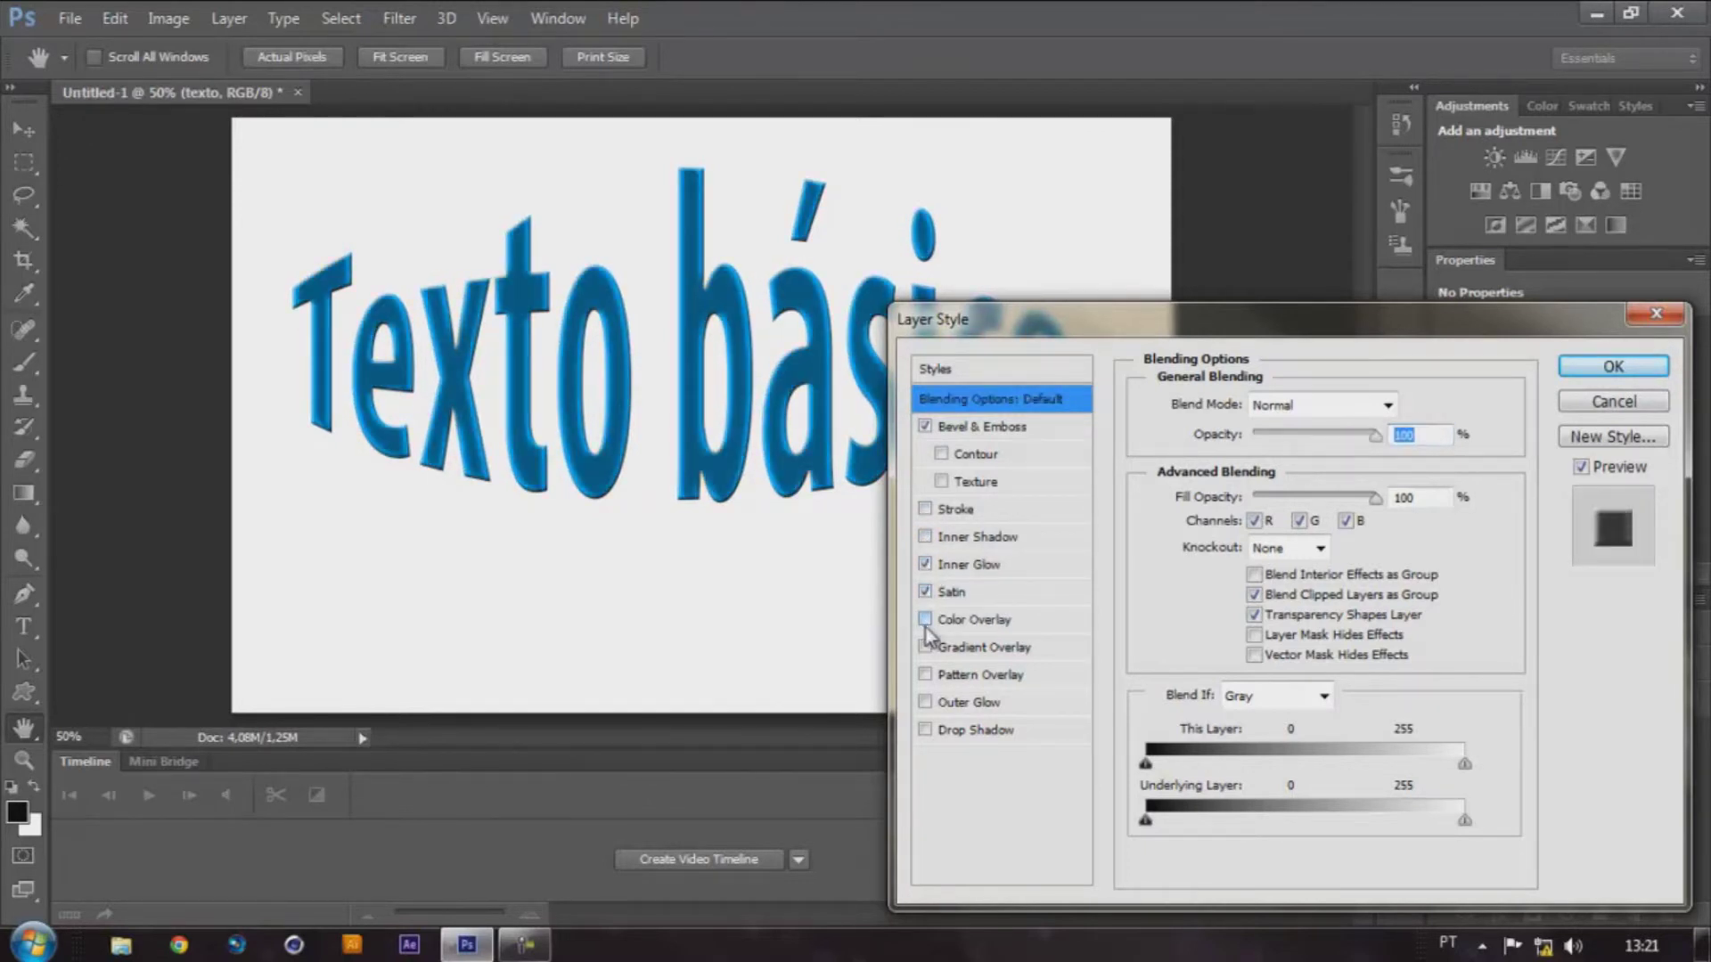
{"action": "left_click", "coordinate": [925, 620]}
{"action": "left_click", "coordinate": [924, 593]}
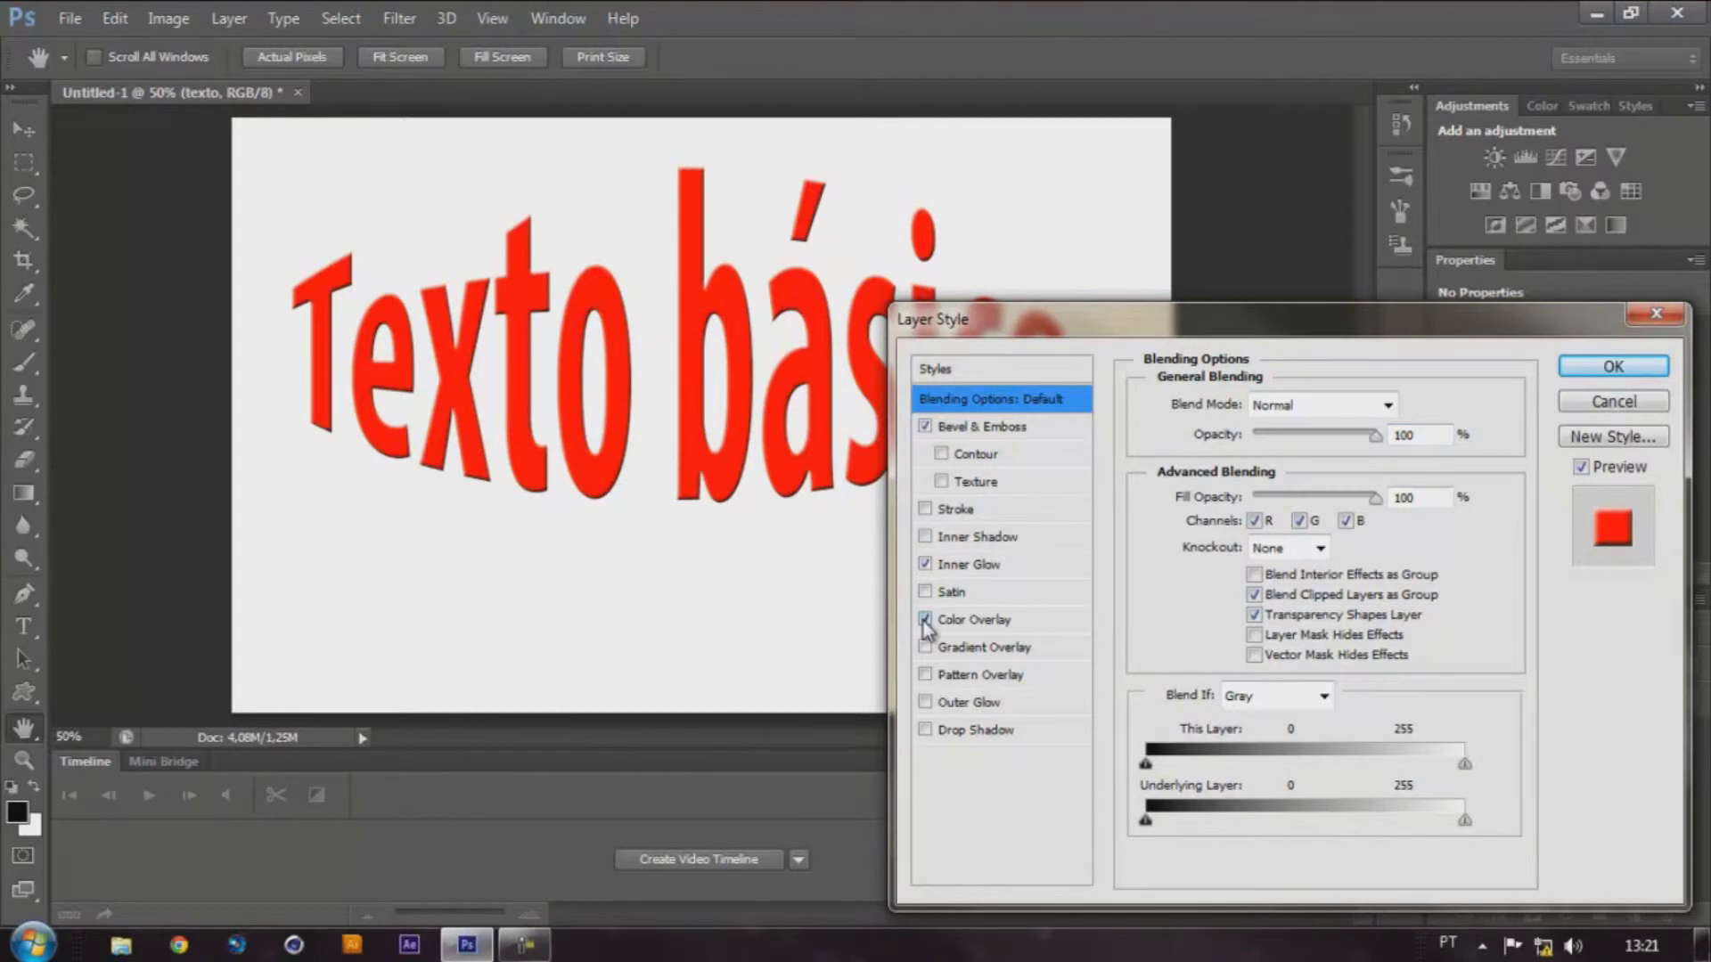
{"action": "left_click", "coordinate": [925, 620]}
{"action": "left_click", "coordinate": [925, 565]}
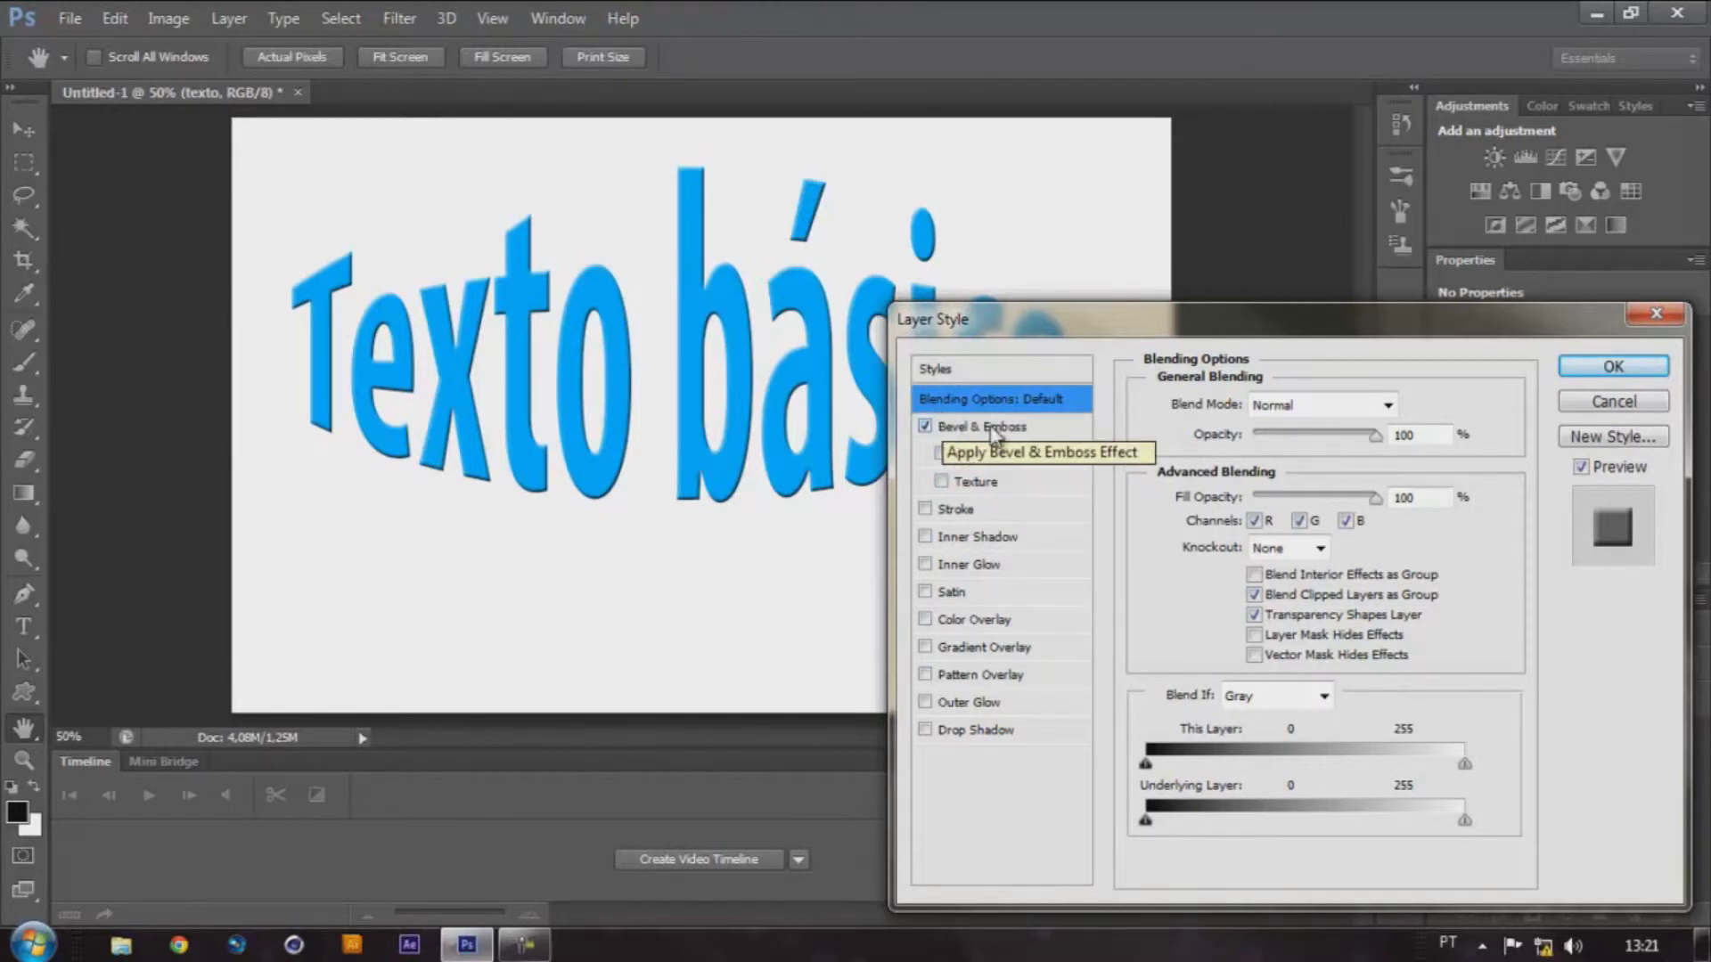
Step: Compare the text with Bevel & Emboss on and off, leaving it enabled, and test its Contour and Texture options
{"action": "left_click", "coordinate": [925, 427]}
{"action": "left_click", "coordinate": [925, 426]}
{"action": "left_click", "coordinate": [925, 427]}
{"action": "left_click", "coordinate": [925, 427]}
{"action": "left_click", "coordinate": [924, 427]}
{"action": "left_click", "coordinate": [942, 455]}
{"action": "left_click", "coordinate": [942, 455]}
{"action": "left_click", "coordinate": [942, 482]}
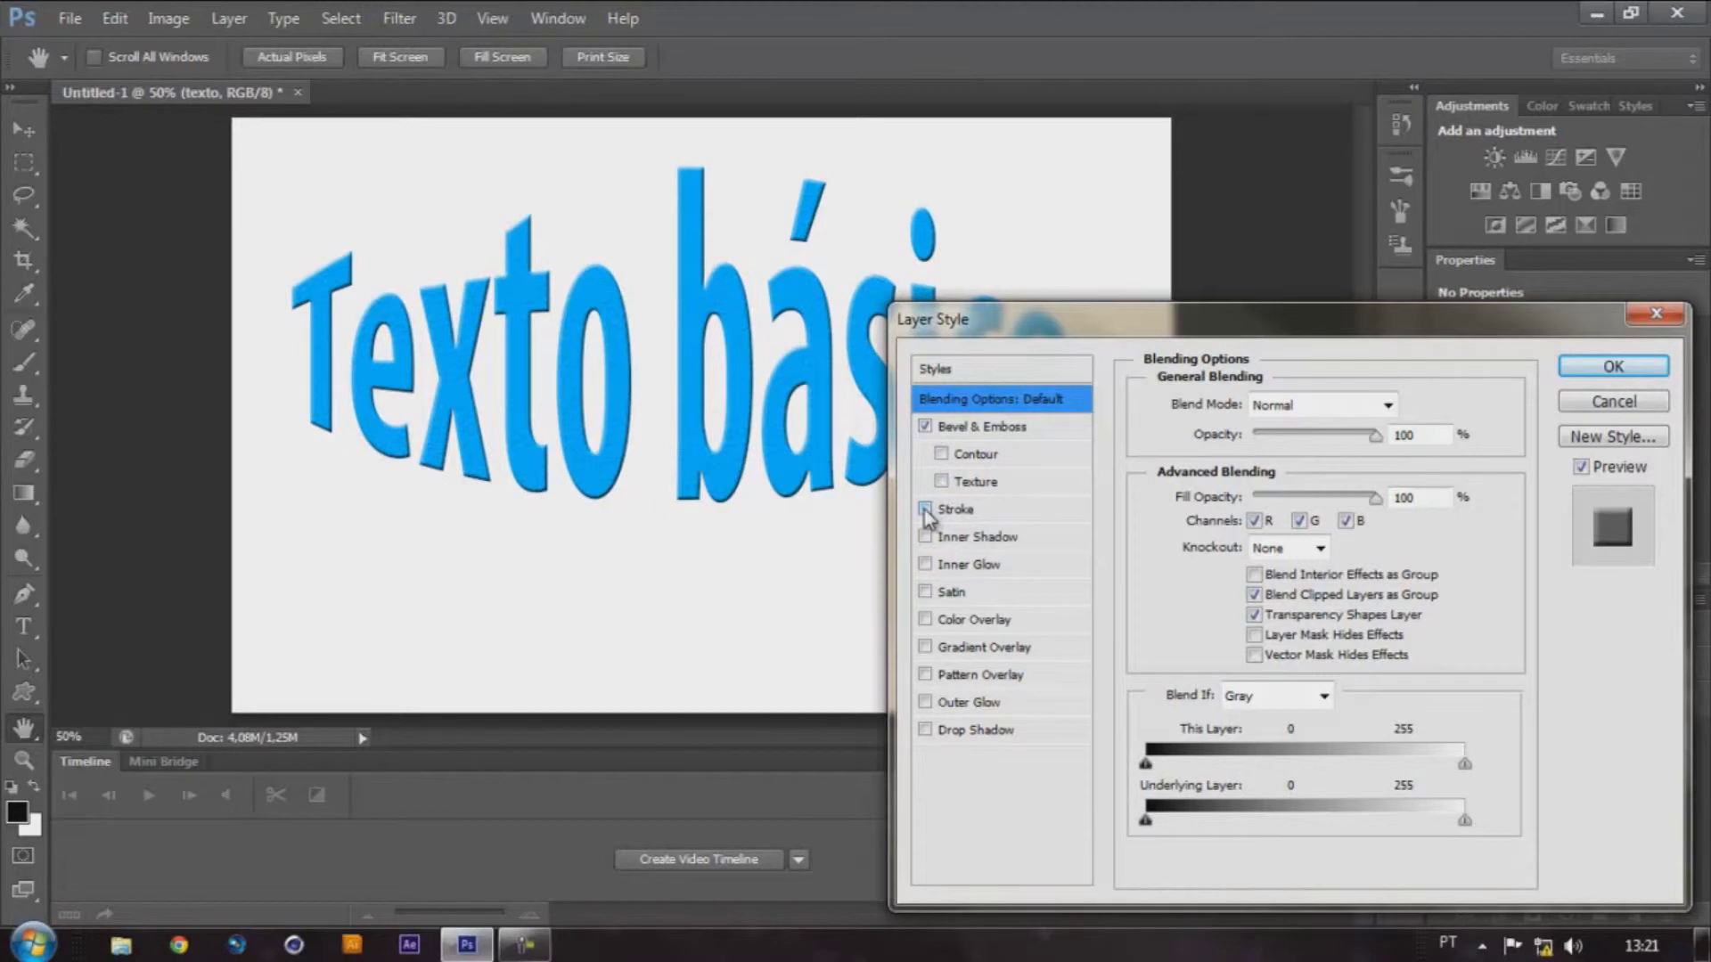
Step: Switch the Stroke effect on and off repeatedly to compare the text's outline, leaving it disabled
{"action": "left_click", "coordinate": [925, 510]}
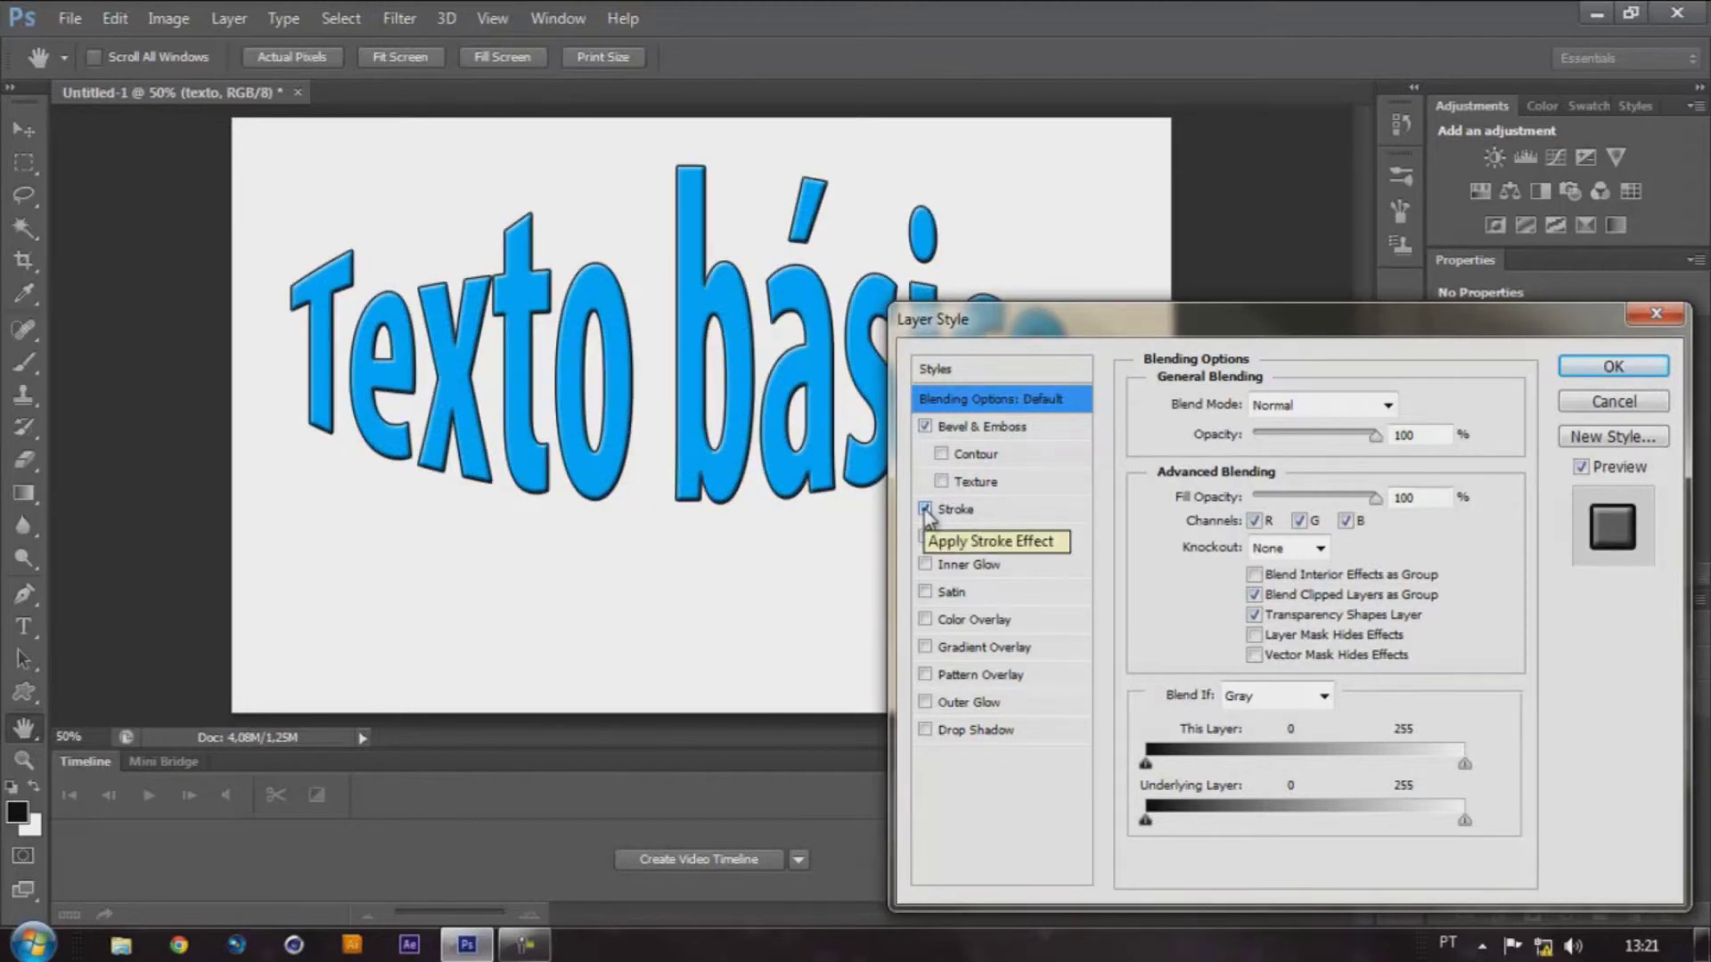
{"action": "left_click", "coordinate": [925, 510]}
{"action": "left_click", "coordinate": [925, 509]}
{"action": "left_click", "coordinate": [925, 510]}
{"action": "left_click", "coordinate": [925, 509]}
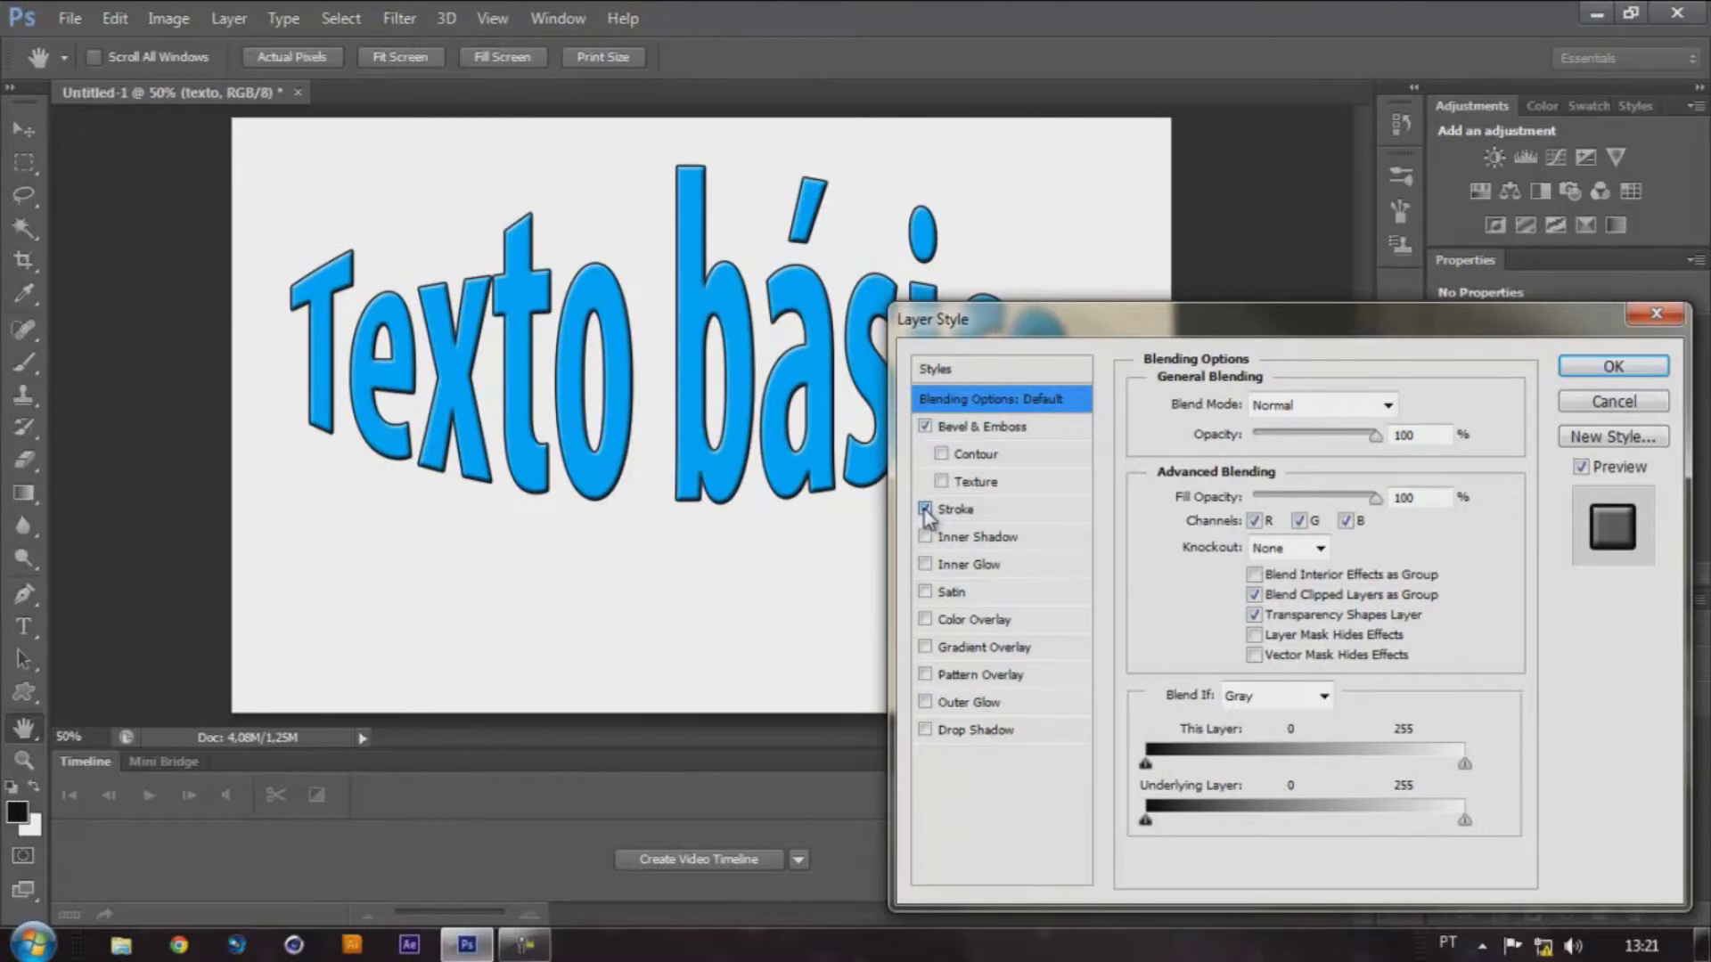
{"action": "left_click", "coordinate": [925, 509]}
{"action": "left_click", "coordinate": [925, 510]}
{"action": "left_click", "coordinate": [925, 509]}
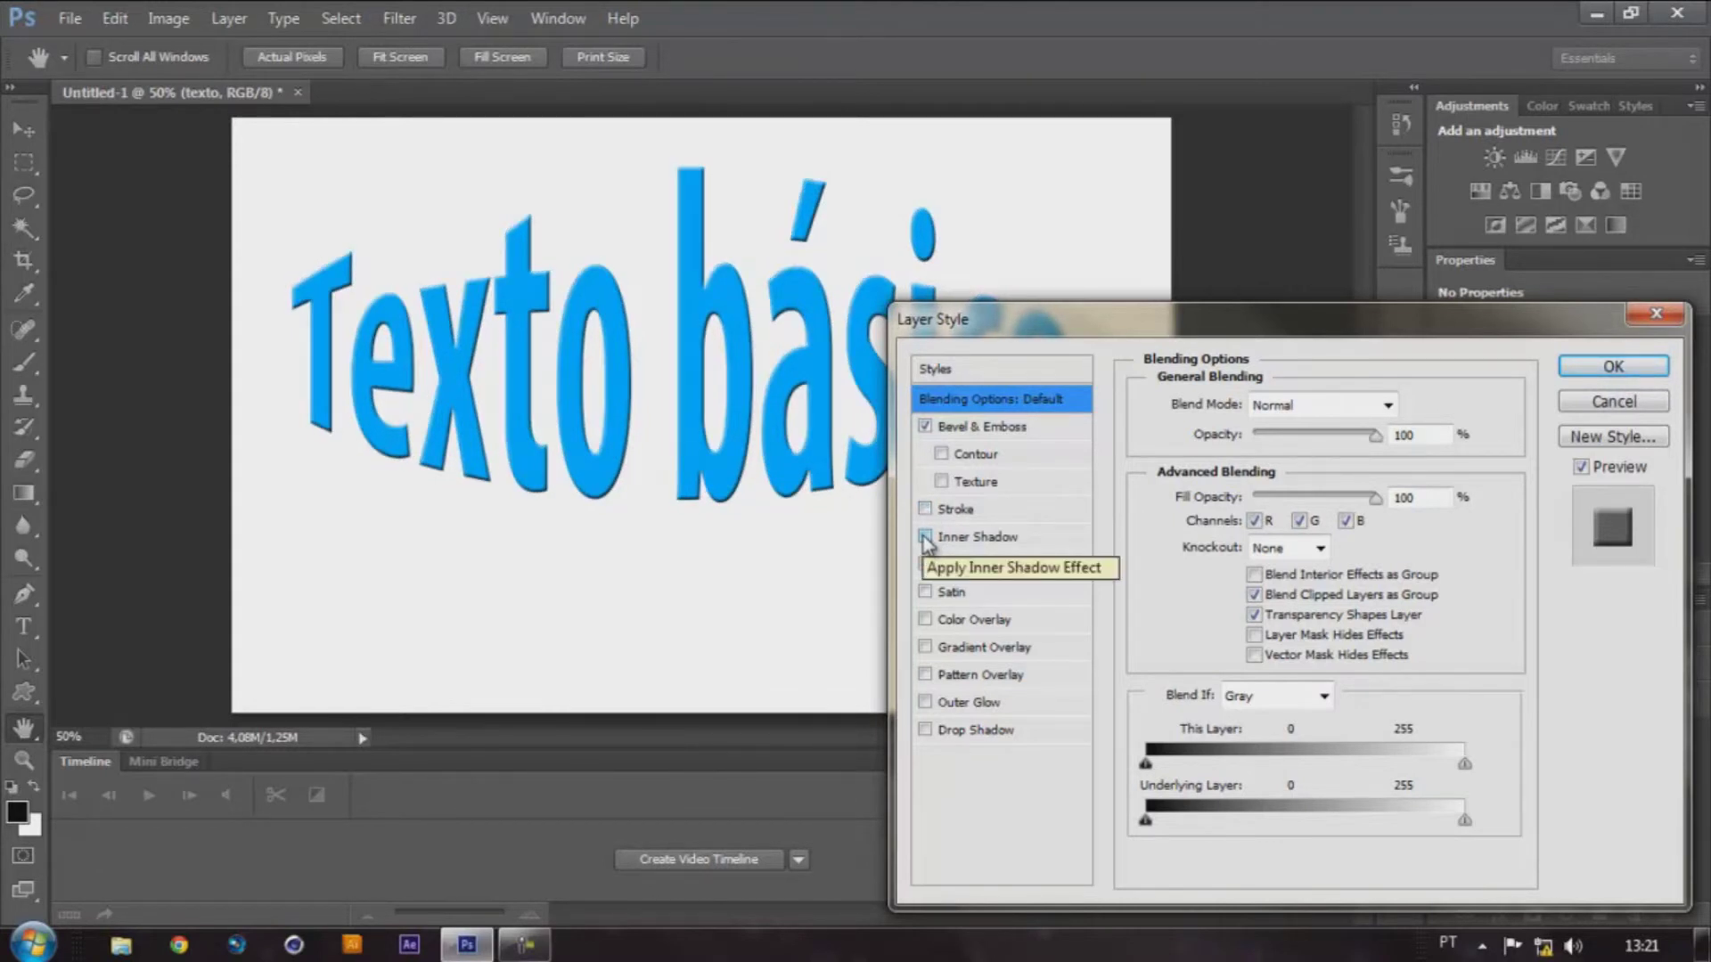
Step: Try the Inner Shadow and Inner Glow effects on the texto layer, switching each one off again
{"action": "left_click", "coordinate": [925, 538]}
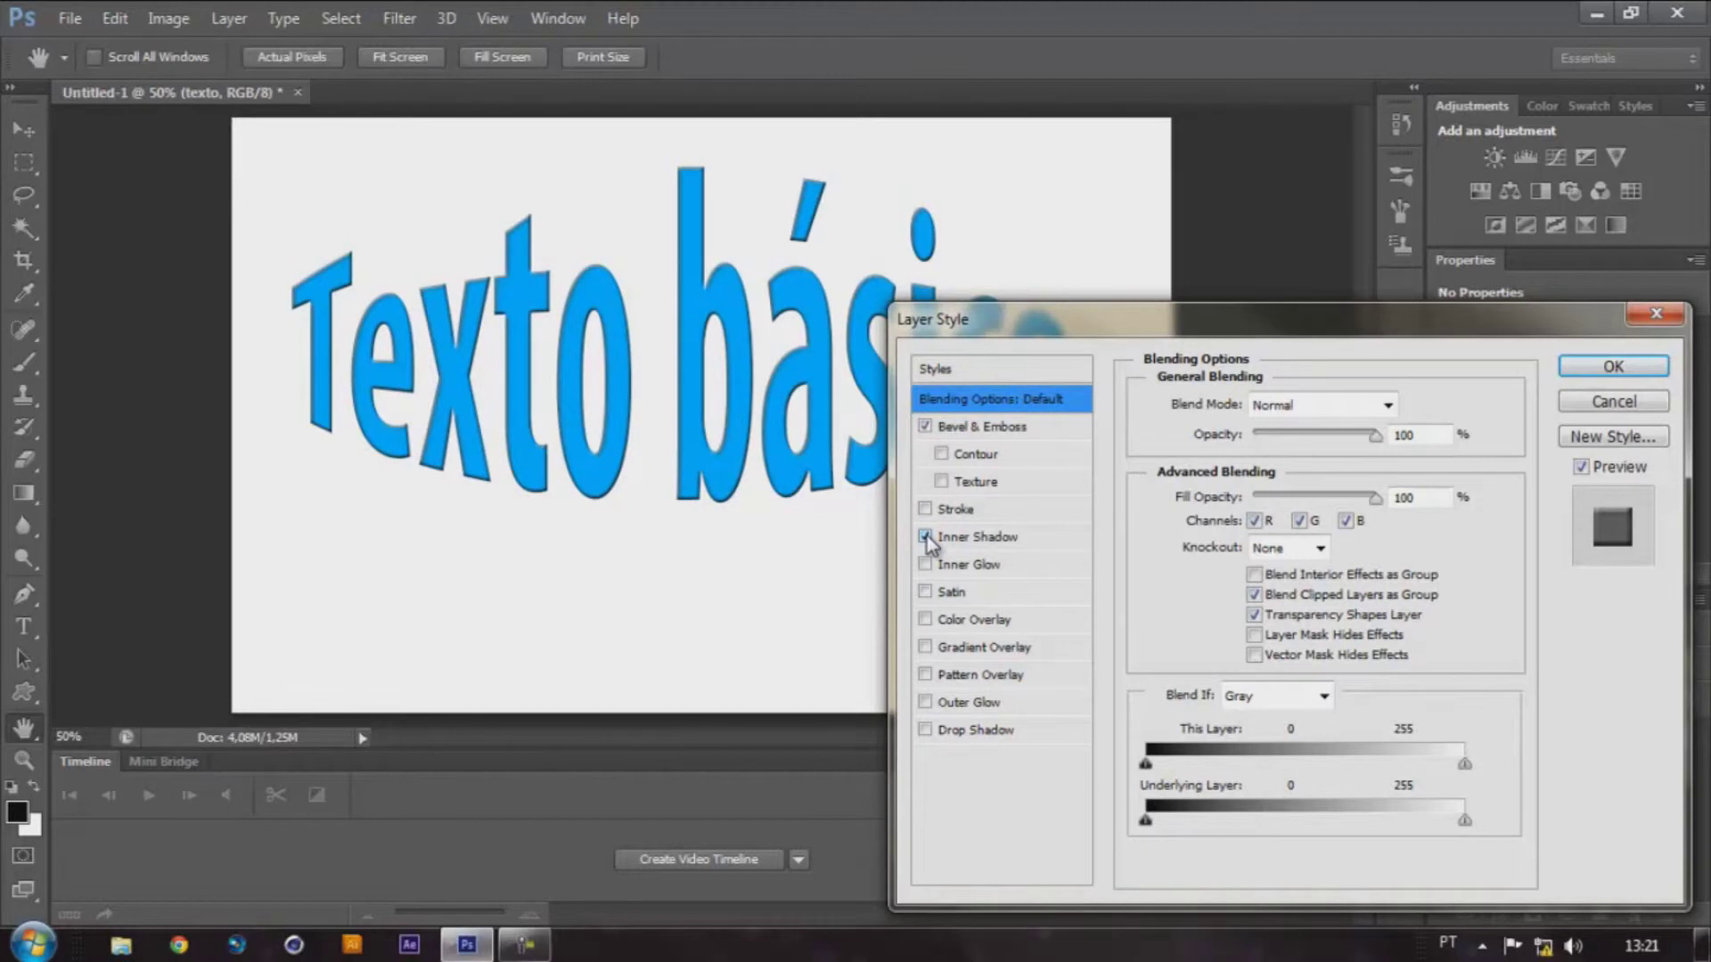
{"action": "left_click", "coordinate": [926, 537]}
{"action": "left_click", "coordinate": [926, 538]}
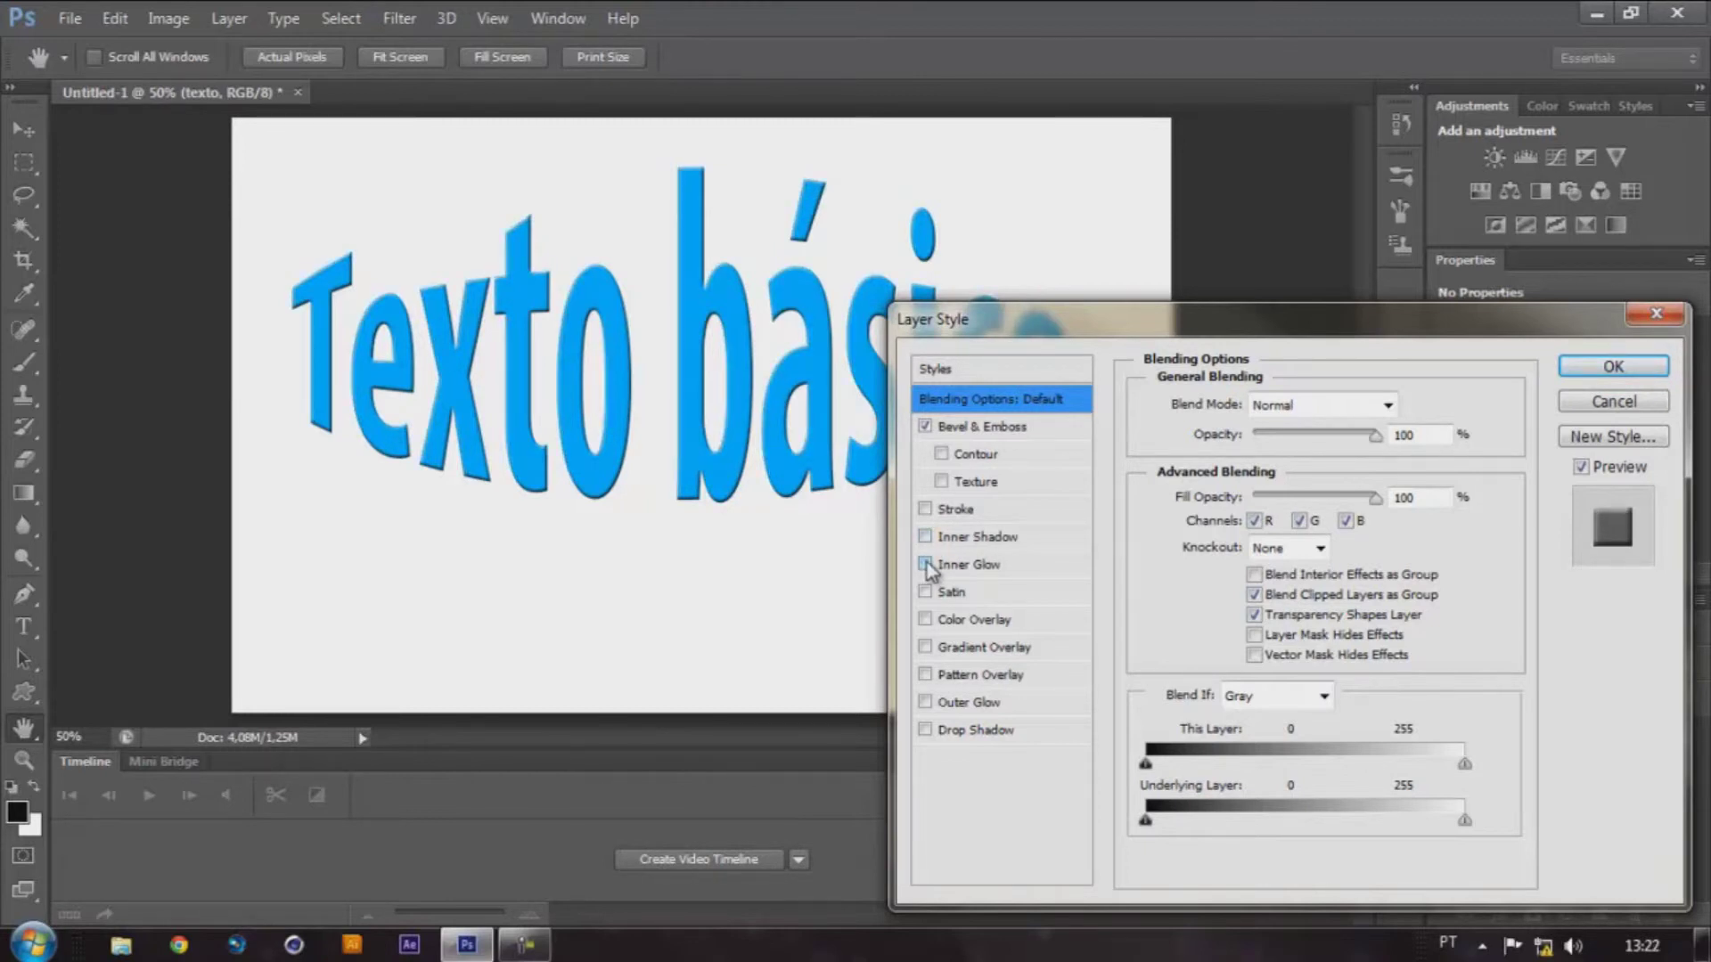
{"action": "left_click", "coordinate": [926, 565]}
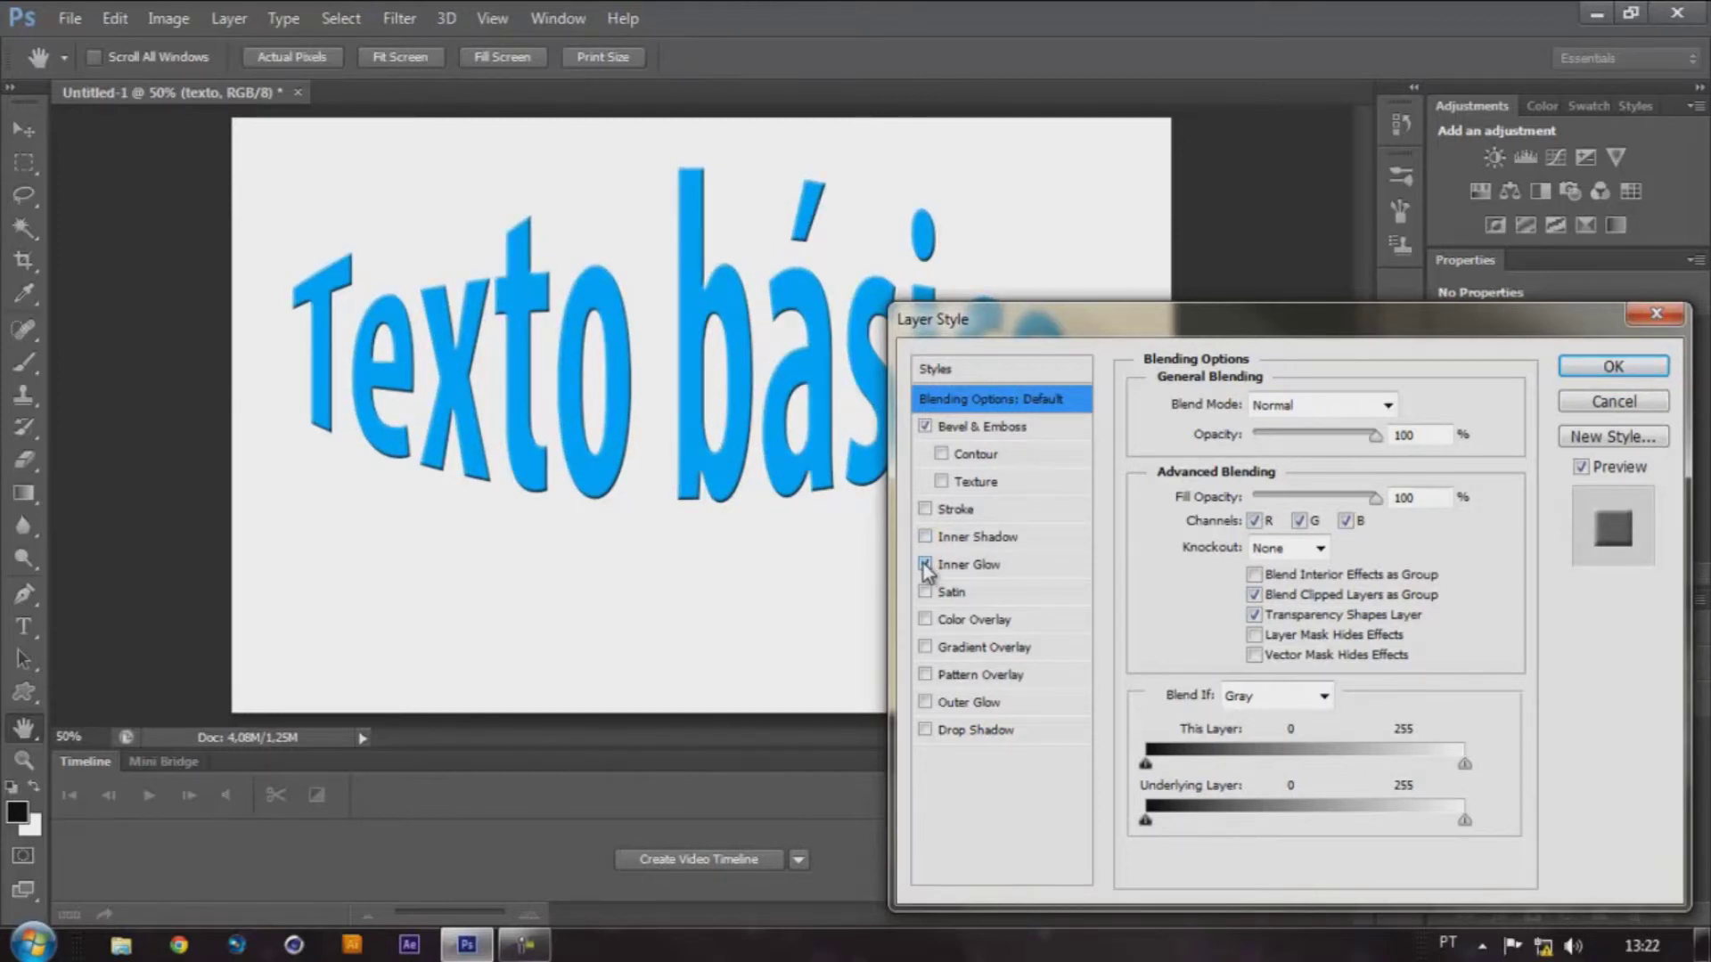
{"action": "left_click", "coordinate": [926, 565]}
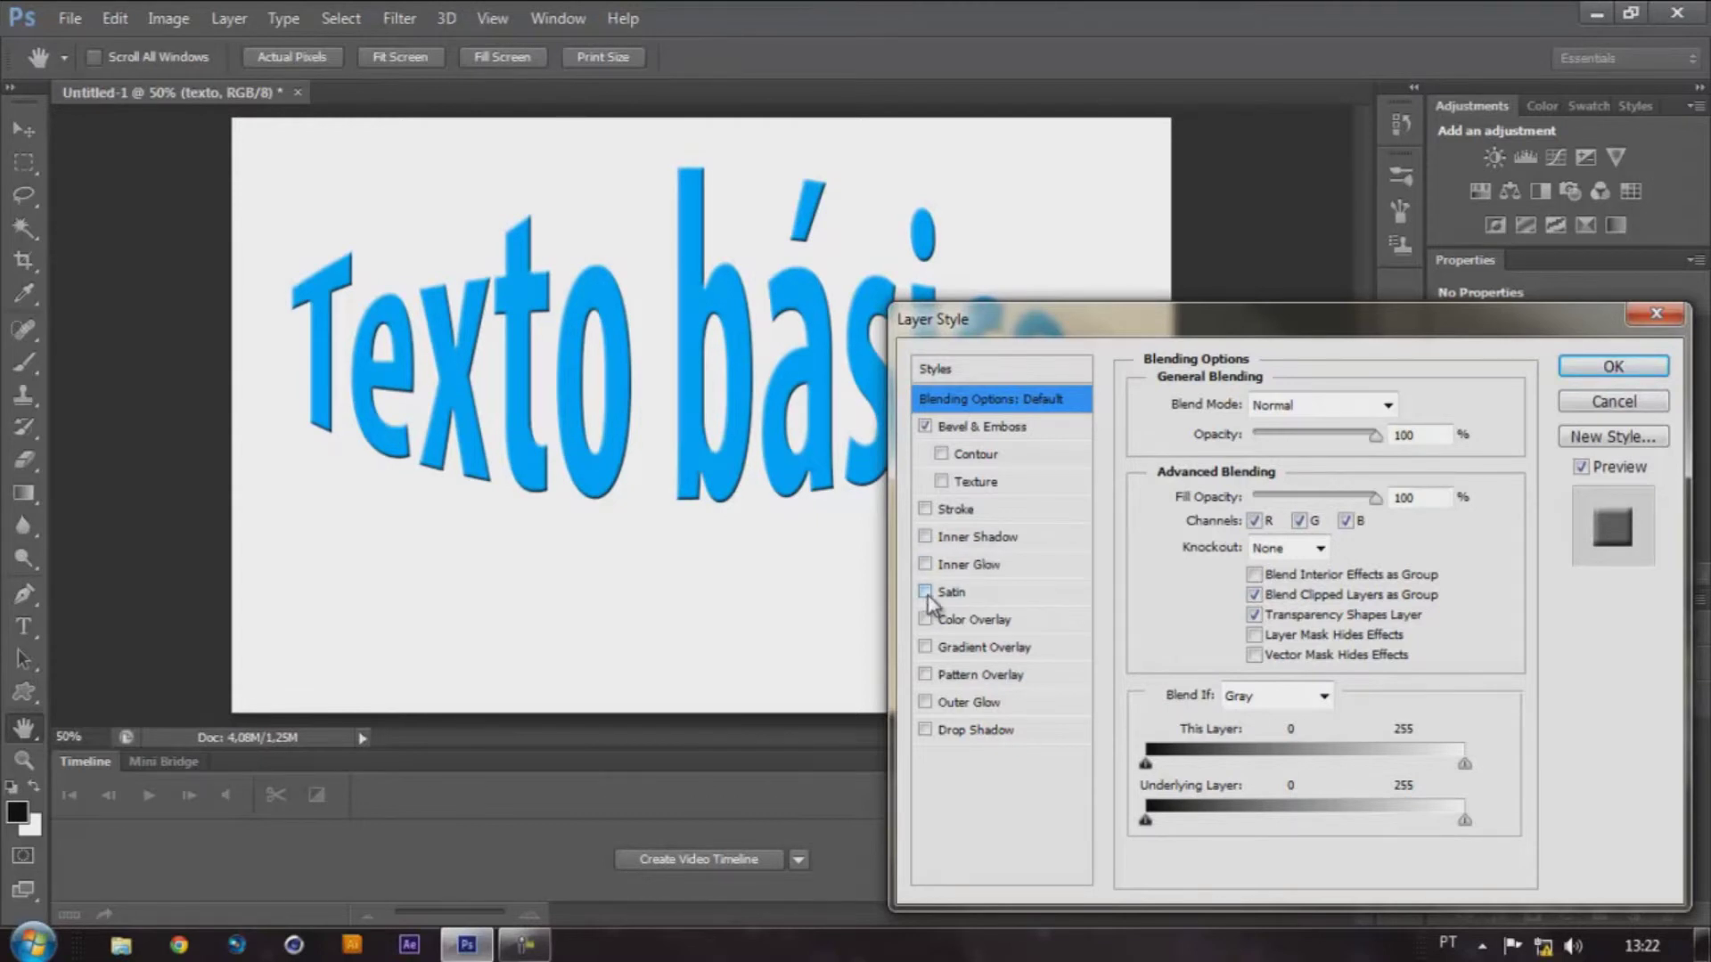
Step: Compare the text with Satin on and off, try Color Overlay as well, and leave both effects disabled
{"action": "left_click", "coordinate": [925, 592]}
{"action": "left_click", "coordinate": [926, 593]}
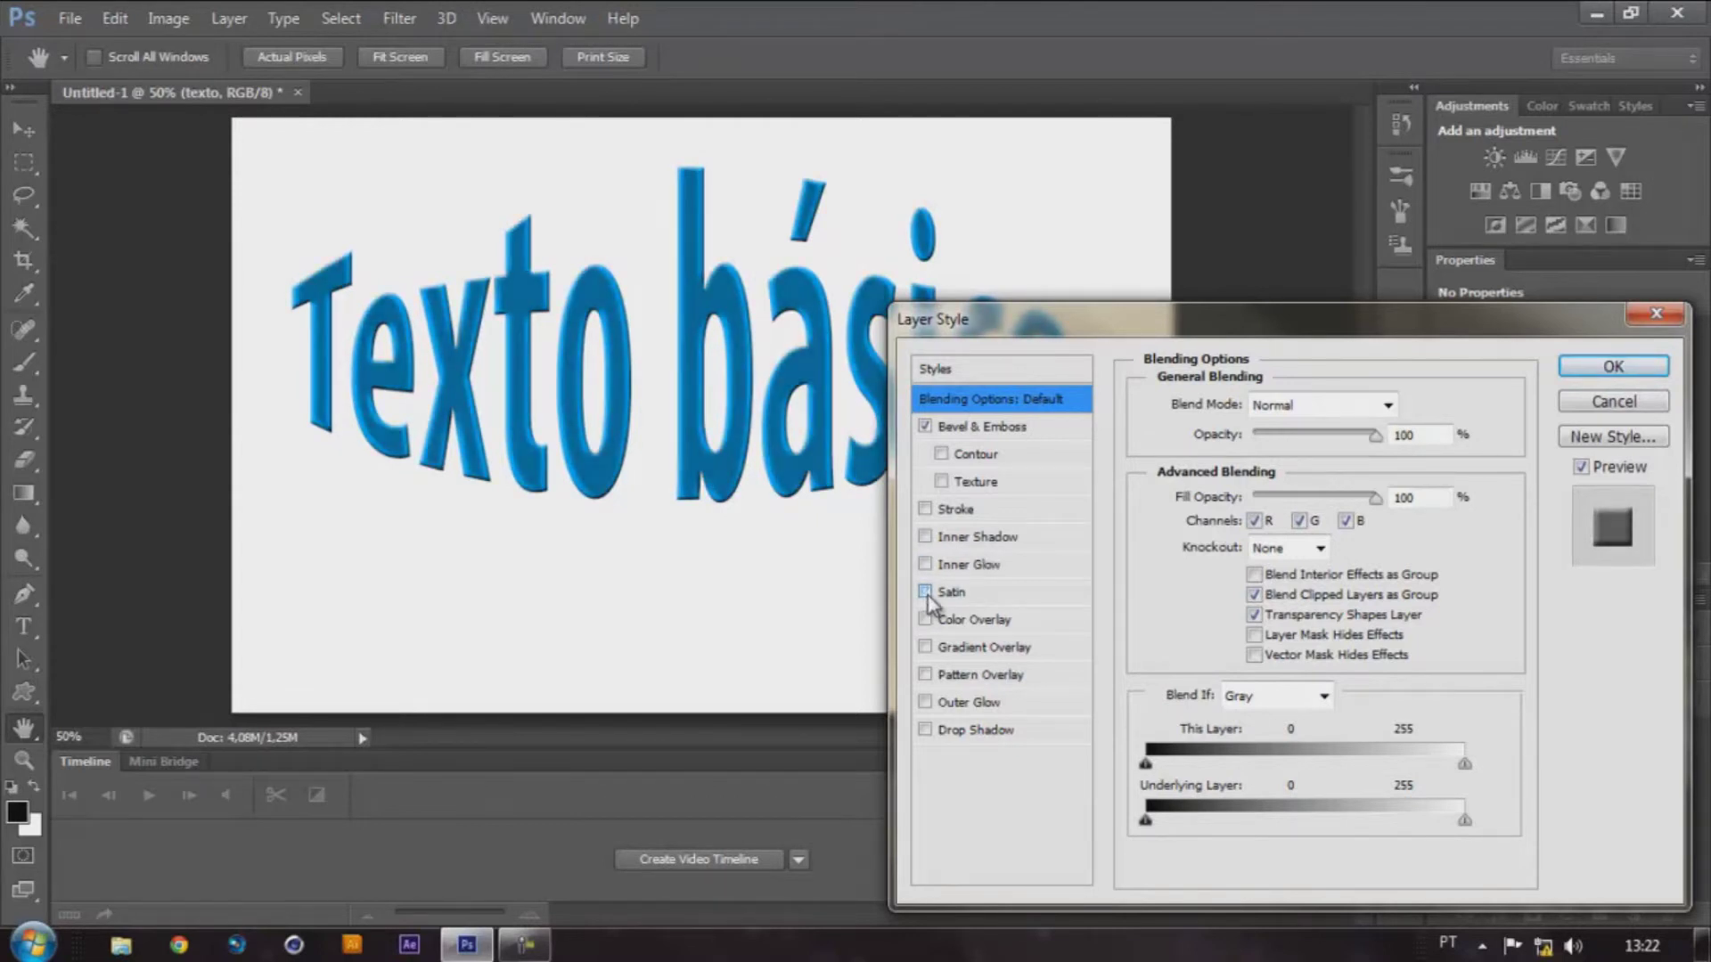
{"action": "left_click", "coordinate": [926, 593]}
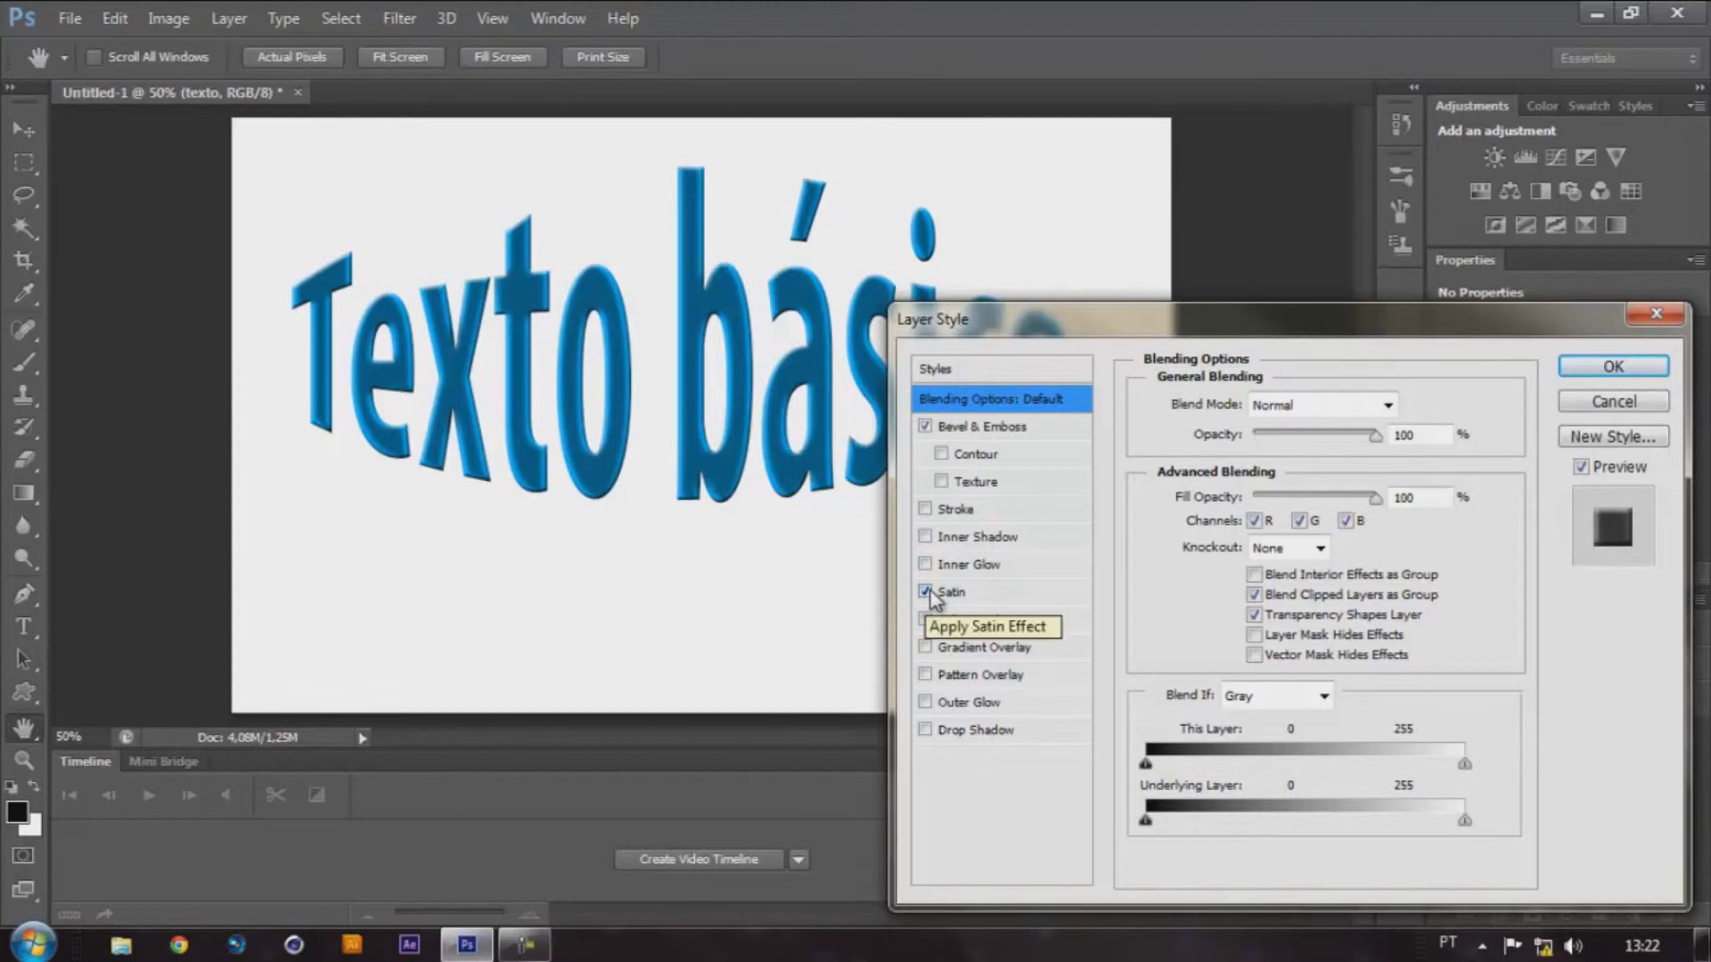
{"action": "left_click", "coordinate": [927, 592]}
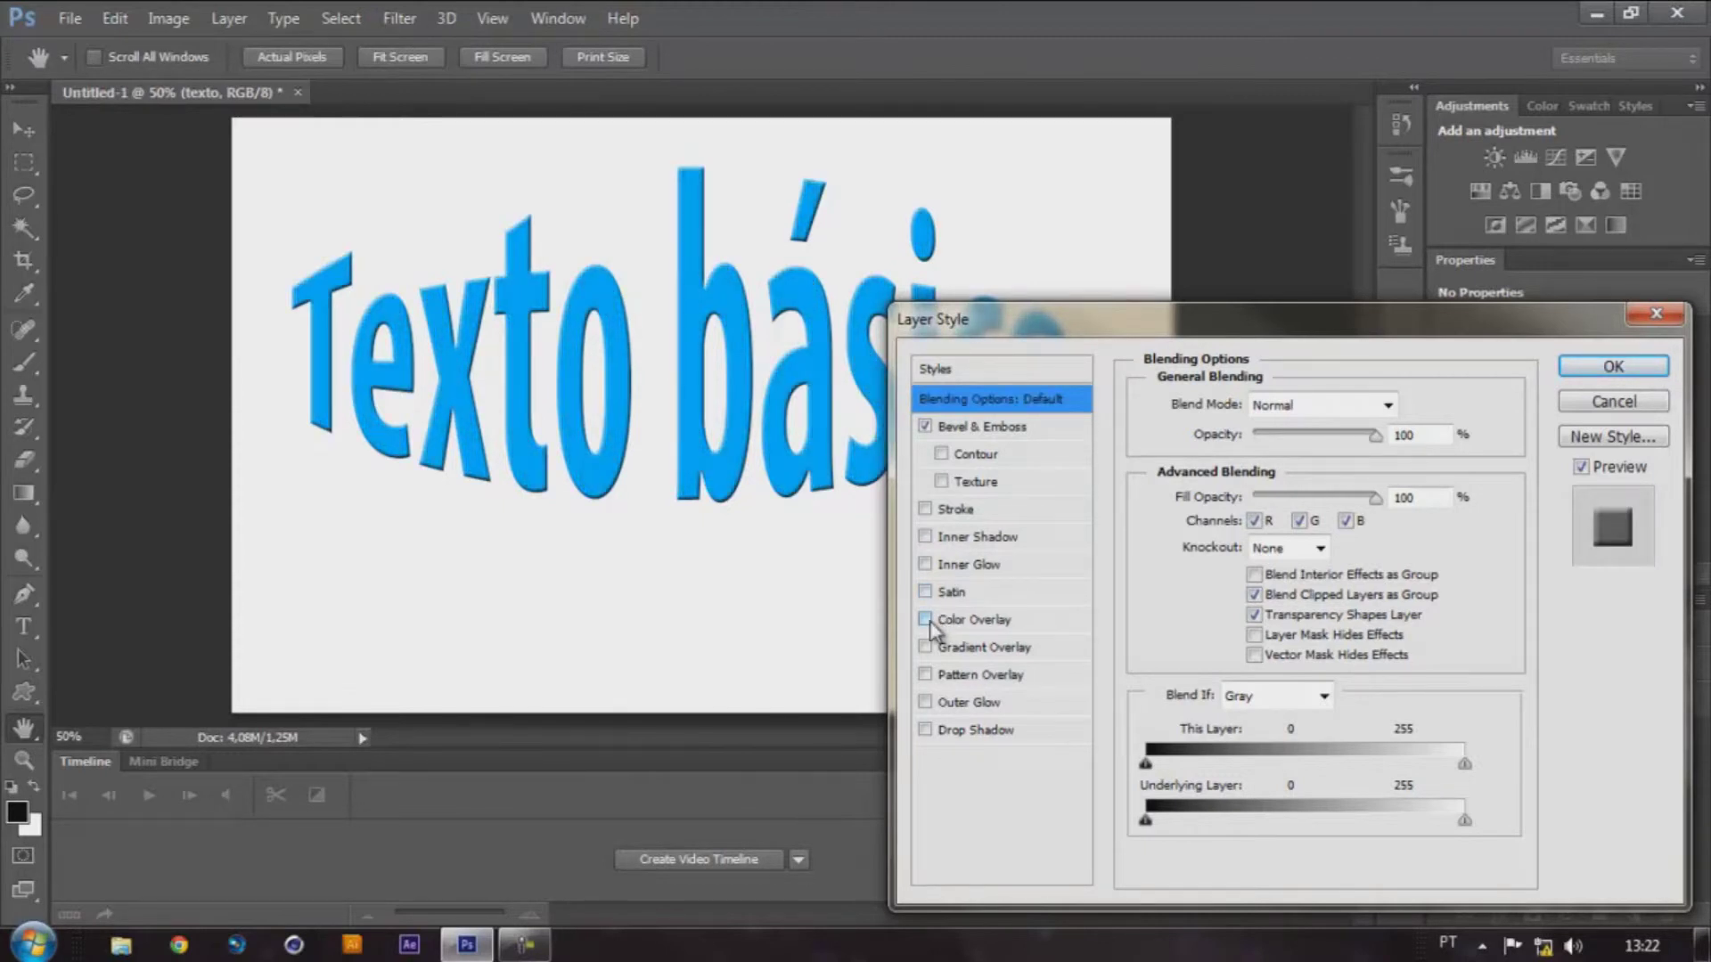
{"action": "left_click", "coordinate": [927, 624]}
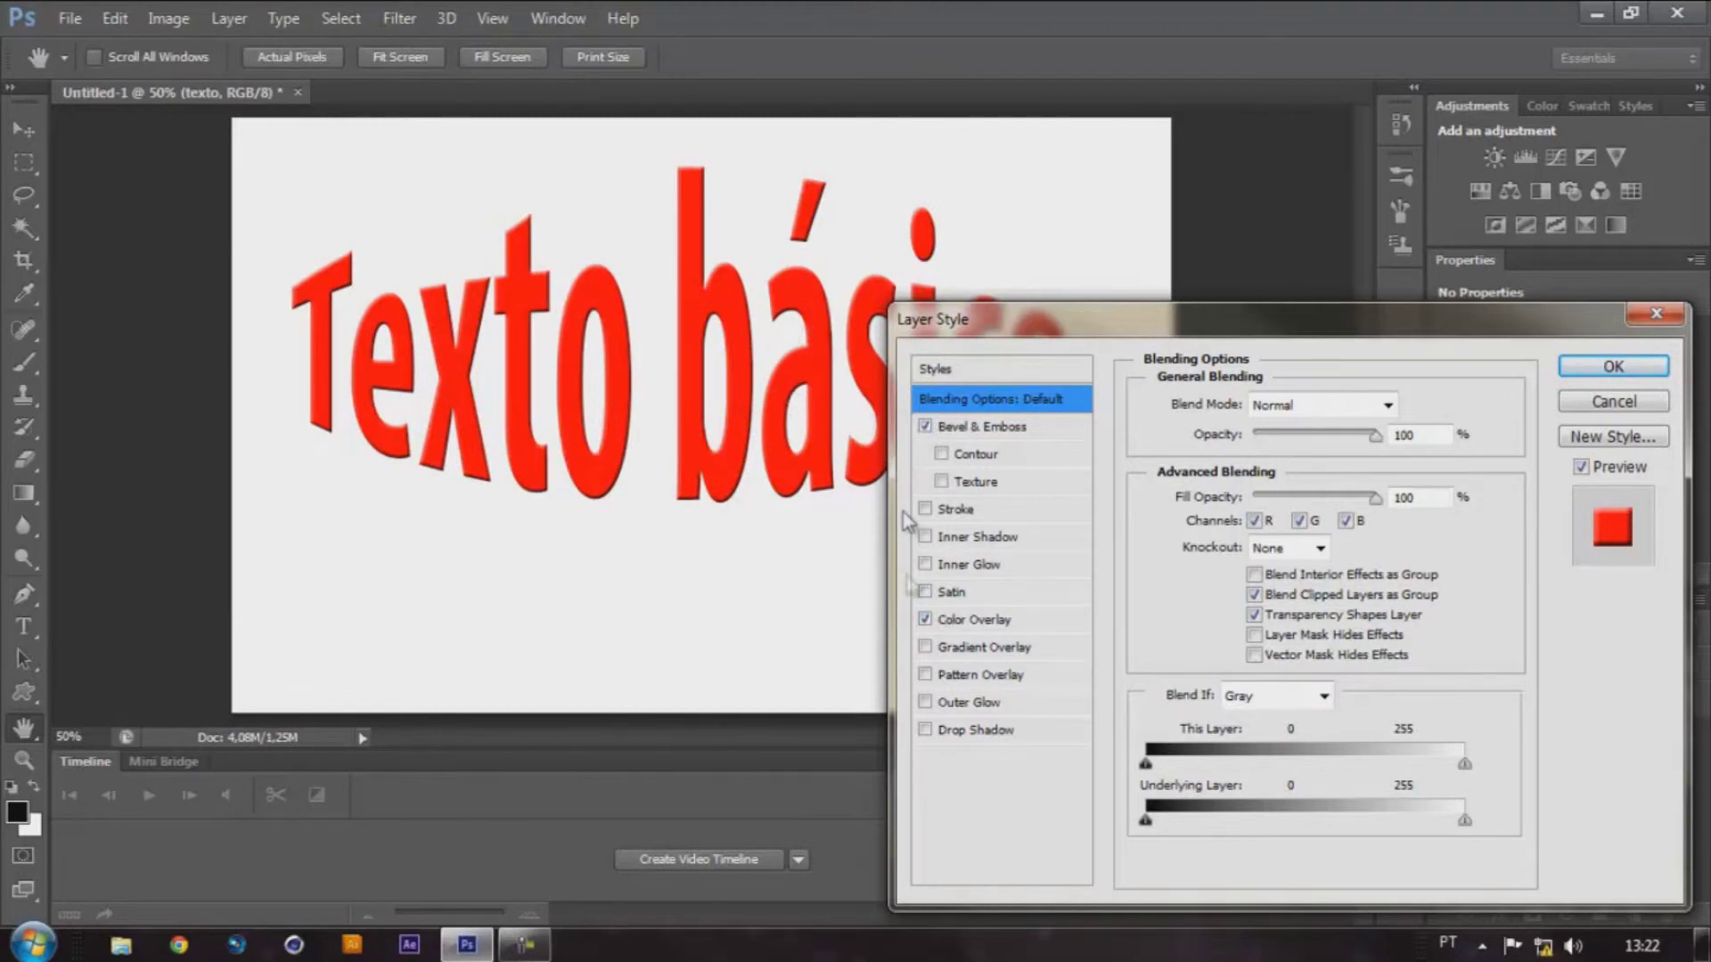
{"action": "left_click", "coordinate": [925, 619]}
Step: Try Gradient Overlay, Pattern Overlay and Outer Glow on the texto layer and disable all three
{"action": "left_click", "coordinate": [925, 650]}
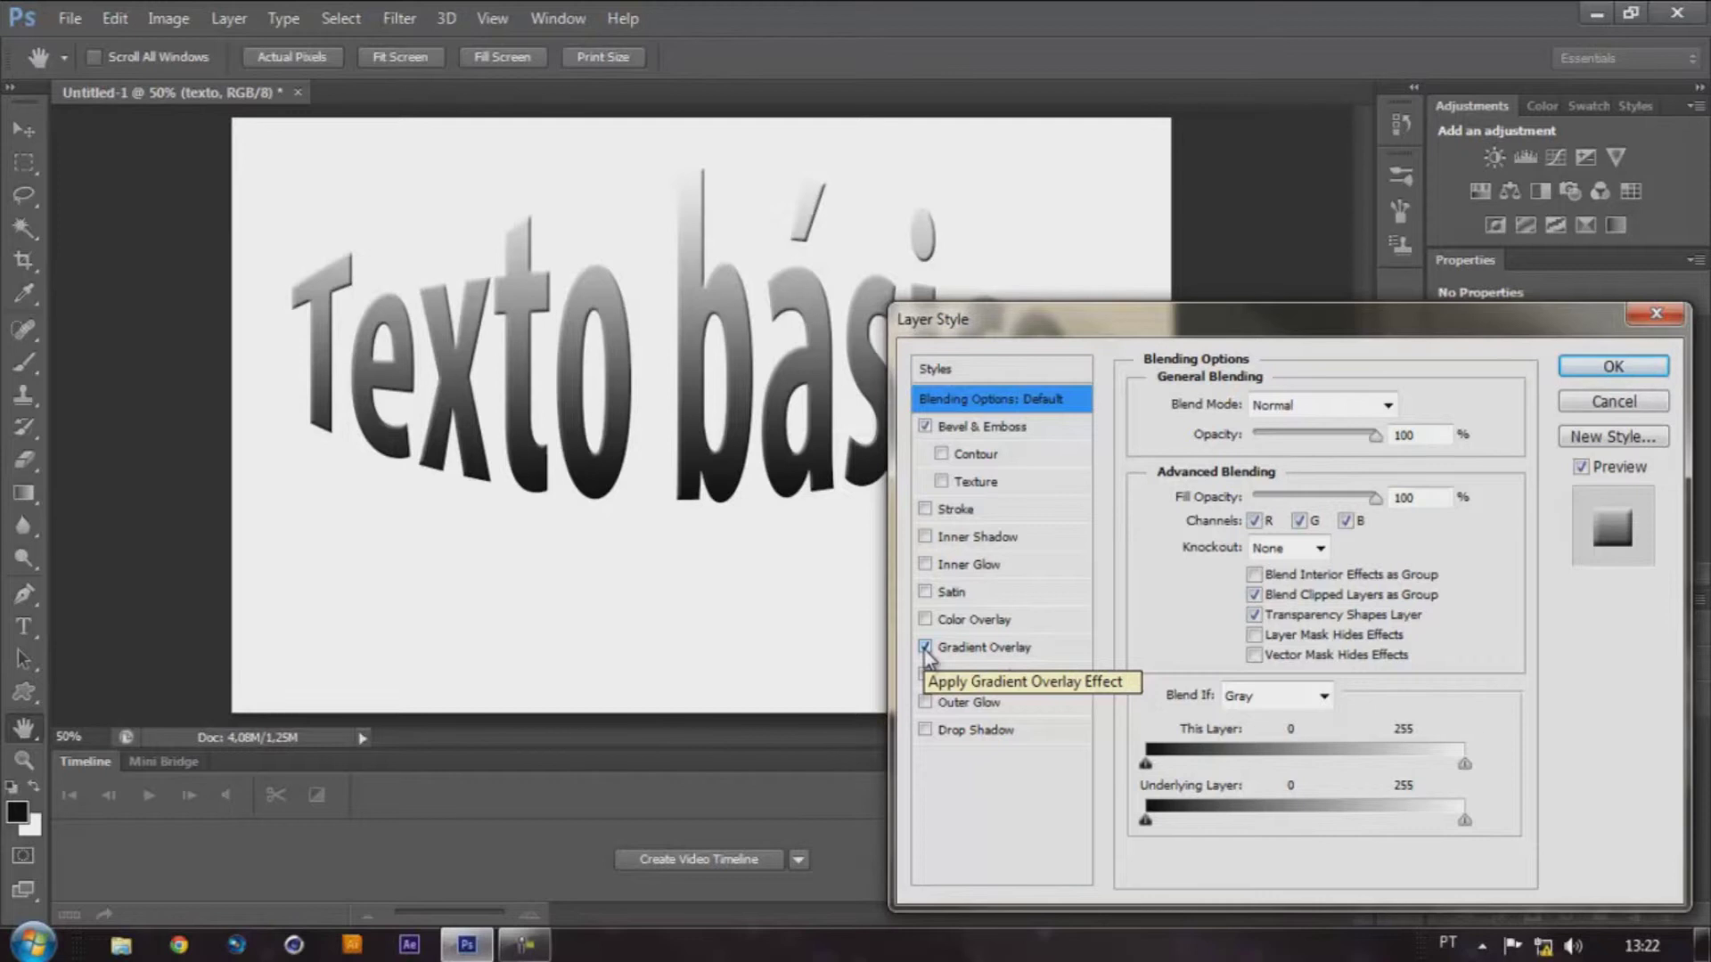
{"action": "left_click", "coordinate": [925, 648]}
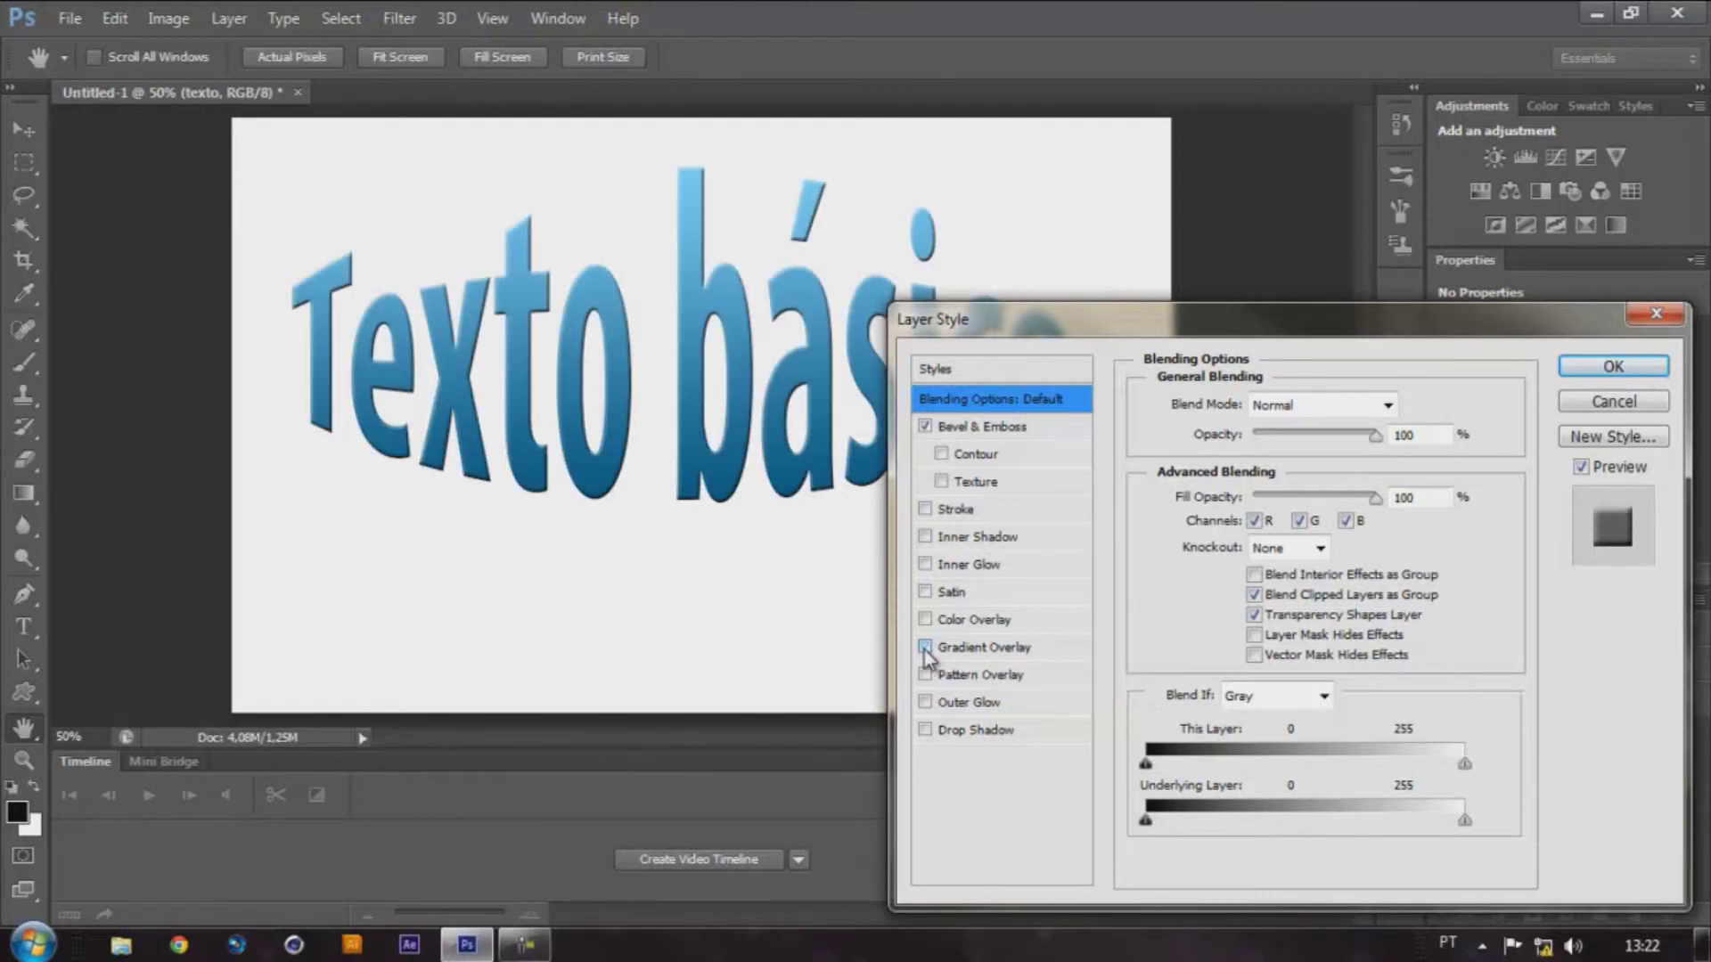
{"action": "left_click", "coordinate": [926, 677]}
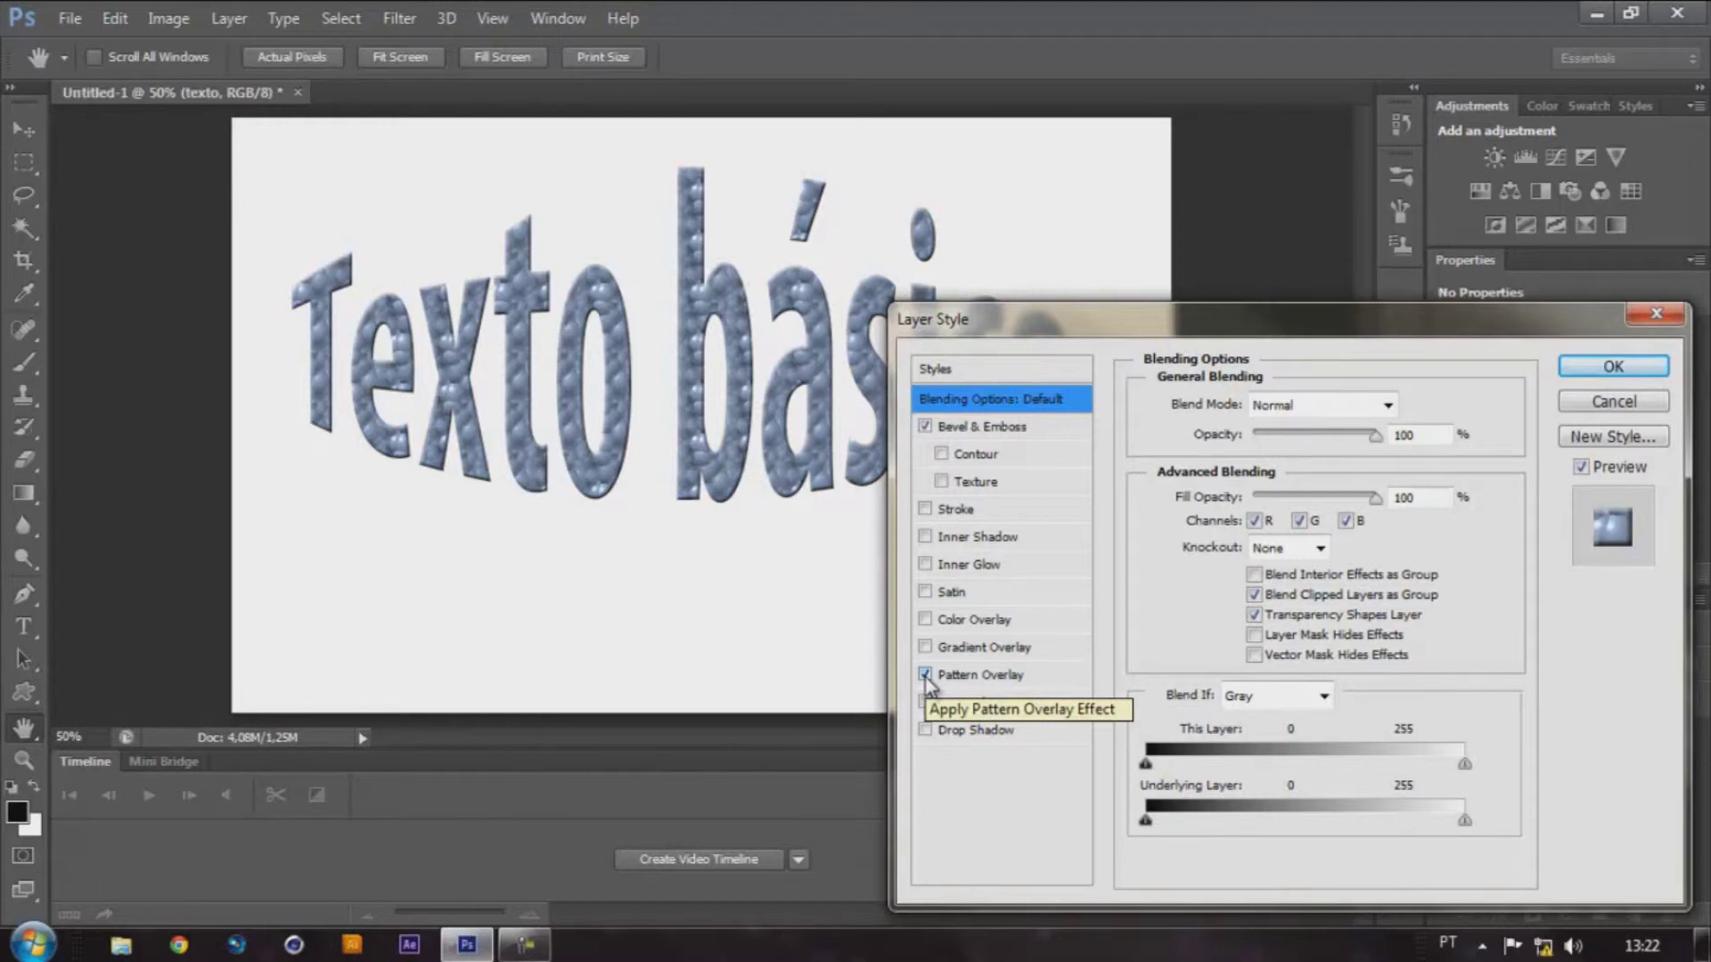
{"action": "left_click", "coordinate": [925, 676]}
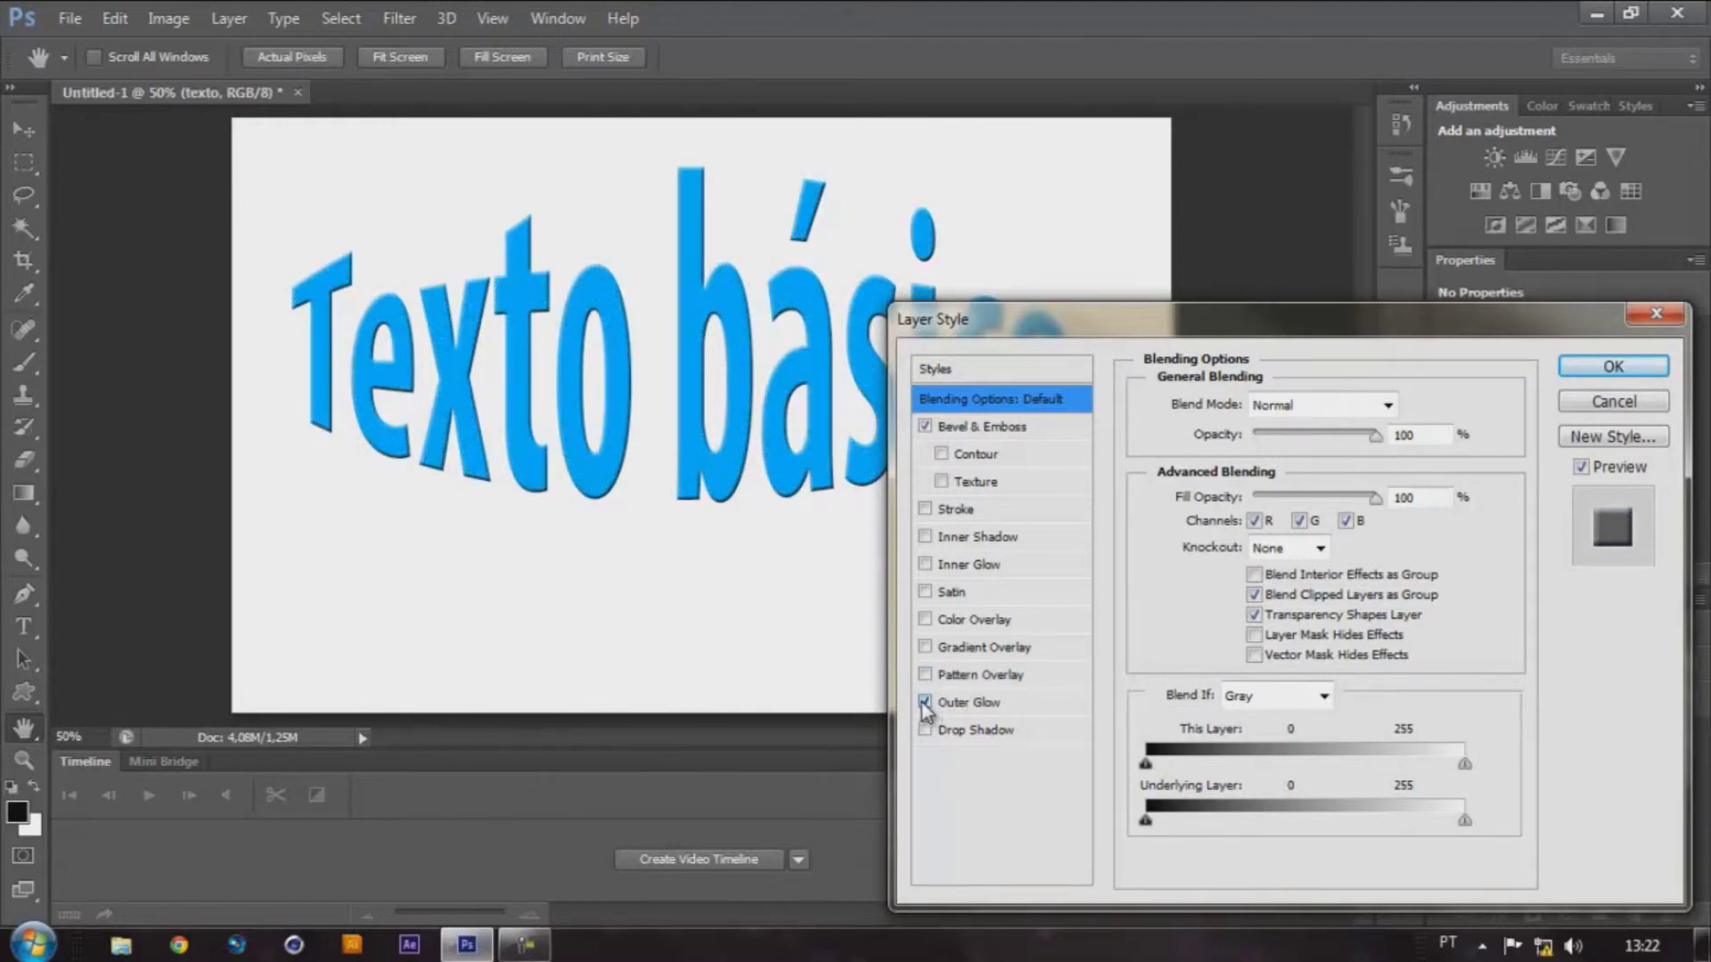
{"action": "left_click", "coordinate": [925, 703]}
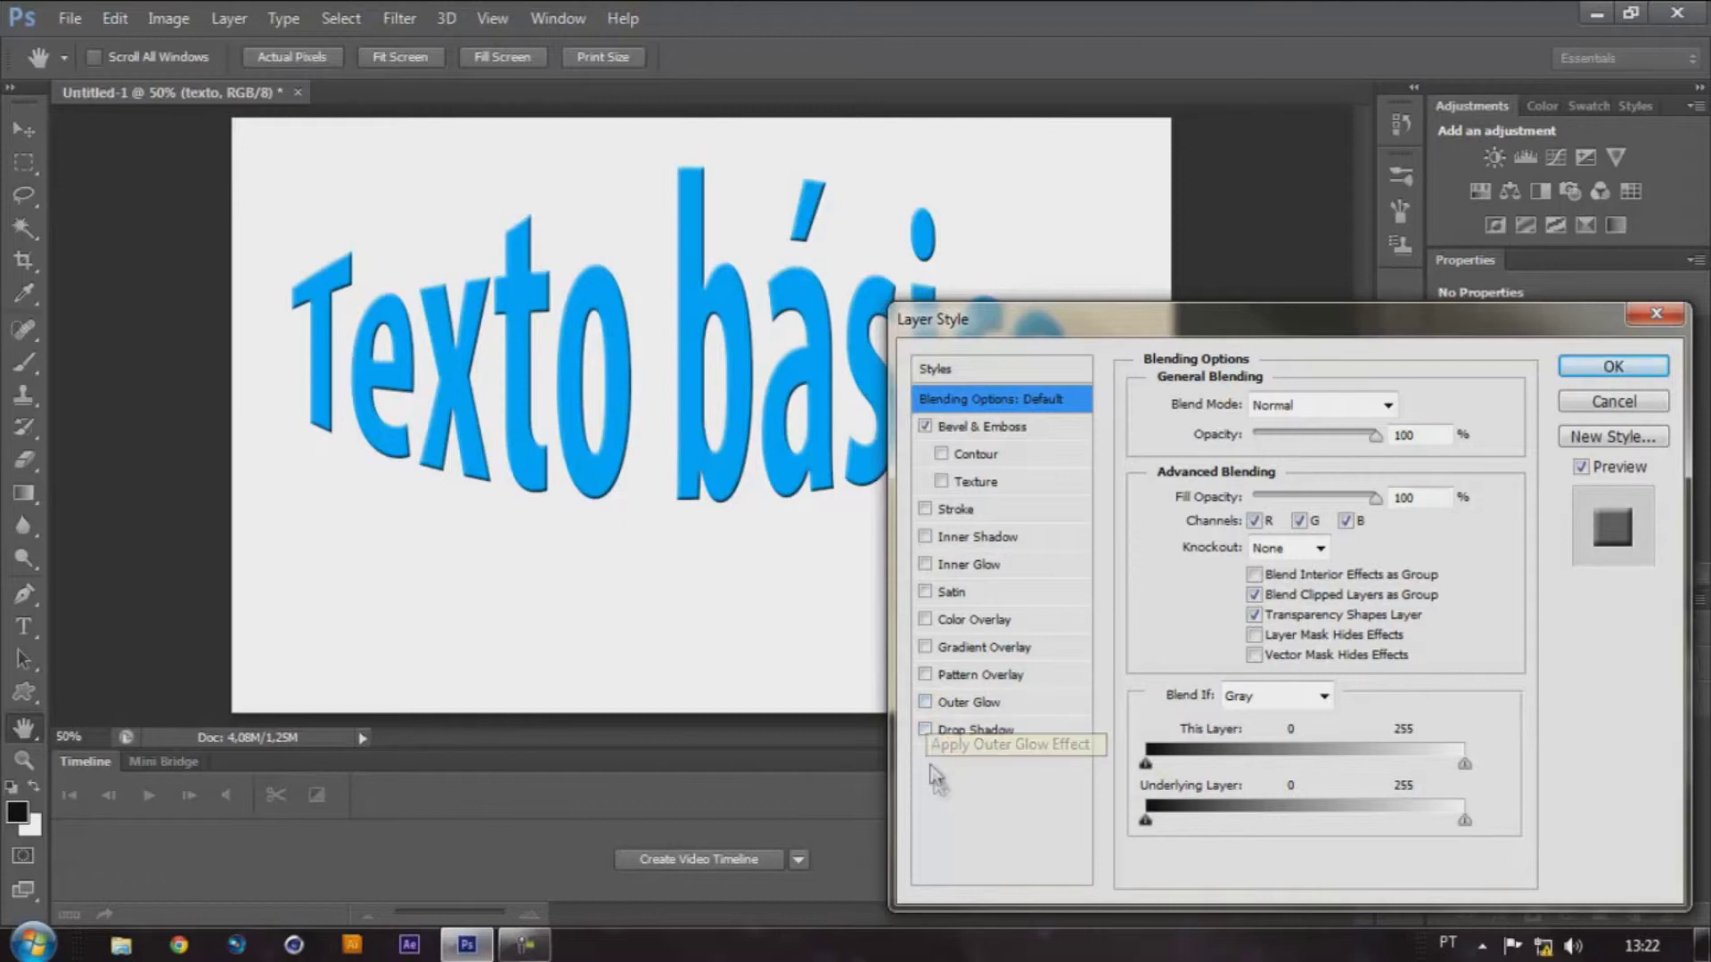
Step: Enable Drop Shadow alongside Bevel & Emboss and apply the layer style to the texto layer
{"action": "left_click", "coordinate": [929, 733]}
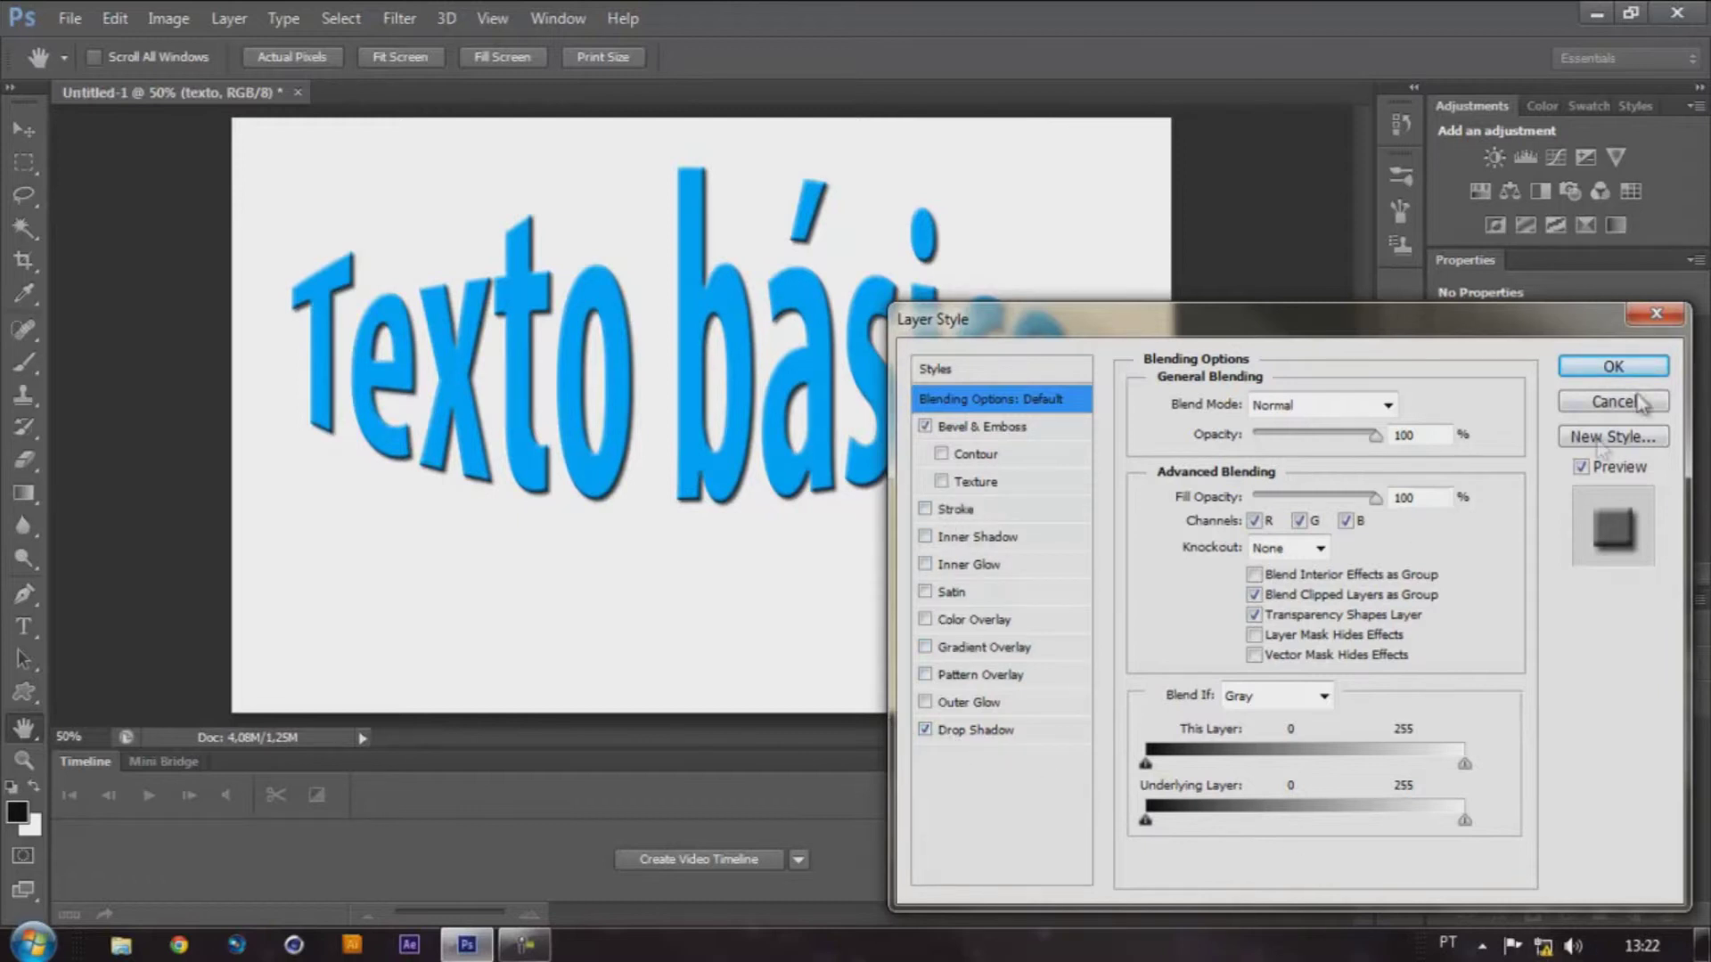
{"action": "left_click", "coordinate": [1613, 366]}
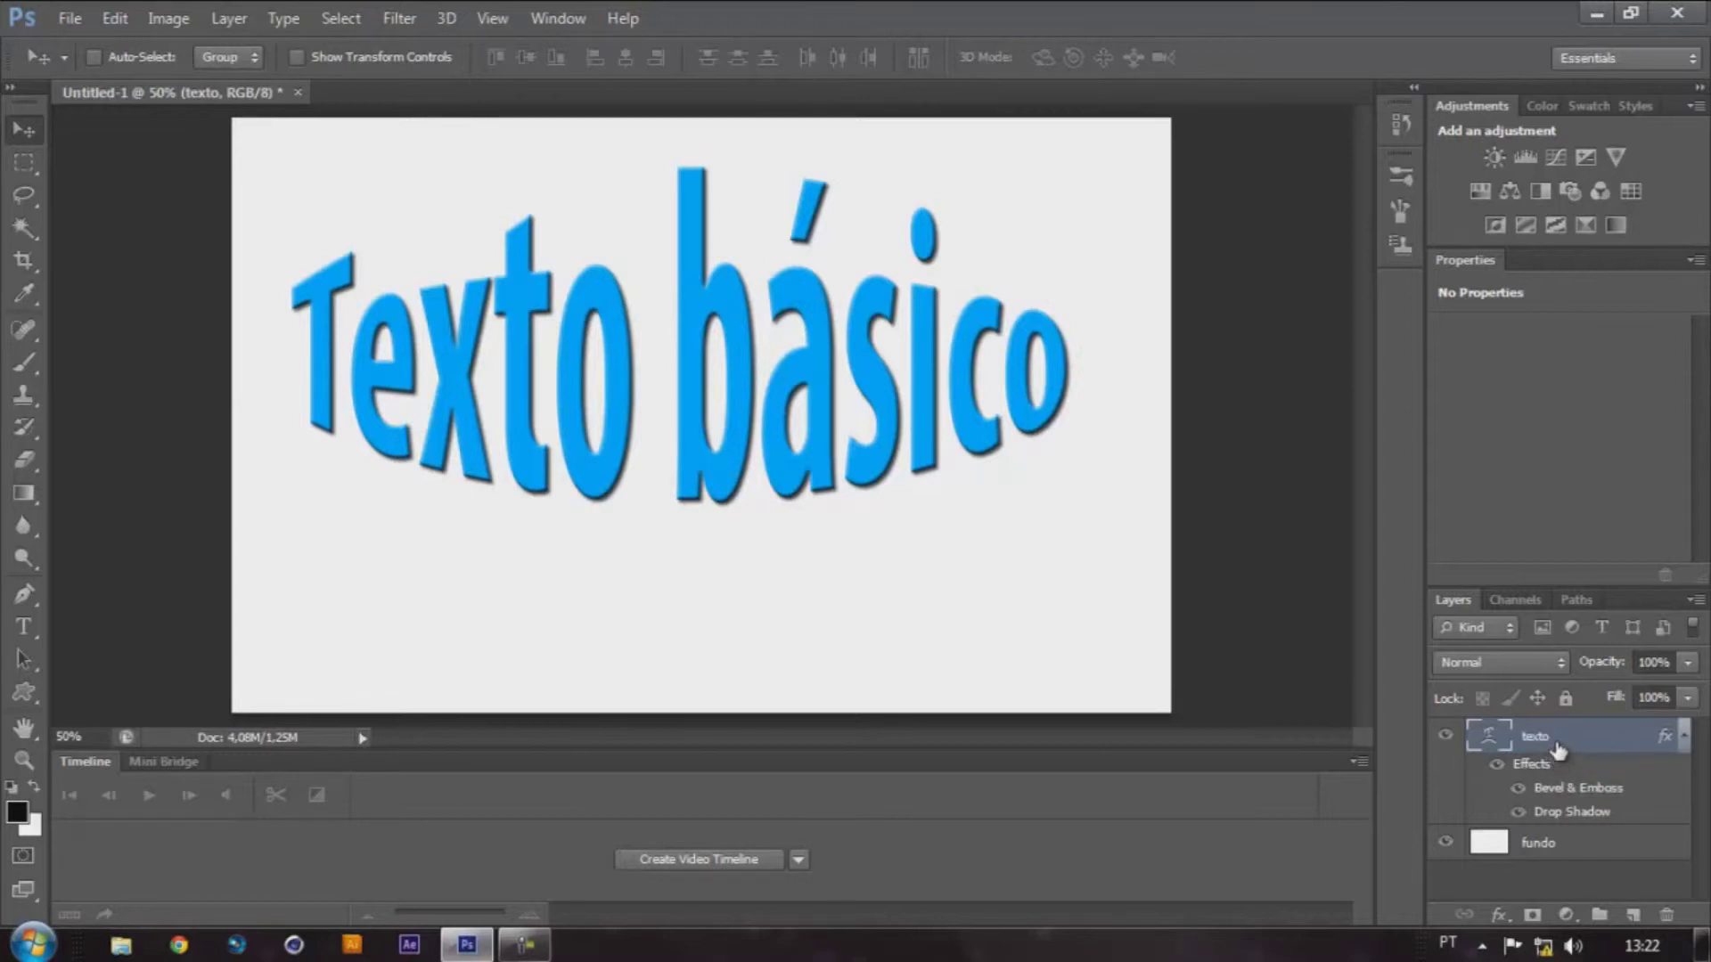
Step: Delete the texto layer, undo the deletion, and discard the layer once more so only fundo remains
{"action": "key", "text": "Delete"}
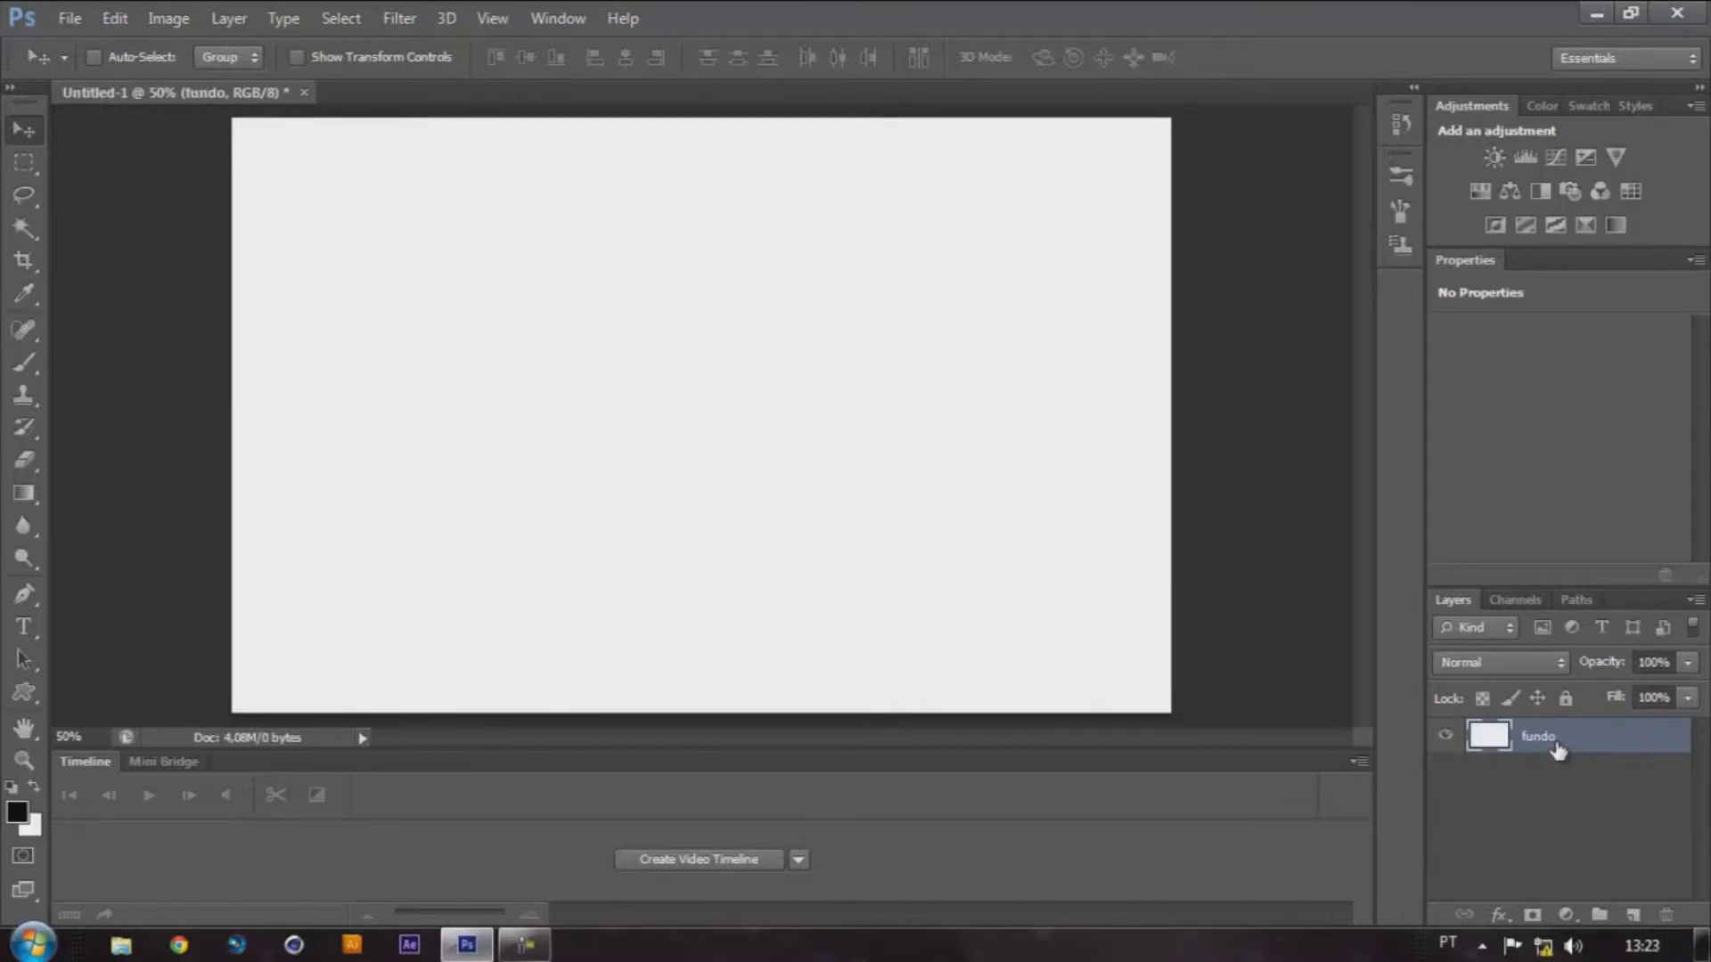
{"action": "key", "text": "ctrl+z"}
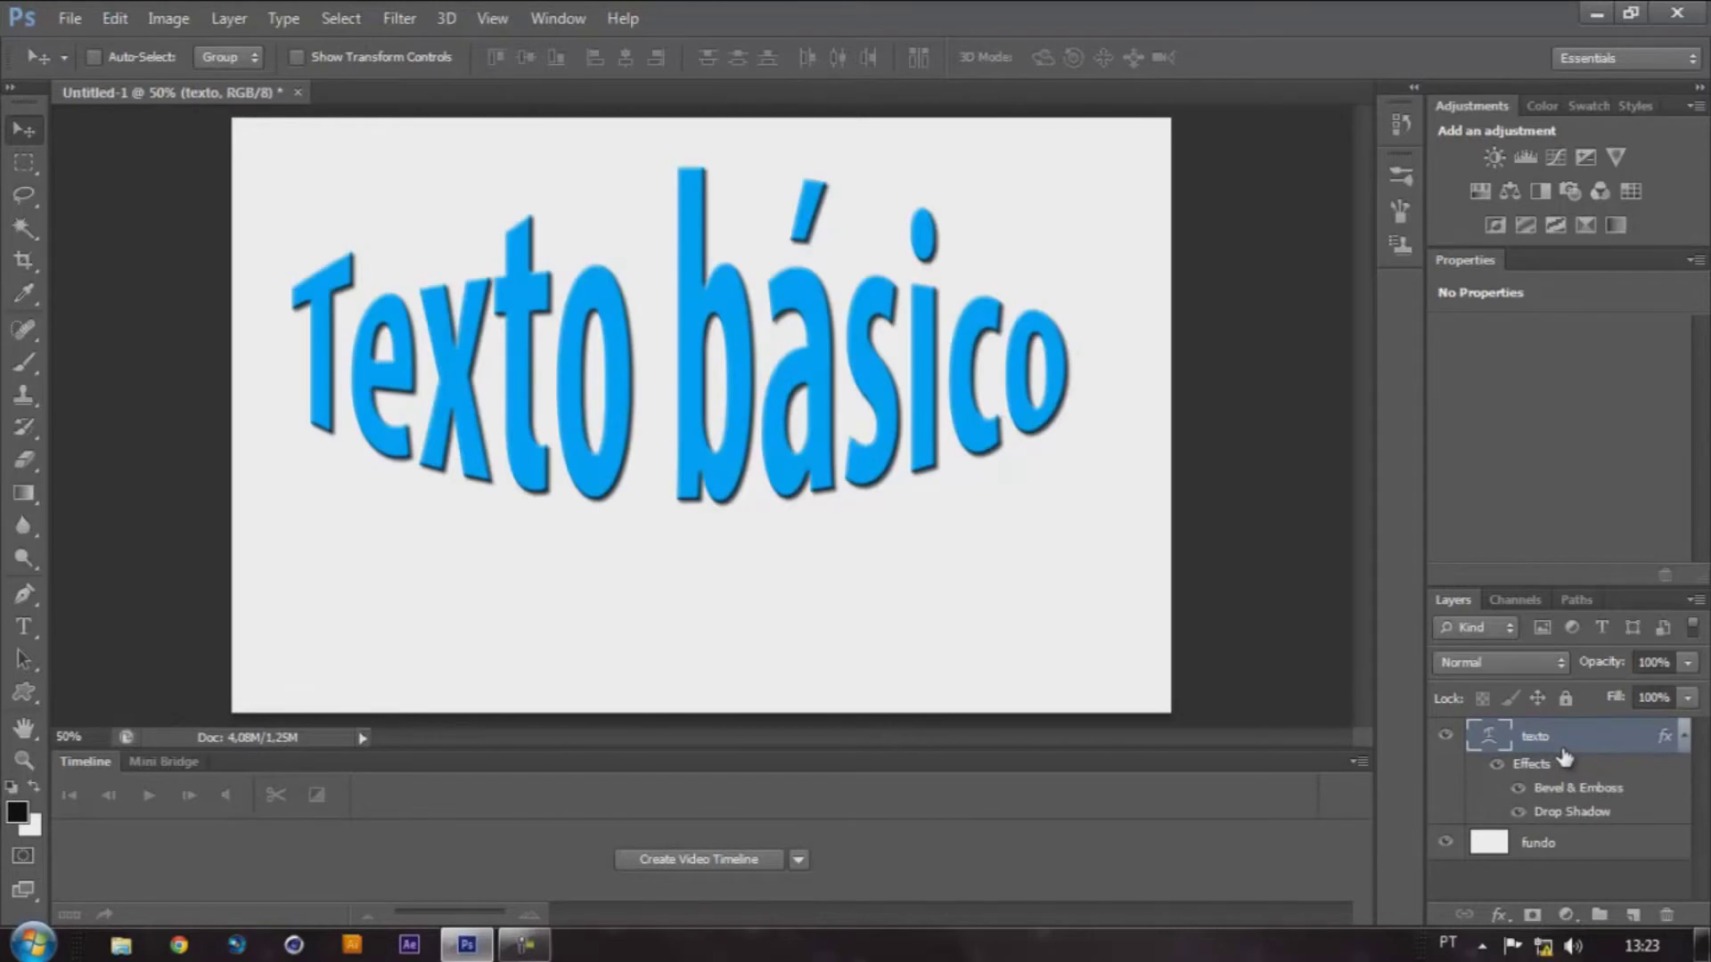
{"action": "left_click_drag", "start_coordinate": [1564, 757], "coordinate": [1667, 920]}
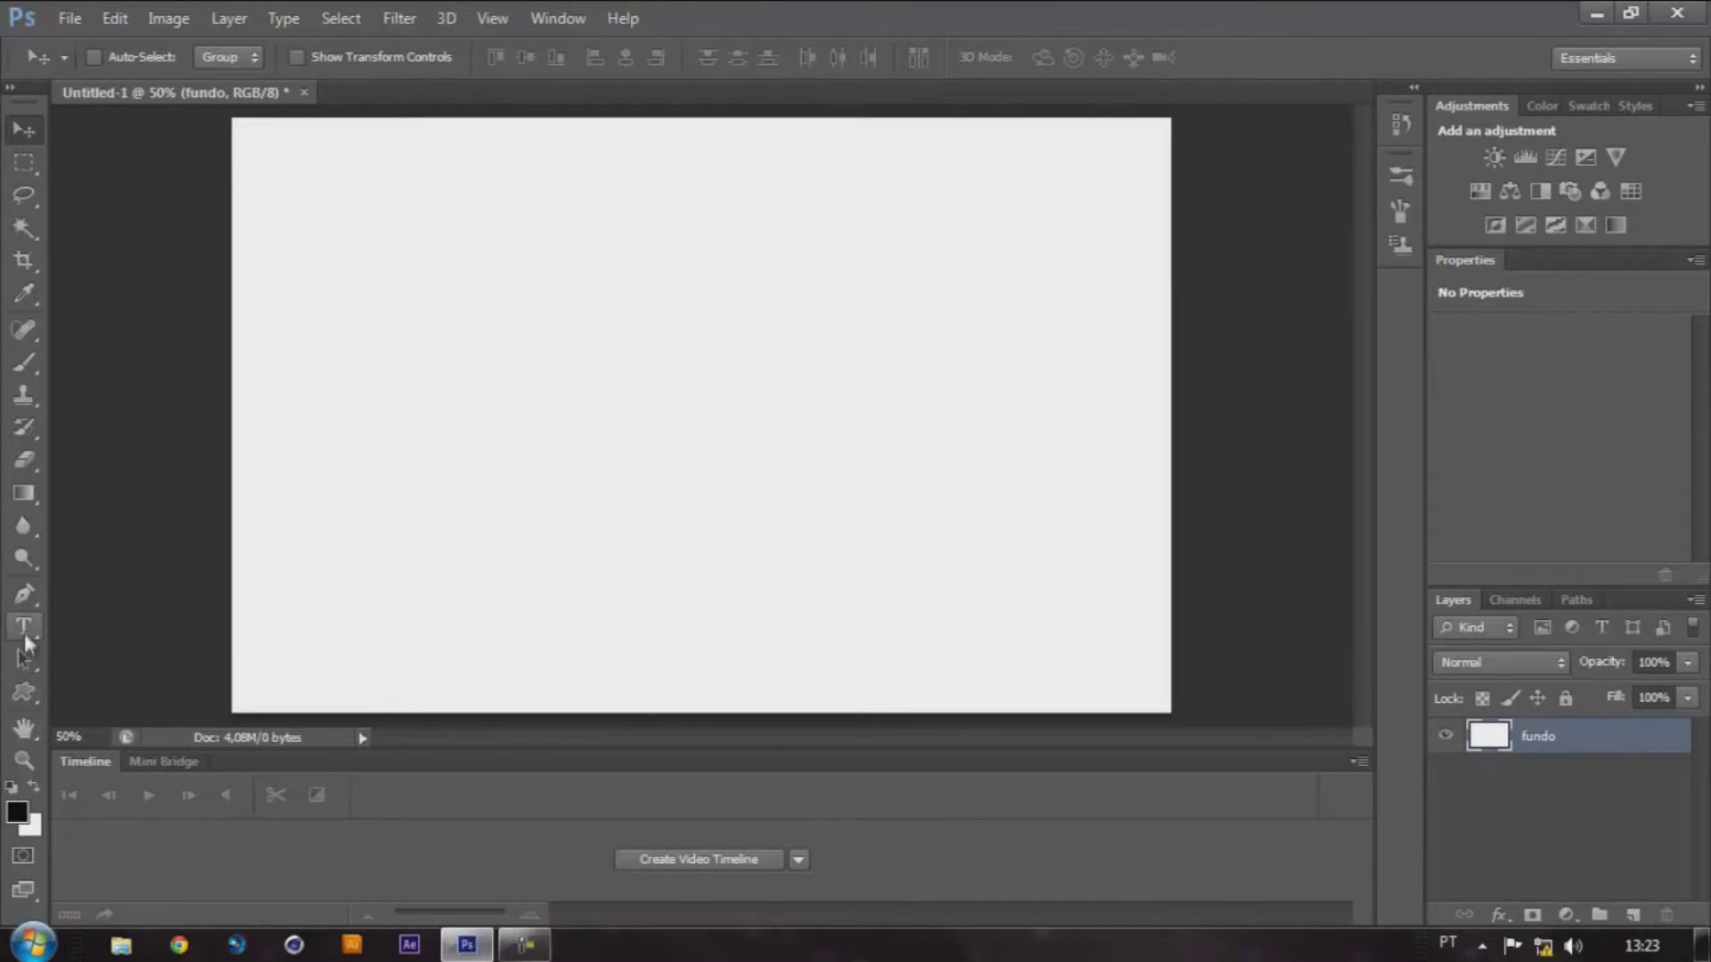
Step: Start a vertical text "textt" on the left half of the canvas and set its first four letters to 136 pt
{"action": "left_click", "coordinate": [27, 641]}
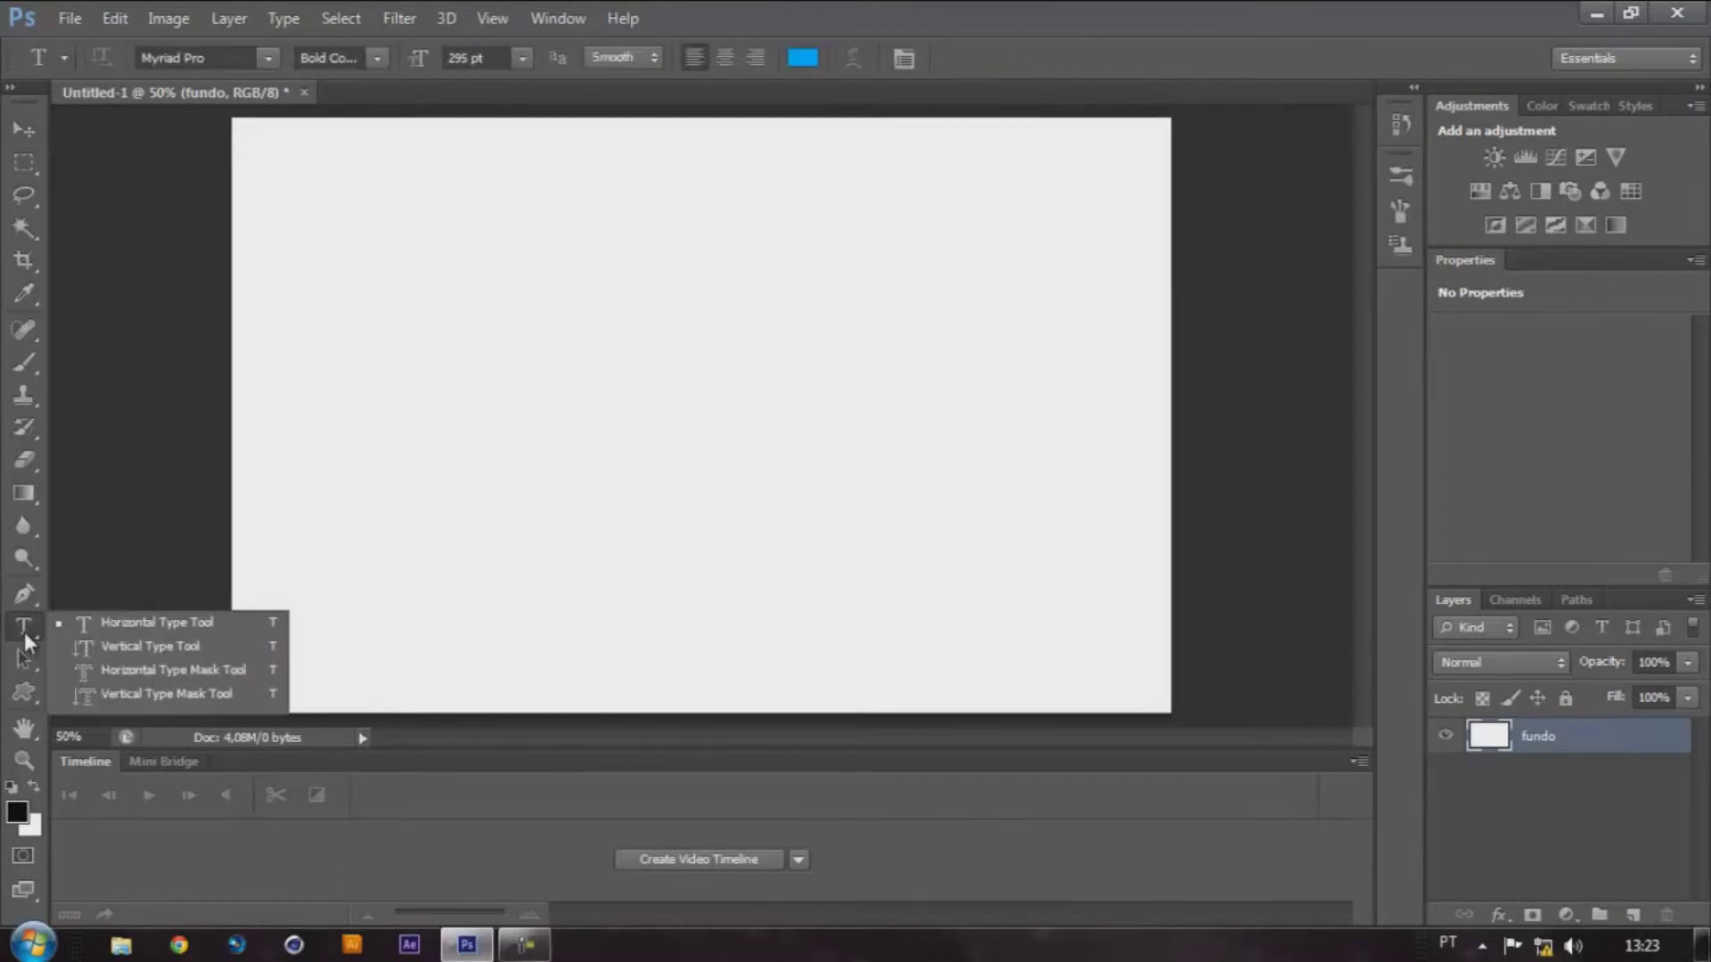
{"action": "left_click", "coordinate": [119, 645]}
{"action": "left_click", "coordinate": [419, 178]}
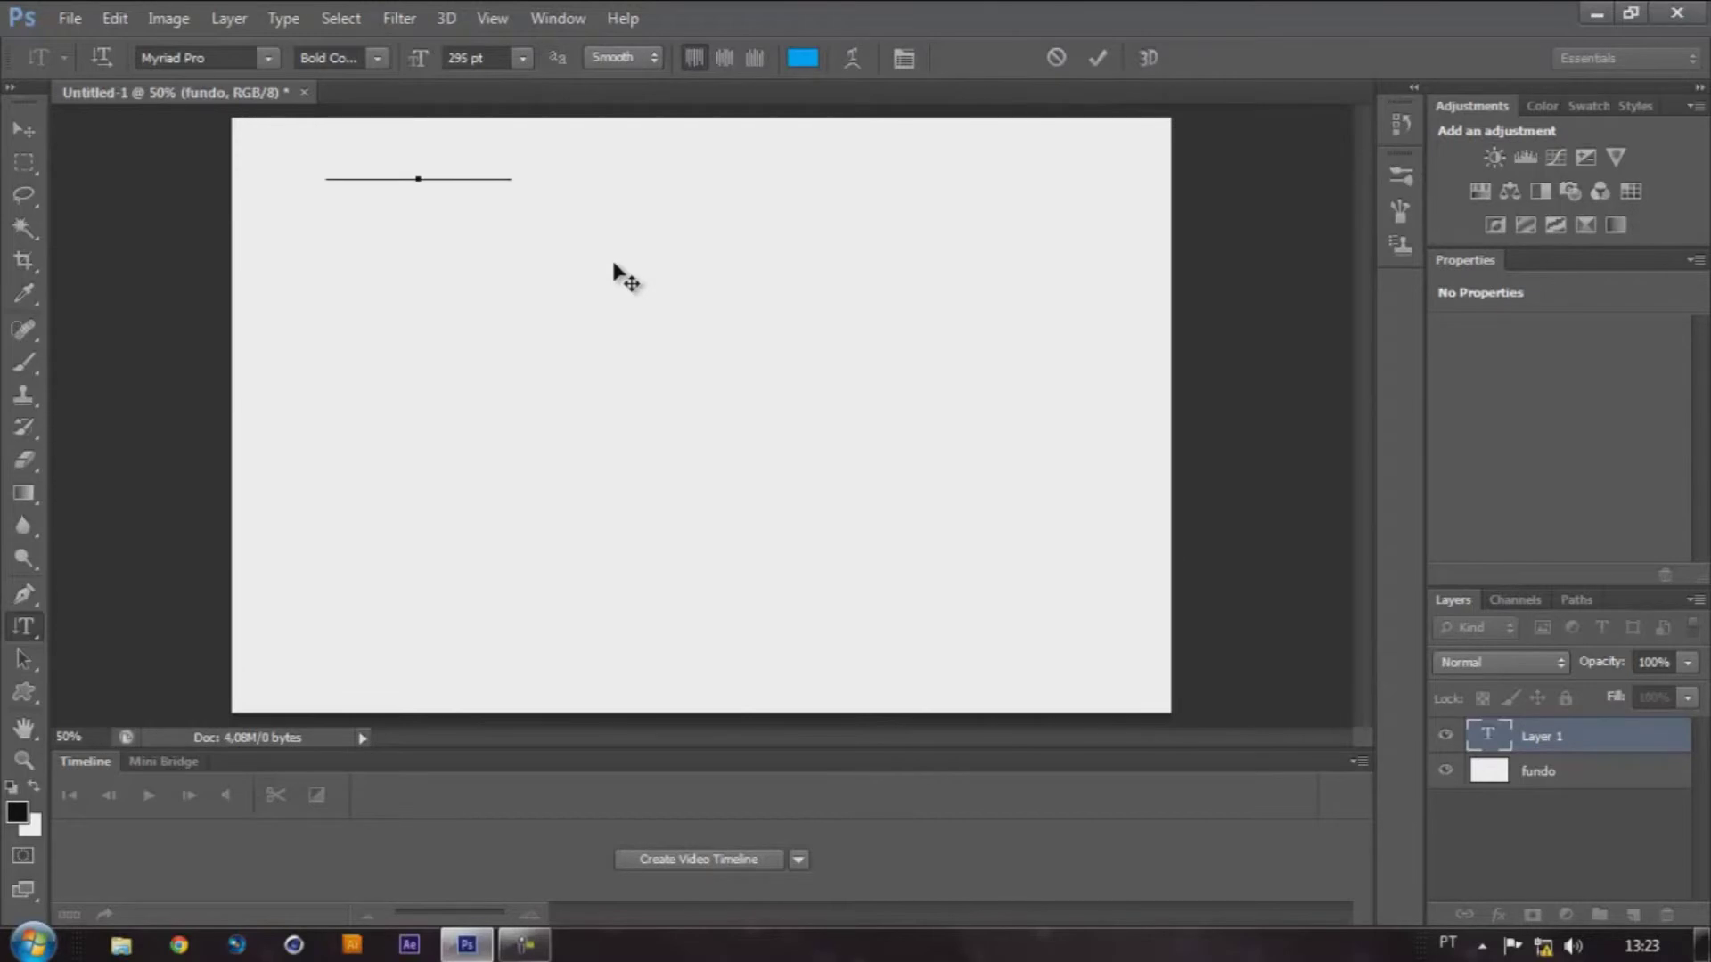
{"action": "type", "text": "te"}
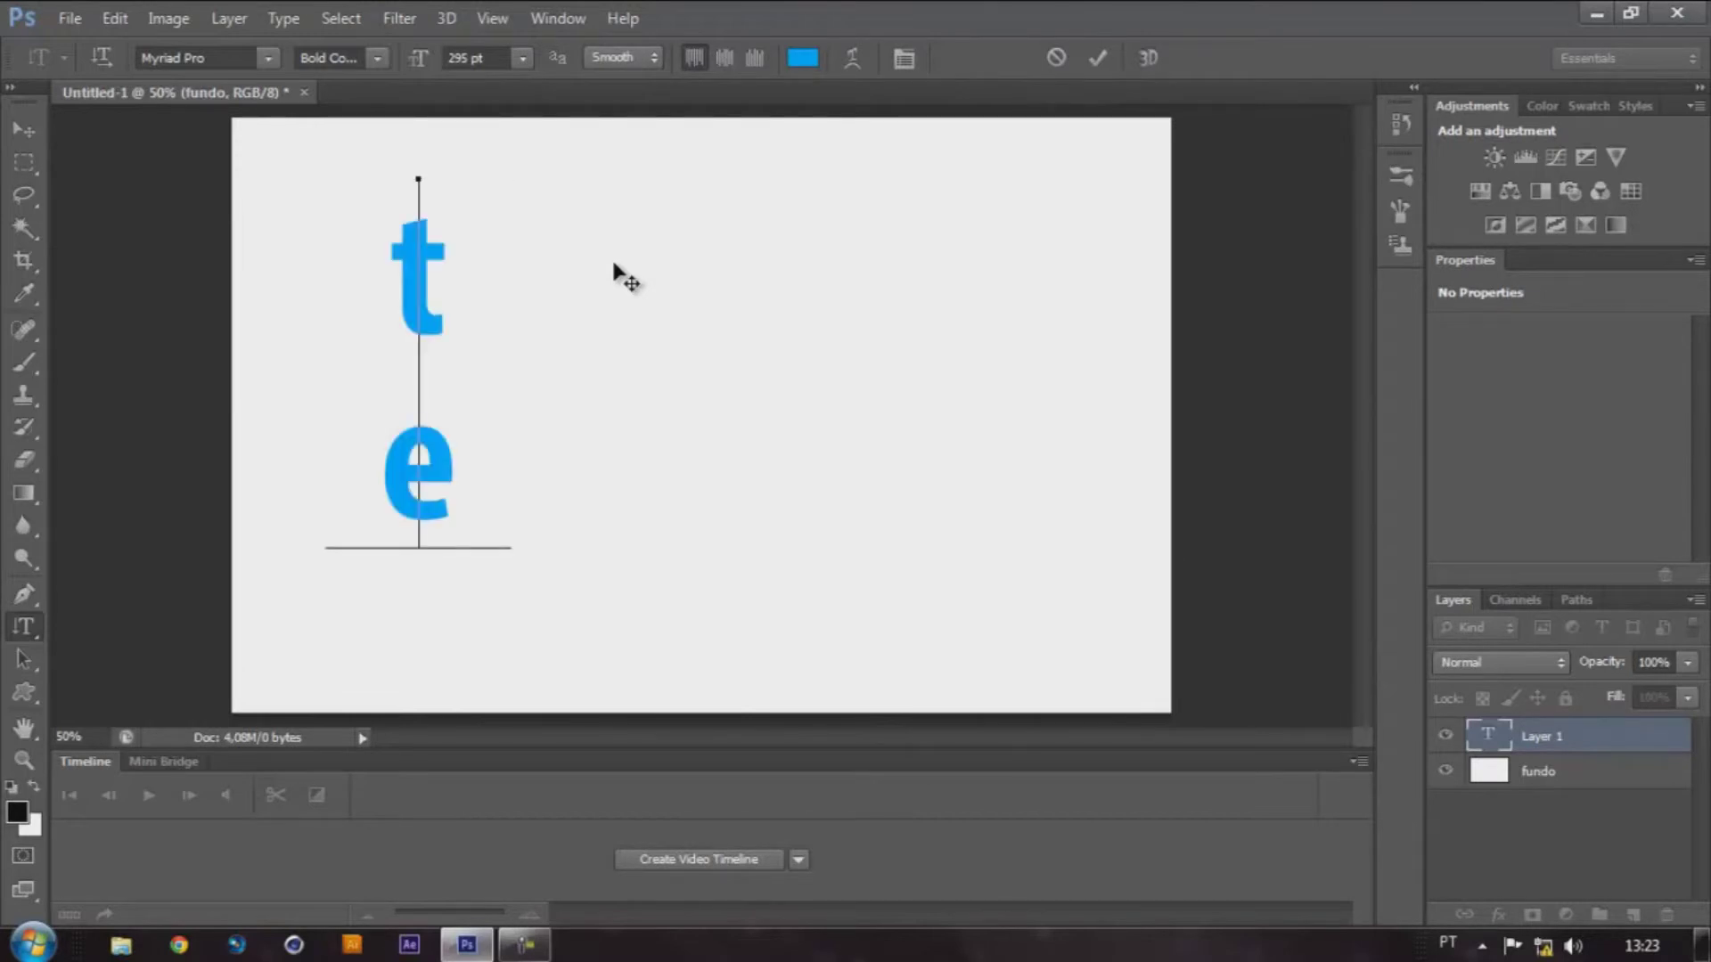
{"action": "type", "text": "x"}
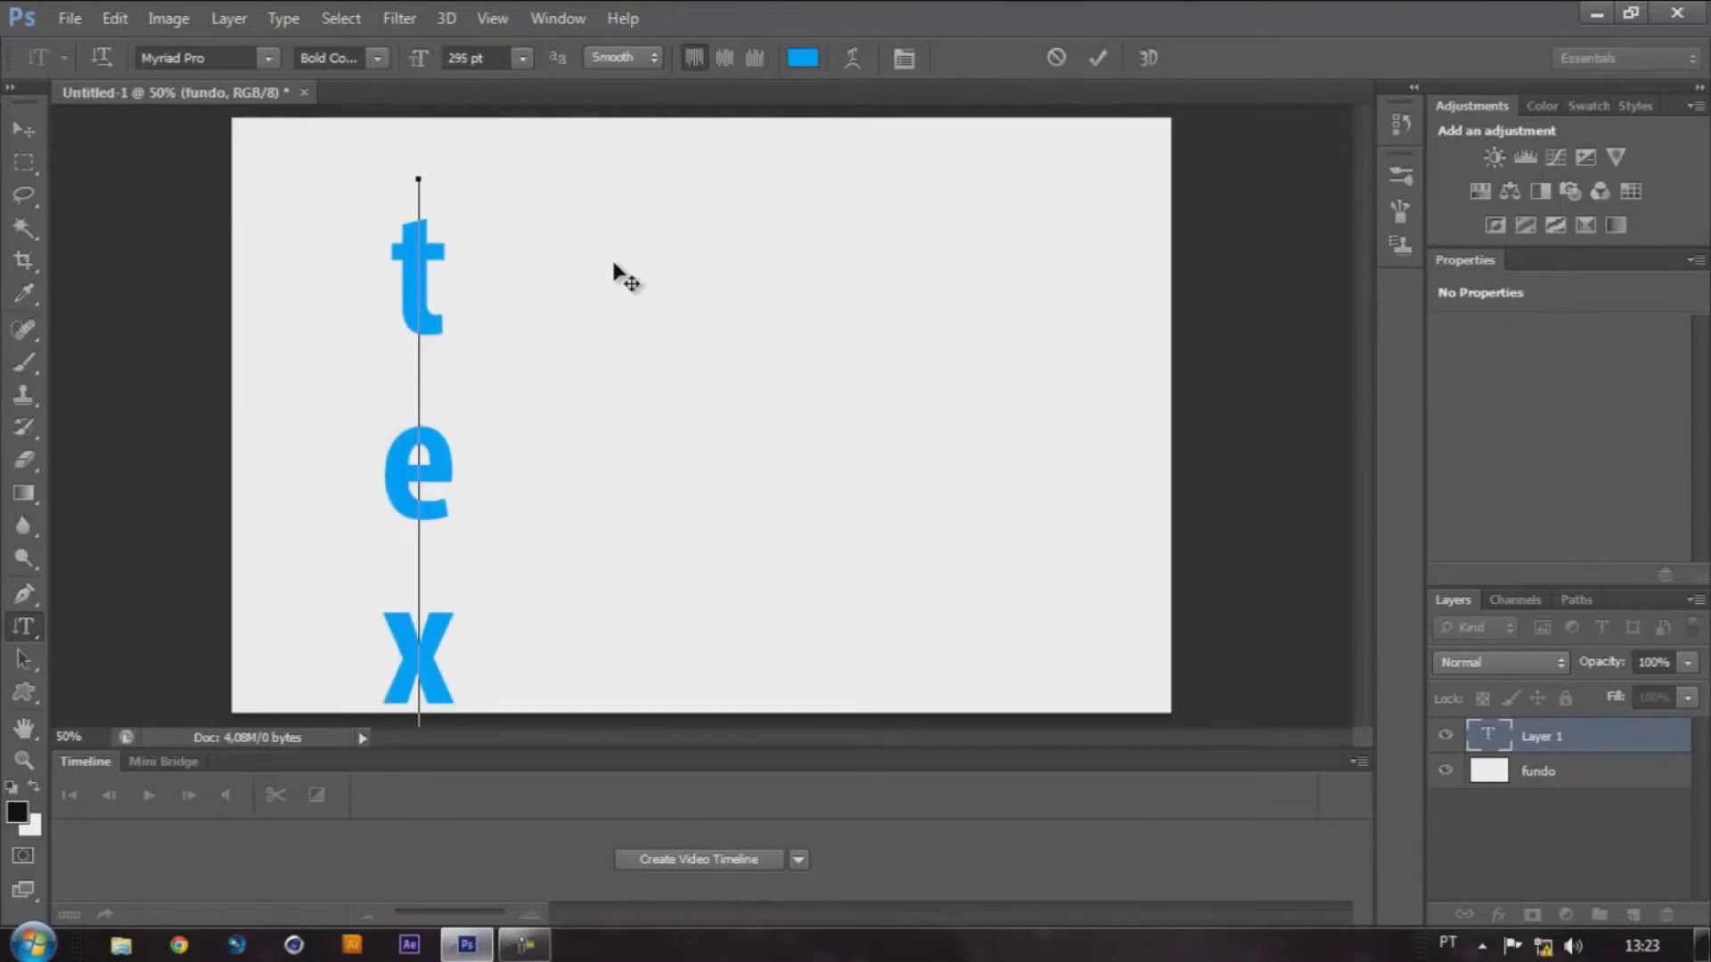
{"action": "left_click_drag", "start_coordinate": [374, 246], "coordinate": [486, 876]}
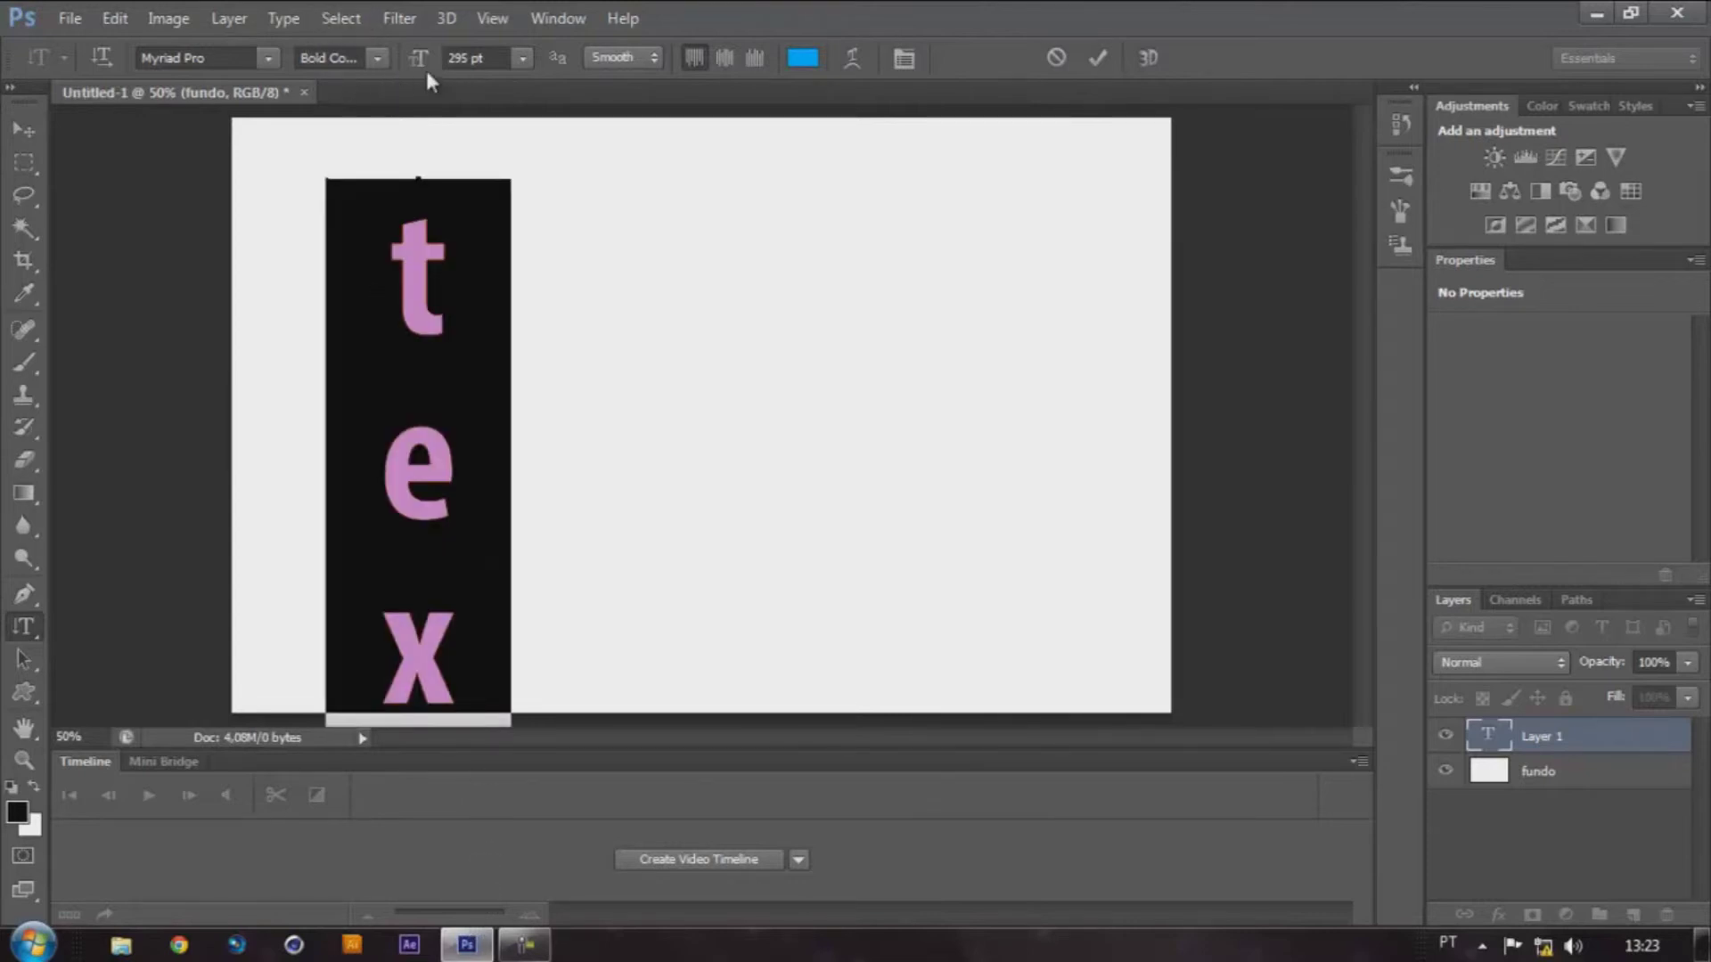
{"action": "left_click_drag", "start_coordinate": [413, 77], "coordinate": [217, 82]}
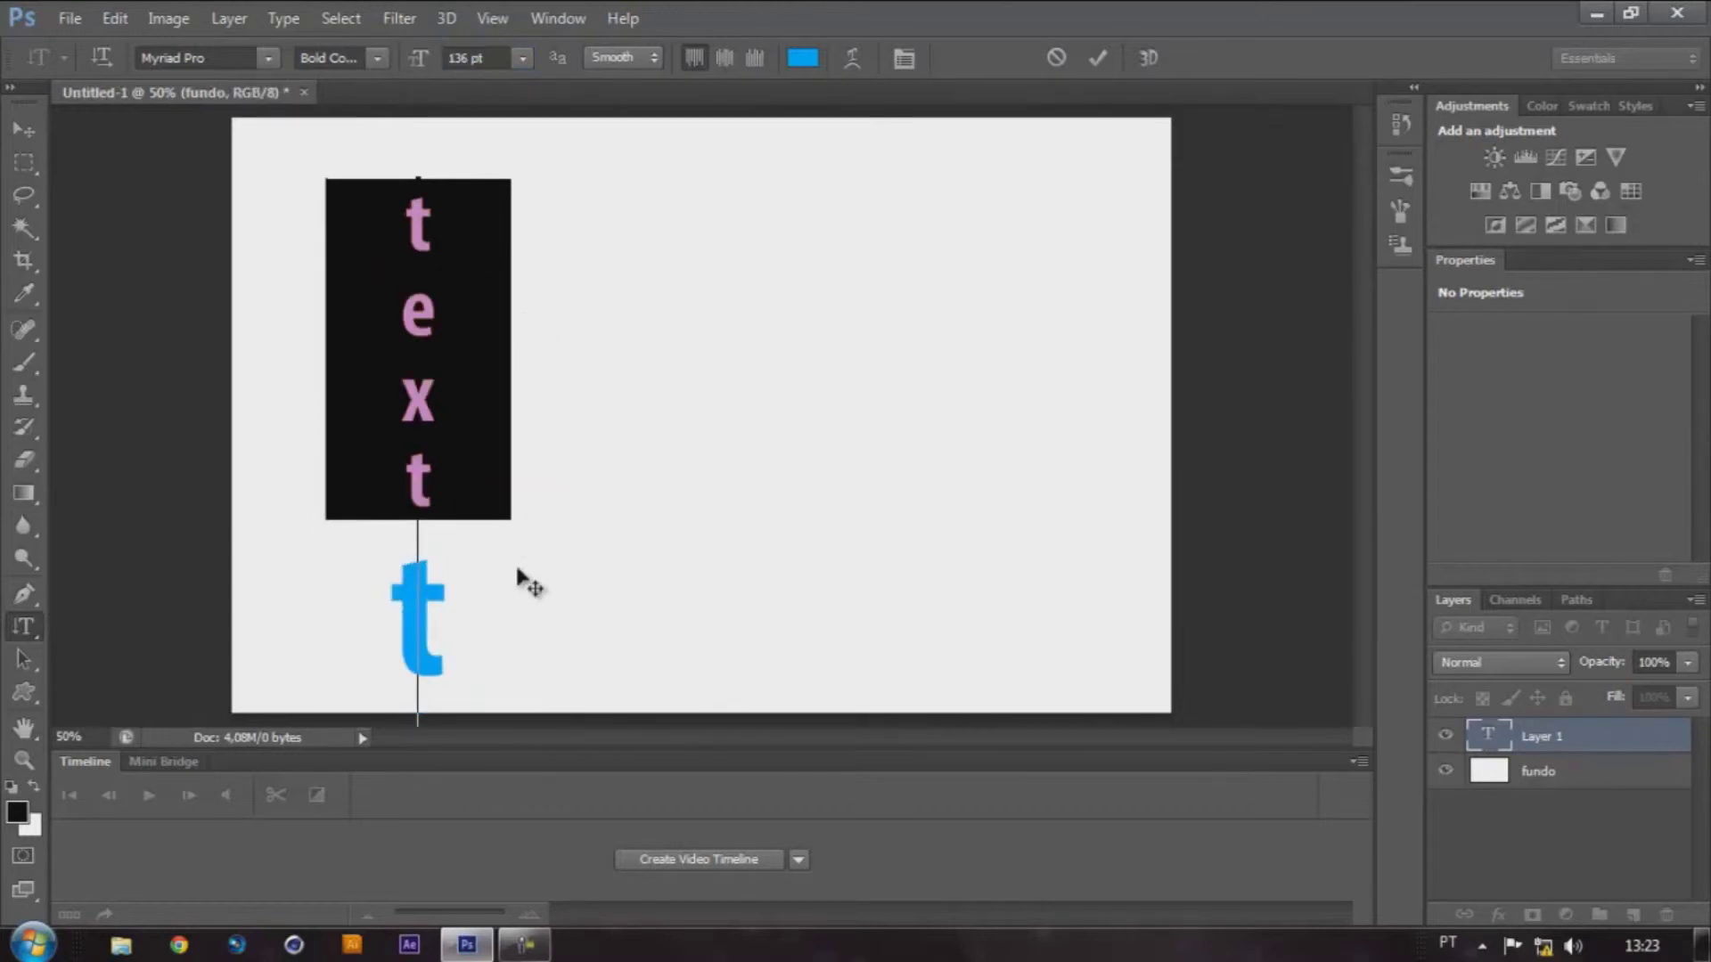
Step: Replace the oversized last letter of the vertical text with "o", and delete that letter
{"action": "double_click", "coordinate": [412, 575]}
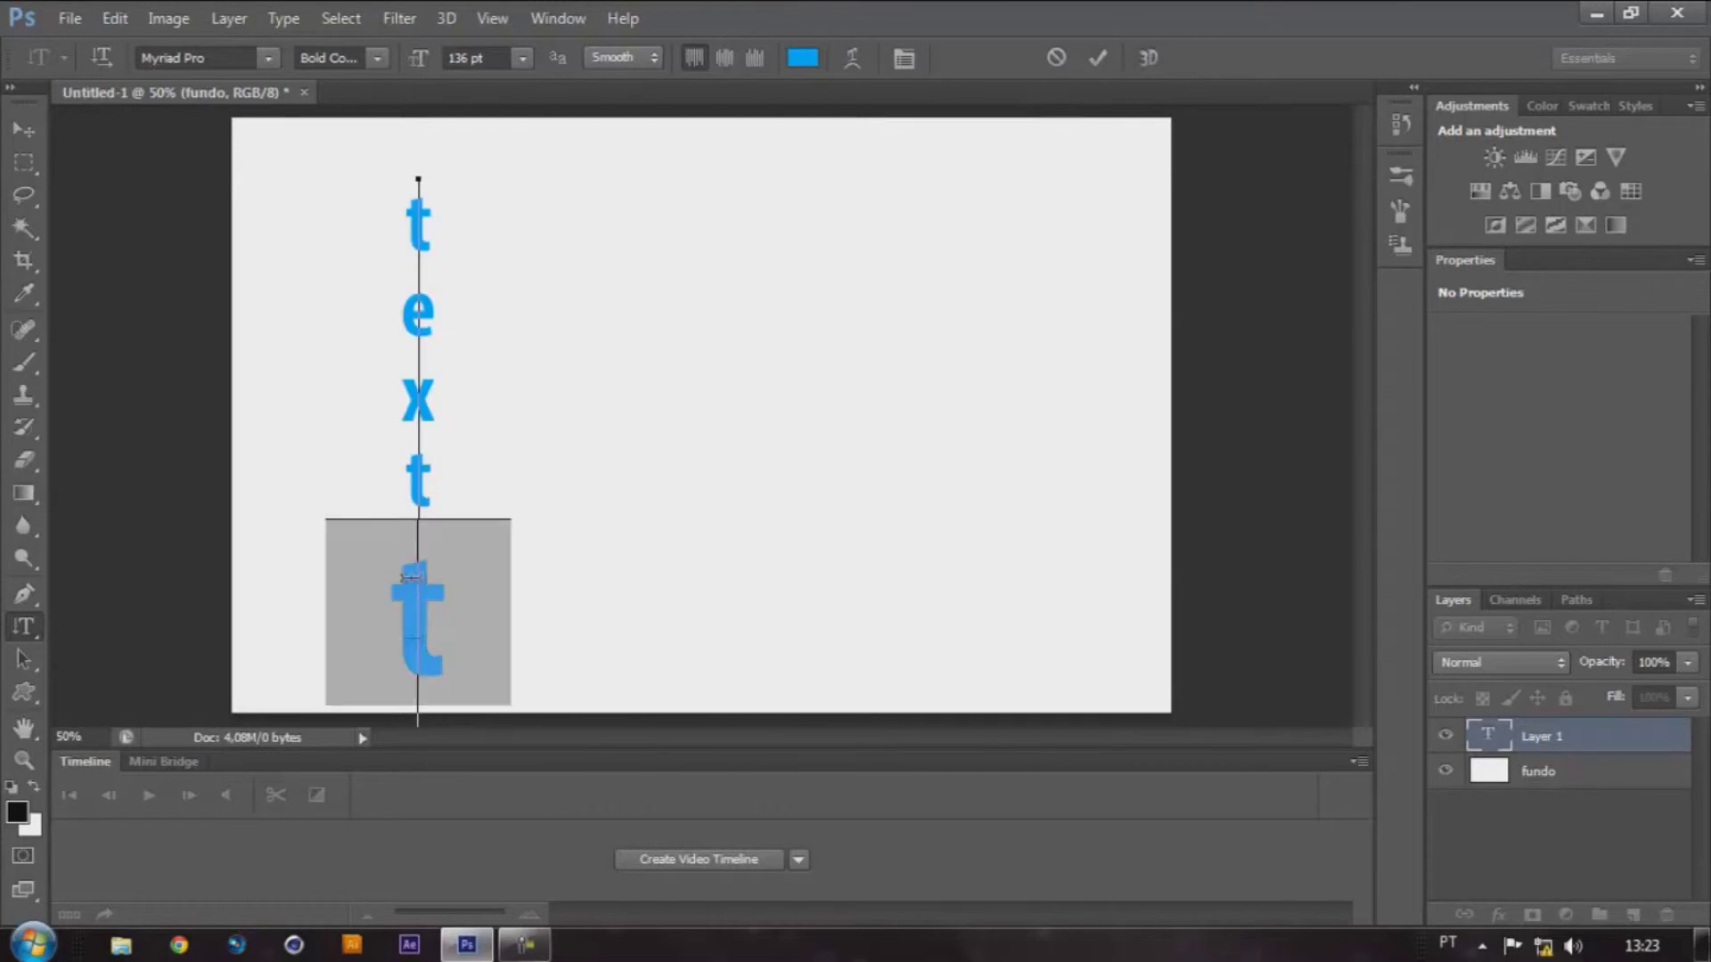
{"action": "type", "text": "o"}
{"action": "left_click_drag", "start_coordinate": [433, 687], "coordinate": [417, 553]}
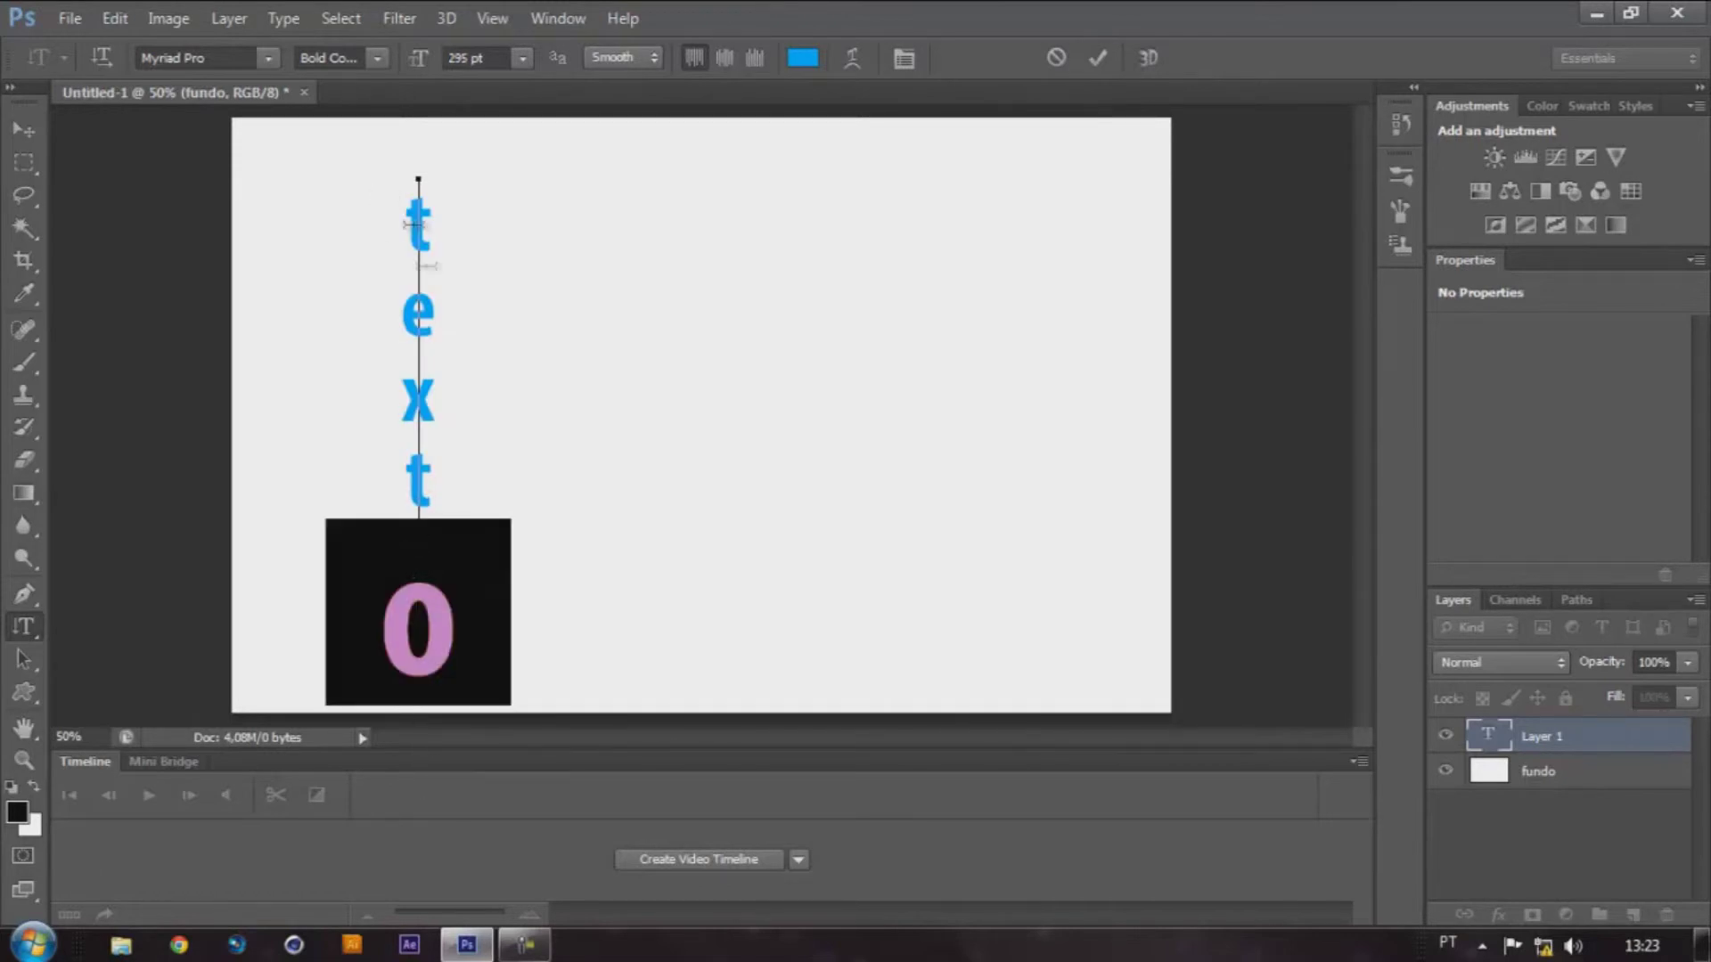
{"action": "key", "text": "BackSpace"}
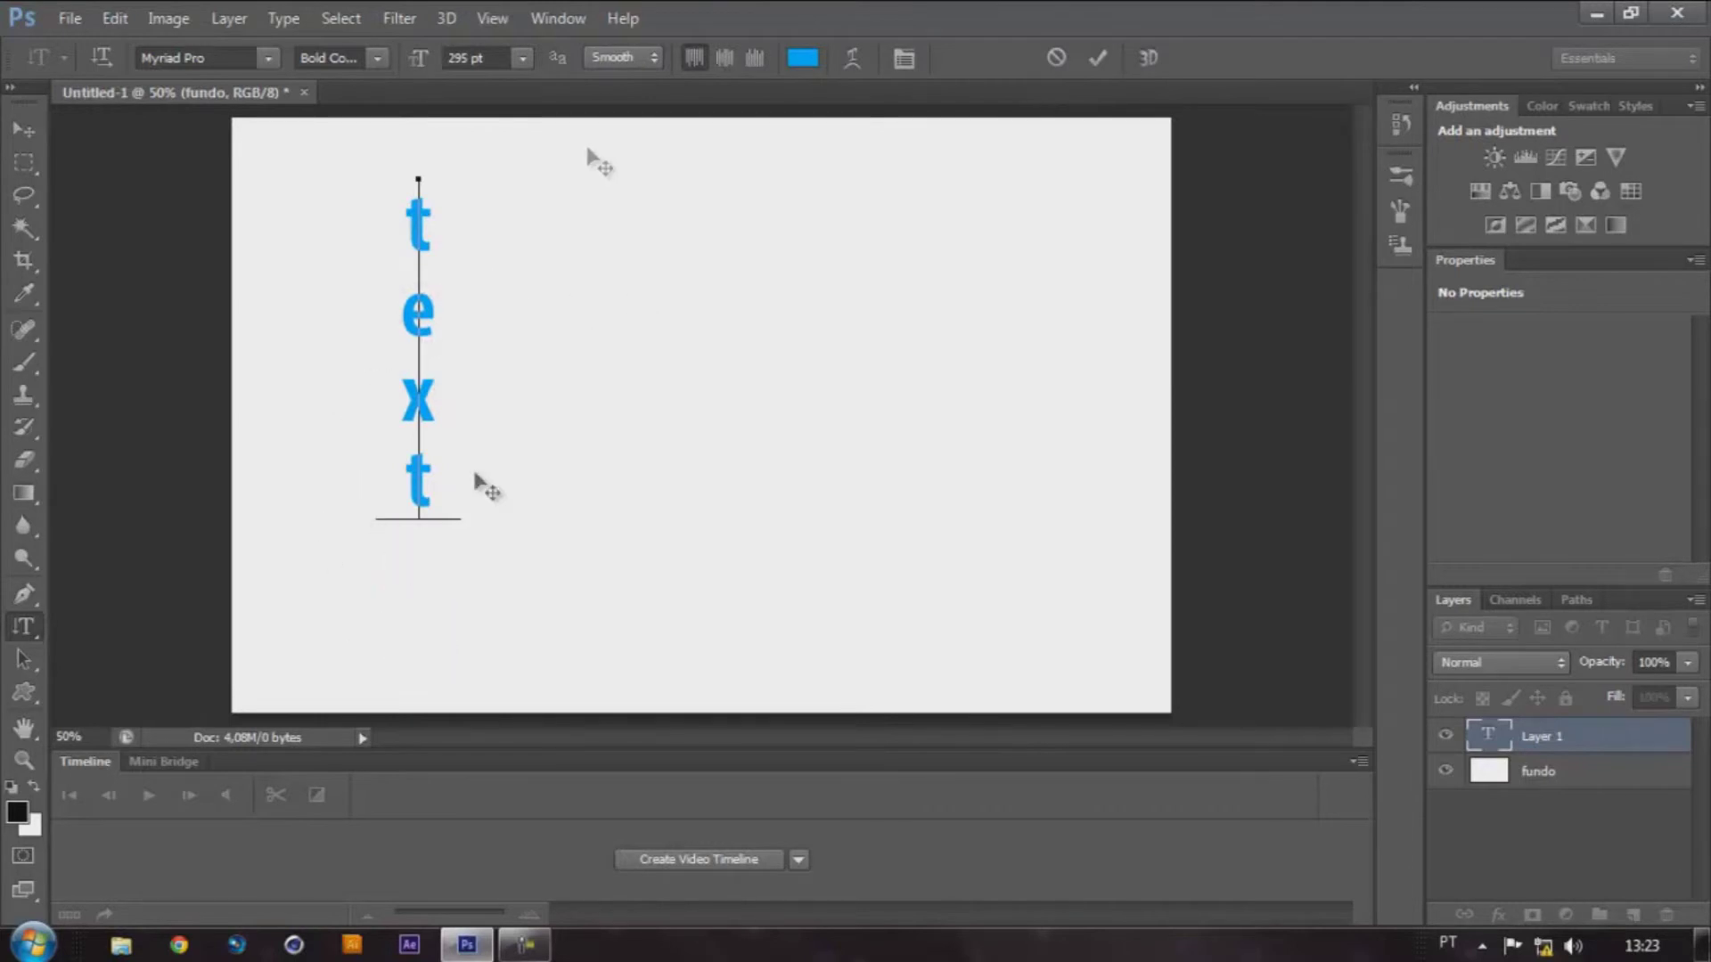
Step: Move the vertical text toward the canvas centre, try its three alignment options, and cancel the text
{"action": "left_click_drag", "start_coordinate": [420, 170], "coordinate": [622, 200]}
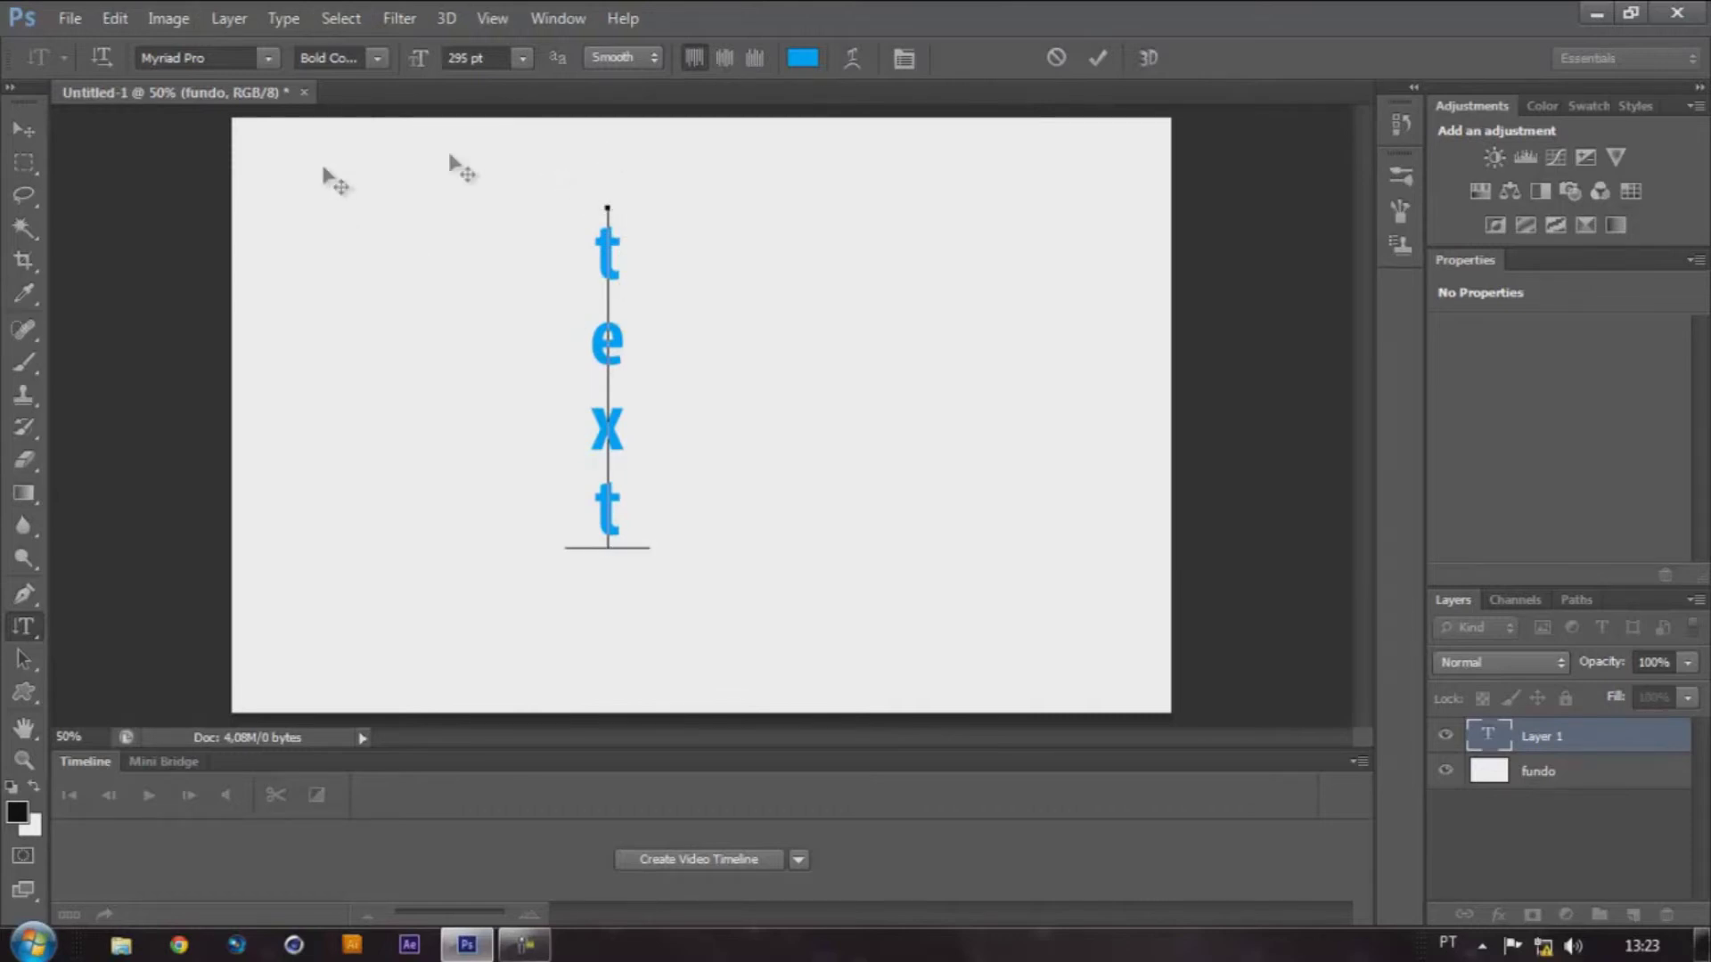
{"action": "left_click", "coordinate": [726, 59]}
{"action": "left_click", "coordinate": [753, 60]}
{"action": "left_click", "coordinate": [696, 60]}
{"action": "left_click", "coordinate": [1057, 59]}
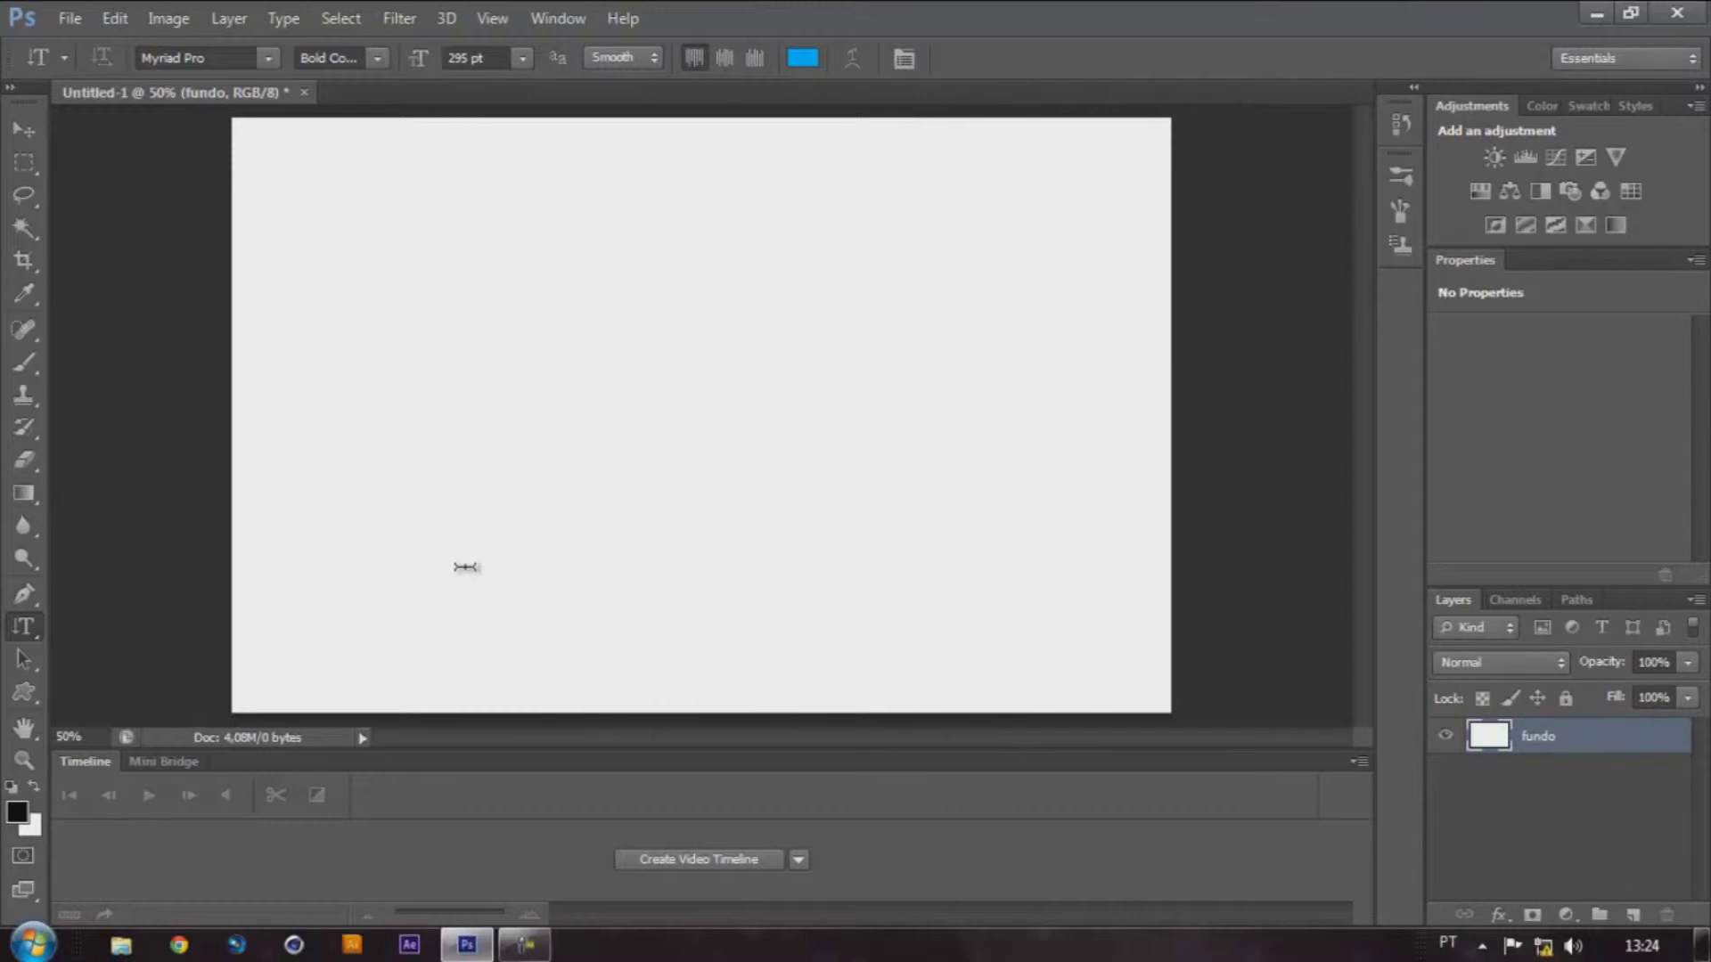
Step: Create a new layer, add the horizontal text "Paisagem" on it and move the text toward the canvas centre
{"action": "left_click", "coordinate": [1633, 915]}
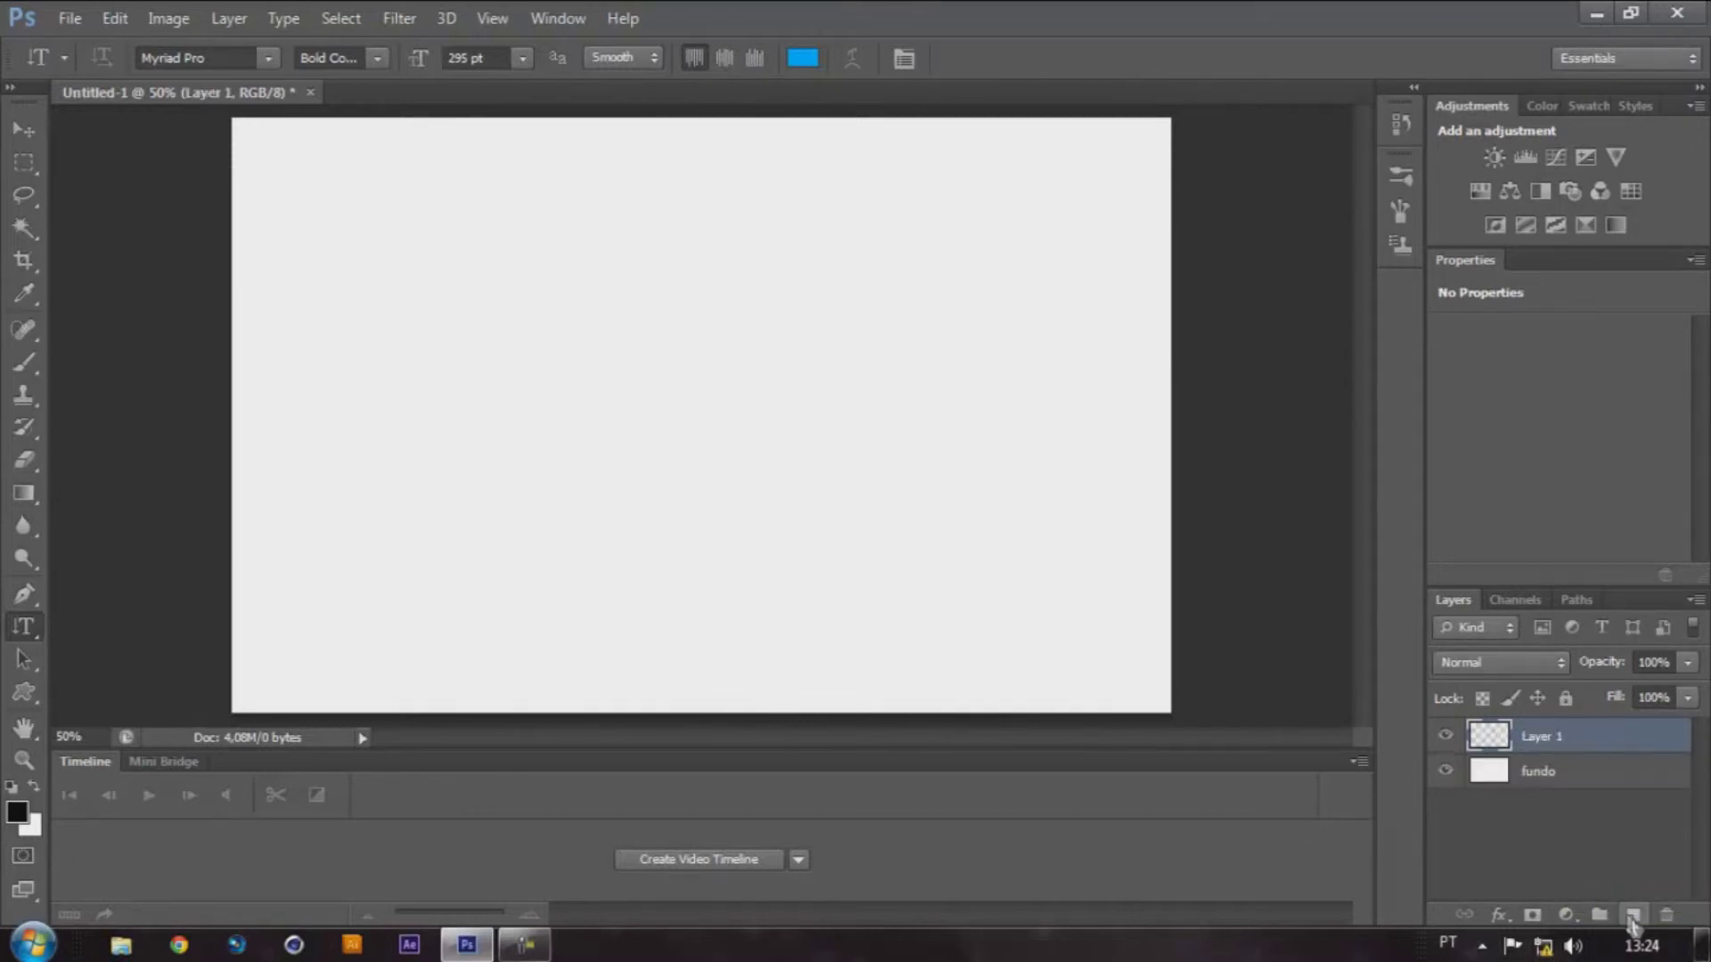
{"action": "left_click", "coordinate": [28, 629]}
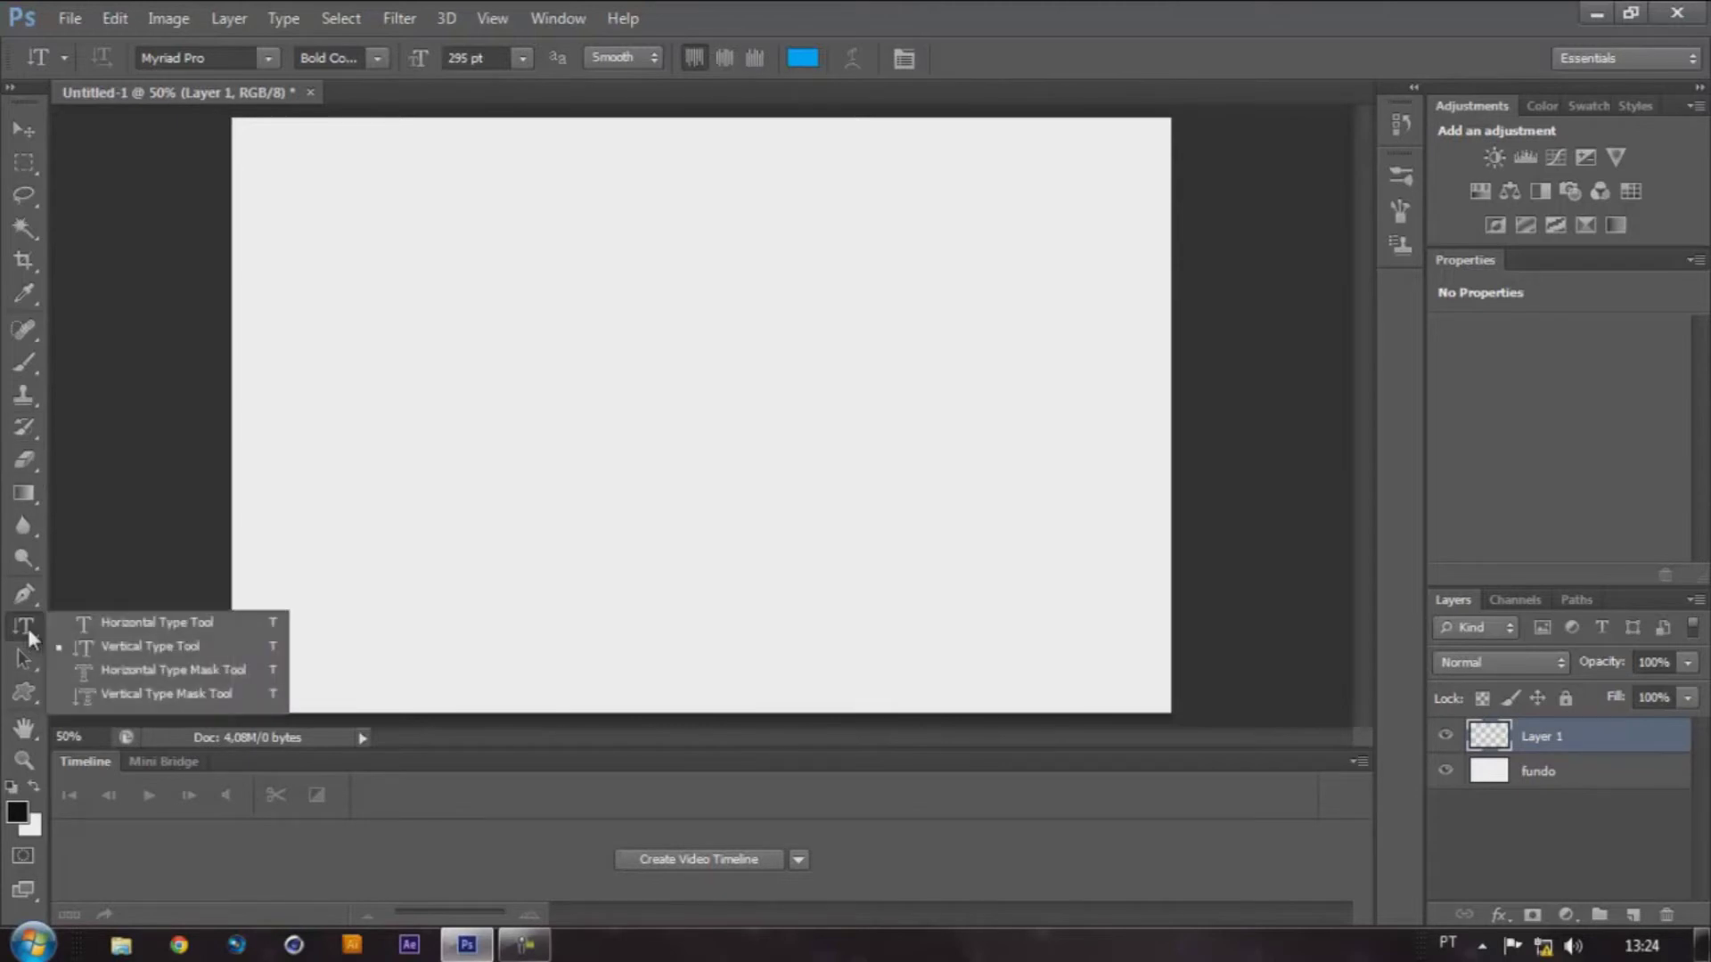
{"action": "left_click", "coordinate": [87, 624]}
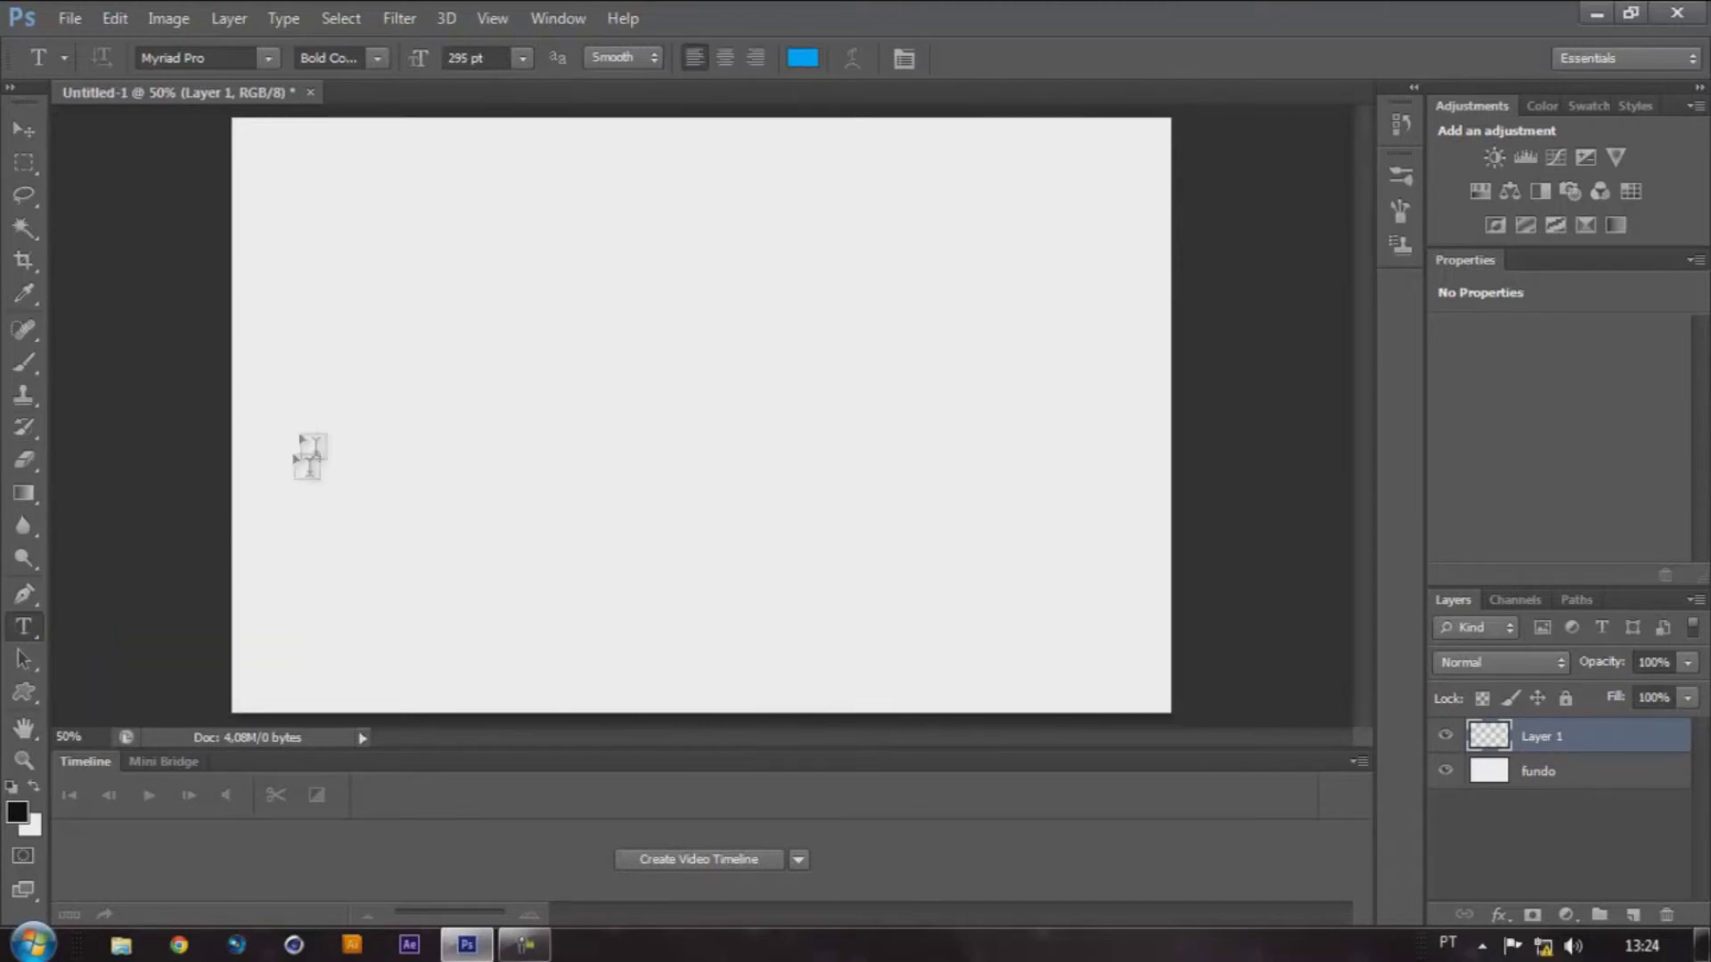
{"action": "left_click", "coordinate": [295, 399]}
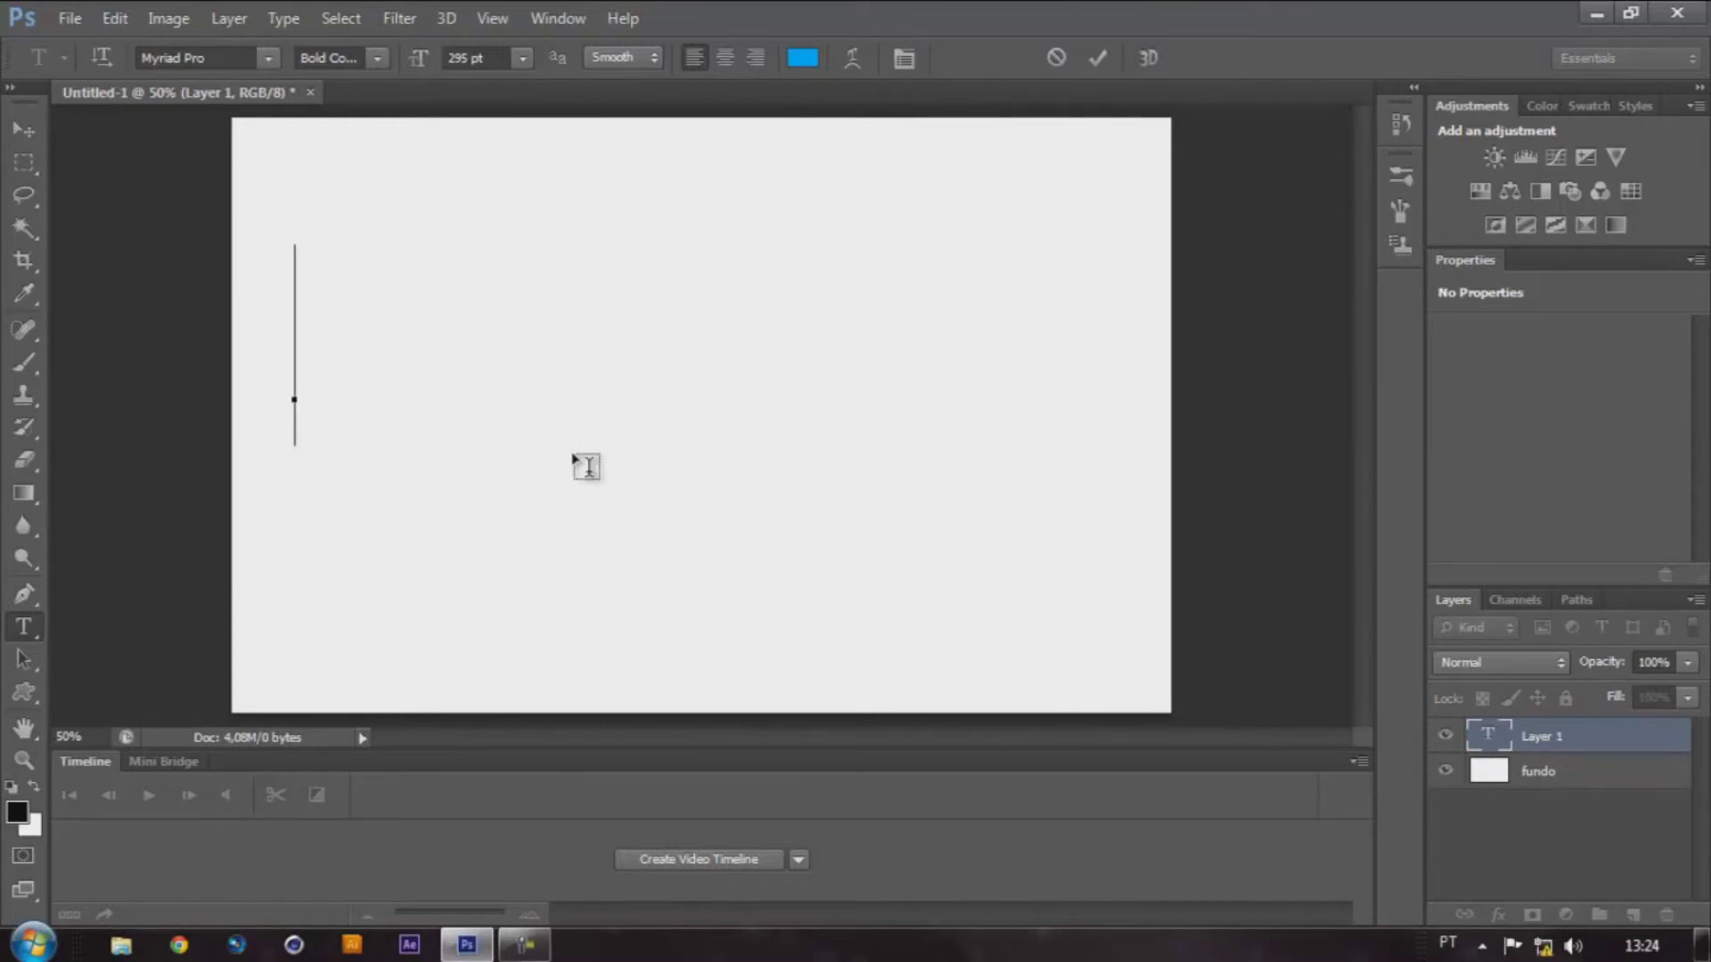
{"action": "type", "text": "Paisagem"}
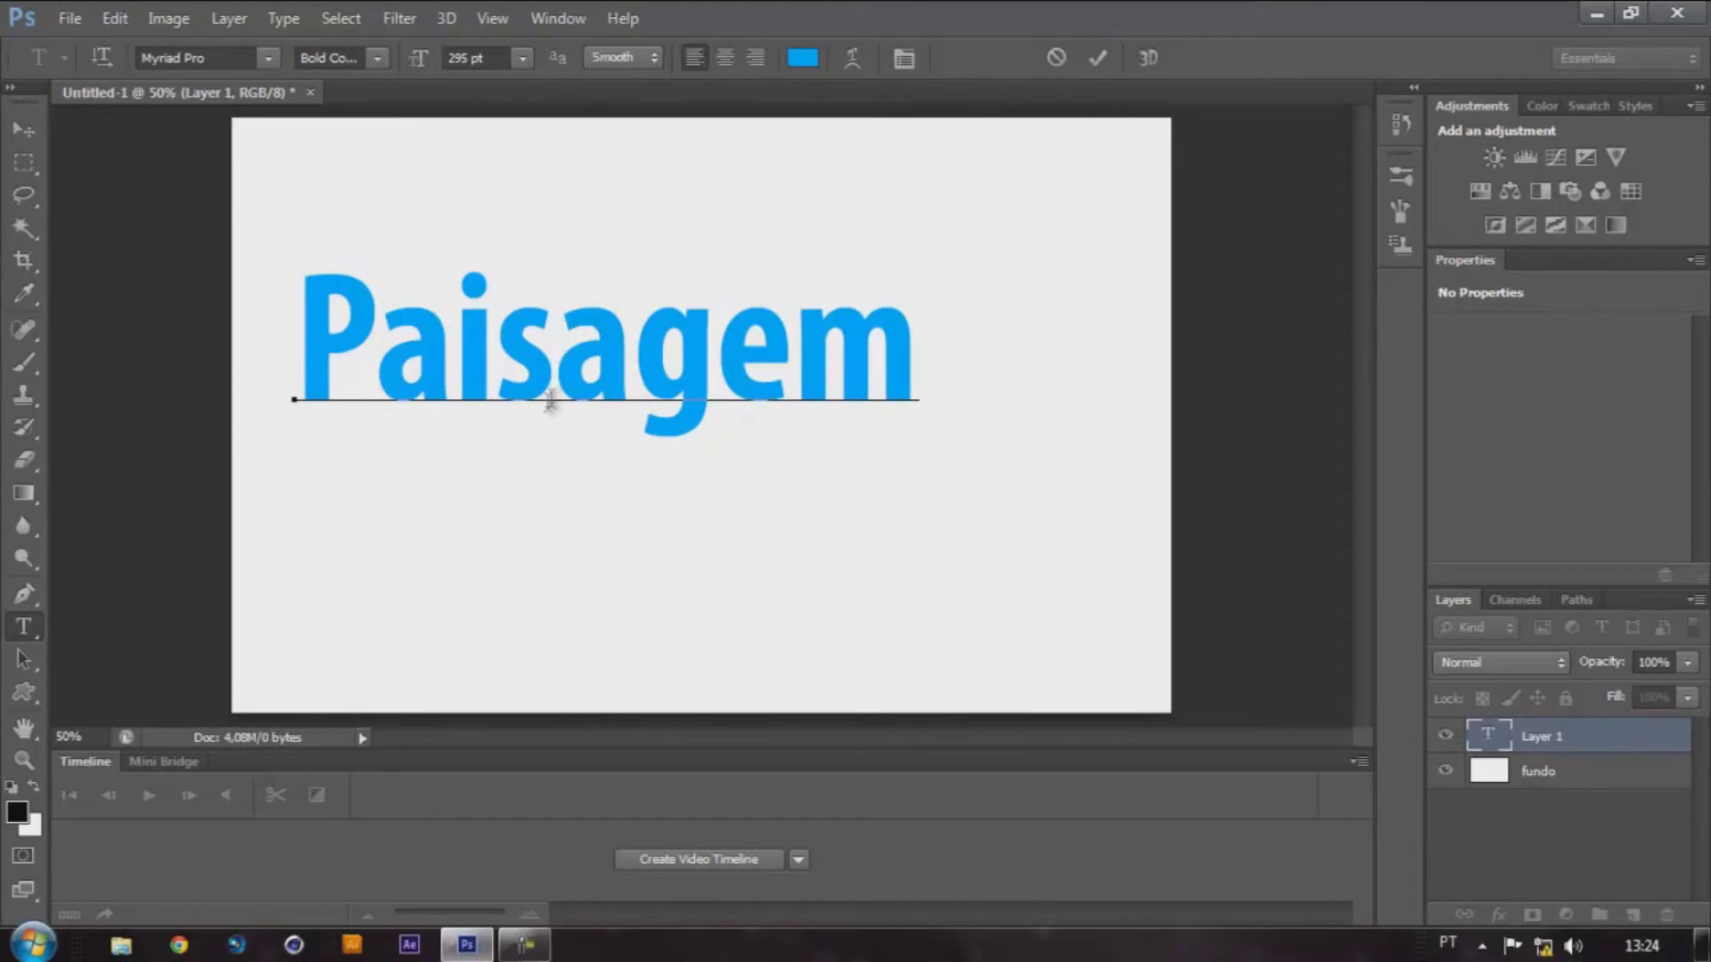
{"action": "left_click_drag", "start_coordinate": [595, 462], "coordinate": [673, 527]}
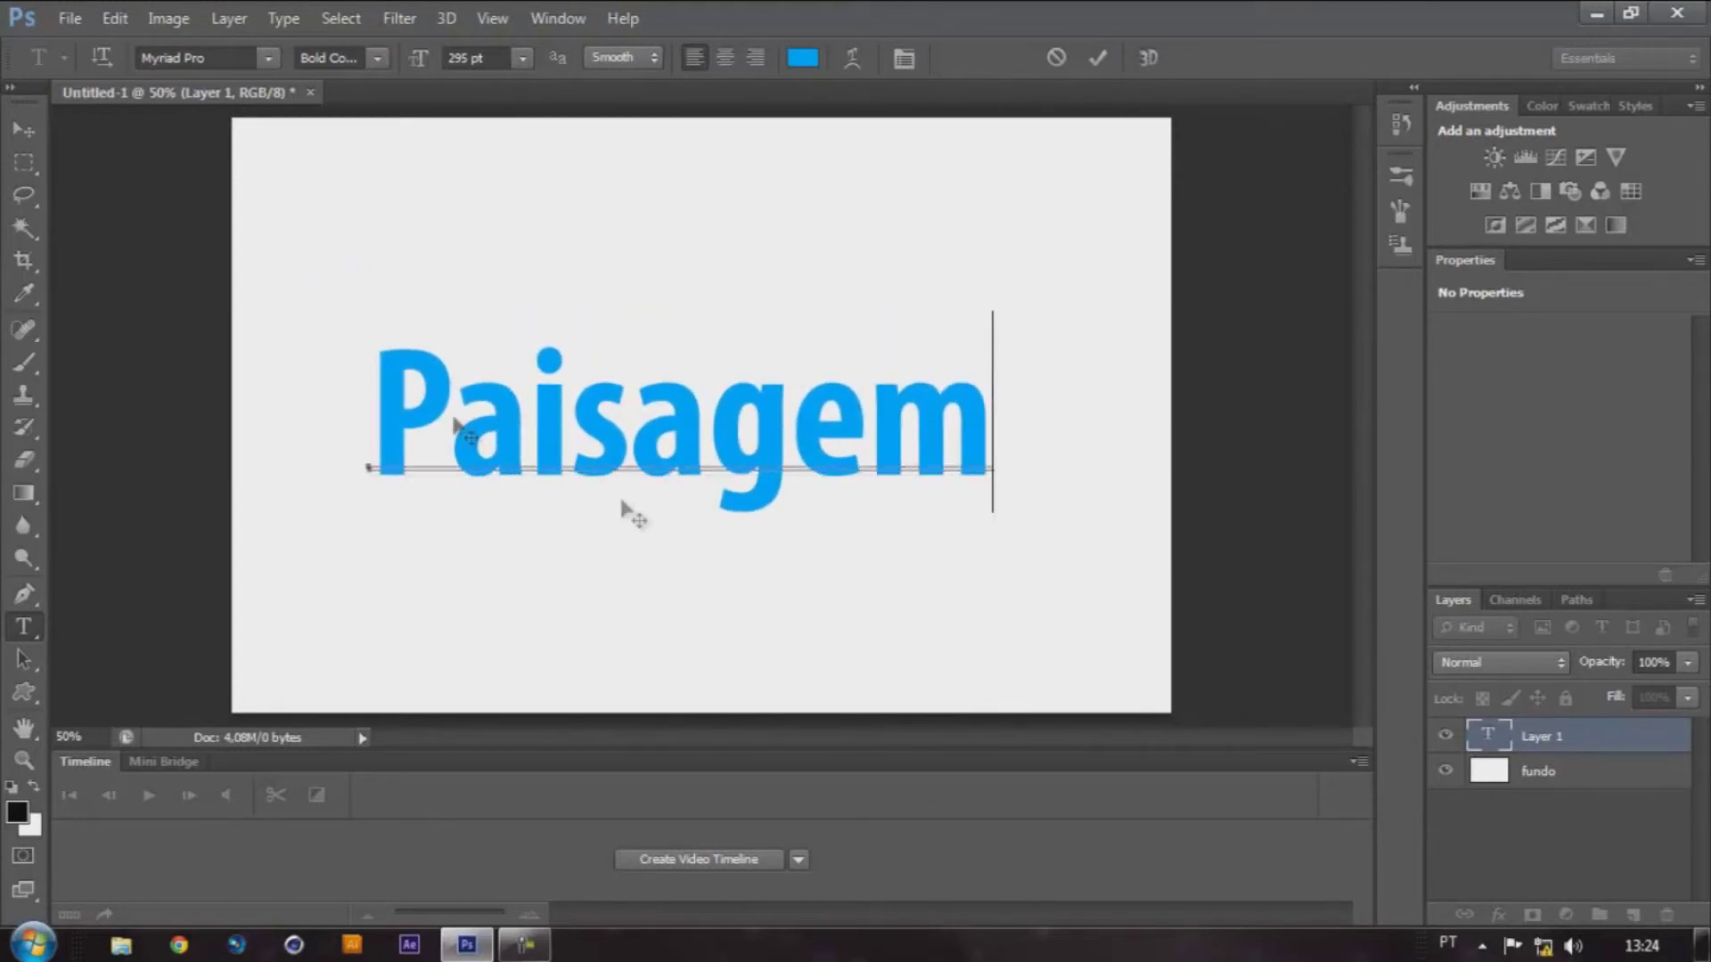
Step: Enlarge the "Paisagem" text to 358 pt, shift it up and left toward the canvas centre, and commit the text
{"action": "left_click", "coordinate": [24, 132]}
{"action": "mouse_move", "coordinate": [657, 493]}
{"action": "left_mouse_down"}
{"action": "mouse_move", "coordinate": [631, 469]}
{"action": "mouse_move", "coordinate": [645, 488]}
{"action": "left_mouse_up"}
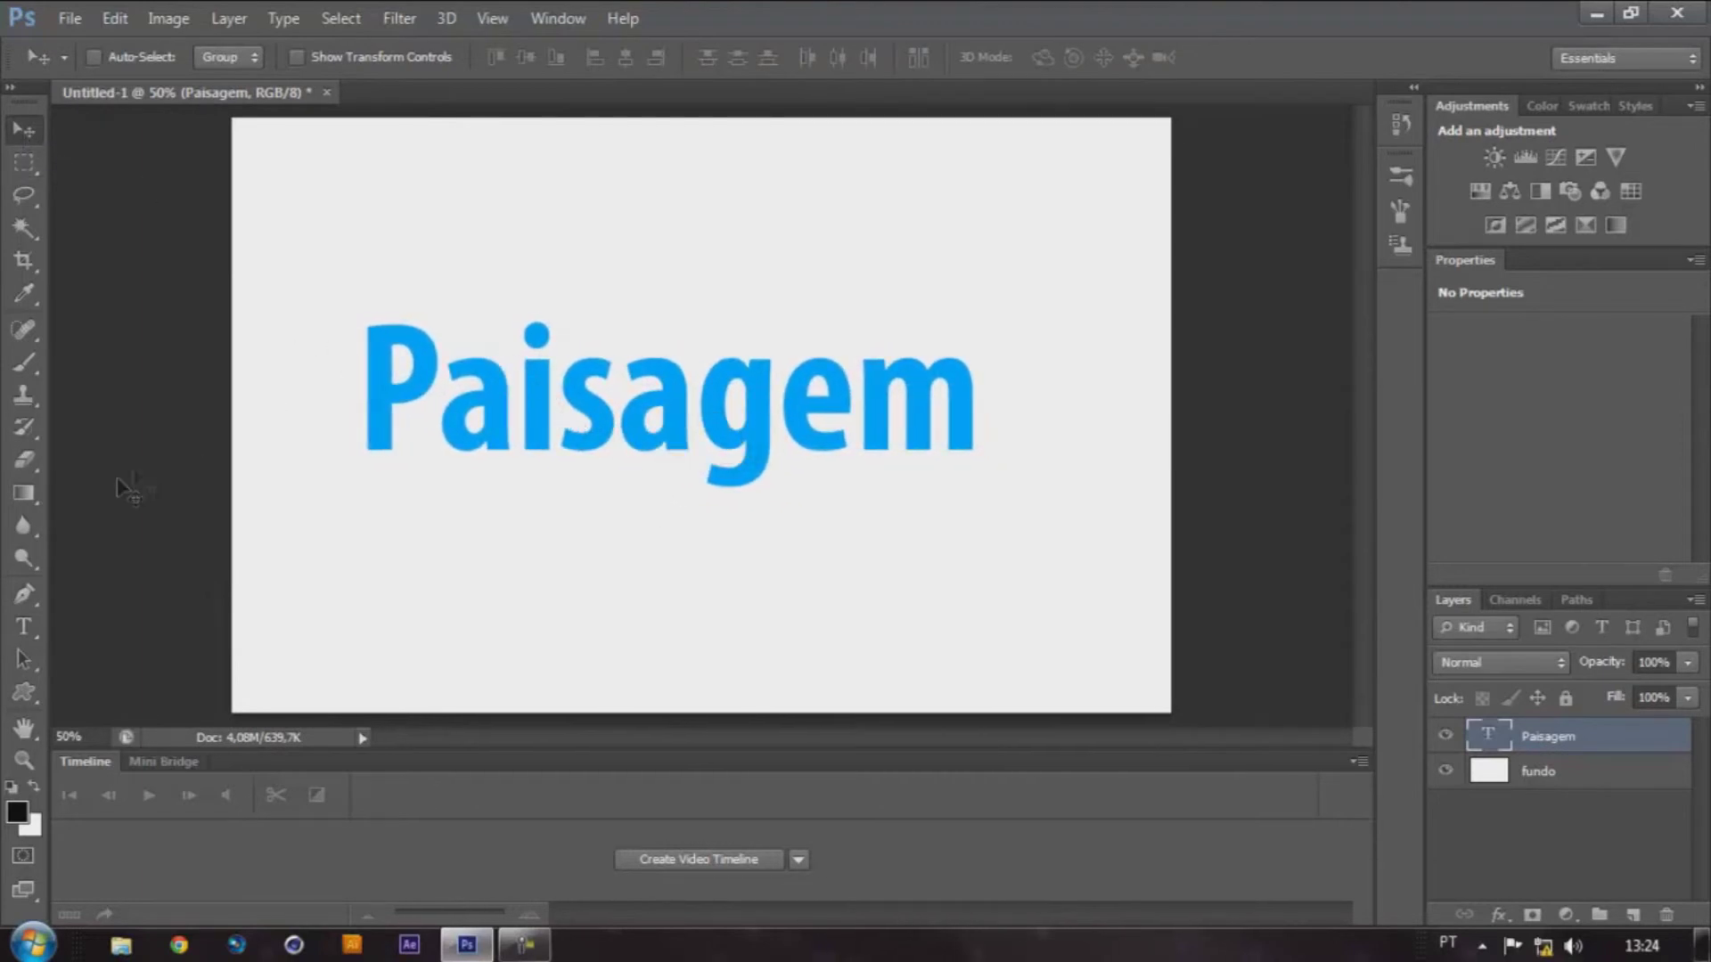
{"action": "left_click", "coordinate": [25, 626]}
{"action": "left_click_drag", "start_coordinate": [395, 395], "coordinate": [998, 429]}
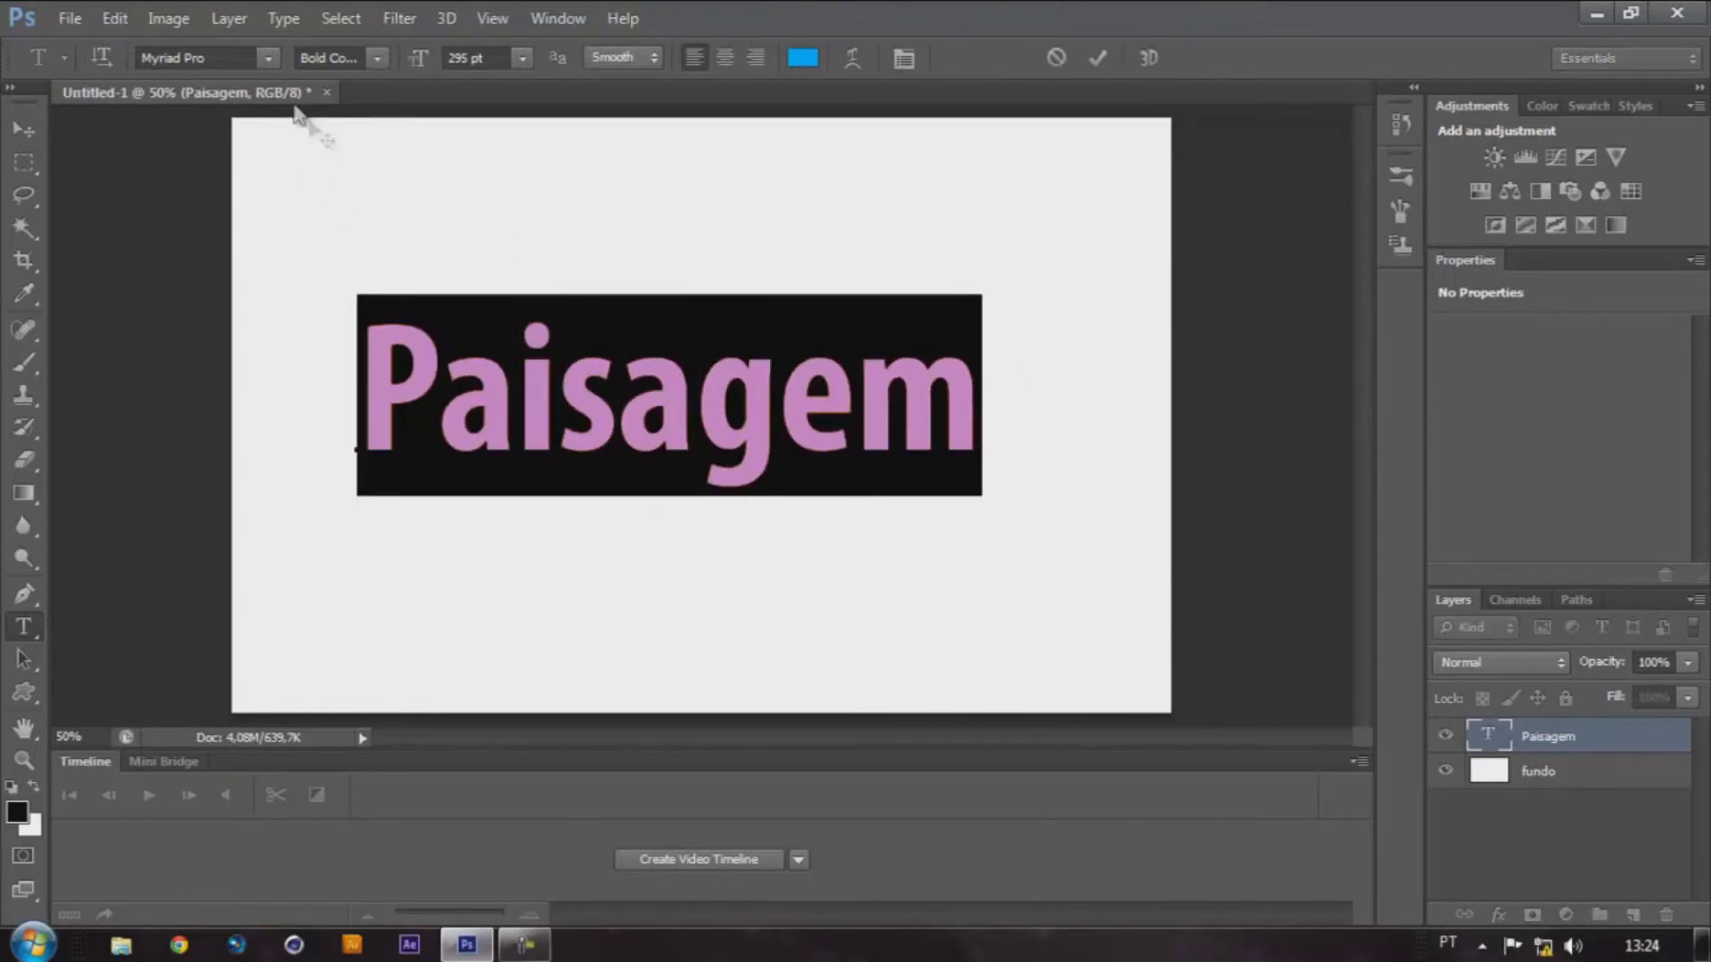
{"action": "left_click_drag", "start_coordinate": [411, 64], "coordinate": [493, 92]}
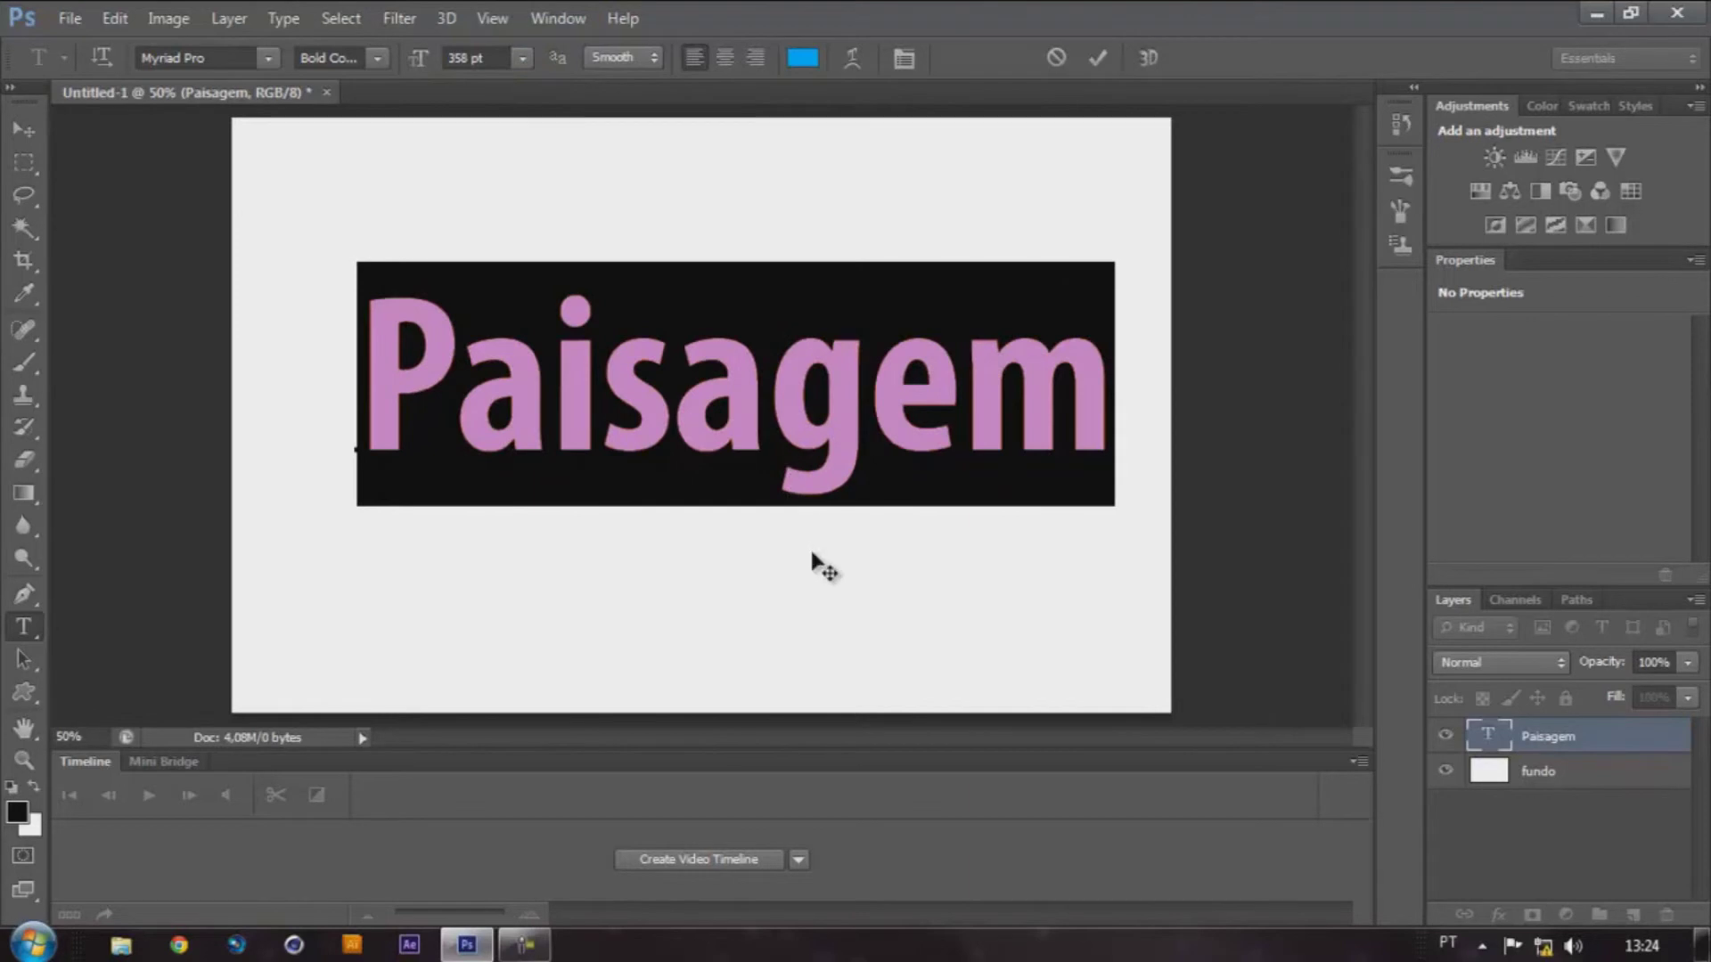
{"action": "left_click_drag", "start_coordinate": [813, 560], "coordinate": [753, 561]}
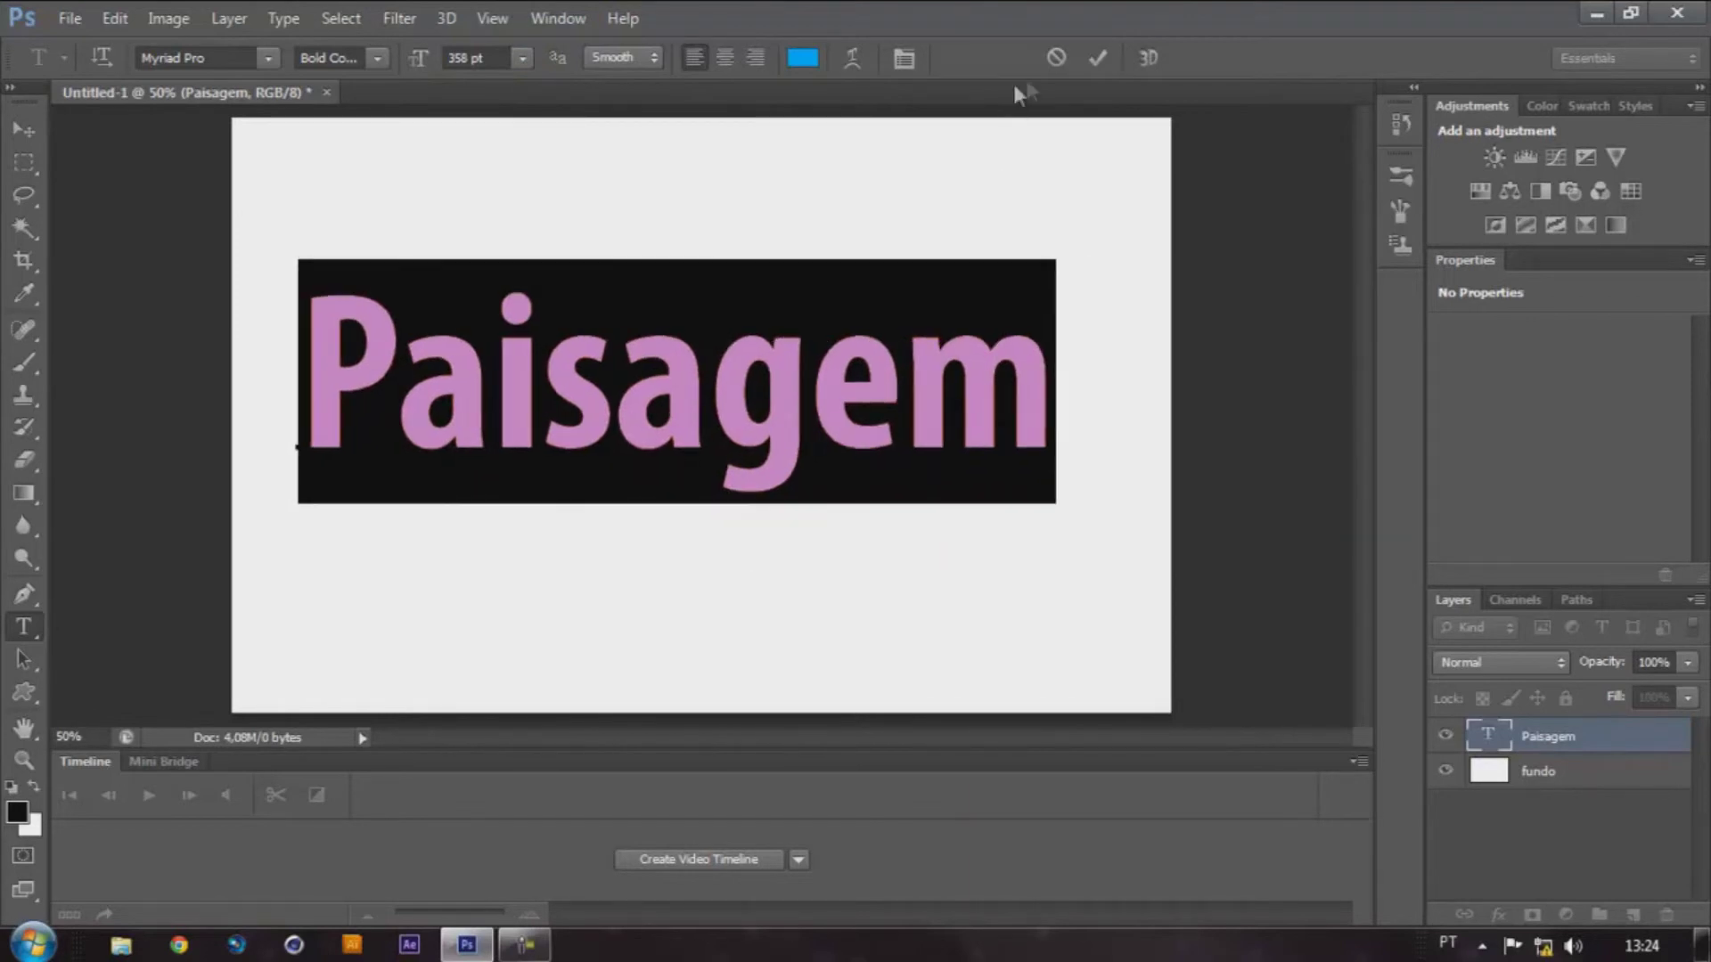
{"action": "left_click", "coordinate": [1096, 58]}
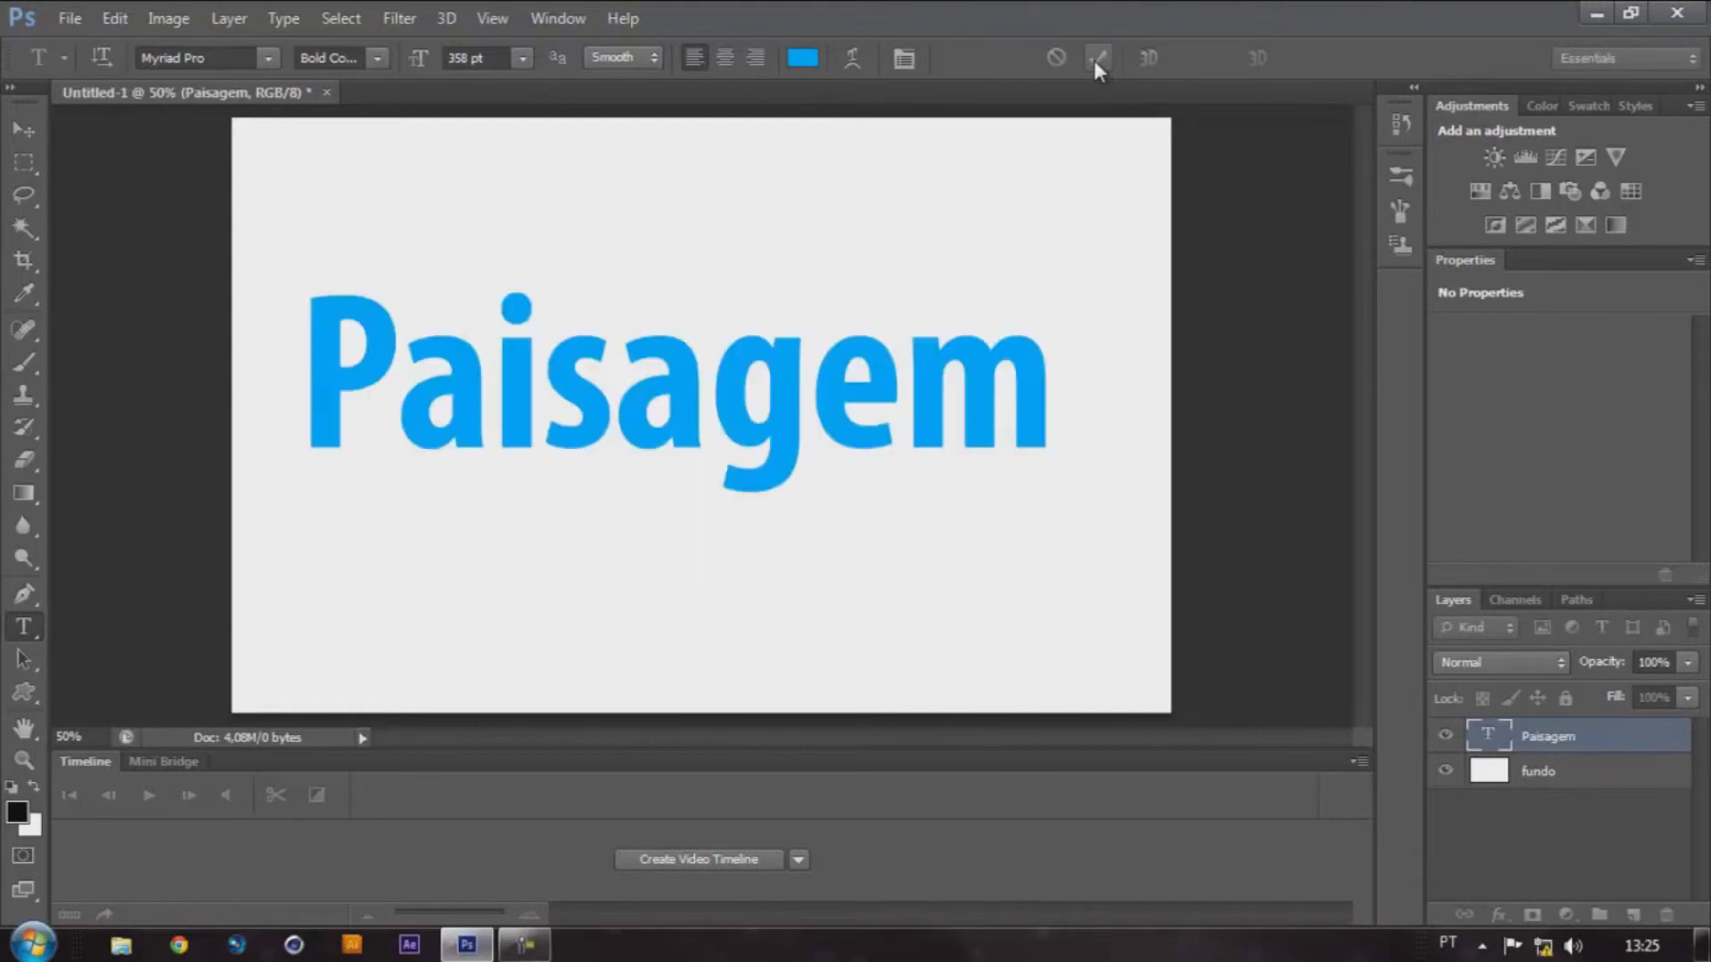
Step: Create a new layer above the text and place the Lighthouse image from the desktop on it
{"action": "left_click", "coordinate": [1633, 916]}
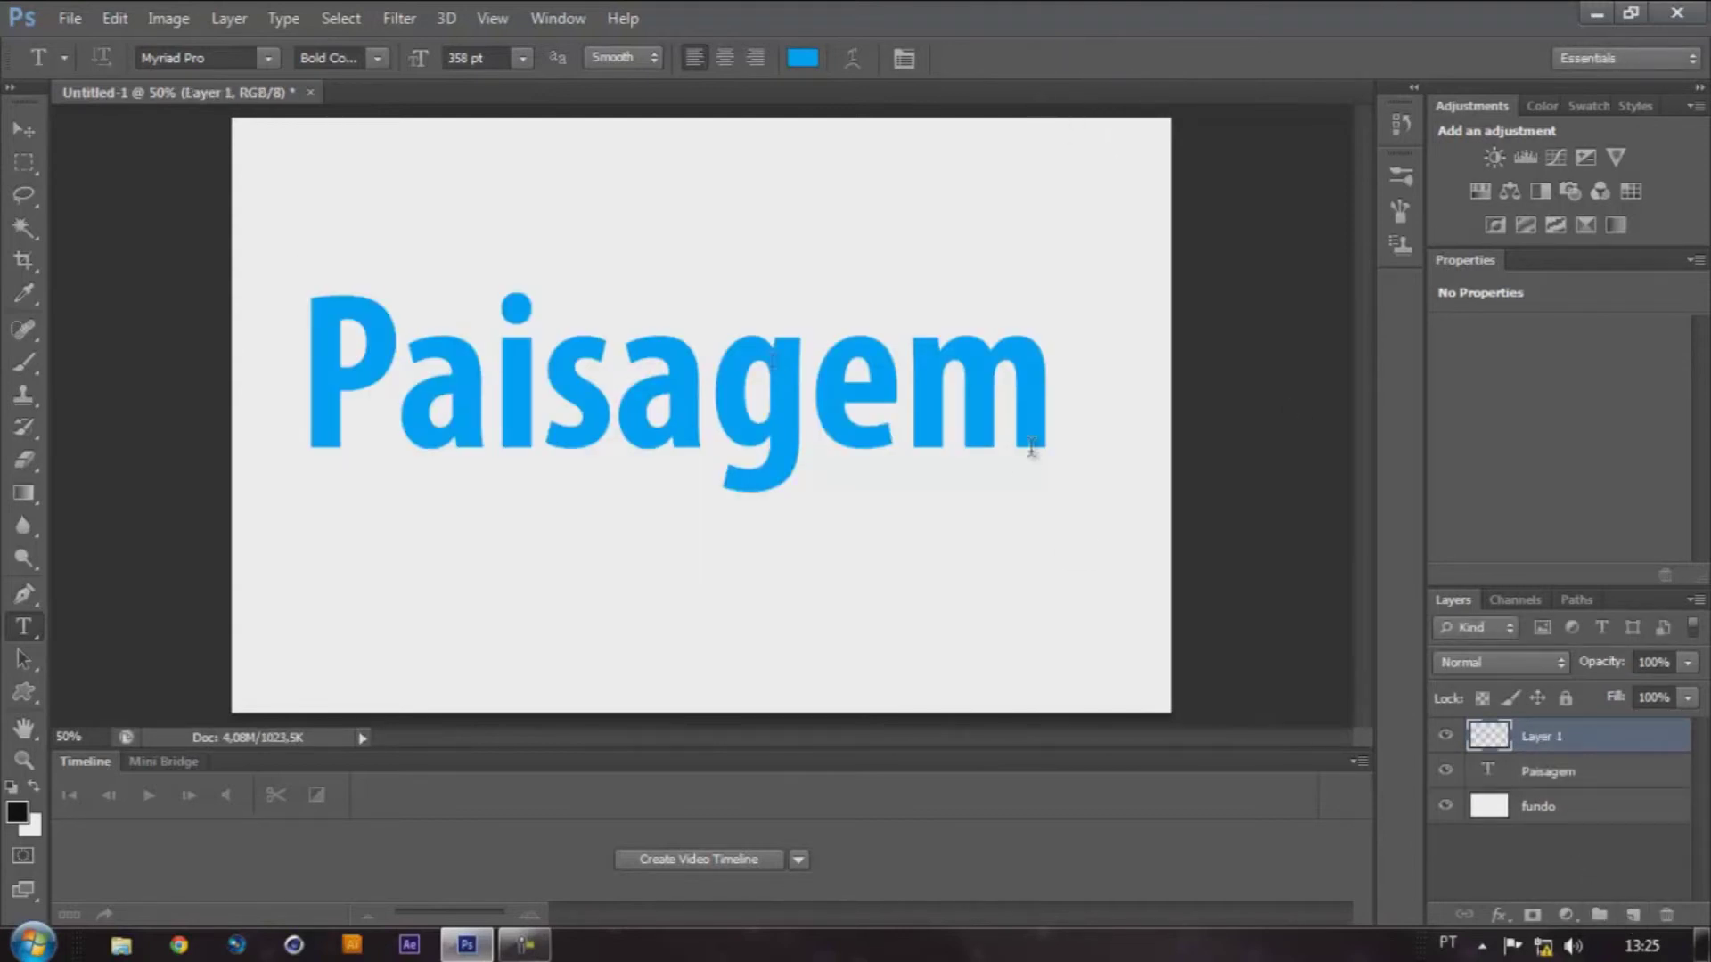
{"action": "left_click", "coordinate": [71, 18]}
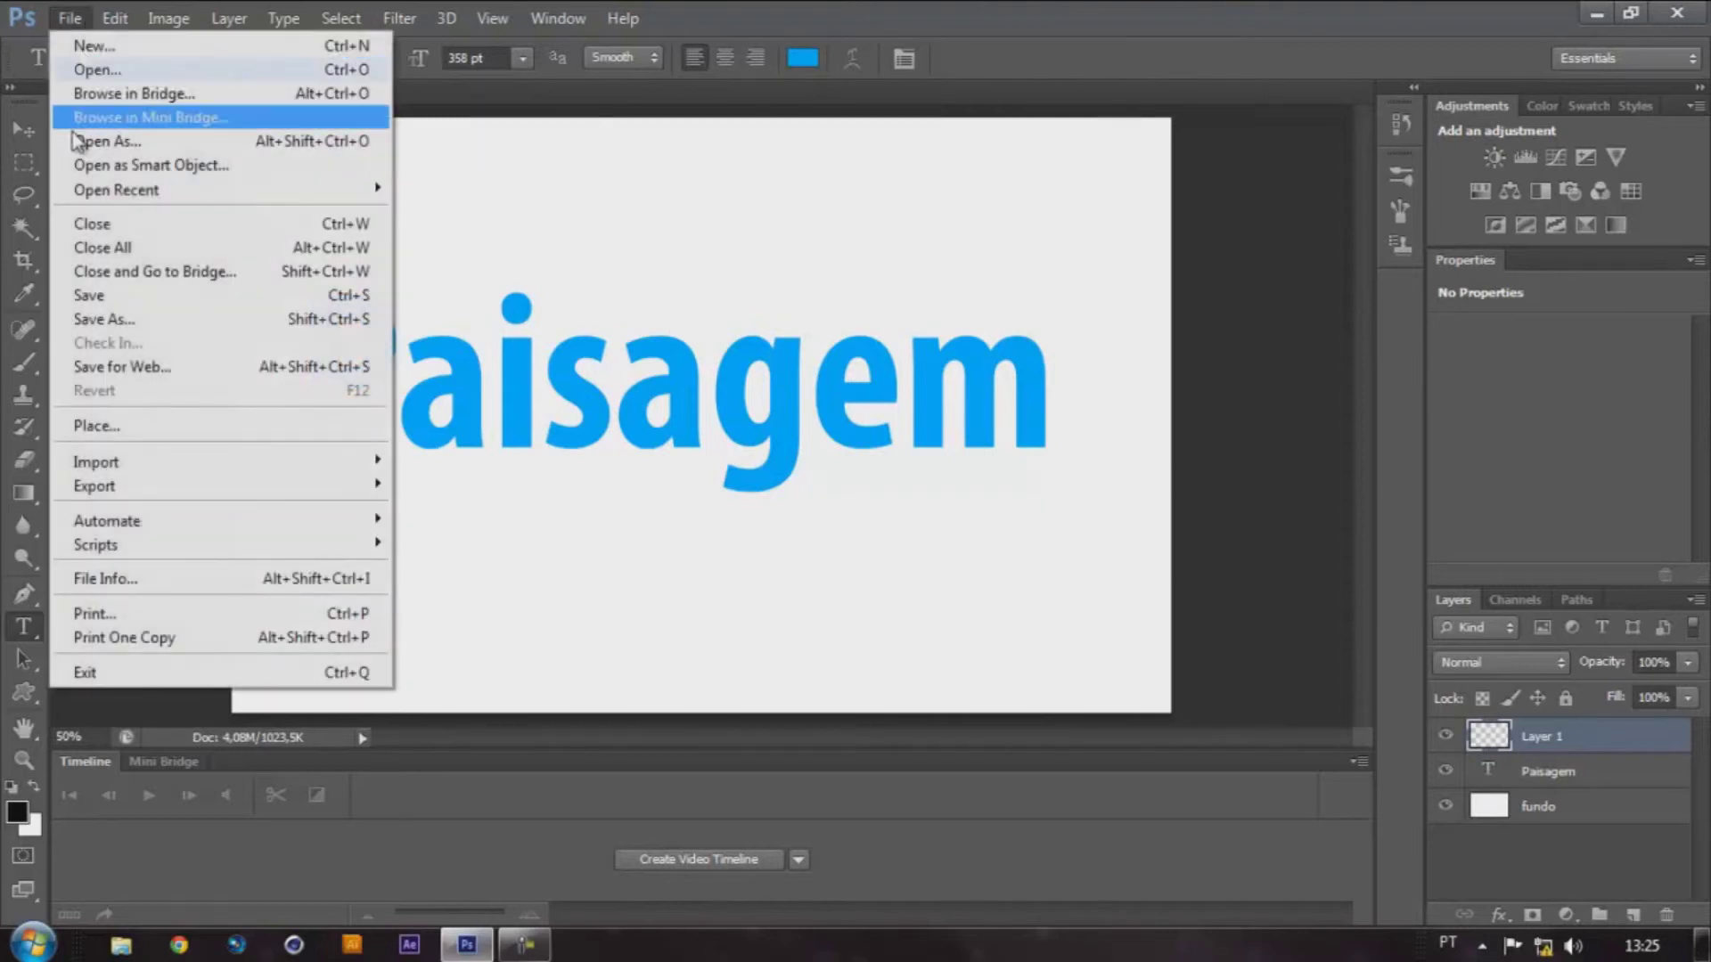
{"action": "left_click", "coordinate": [105, 425]}
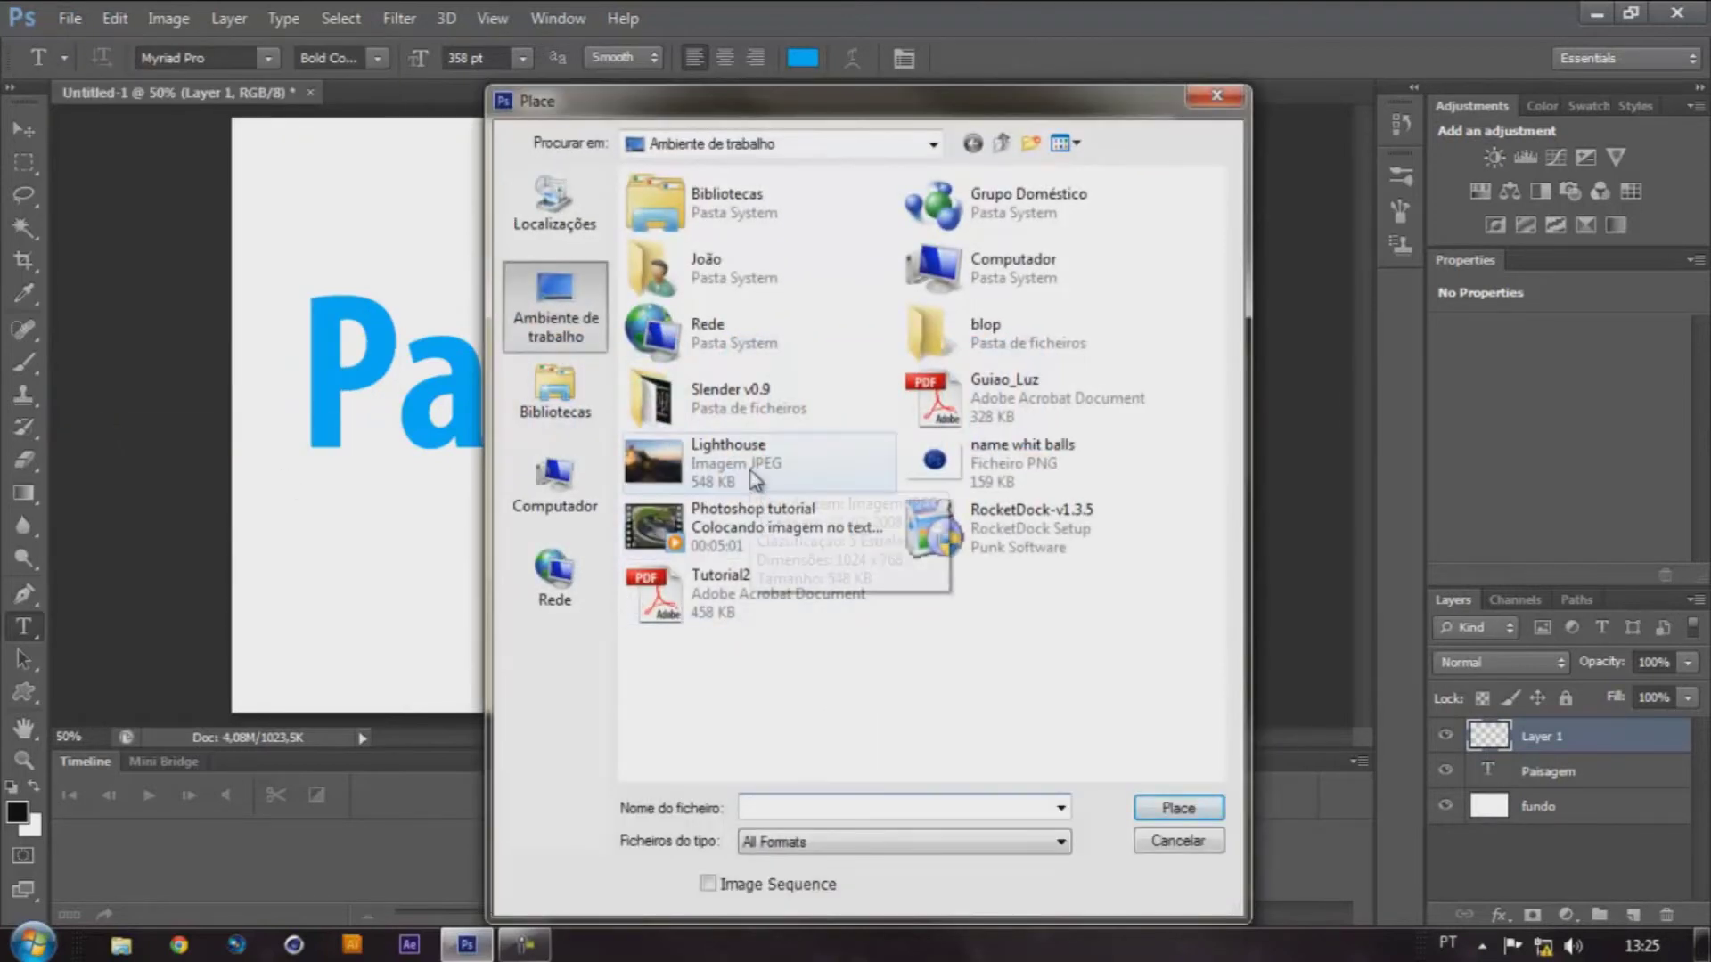
{"action": "left_click", "coordinate": [855, 459]}
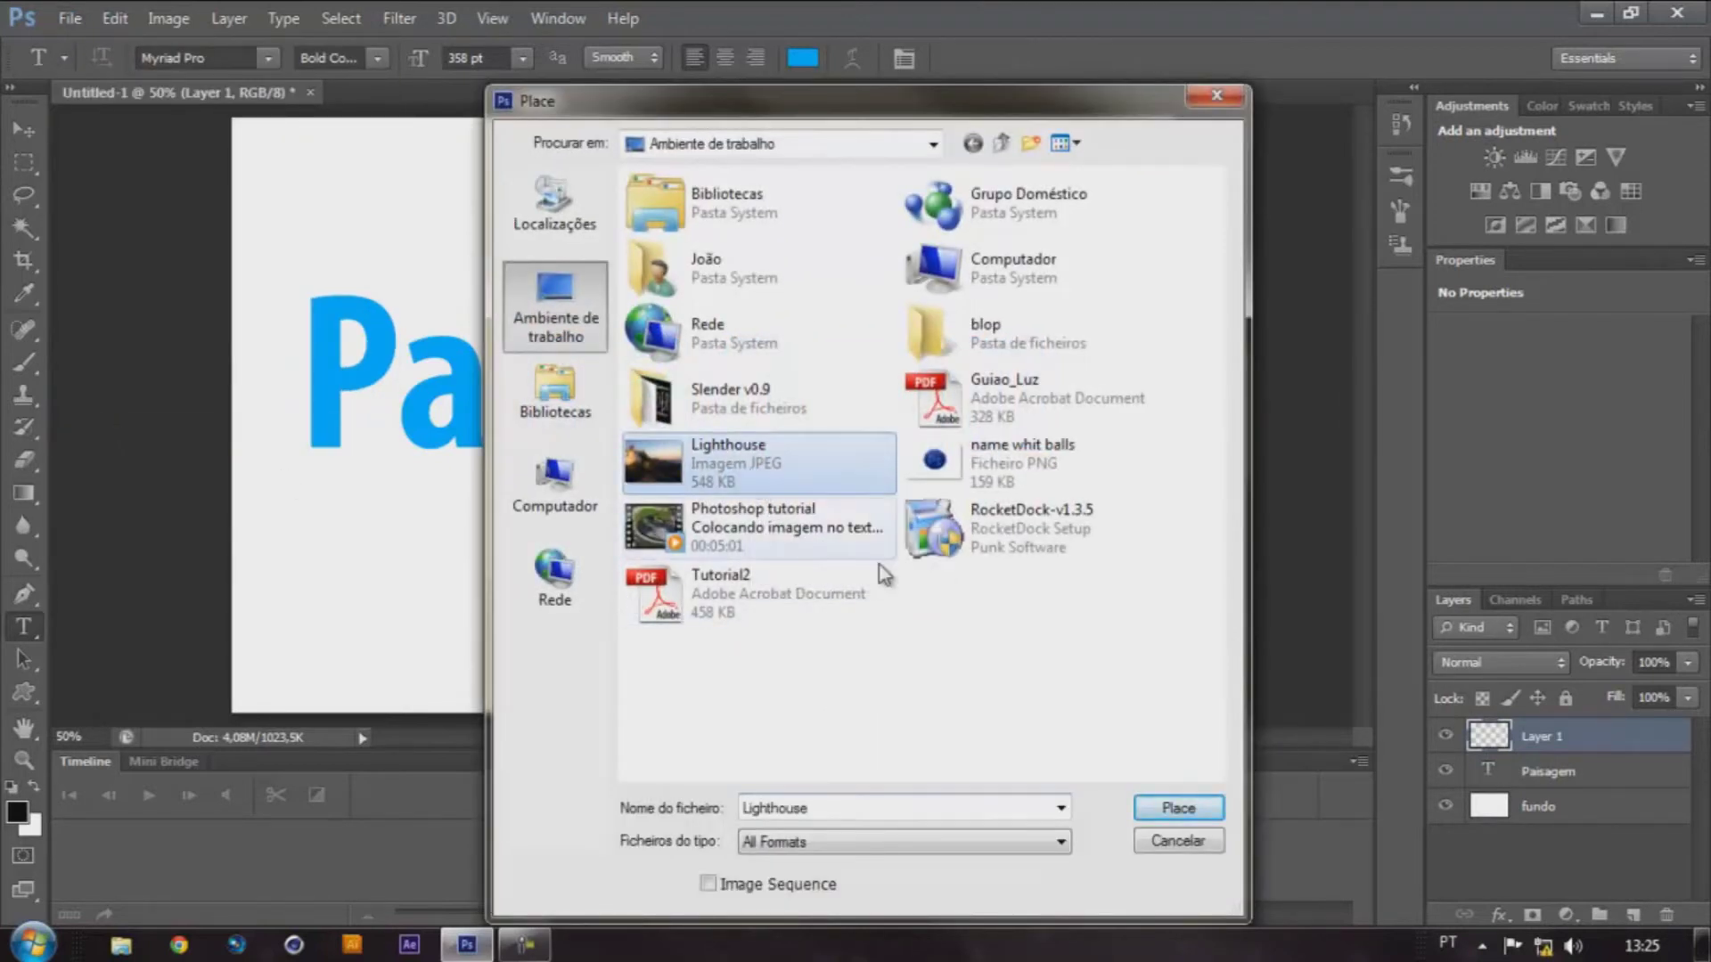
{"action": "left_click", "coordinate": [1178, 808]}
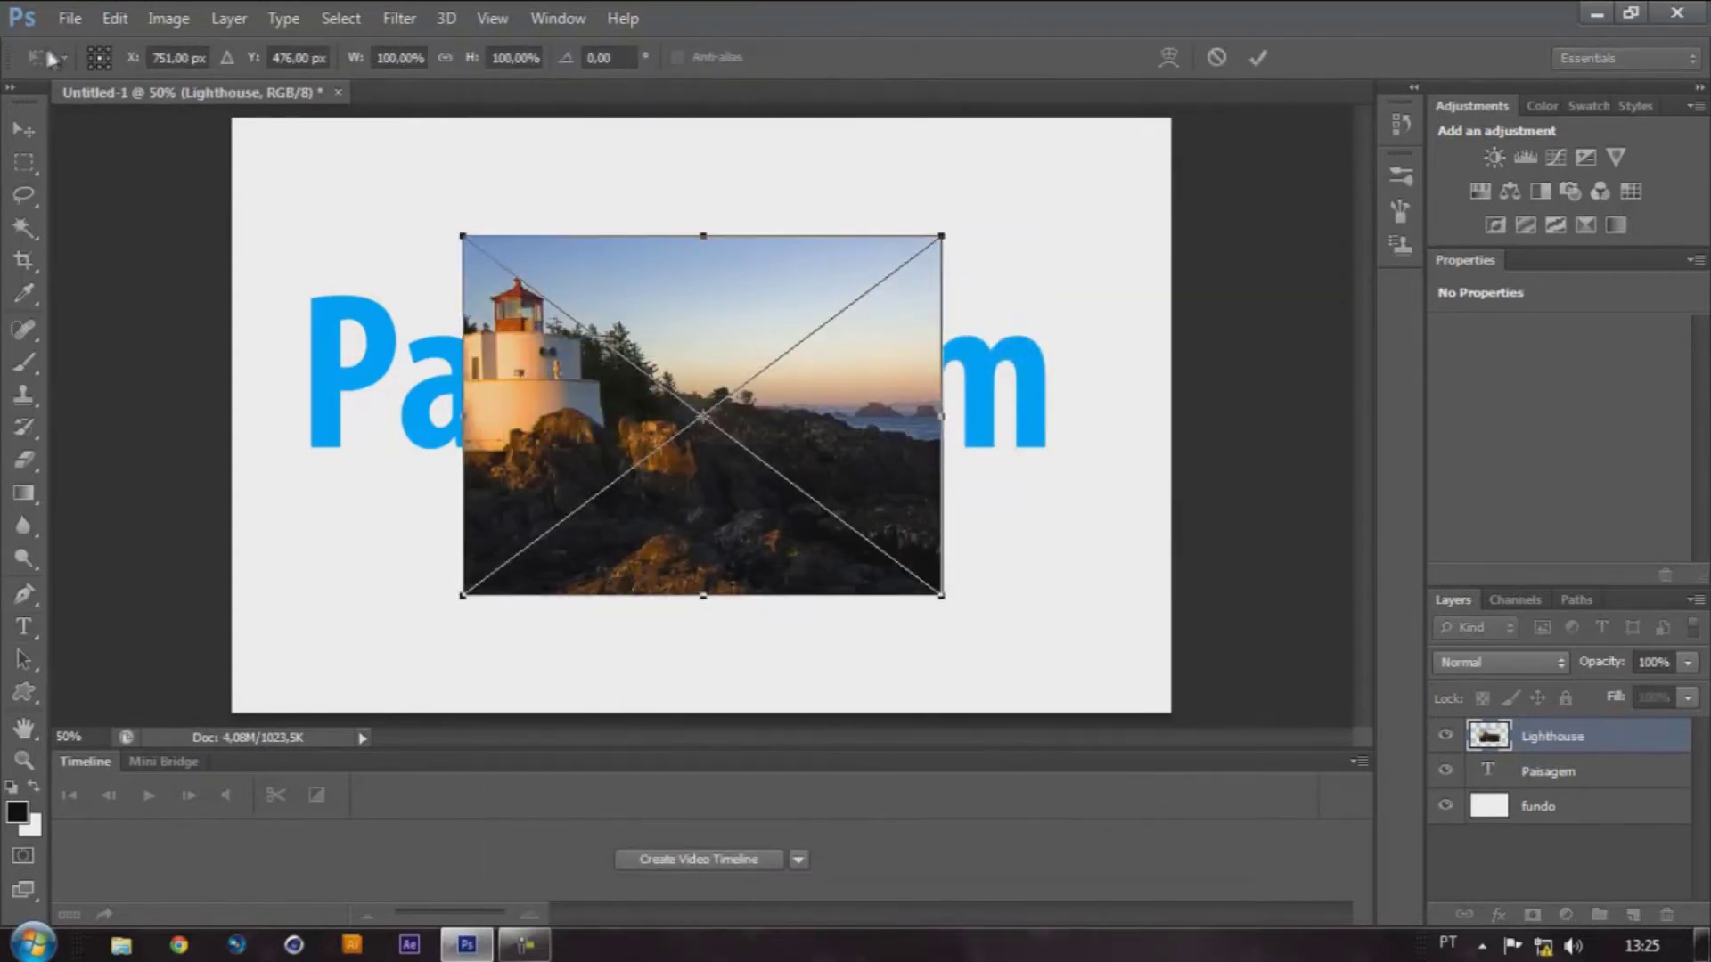
Step: Stretch the placed Lighthouse image to cover the whole canvas and rasterize its layer
{"action": "left_click_drag", "start_coordinate": [460, 234], "coordinate": [233, 117]}
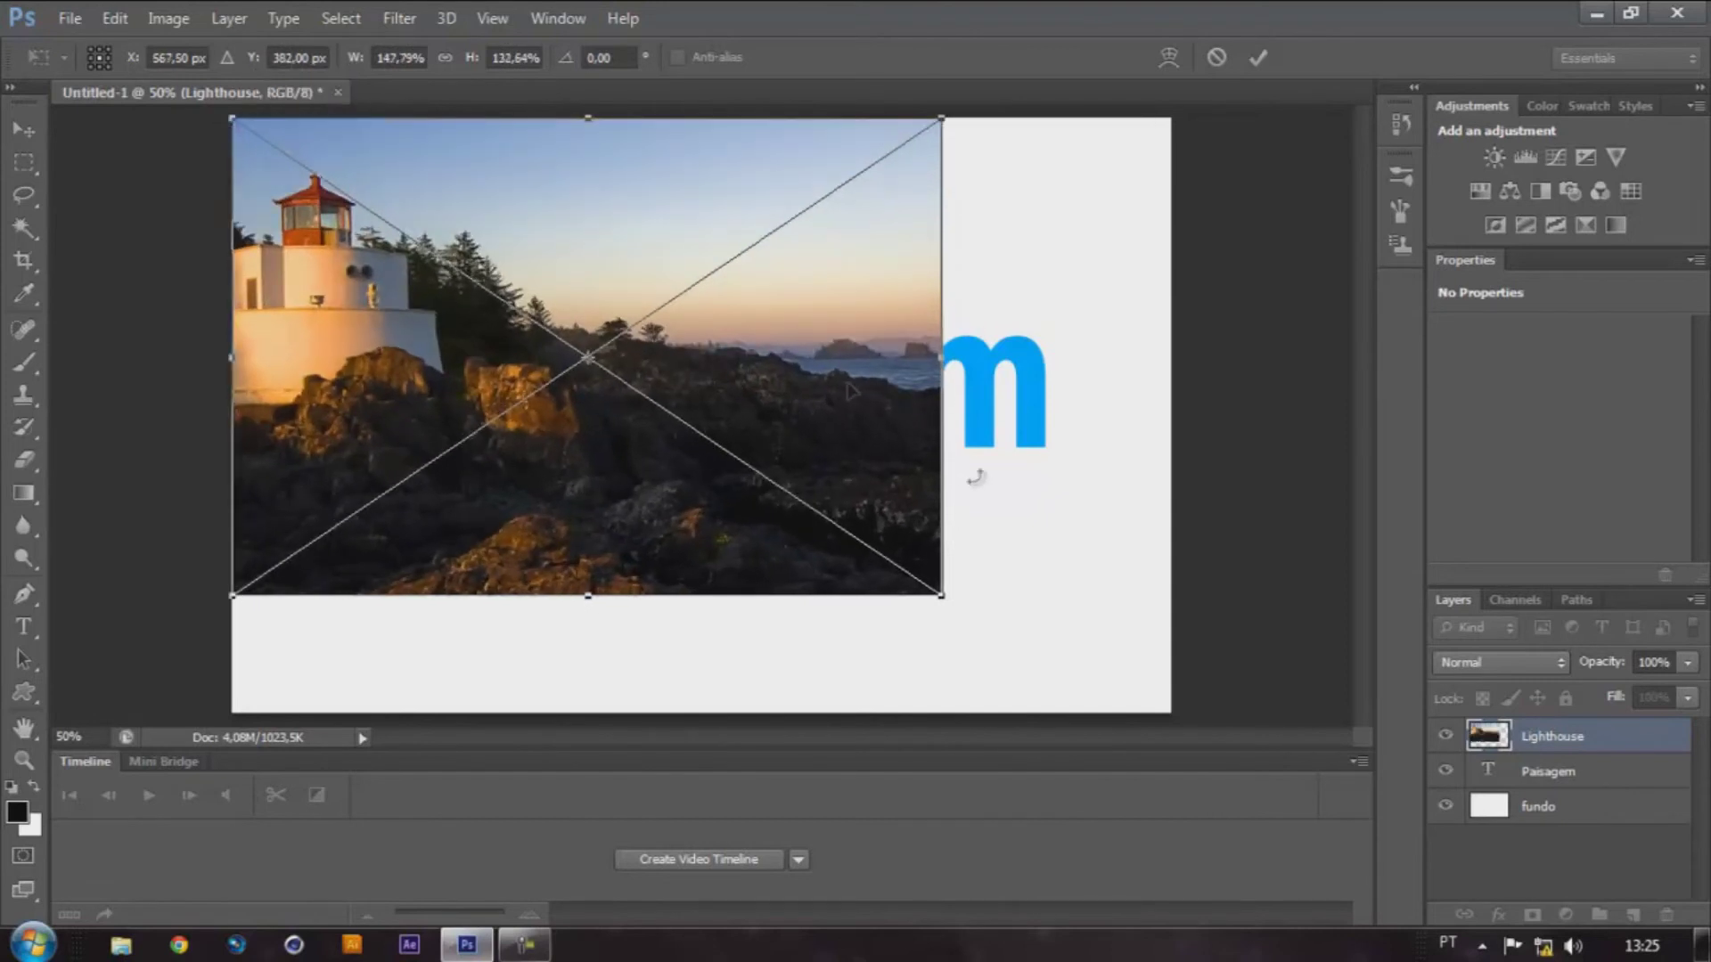
{"action": "left_click_drag", "start_coordinate": [941, 595], "coordinate": [1174, 713]}
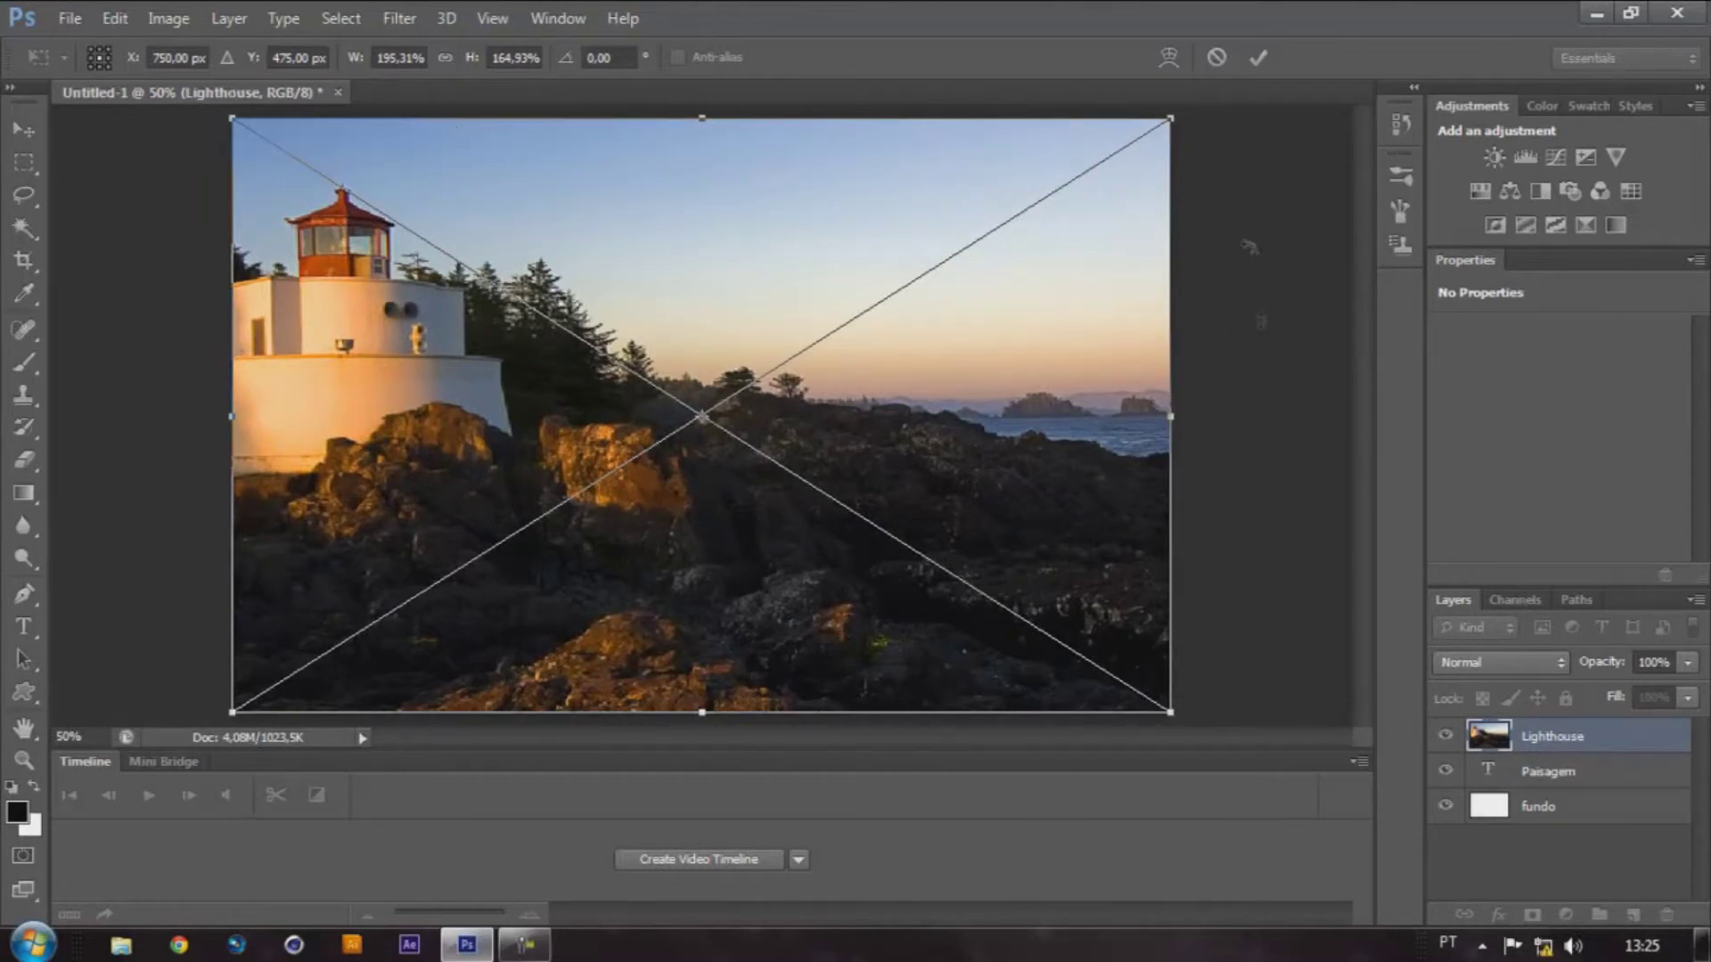
{"action": "left_click", "coordinate": [1257, 58]}
{"action": "key", "text": "t"}
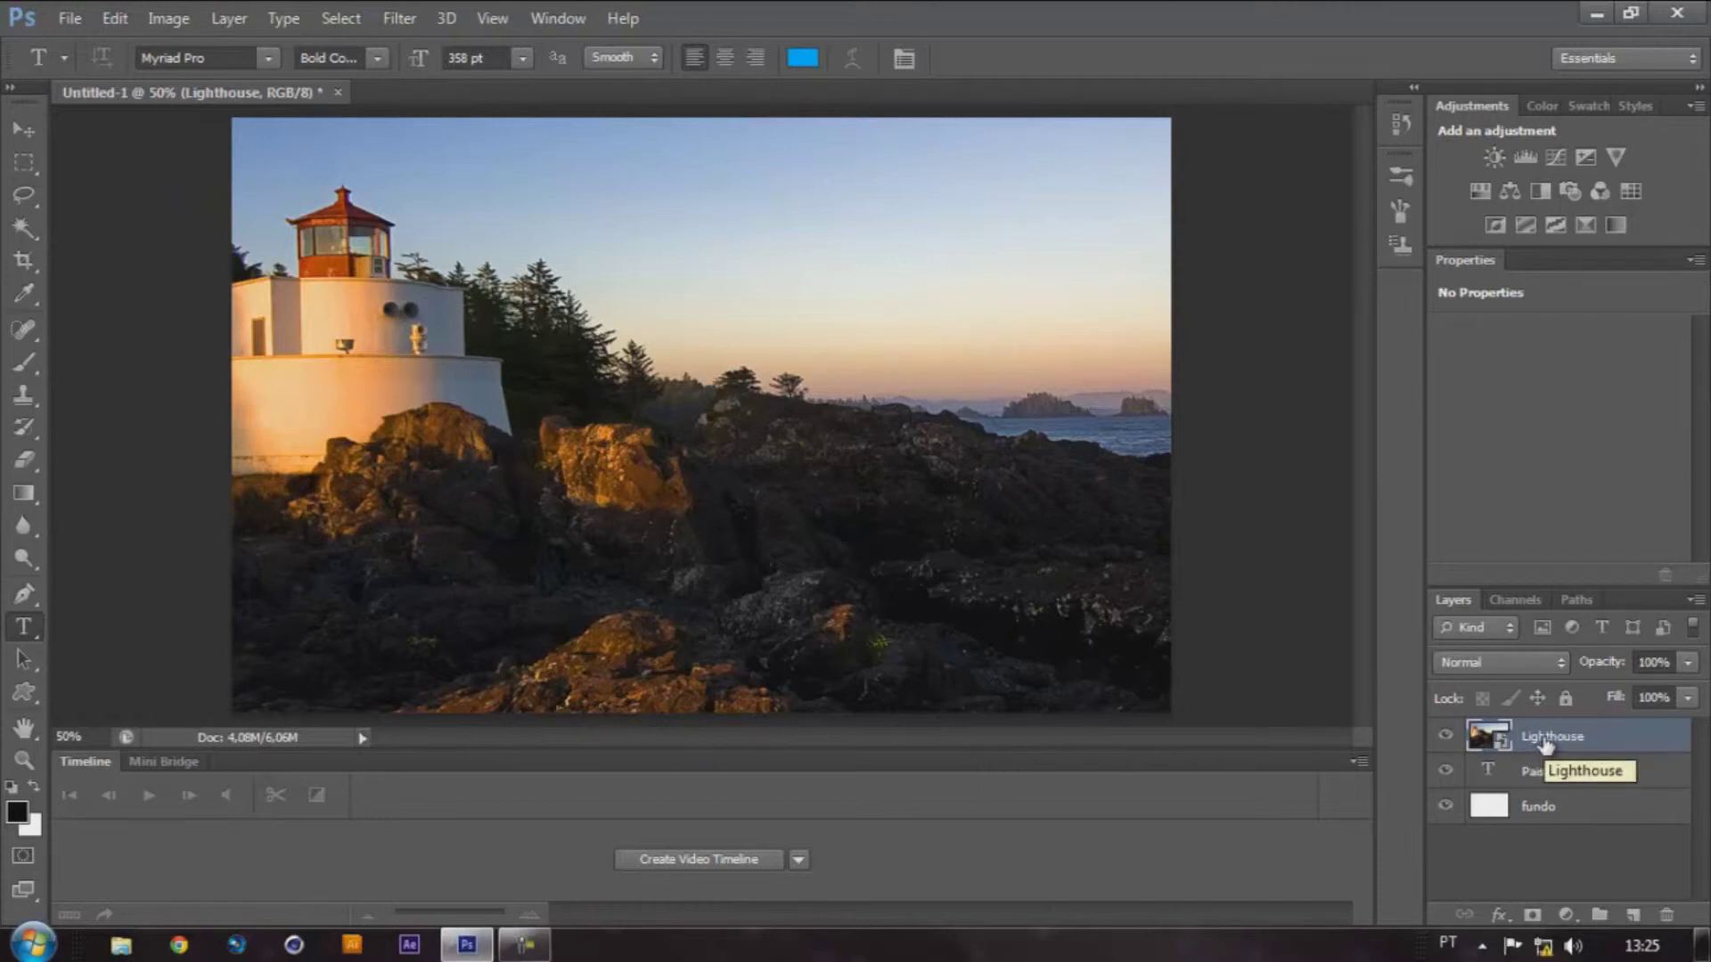
{"action": "right_click", "coordinate": [1552, 738]}
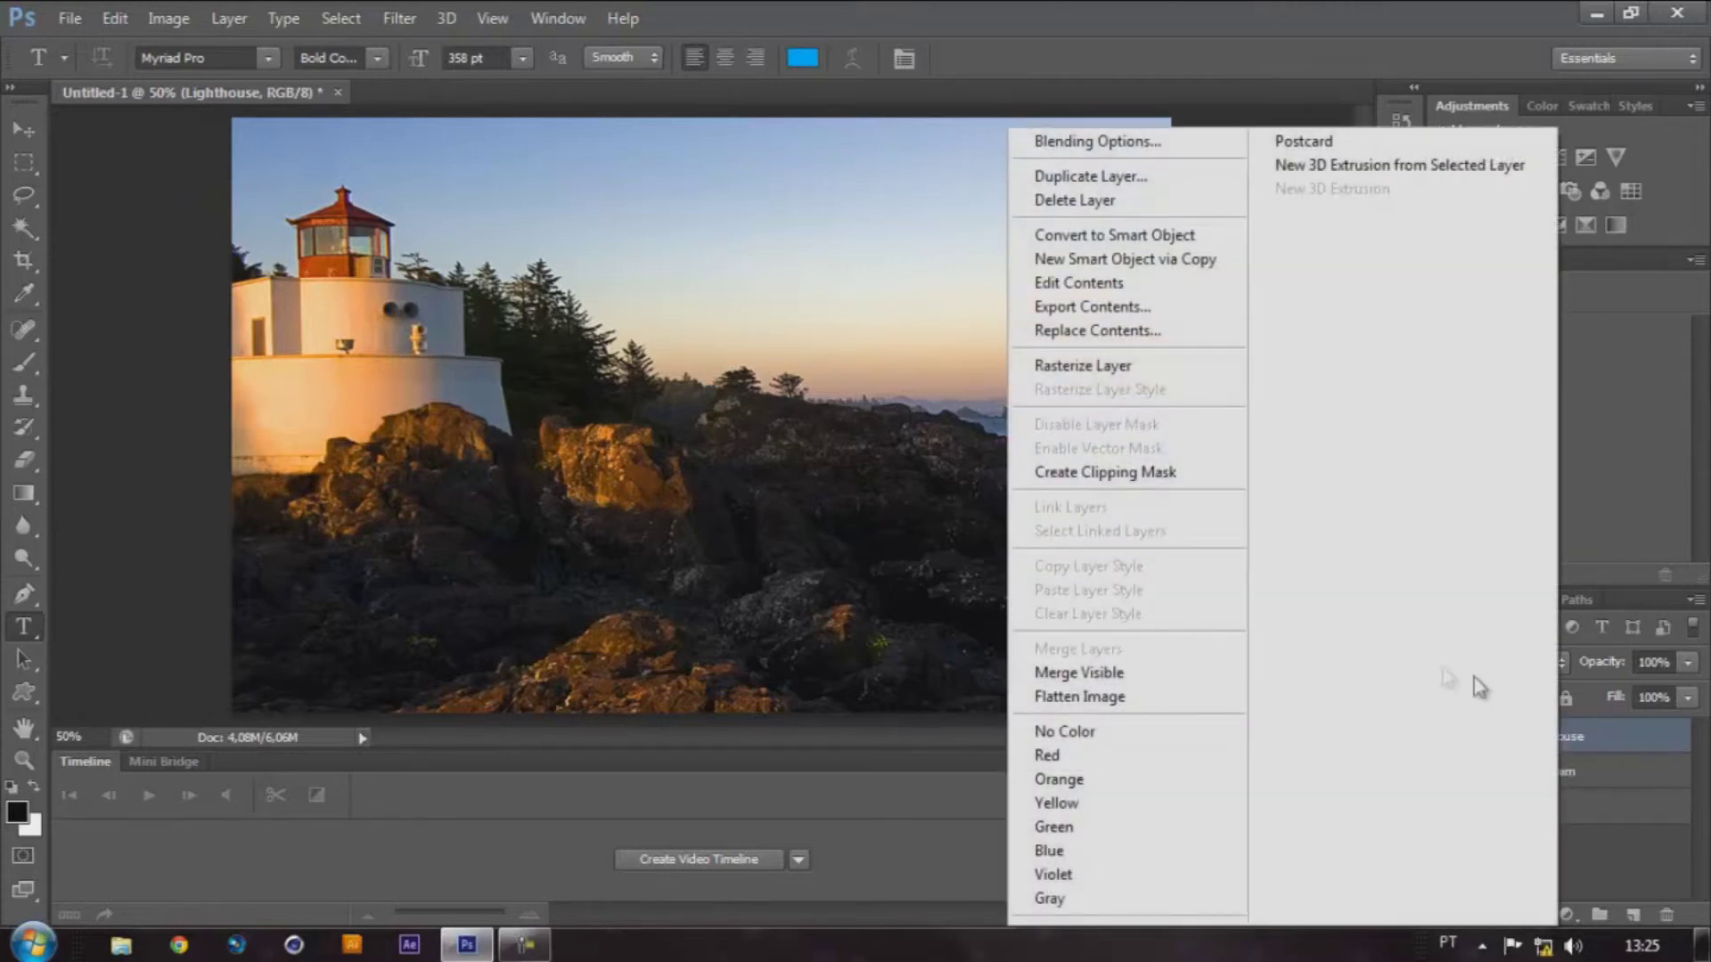
{"action": "left_click", "coordinate": [1137, 374]}
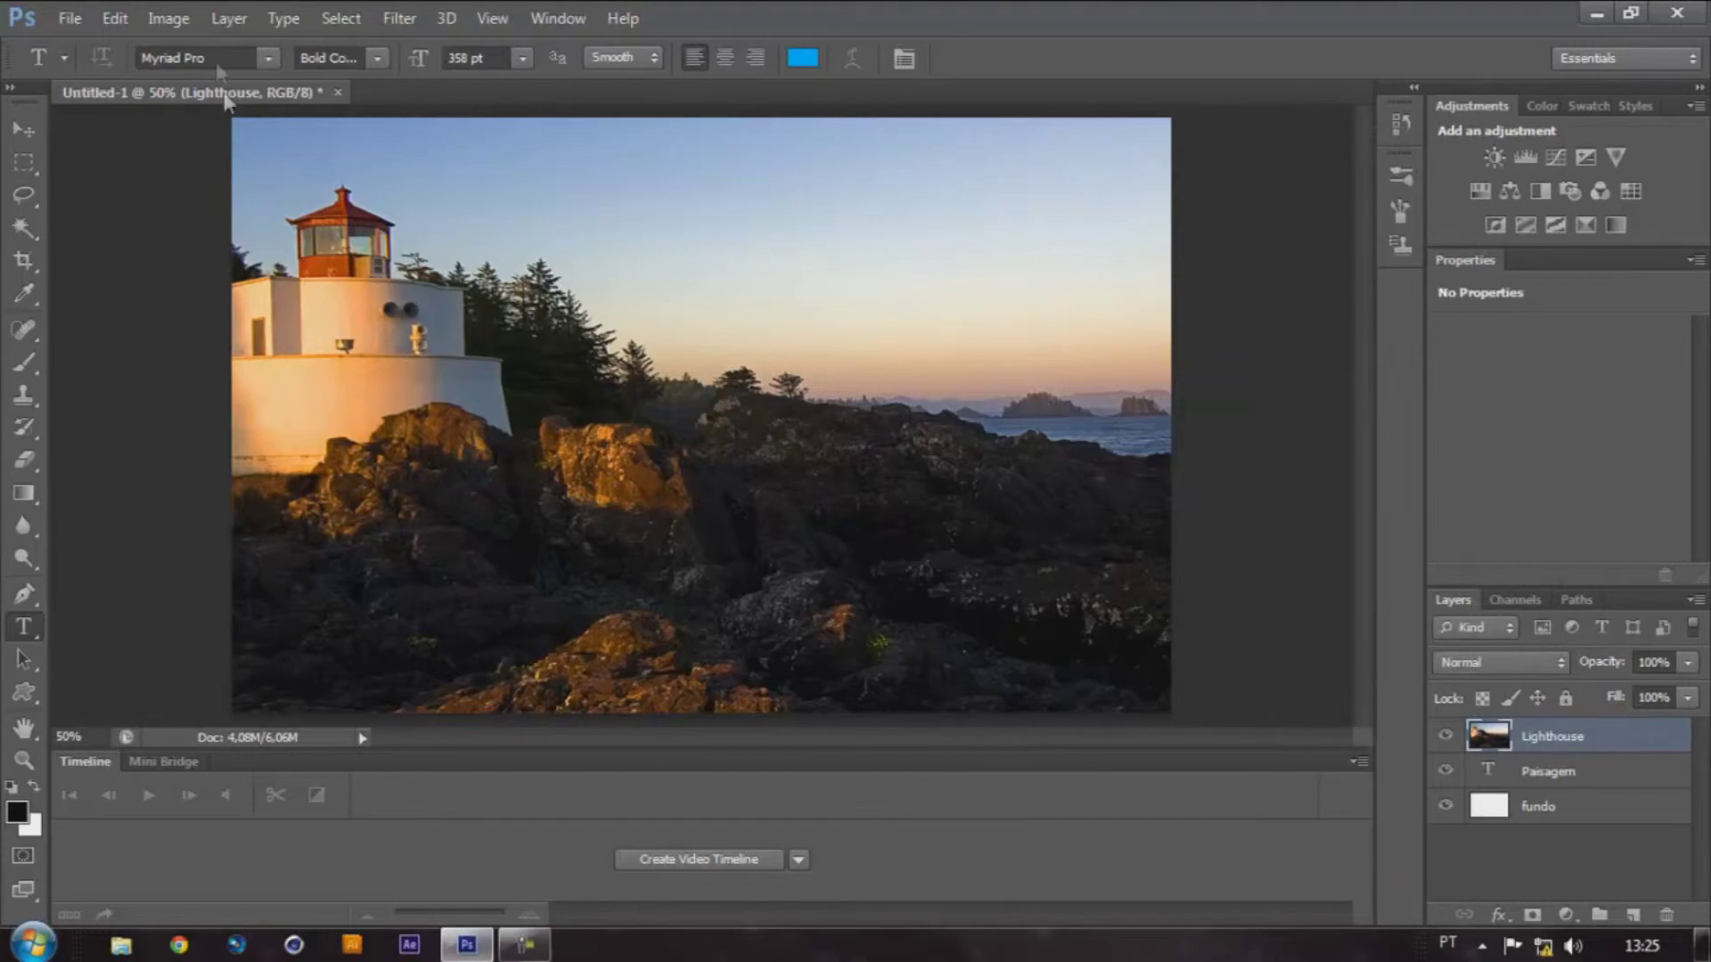
Step: Clip the Lighthouse image to the "Paisagem" text with a clipping mask and shift the image down inside the letters
{"action": "left_click", "coordinate": [219, 36]}
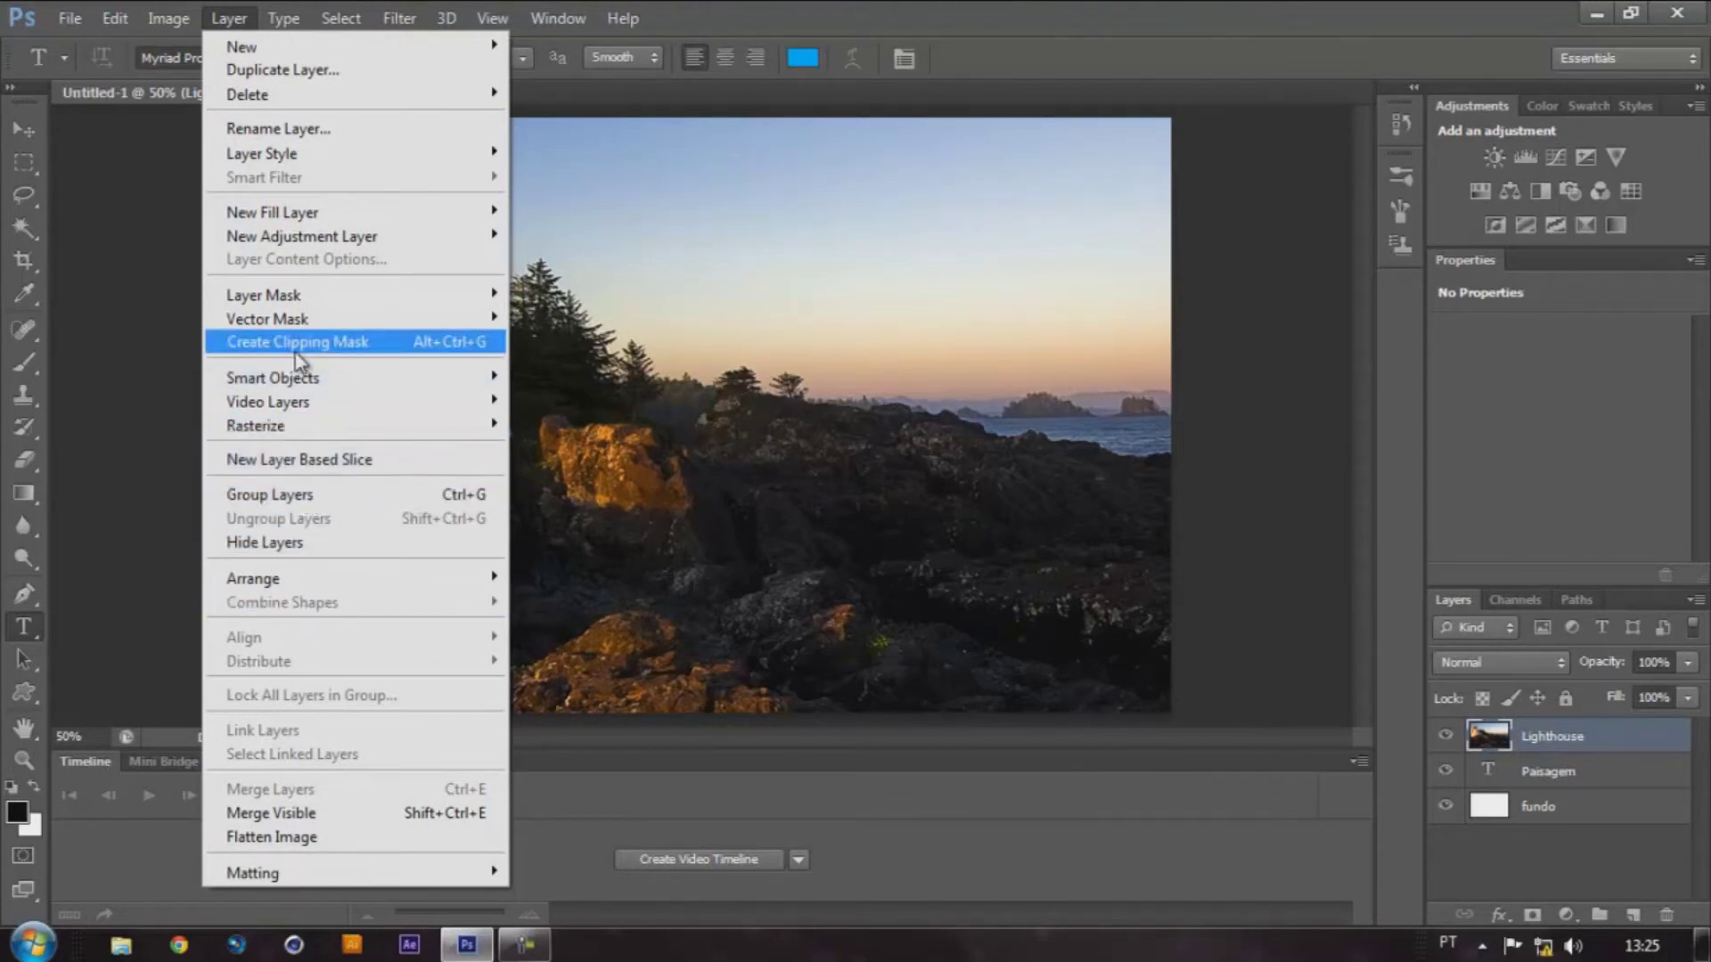
{"action": "left_click", "coordinate": [319, 350]}
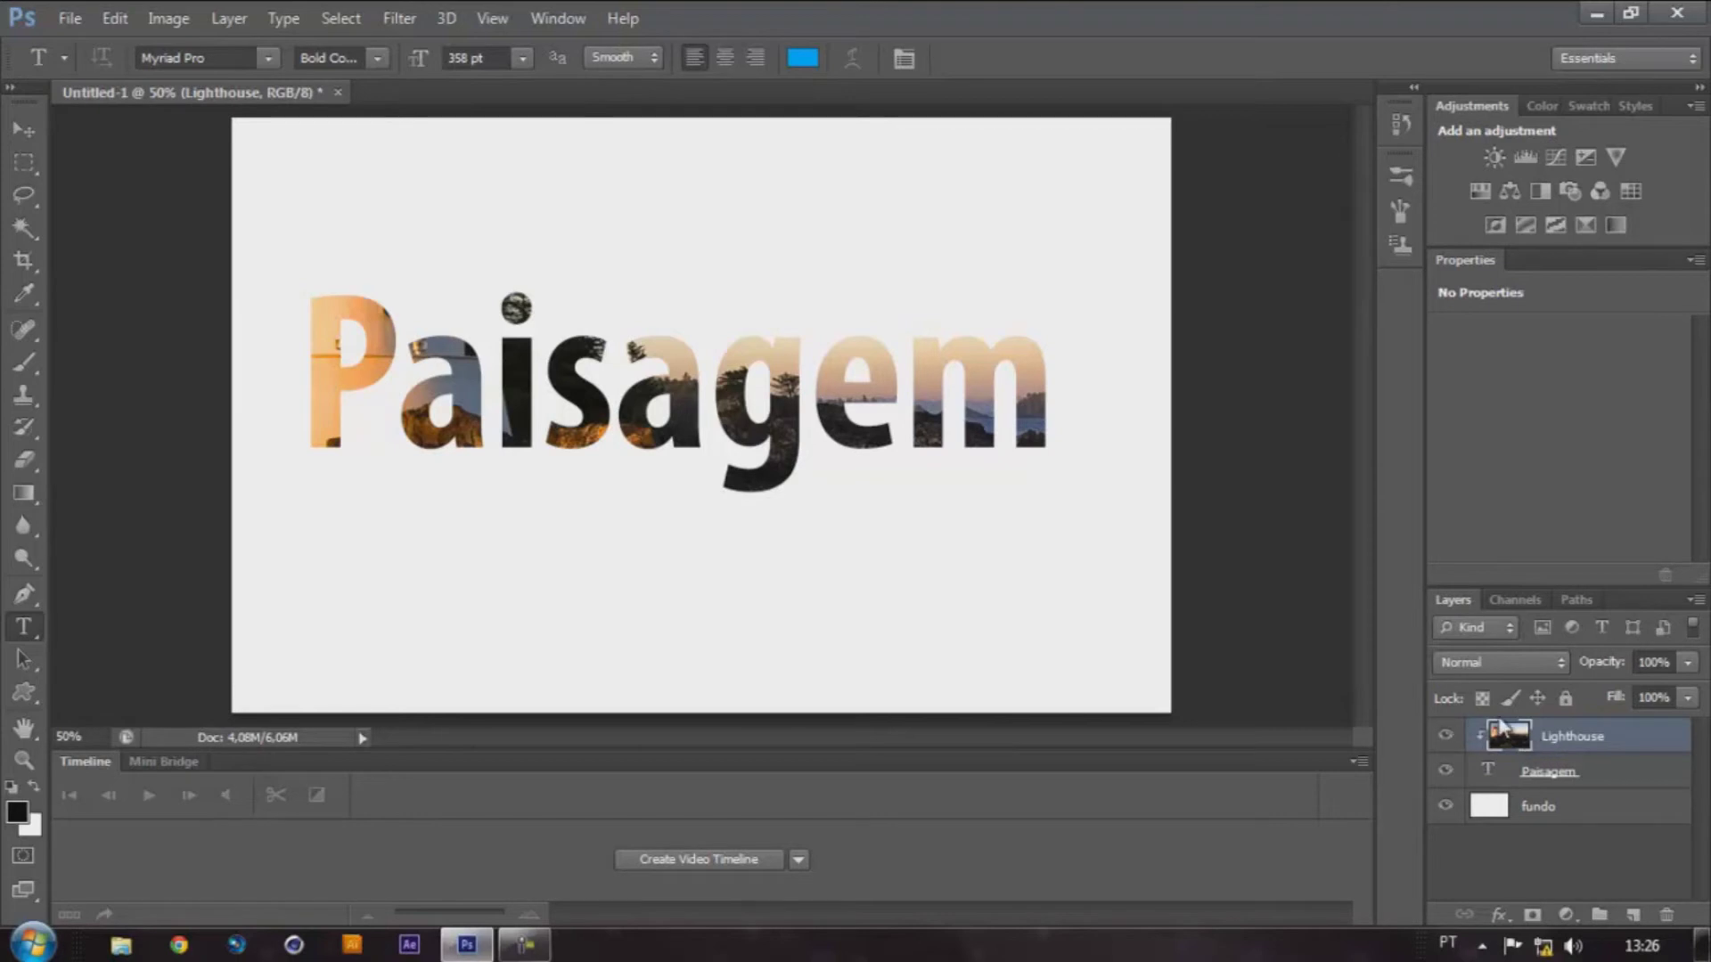
{"action": "left_click", "coordinate": [31, 144]}
{"action": "left_click_drag", "start_coordinate": [763, 386], "coordinate": [764, 482]}
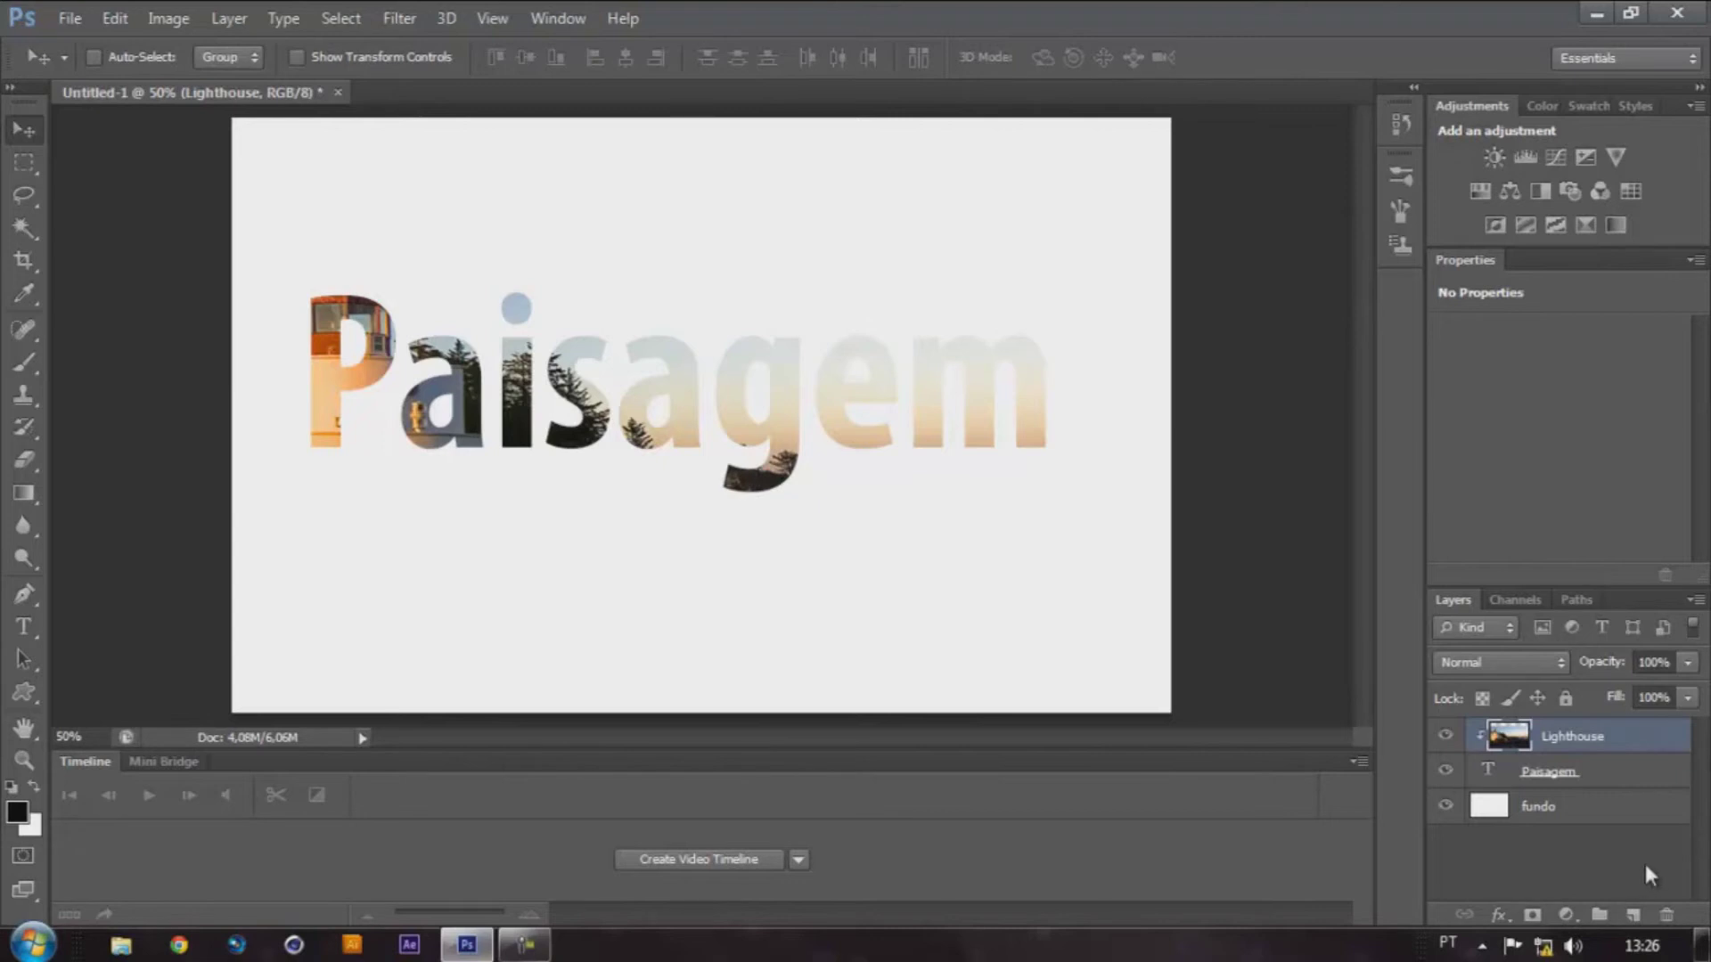
Step: Fill the "fundo" layer with a diagonal two-tone gradient from pale grey-blue to dark and bright blue
{"action": "left_click", "coordinate": [1529, 811]}
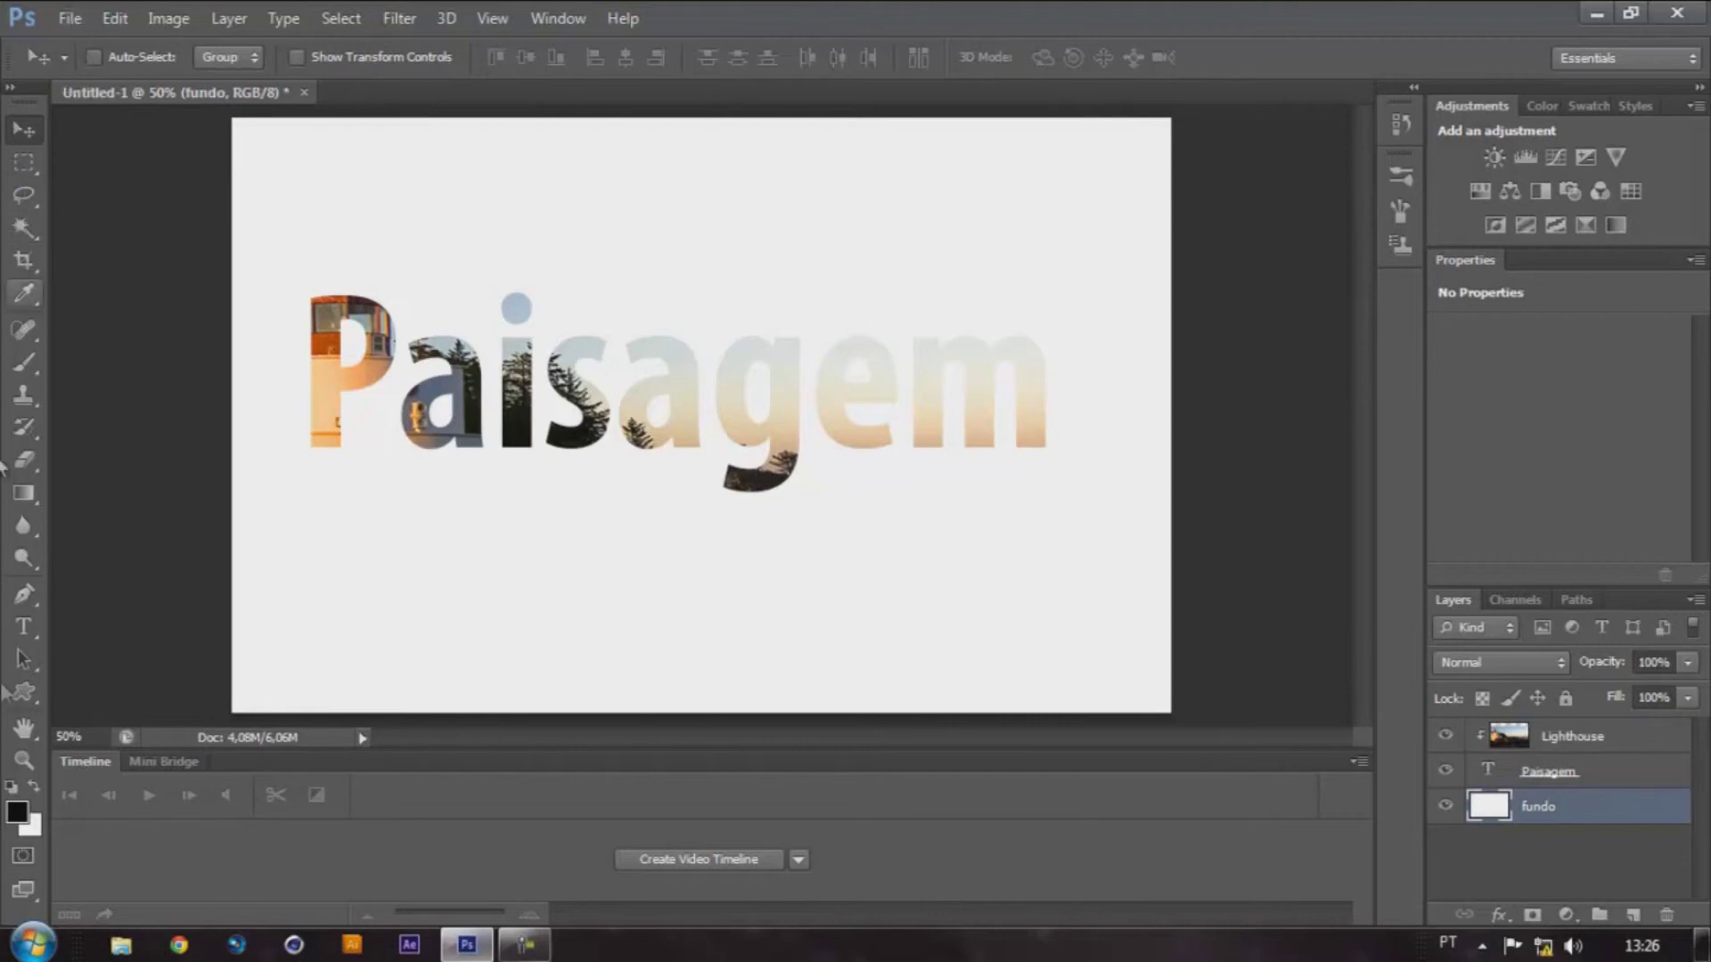
{"action": "left_click", "coordinate": [24, 499]}
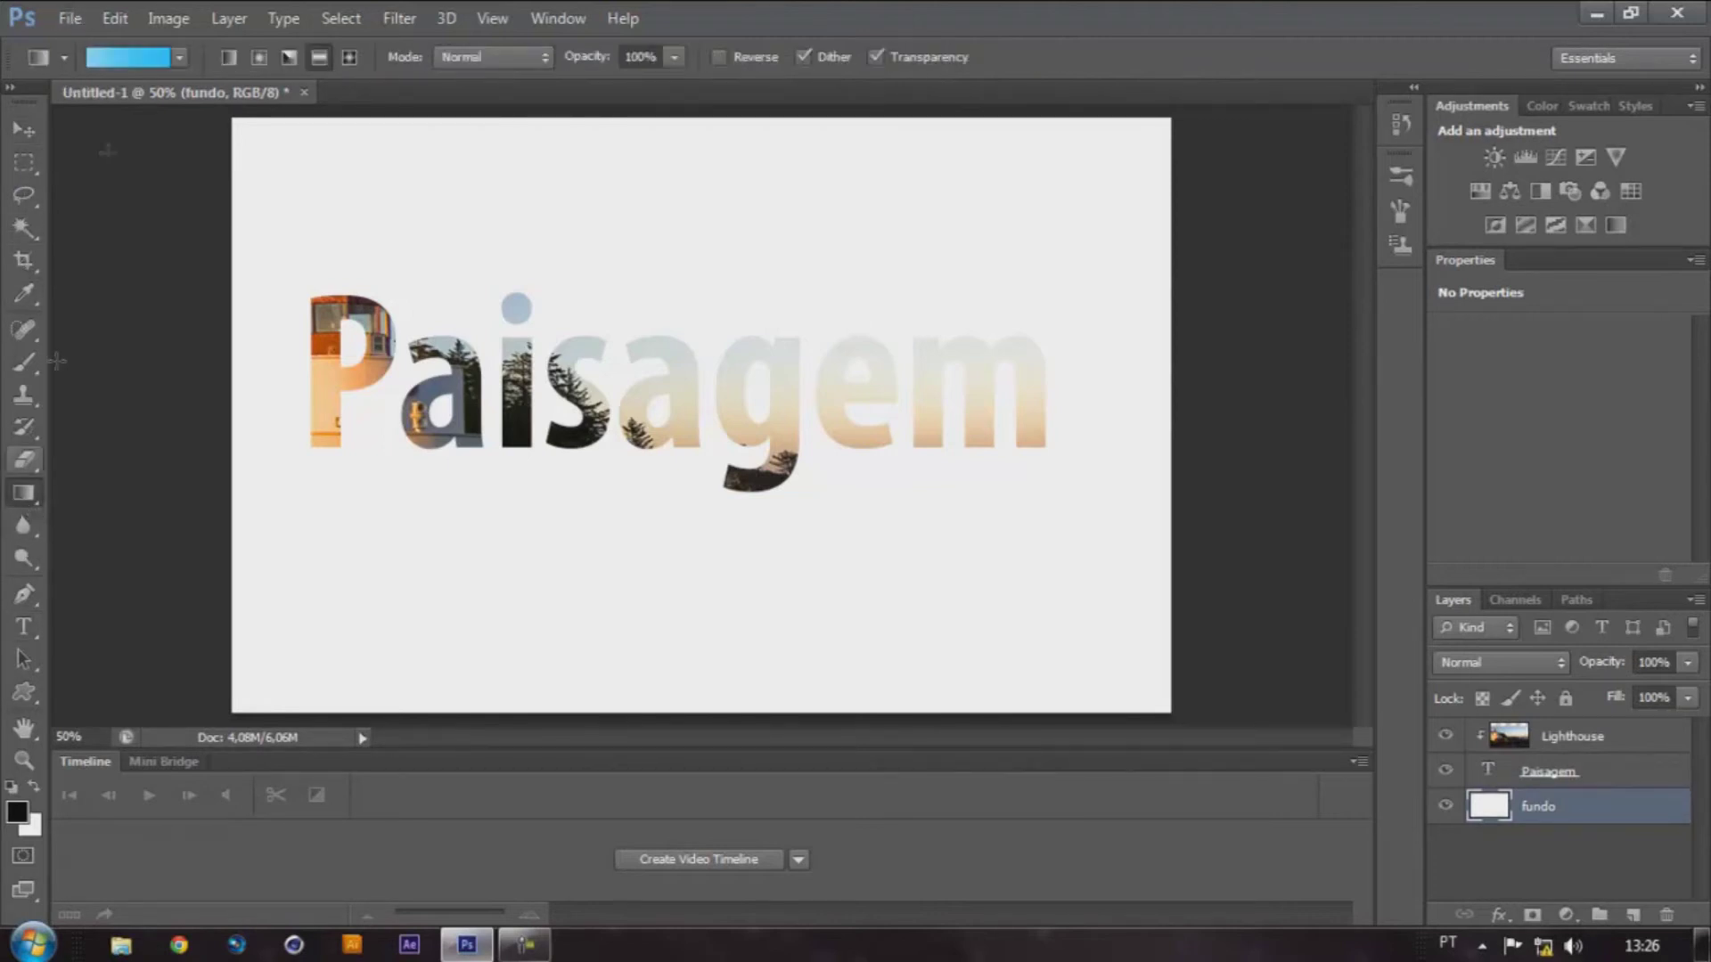
{"action": "left_click", "coordinate": [178, 58]}
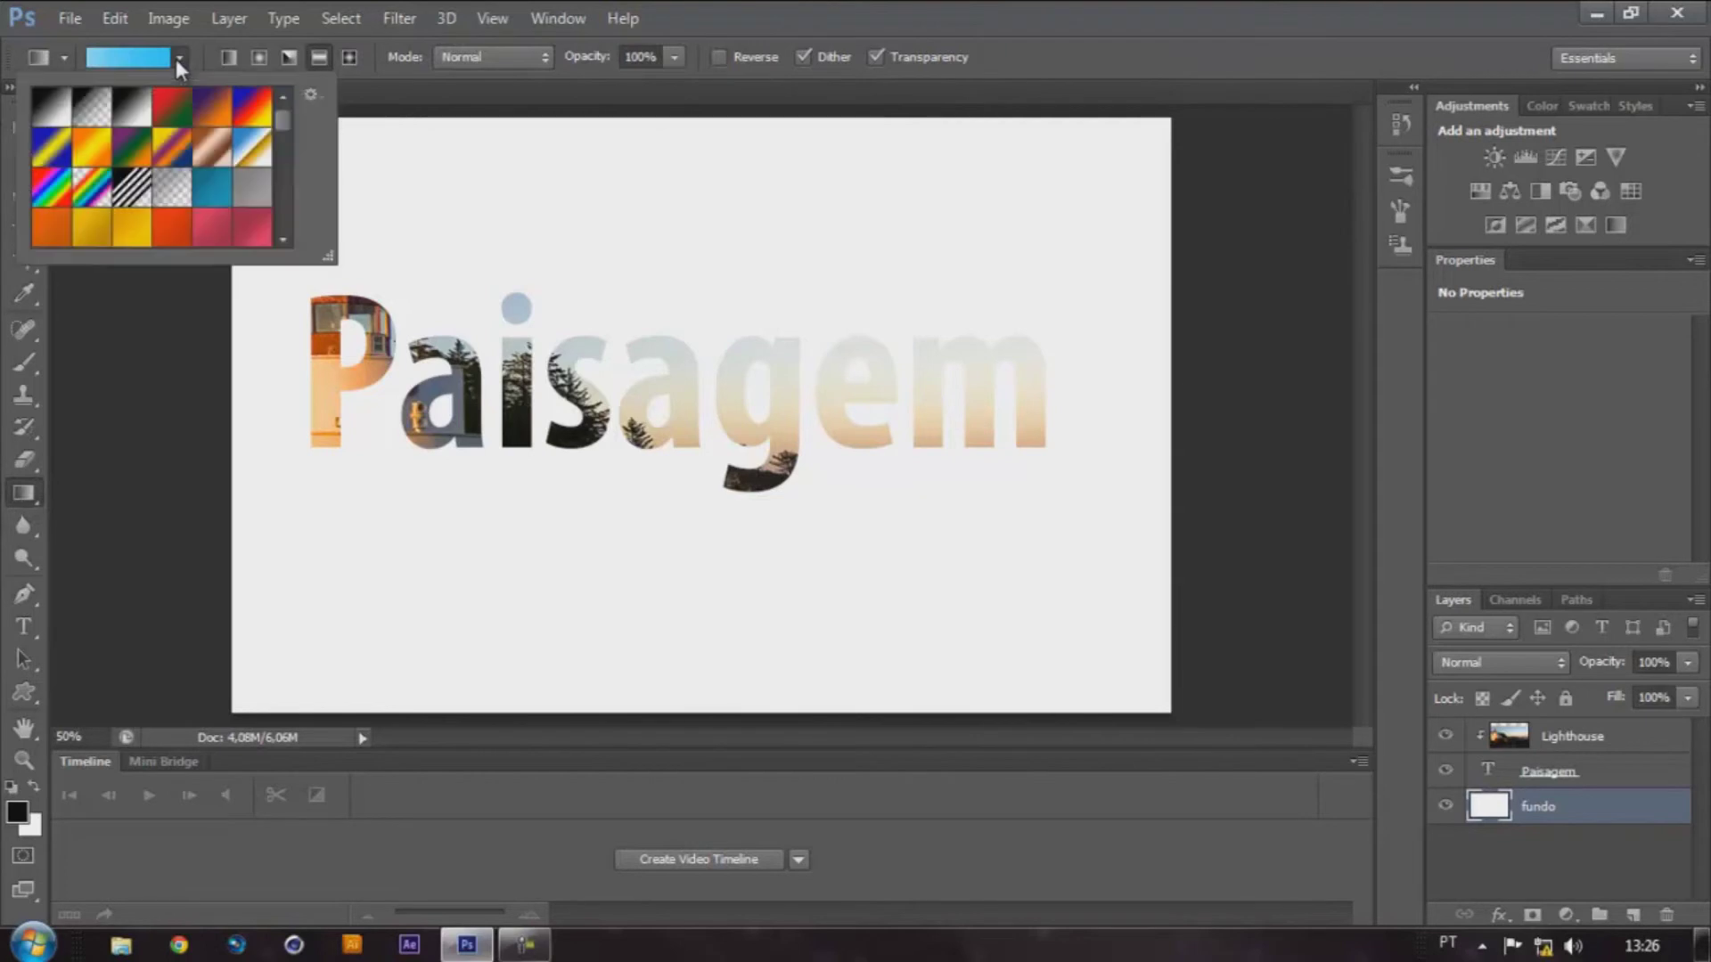
{"action": "left_click_drag", "start_coordinate": [281, 127], "coordinate": [1062, 634]}
{"action": "left_click", "coordinate": [174, 205]}
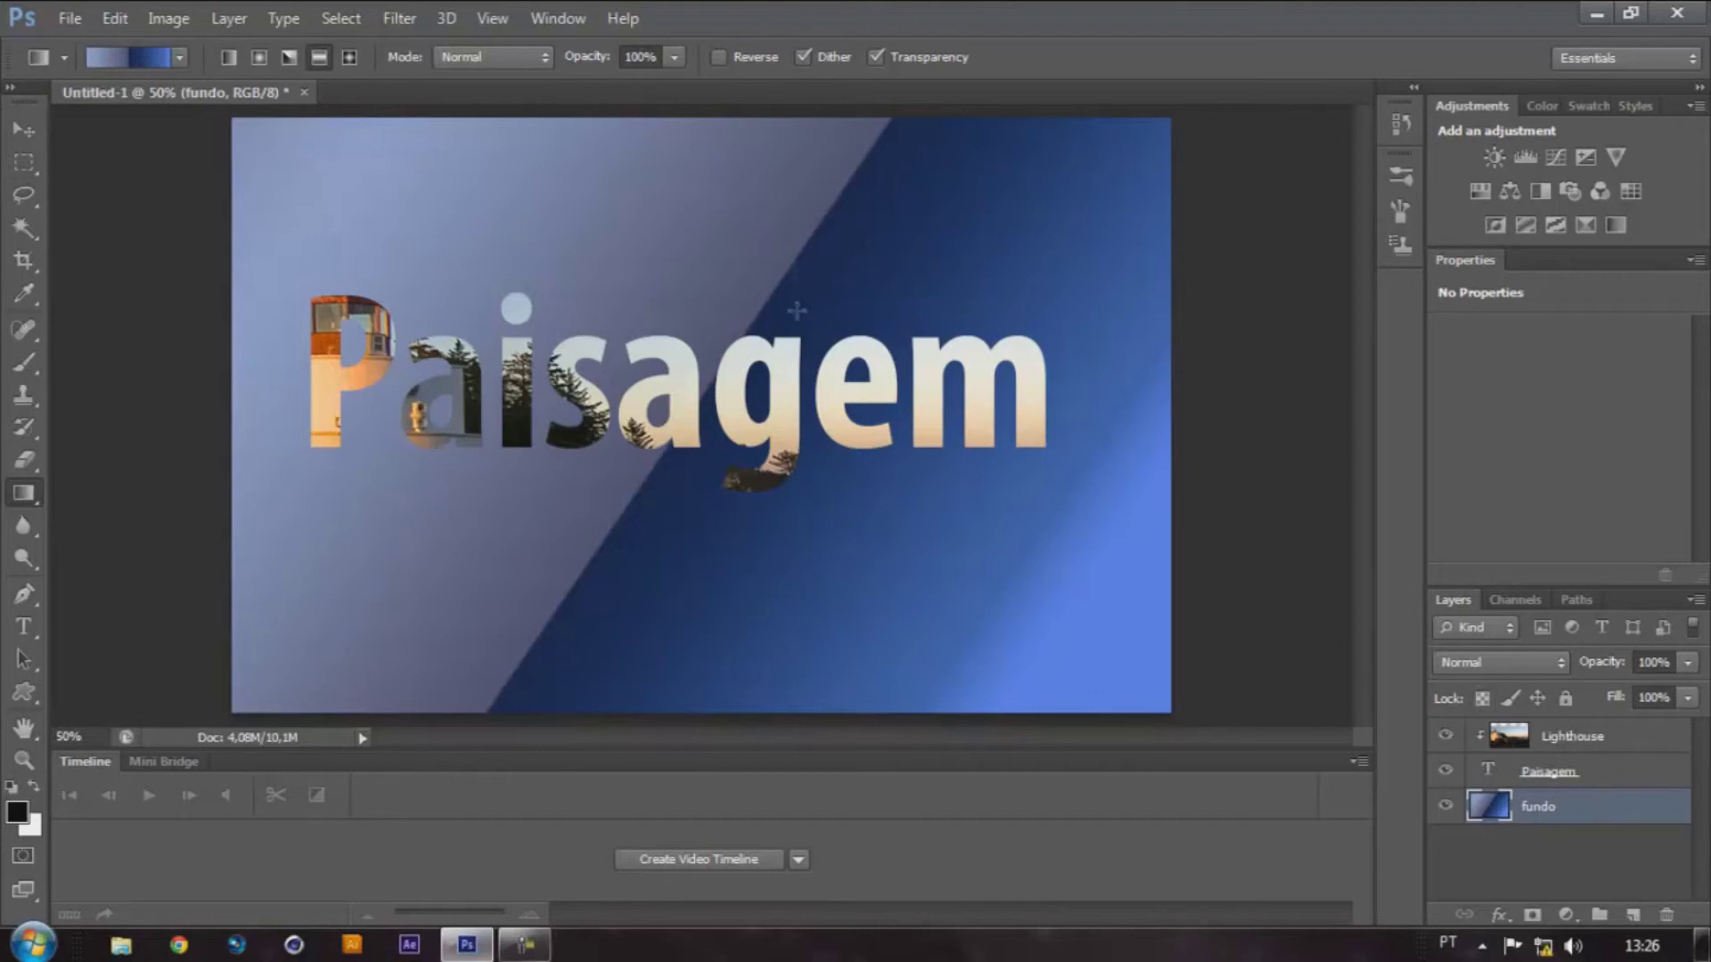
Step: Try other layer orders by moving Lighthouse and Paisagem below "fundo", and move both back above it
{"action": "left_click", "coordinate": [1561, 740]}
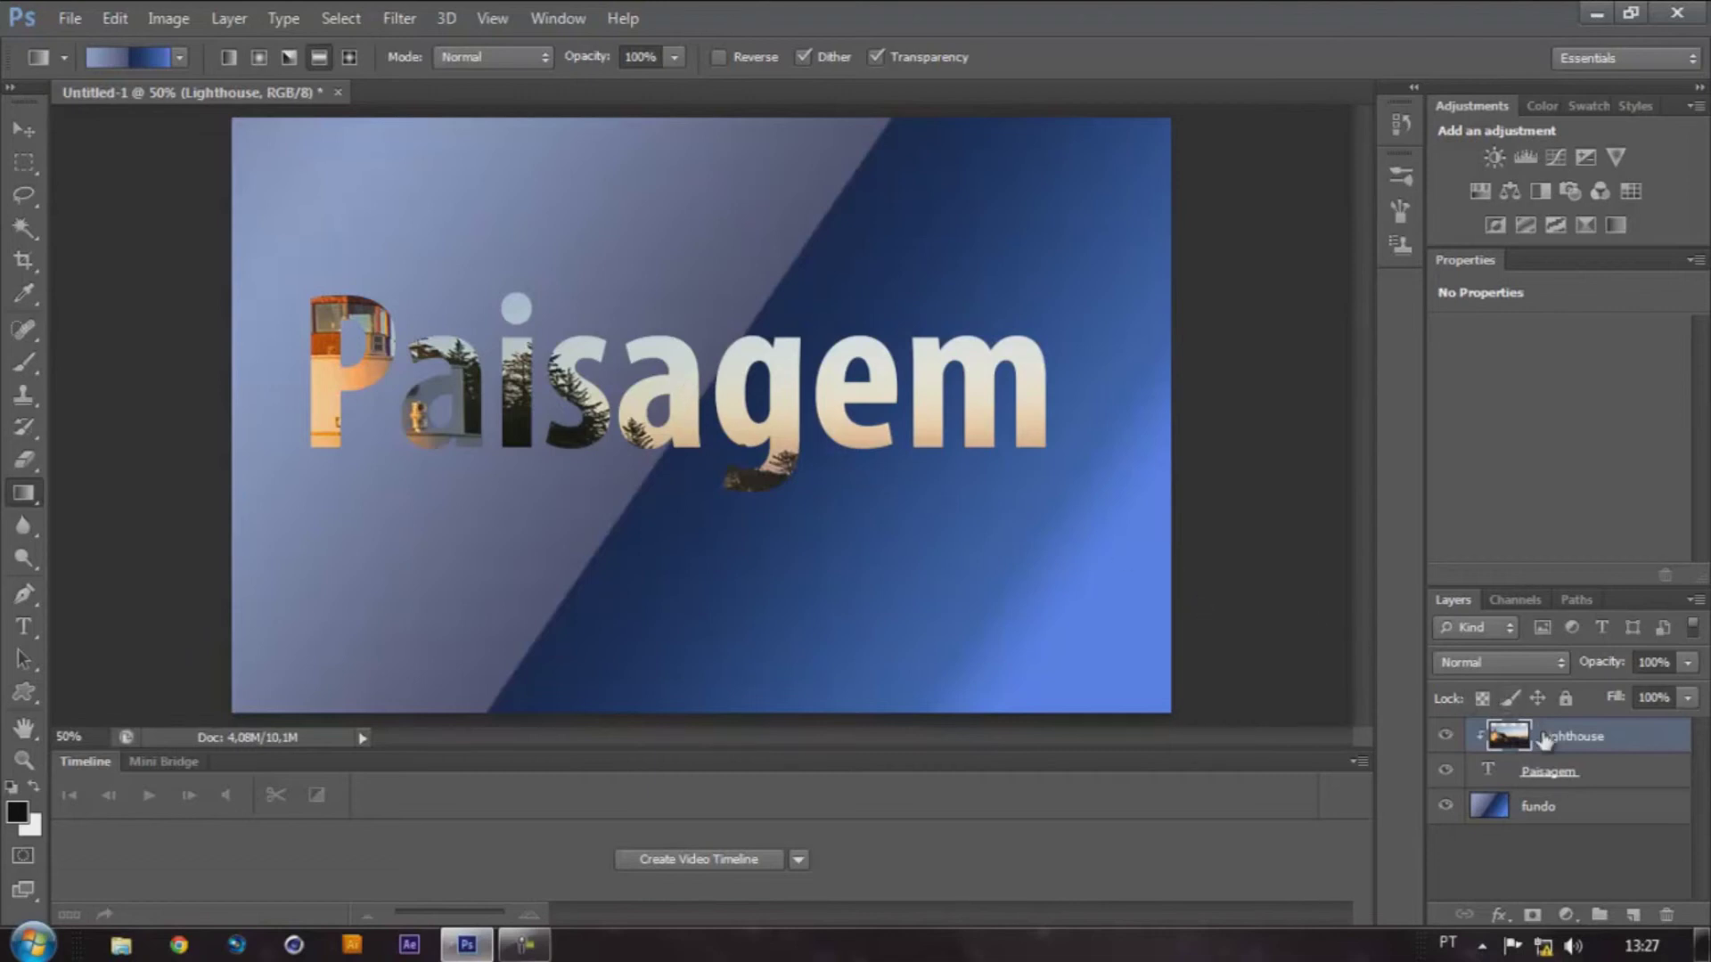
{"action": "left_click_drag", "start_coordinate": [1555, 736], "coordinate": [1540, 831]}
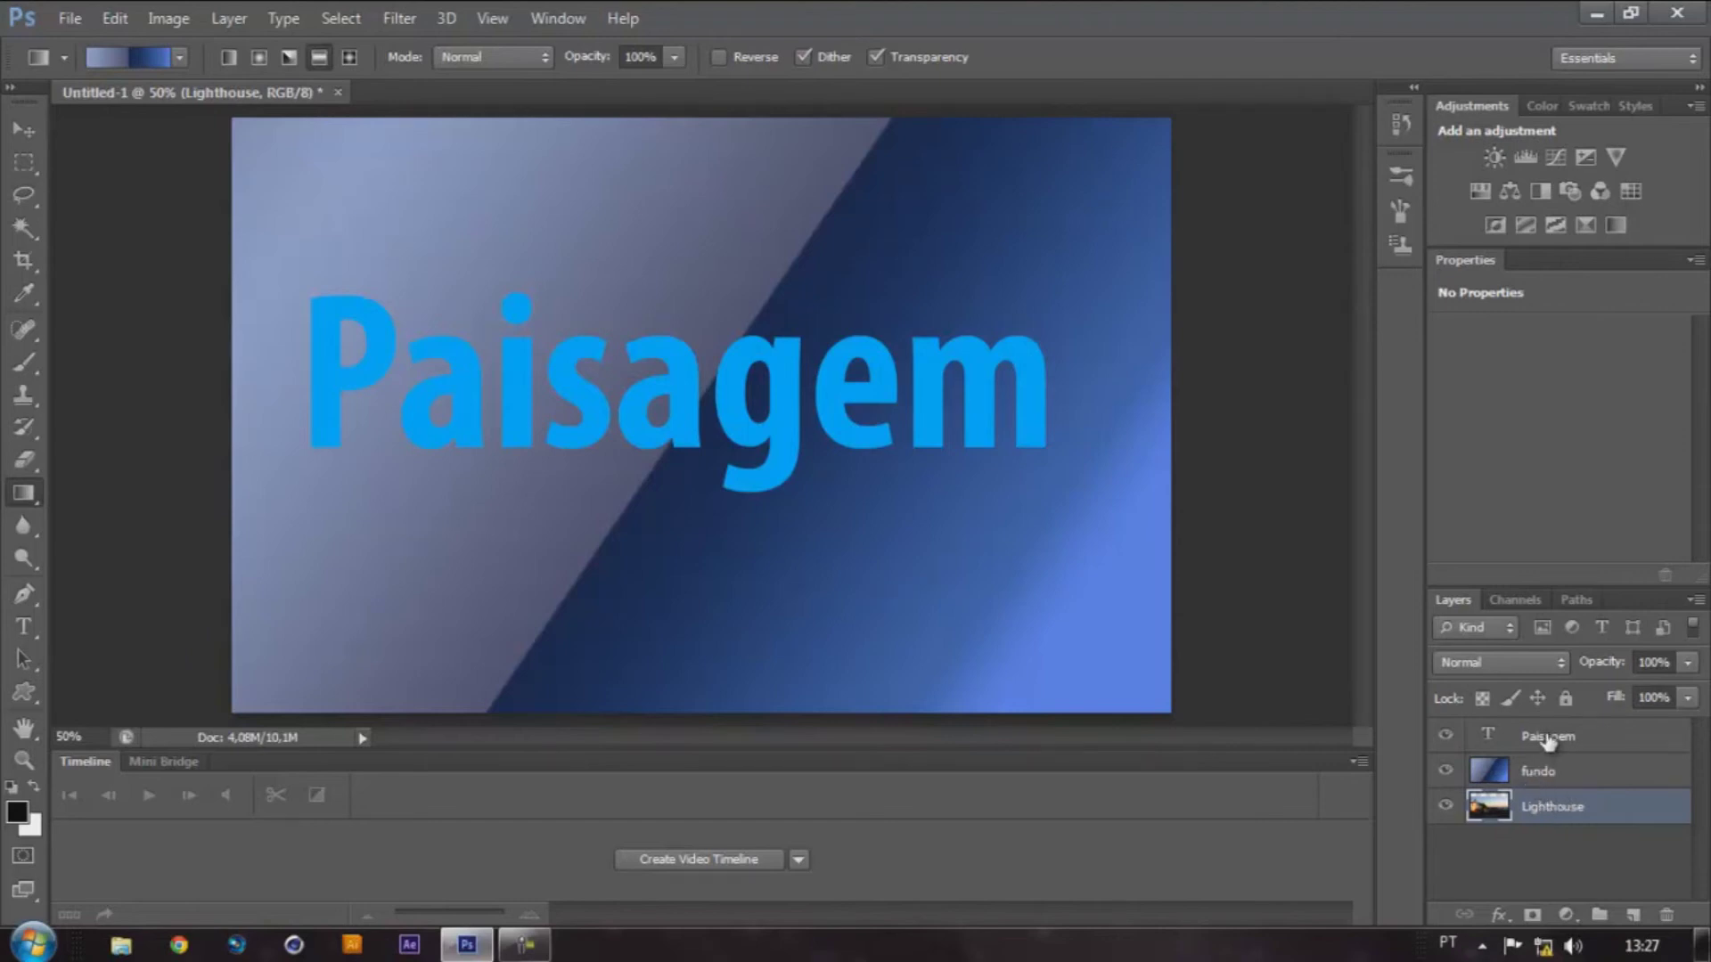
{"action": "left_click_drag", "start_coordinate": [1548, 739], "coordinate": [1546, 792]}
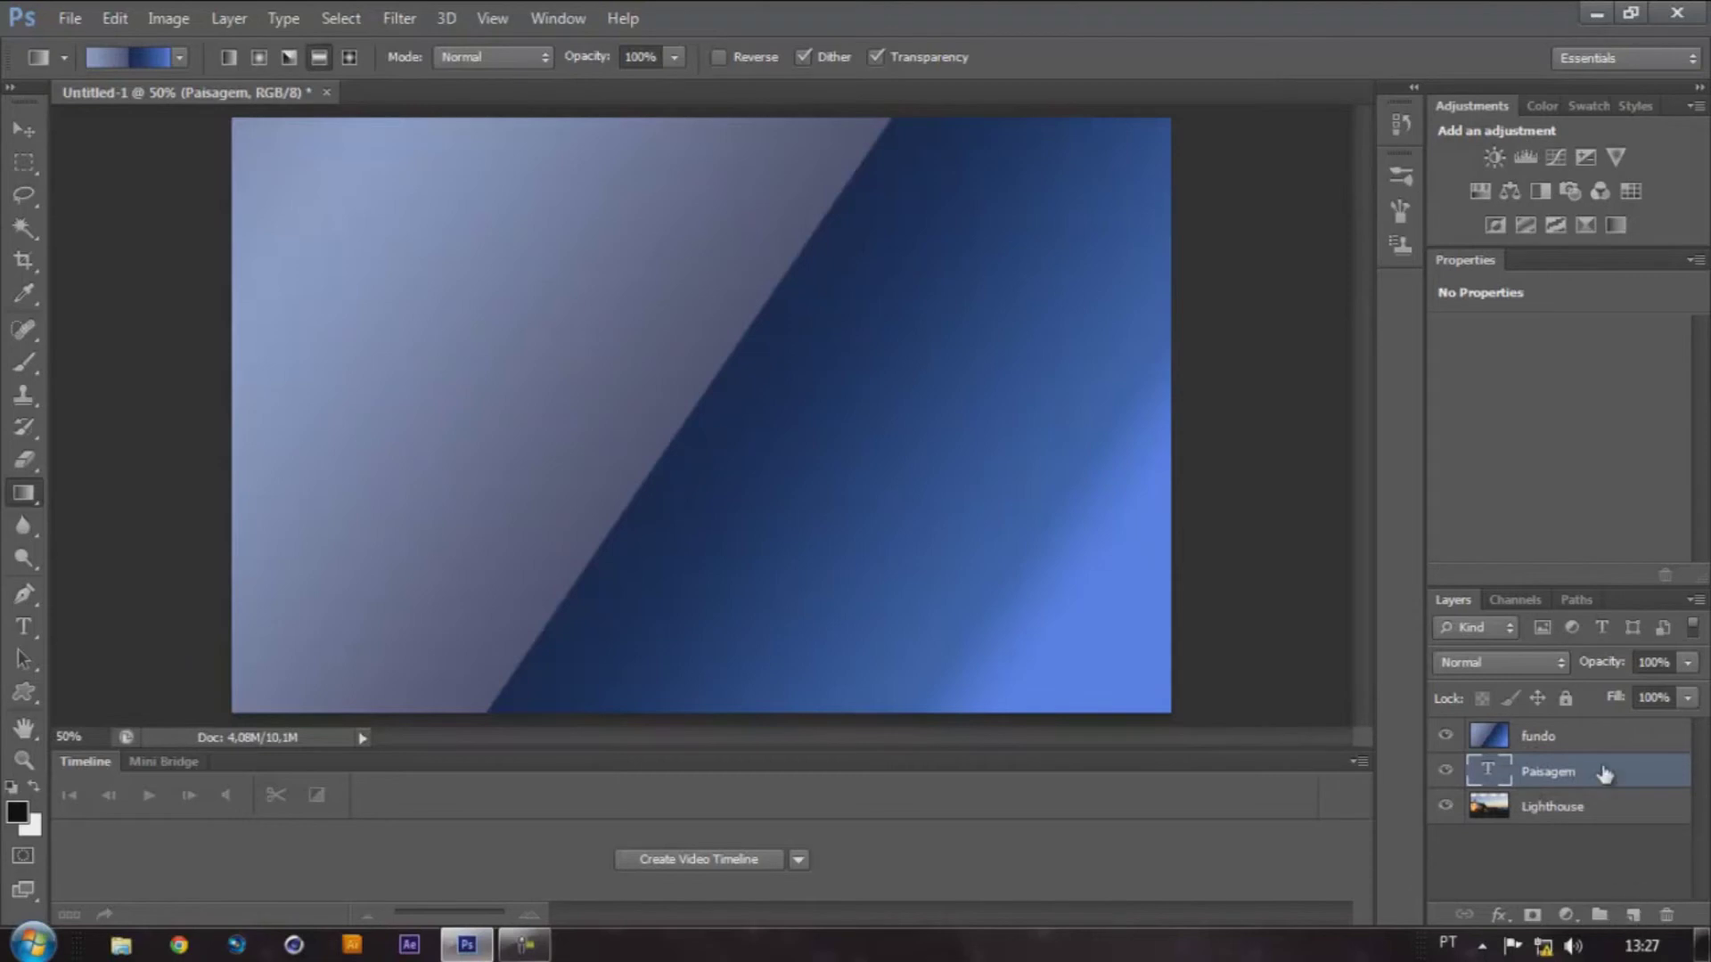
{"action": "left_click_drag", "start_coordinate": [1538, 774], "coordinate": [1548, 724]}
{"action": "left_click_drag", "start_coordinate": [1551, 807], "coordinate": [1548, 730]}
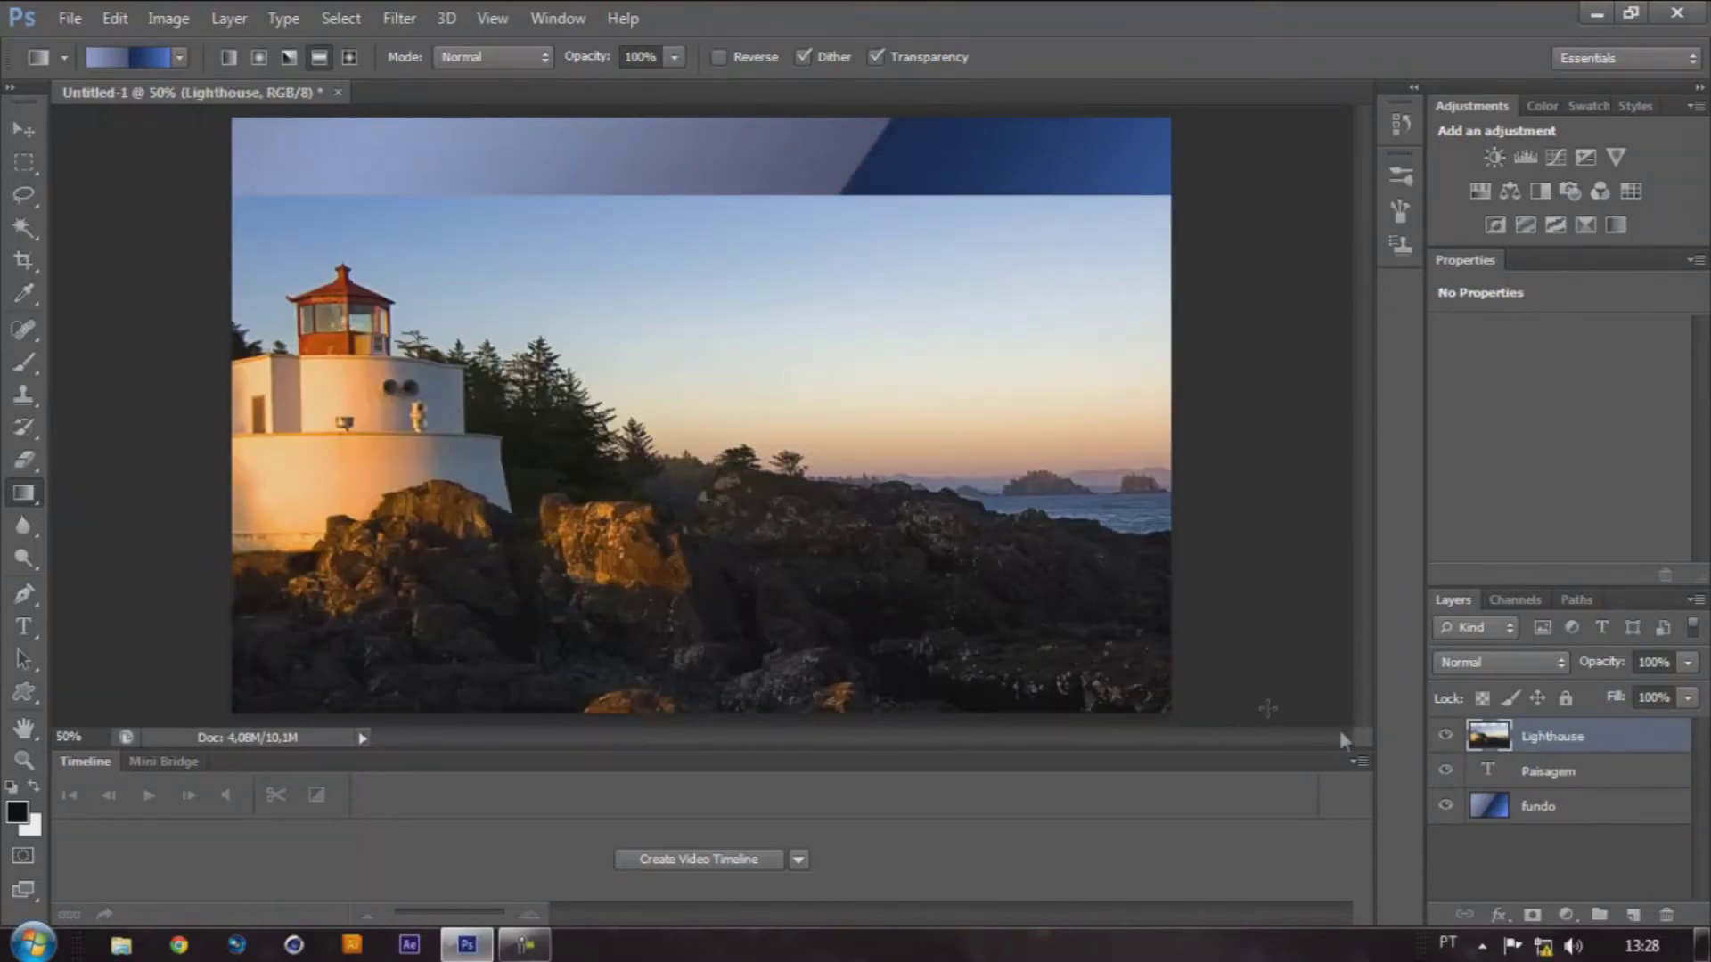
{"action": "left_click", "coordinate": [1542, 776]}
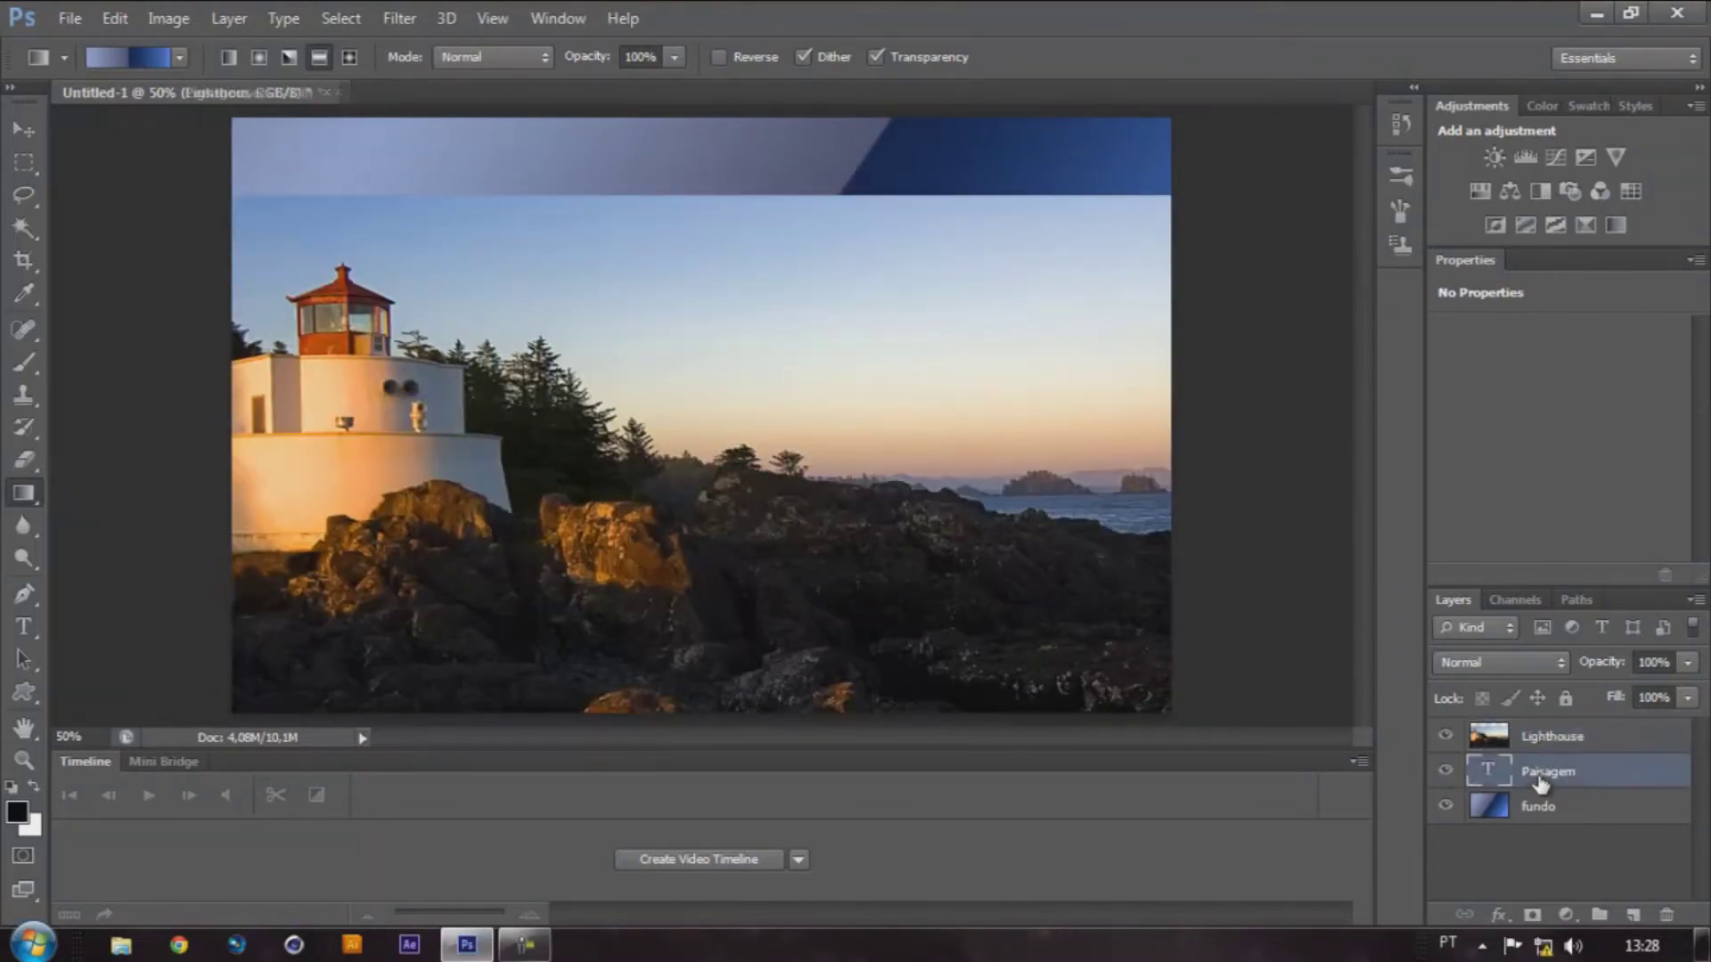
Step: Undo the layer reordering back to the Lighthouse layer clipped to the text
{"action": "key", "text": "ctrl+z"}
{"action": "key", "text": "ctrl+alt+z"}
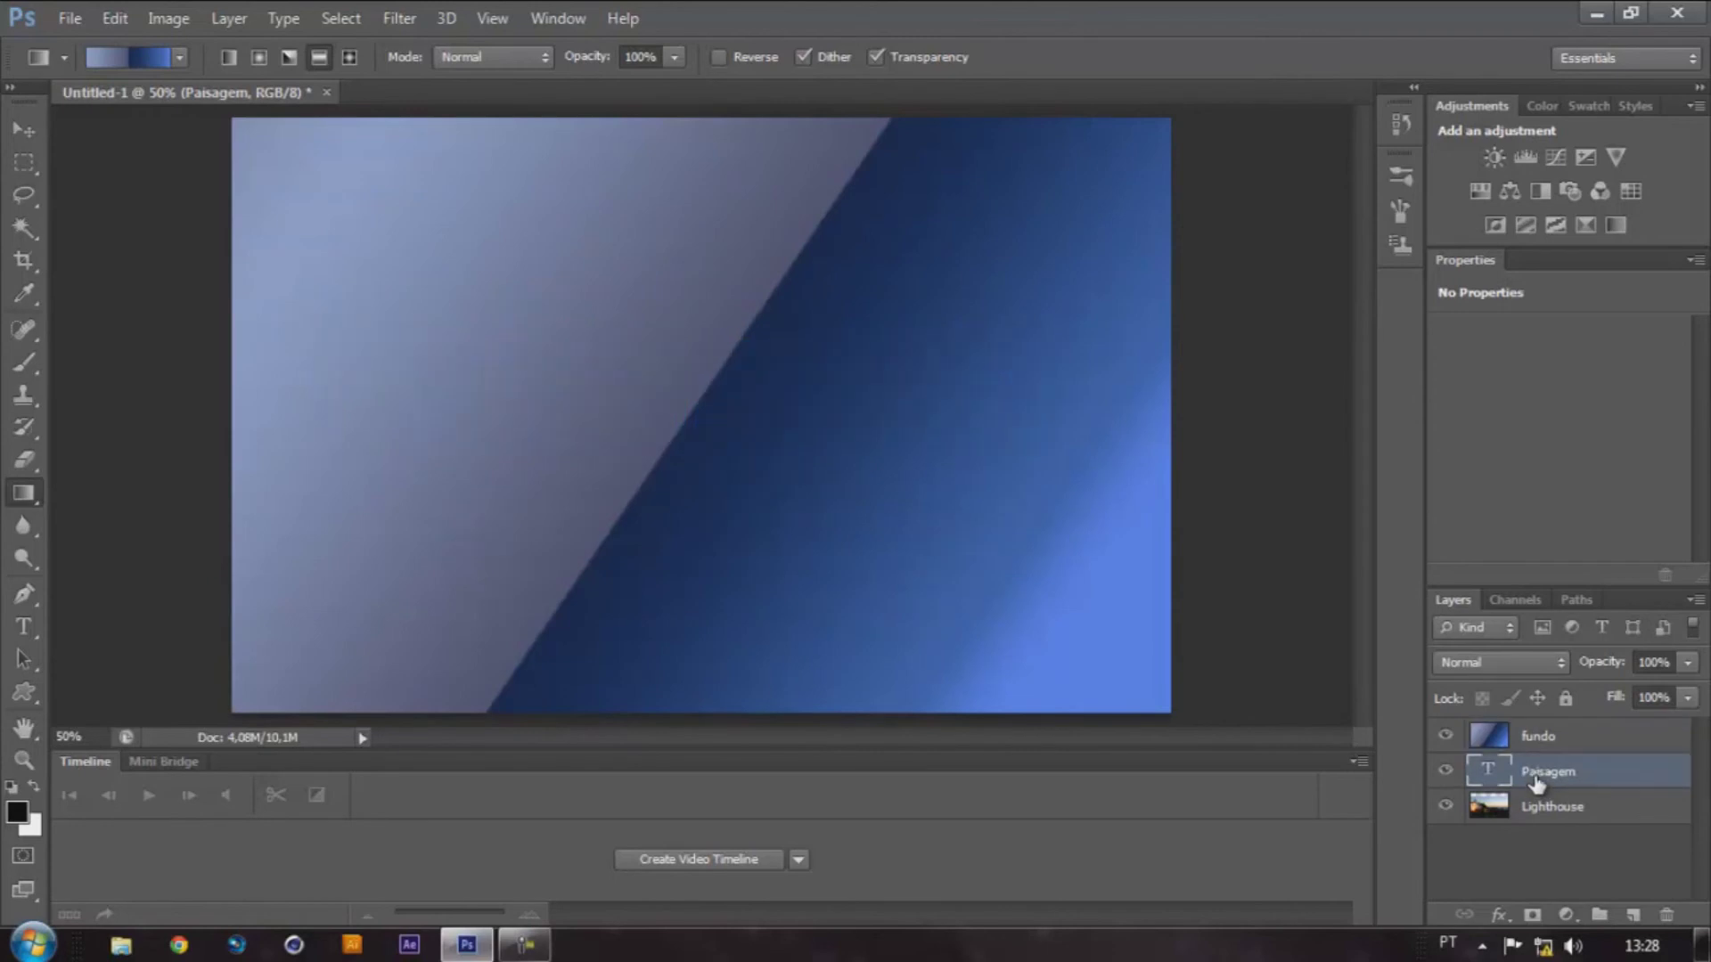
{"action": "key", "text": "ctrl+shift+z"}
{"action": "key", "text": "ctrl+shift+z"}
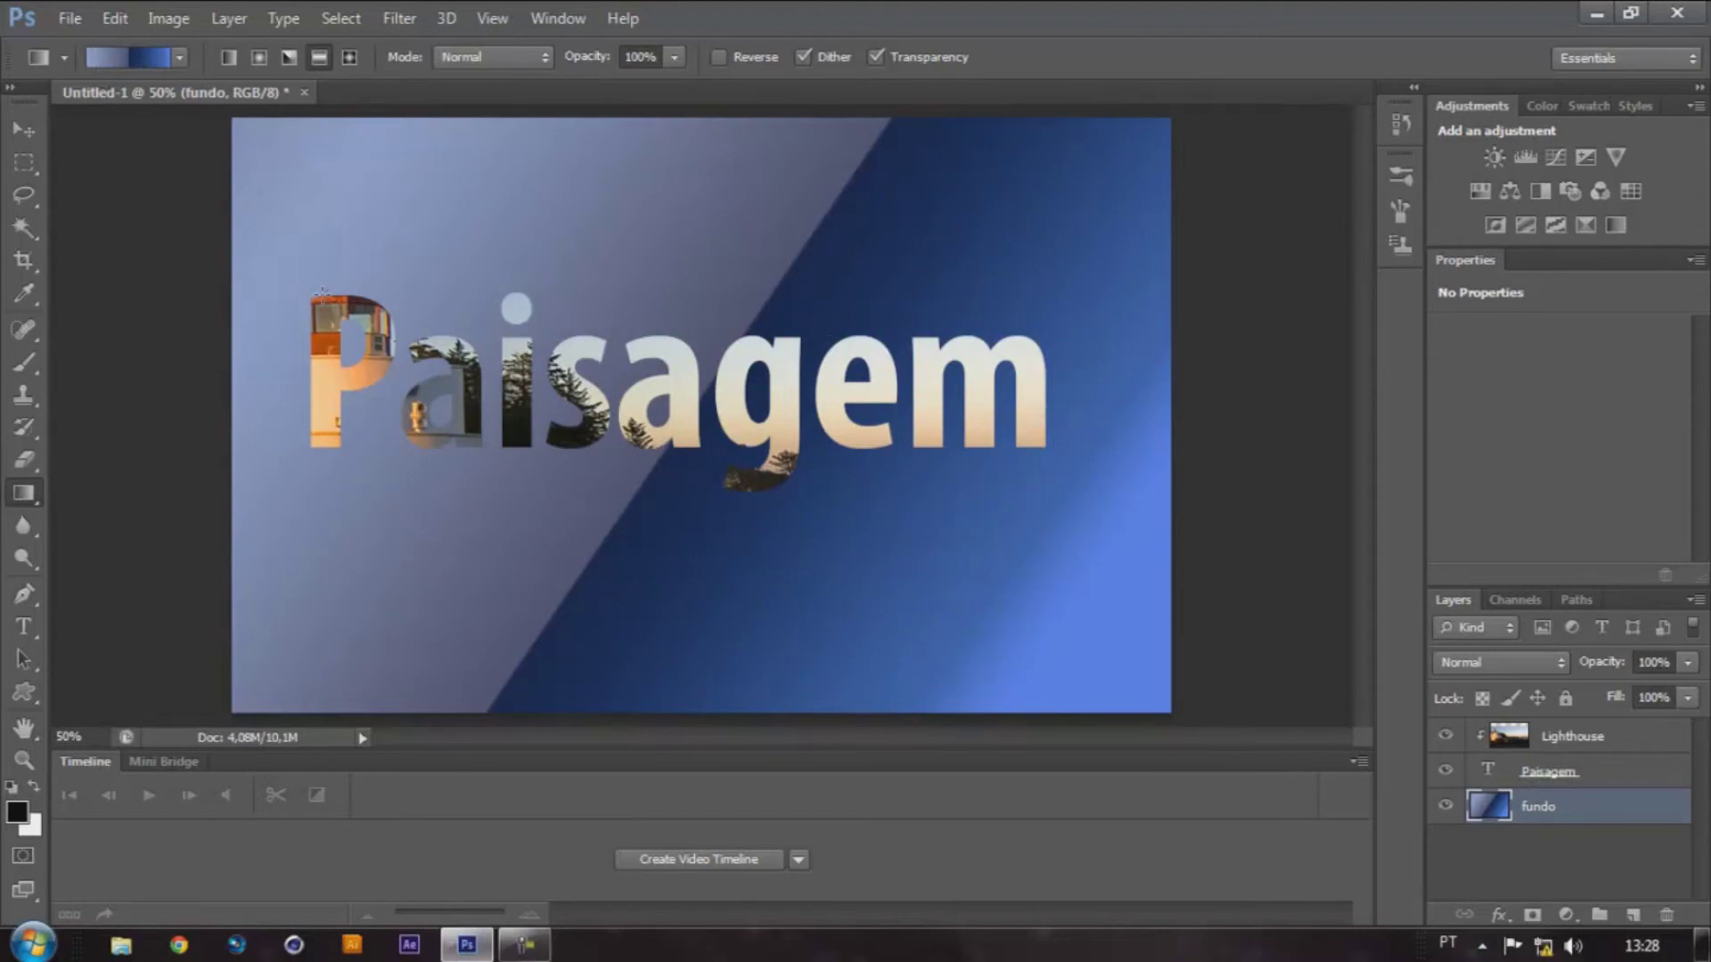
Step: Save the composition to the desktop as the JPEG file "Untitled-1" with maximum quality 12
{"action": "left_click", "coordinate": [71, 14]}
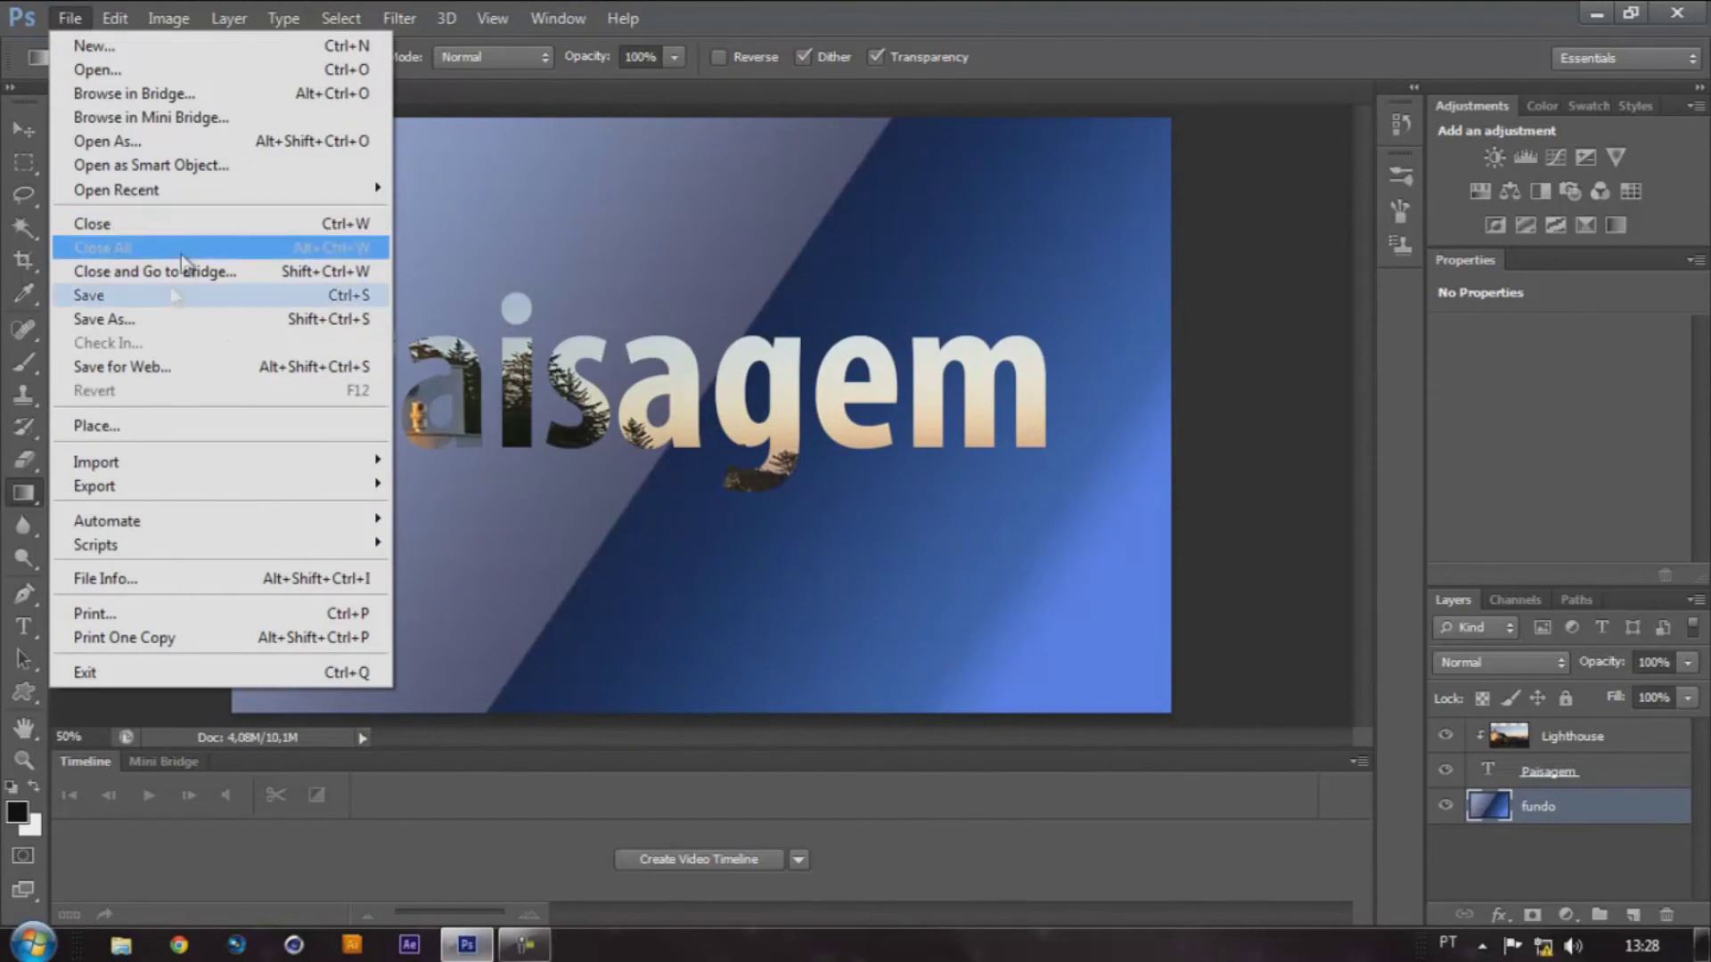
{"action": "left_click", "coordinate": [146, 320]}
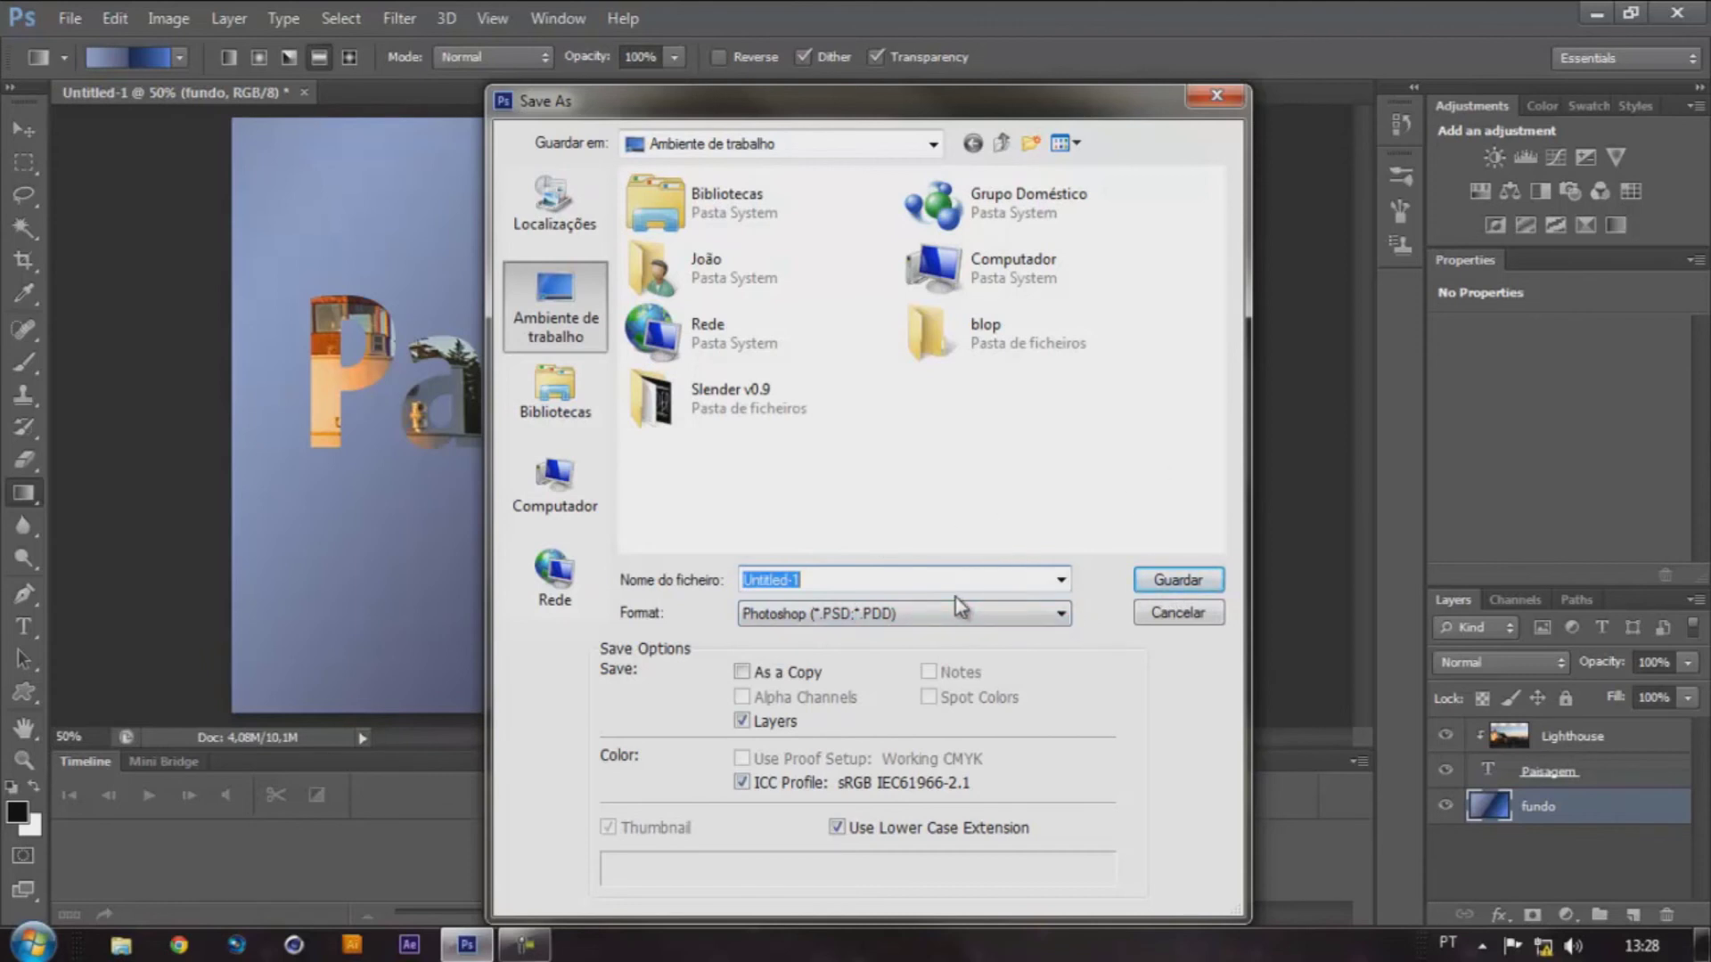
{"action": "left_click", "coordinate": [962, 618]}
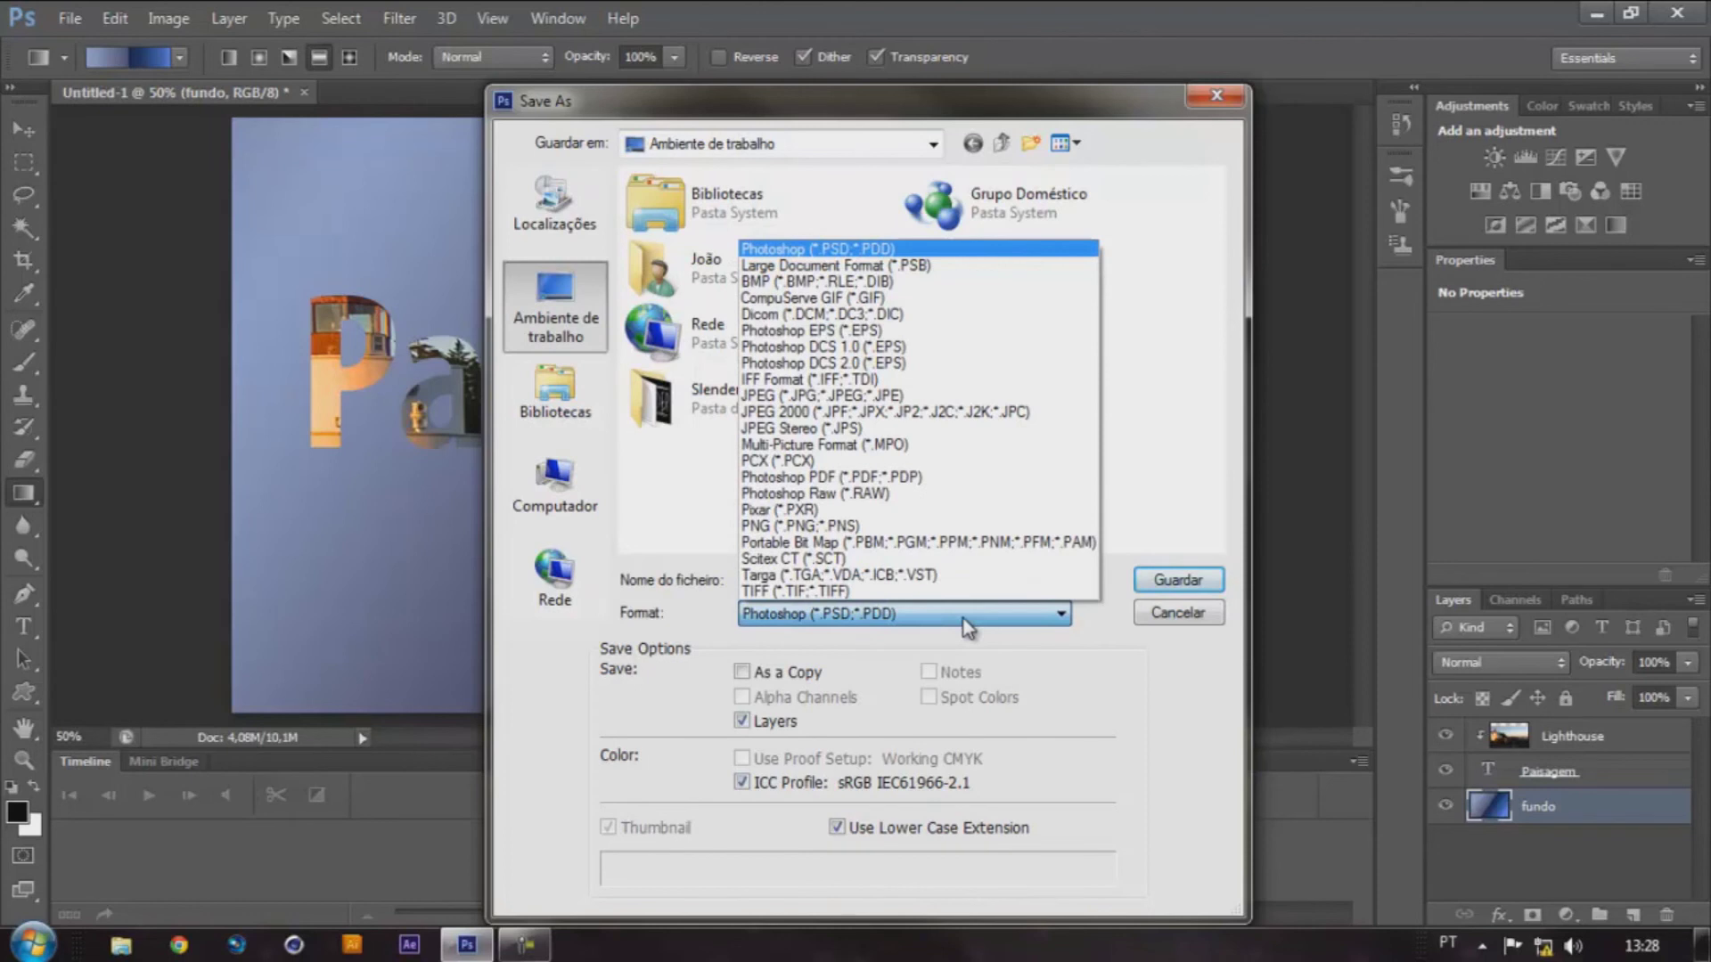
{"action": "left_click", "coordinate": [830, 401]}
{"action": "left_click", "coordinate": [1161, 580]}
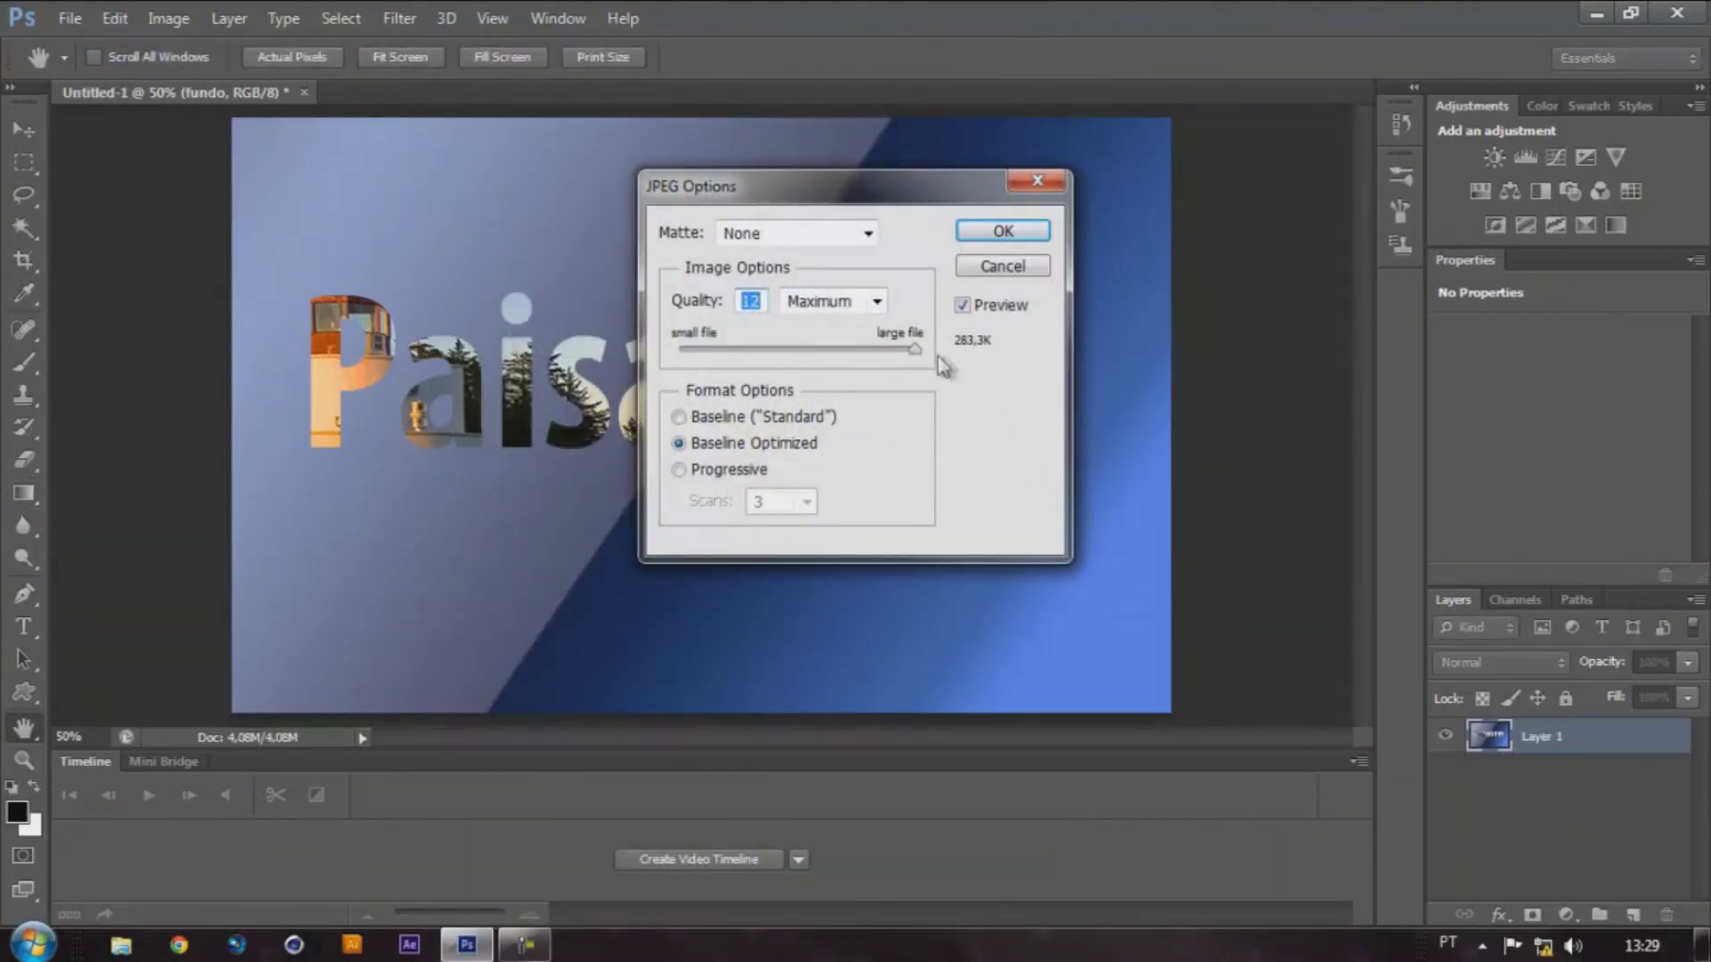
{"action": "left_click_drag", "start_coordinate": [918, 349], "coordinate": [931, 392]}
{"action": "left_click", "coordinate": [995, 242]}
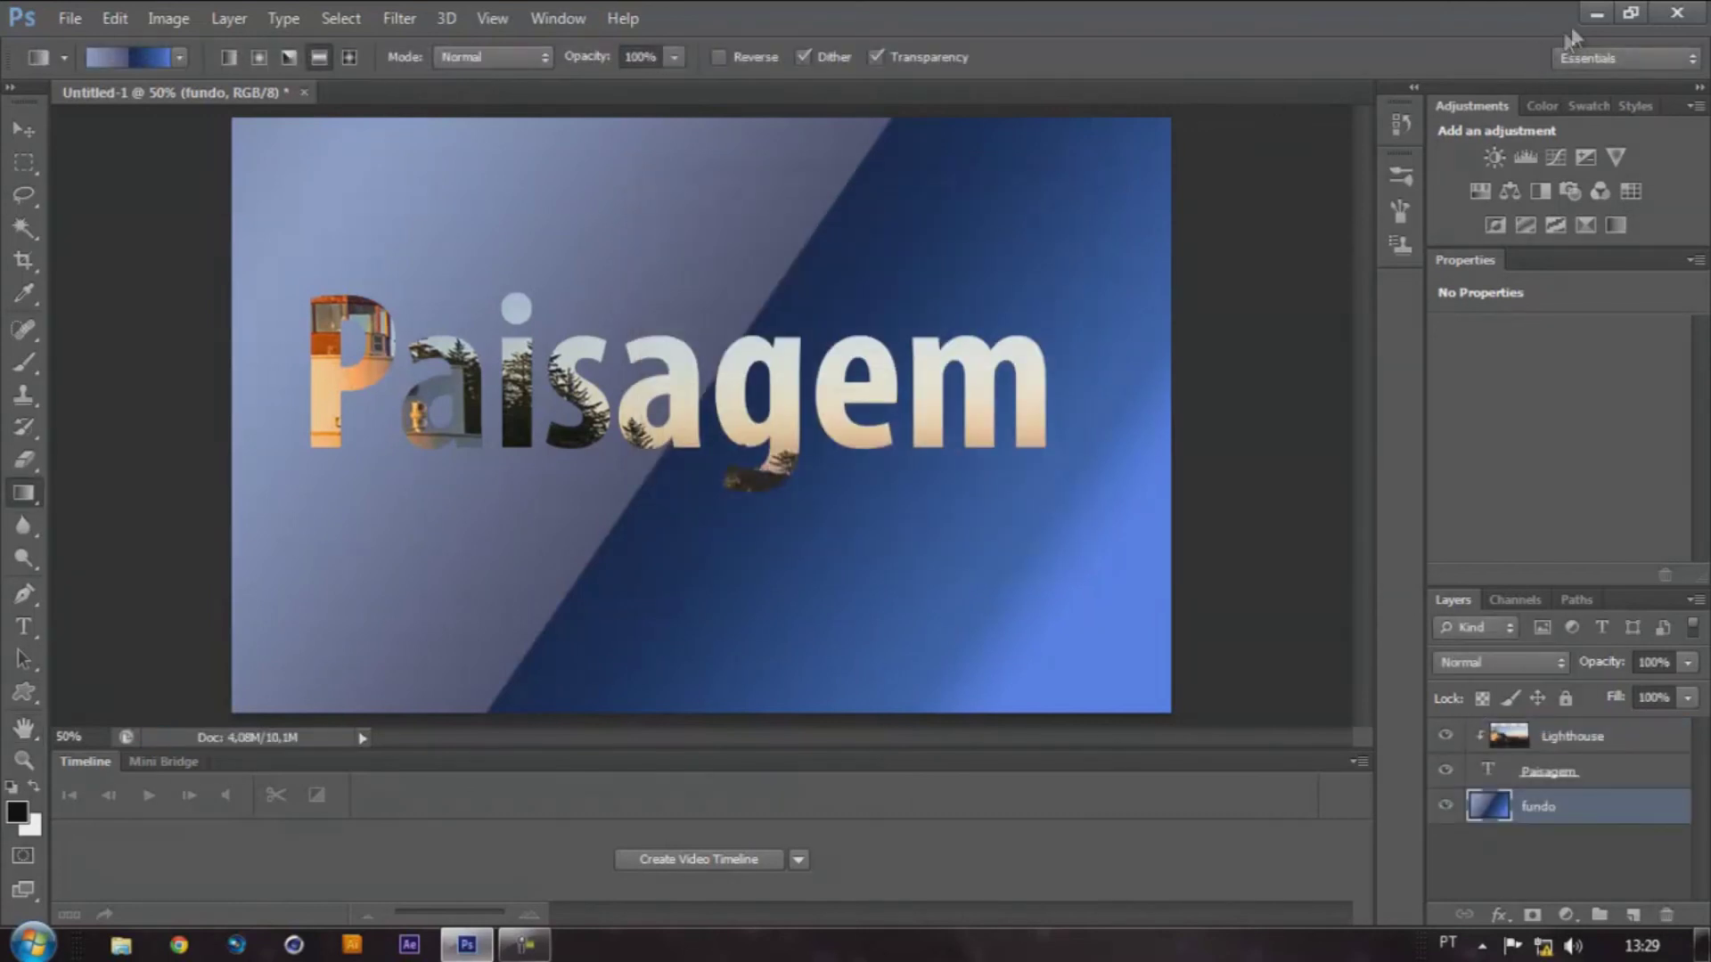
Step: Switch to the desktop, view the saved "Untitled-1" image in Windows Photo Viewer and close the viewer
{"action": "left_click", "coordinate": [1588, 10]}
{"action": "double_click", "coordinate": [44, 53]}
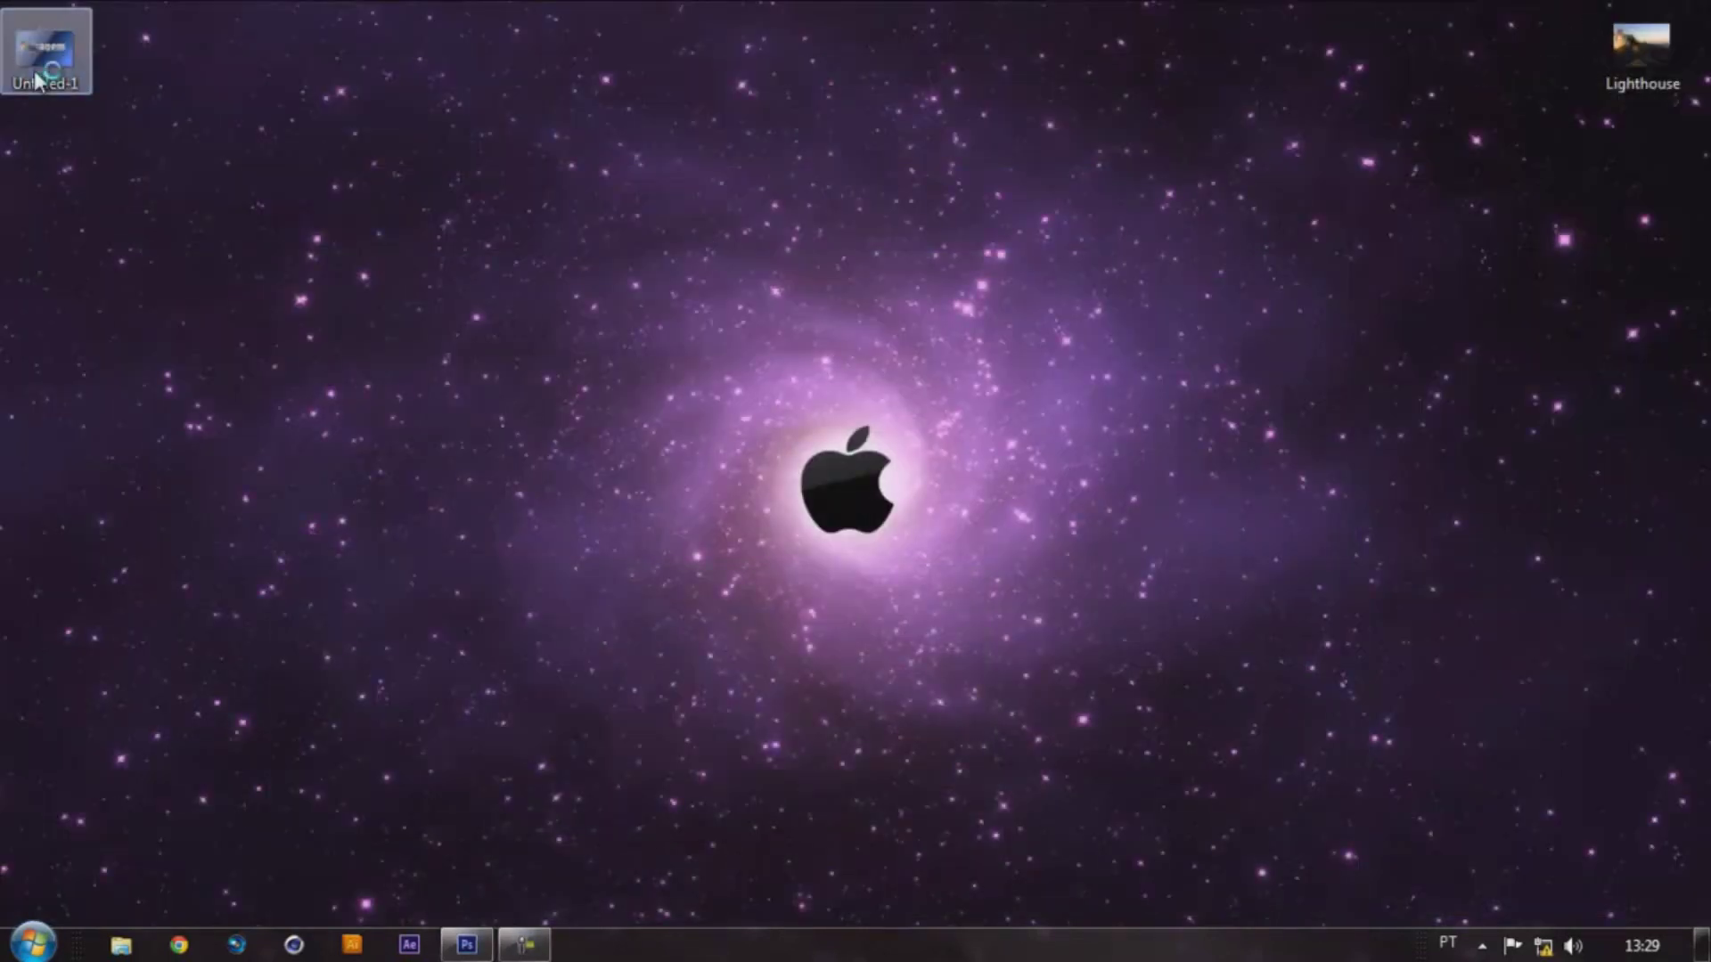
{"action": "left_click", "coordinate": [1007, 20]}
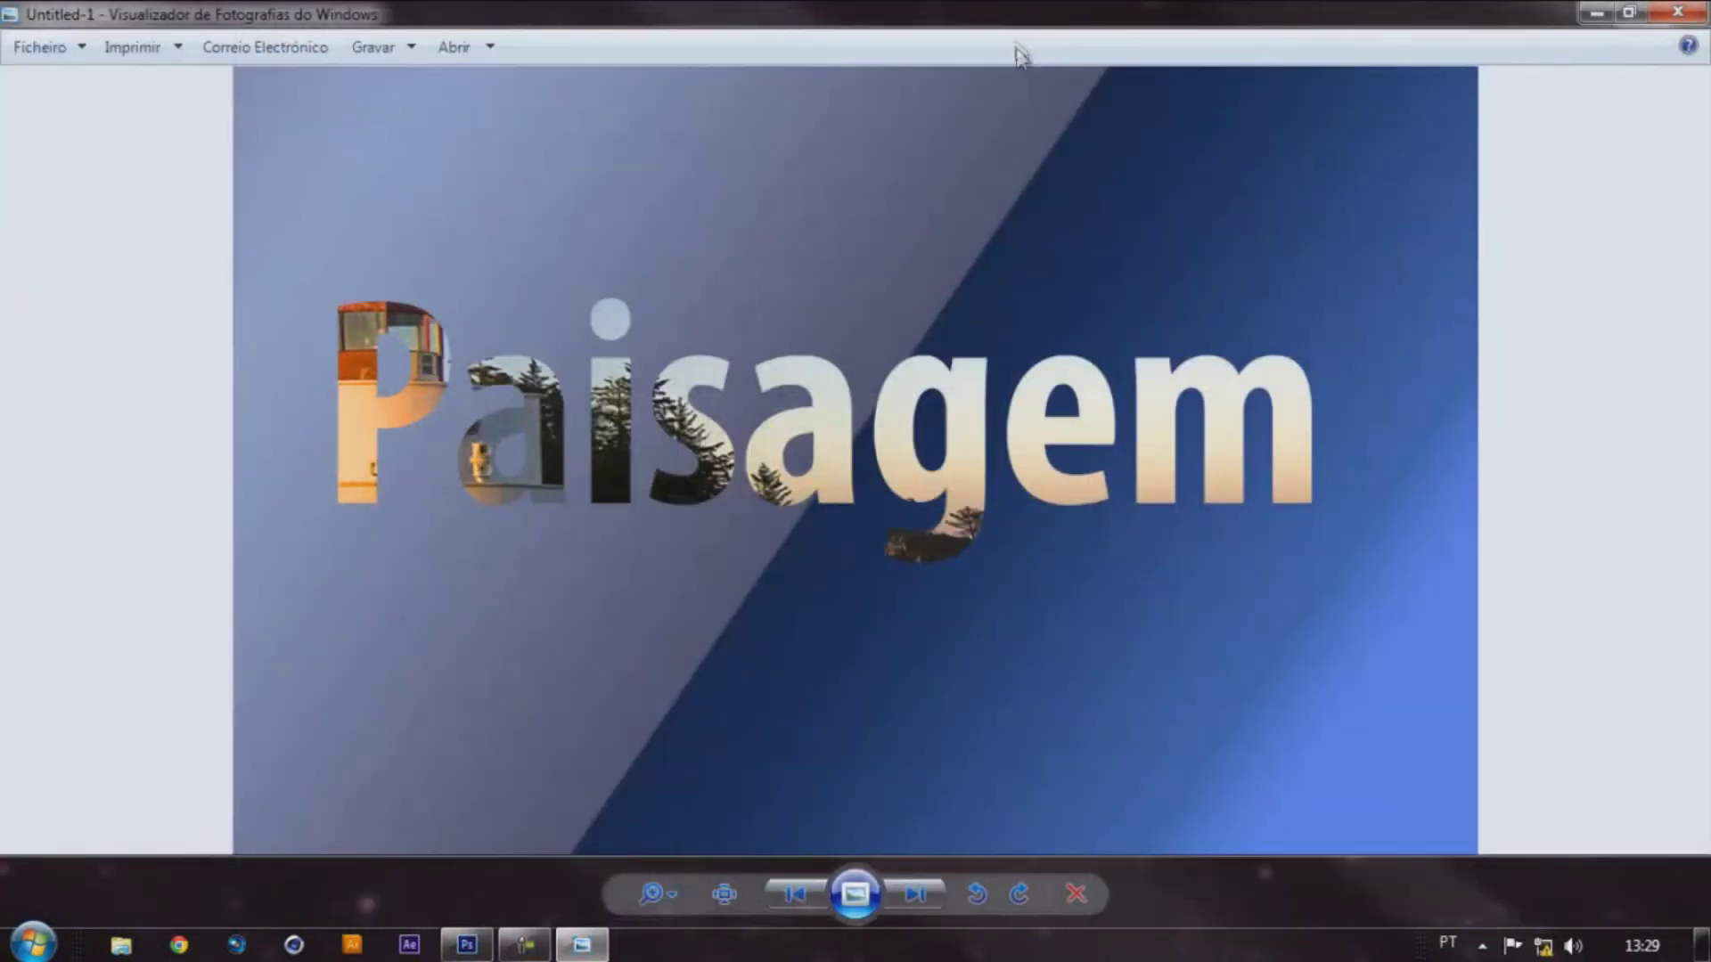
{"action": "left_click", "coordinate": [1677, 13]}
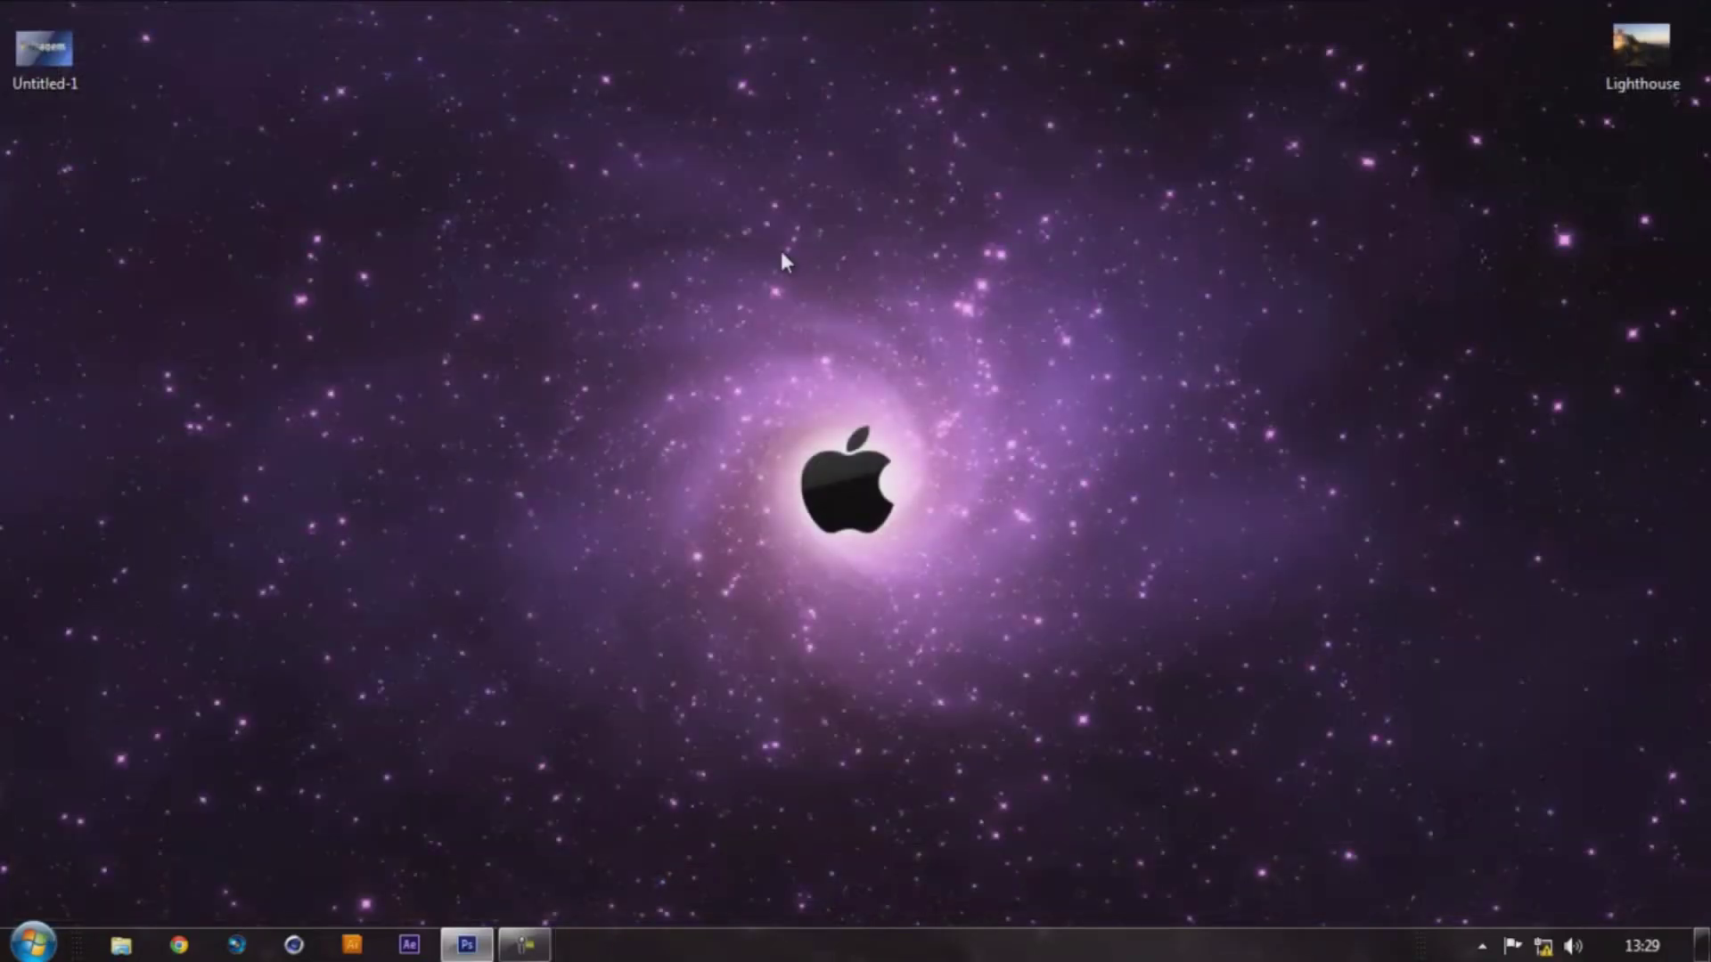